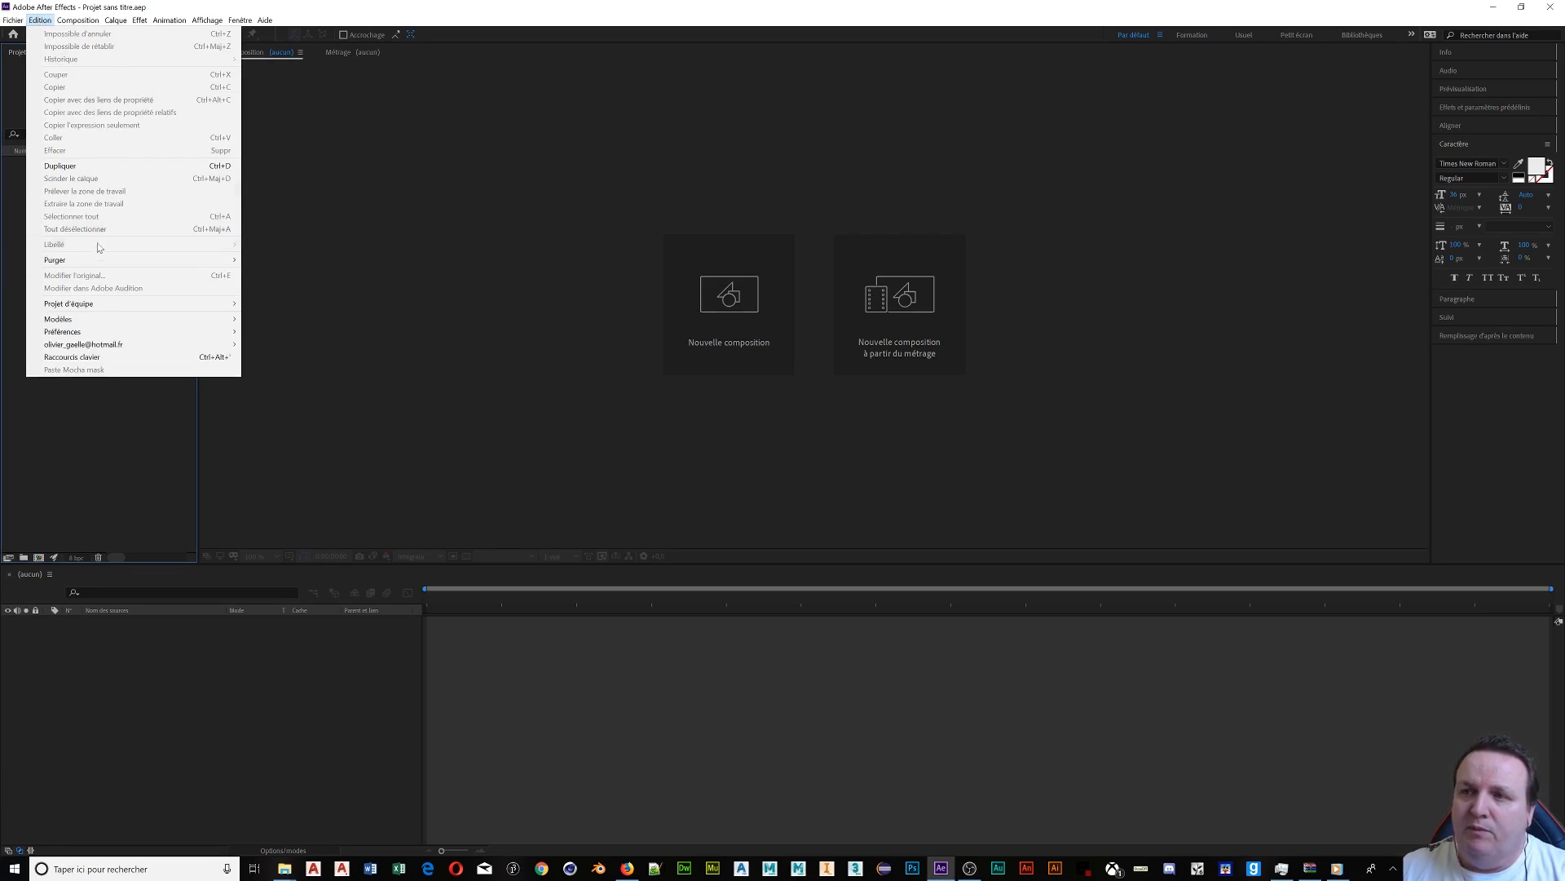
Purge all memory and the disk cache.
mouse_move(105, 256)
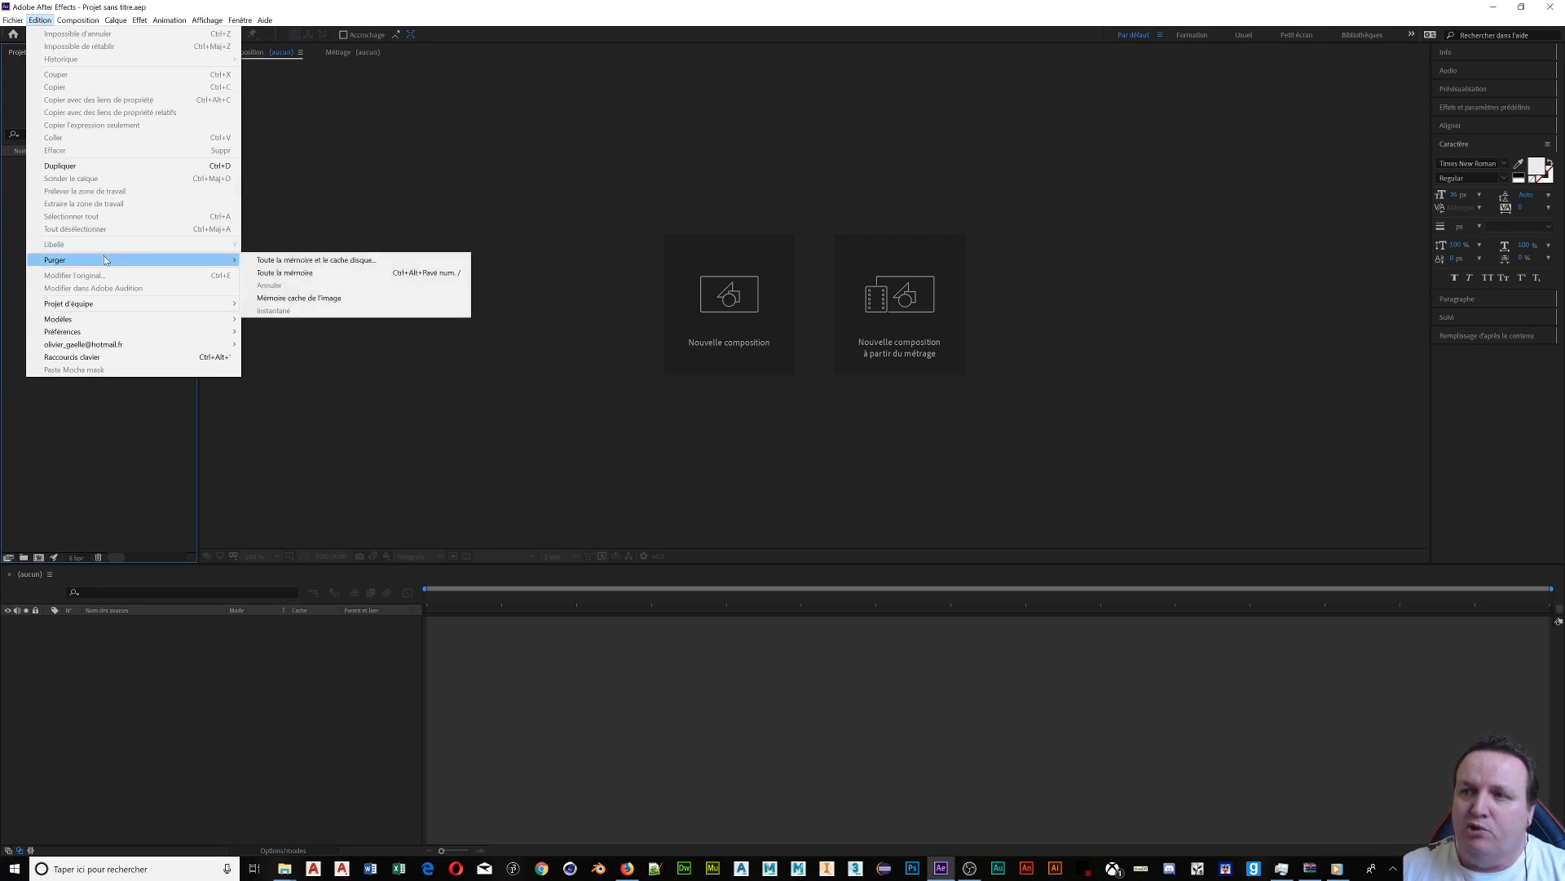
click(283, 260)
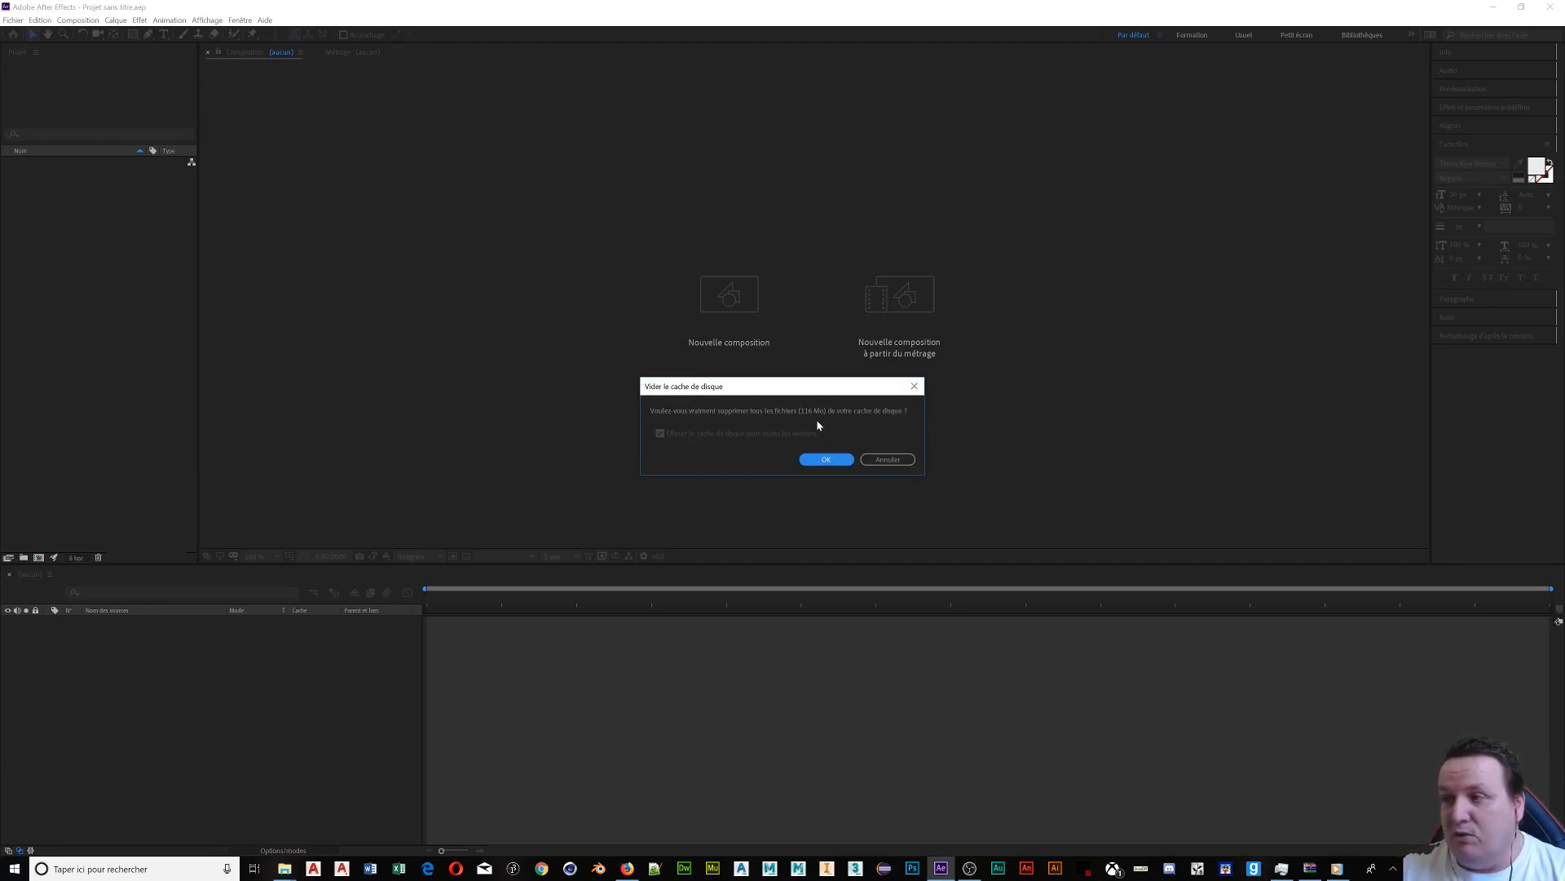
click(825, 460)
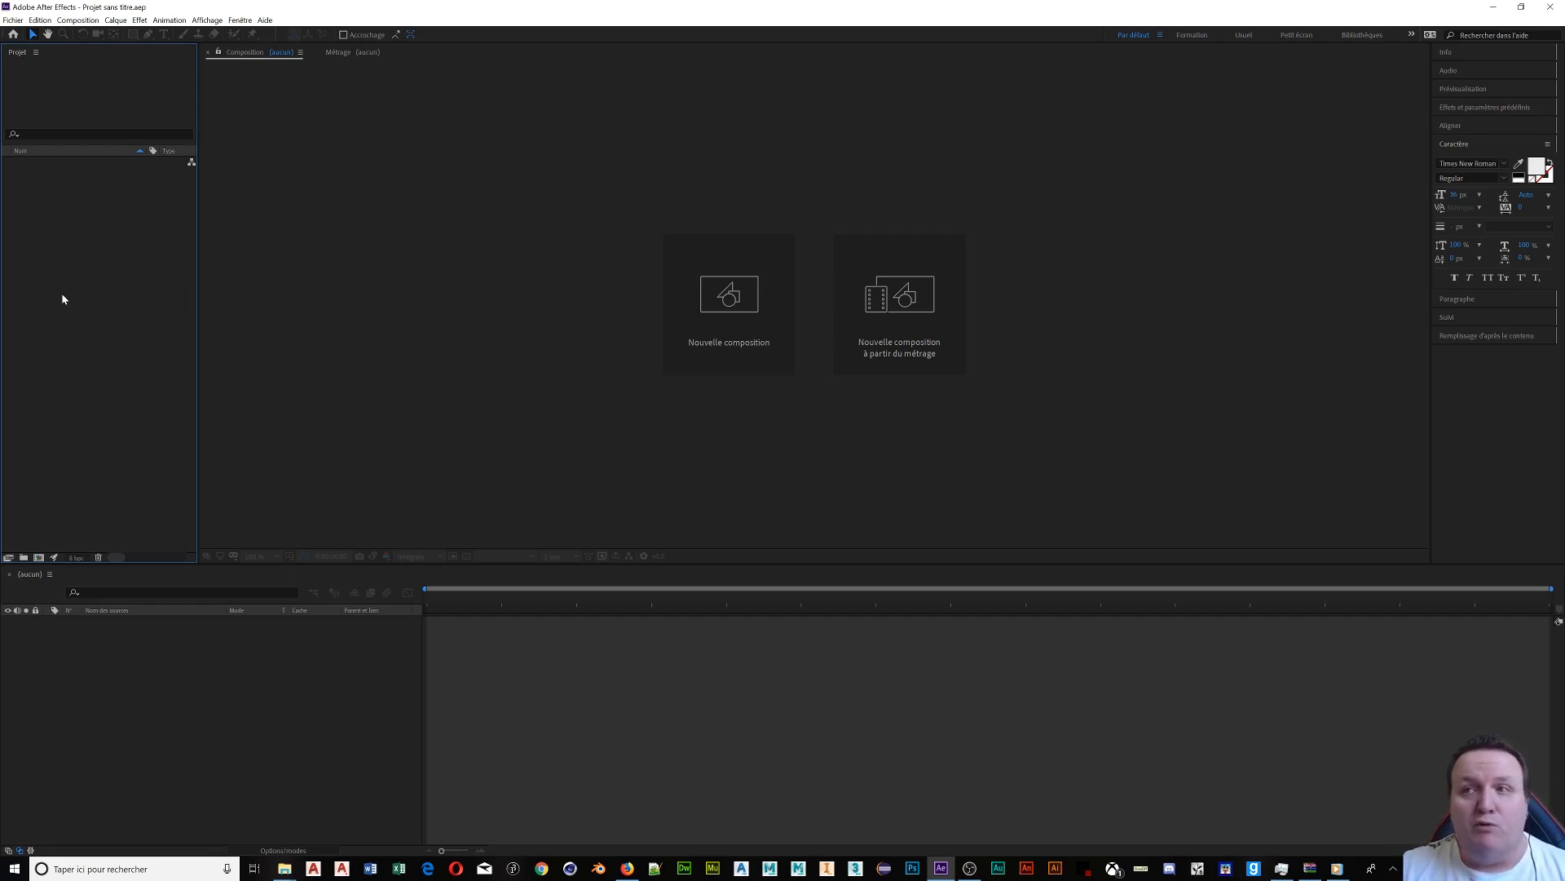
Import the video "prérendu hologramme suzanne sous blender.mp4" from the "tuto hologramme" folder into the project.
click(14, 21)
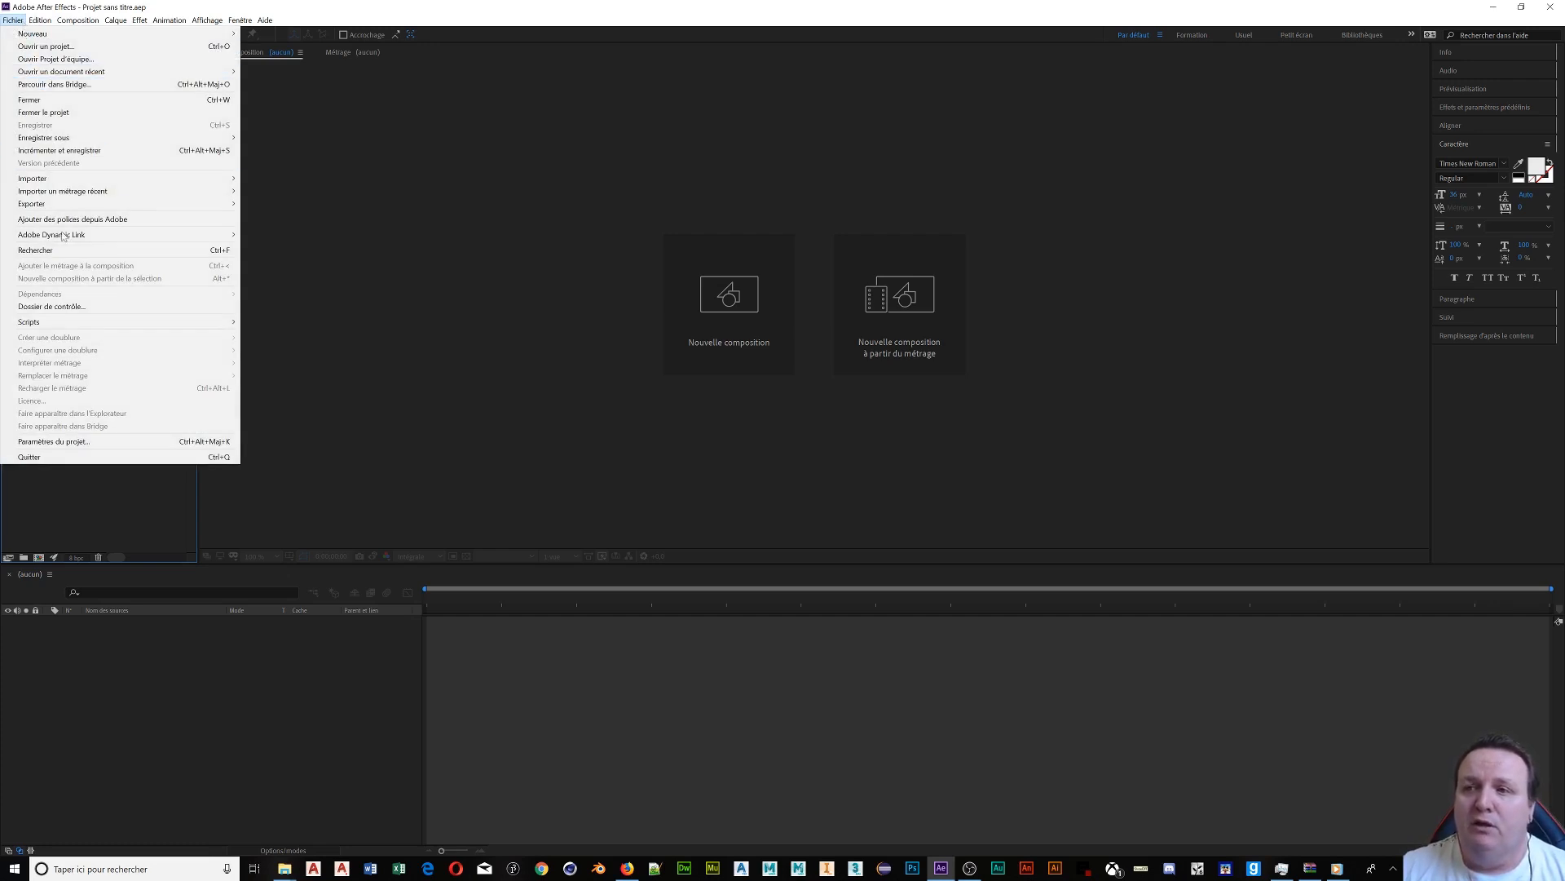
mouse_move(36, 181)
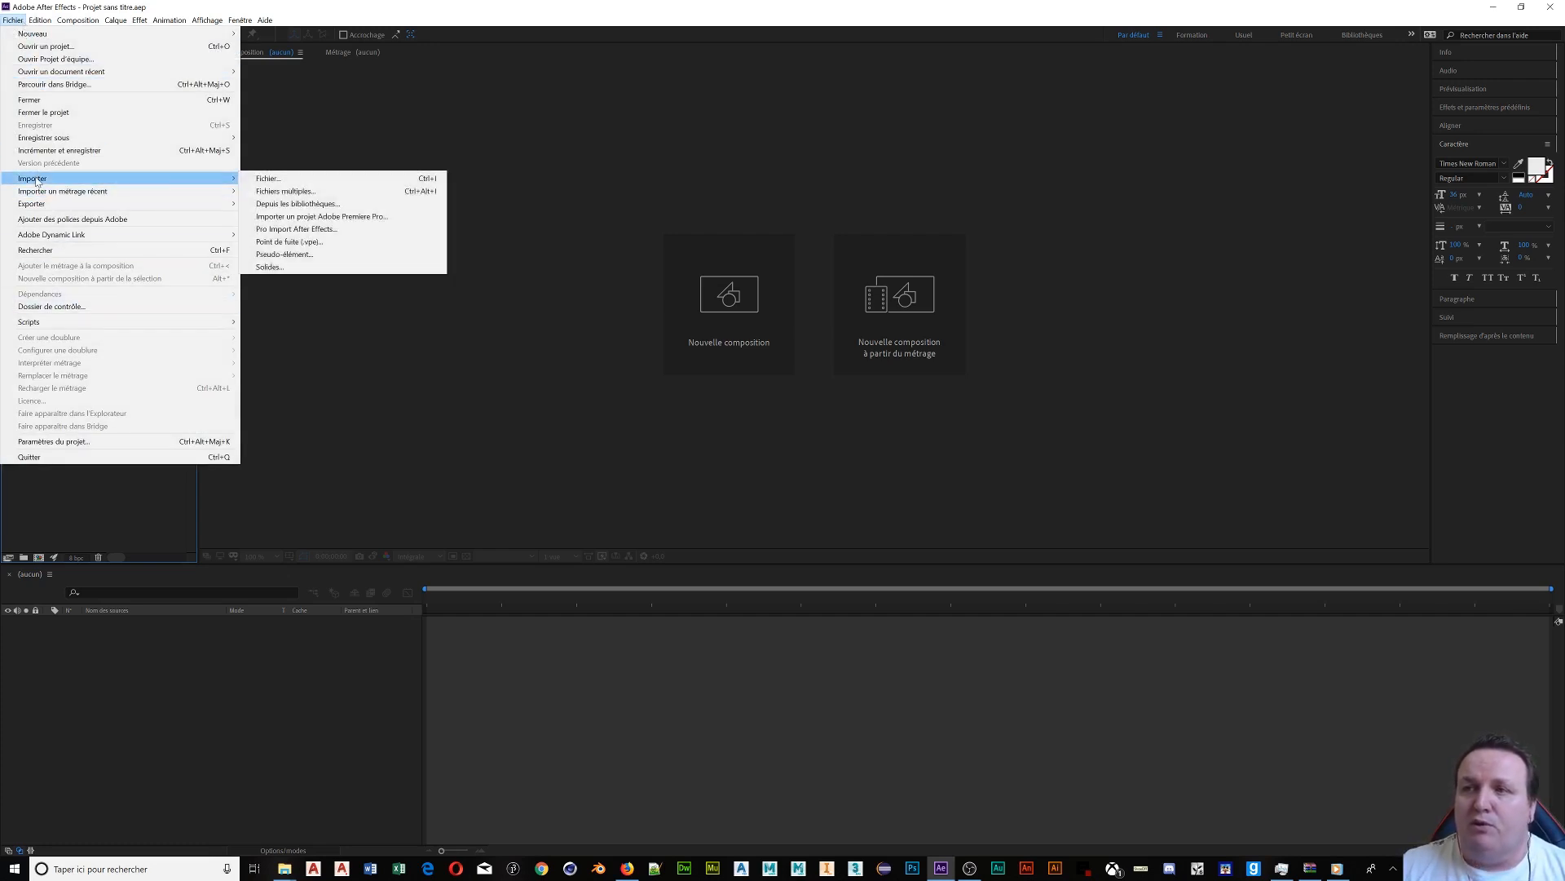
click(316, 120)
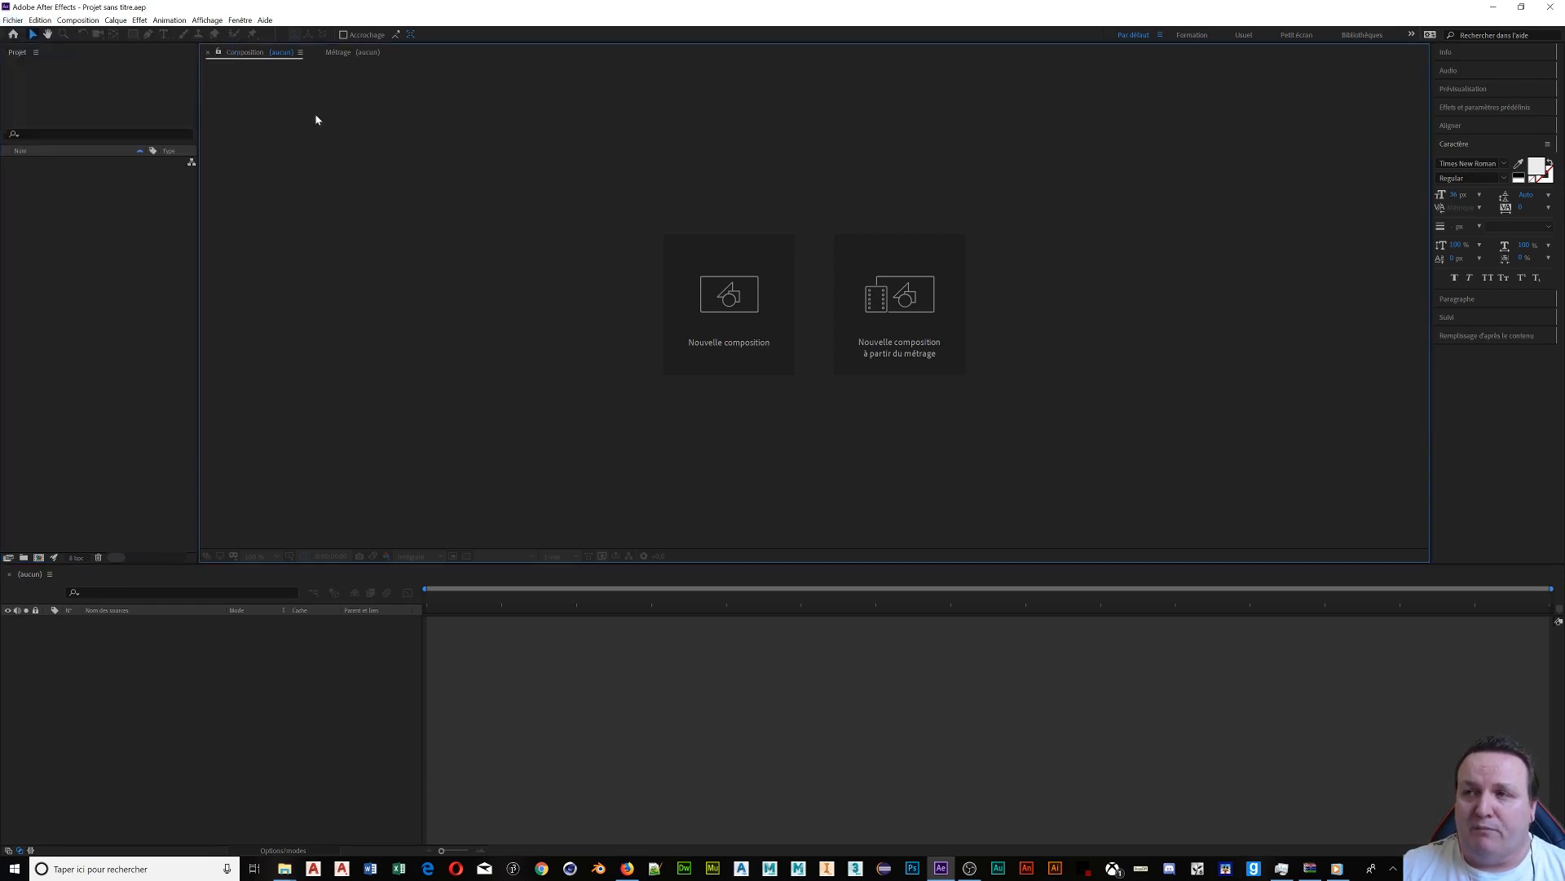
double_click(39, 235)
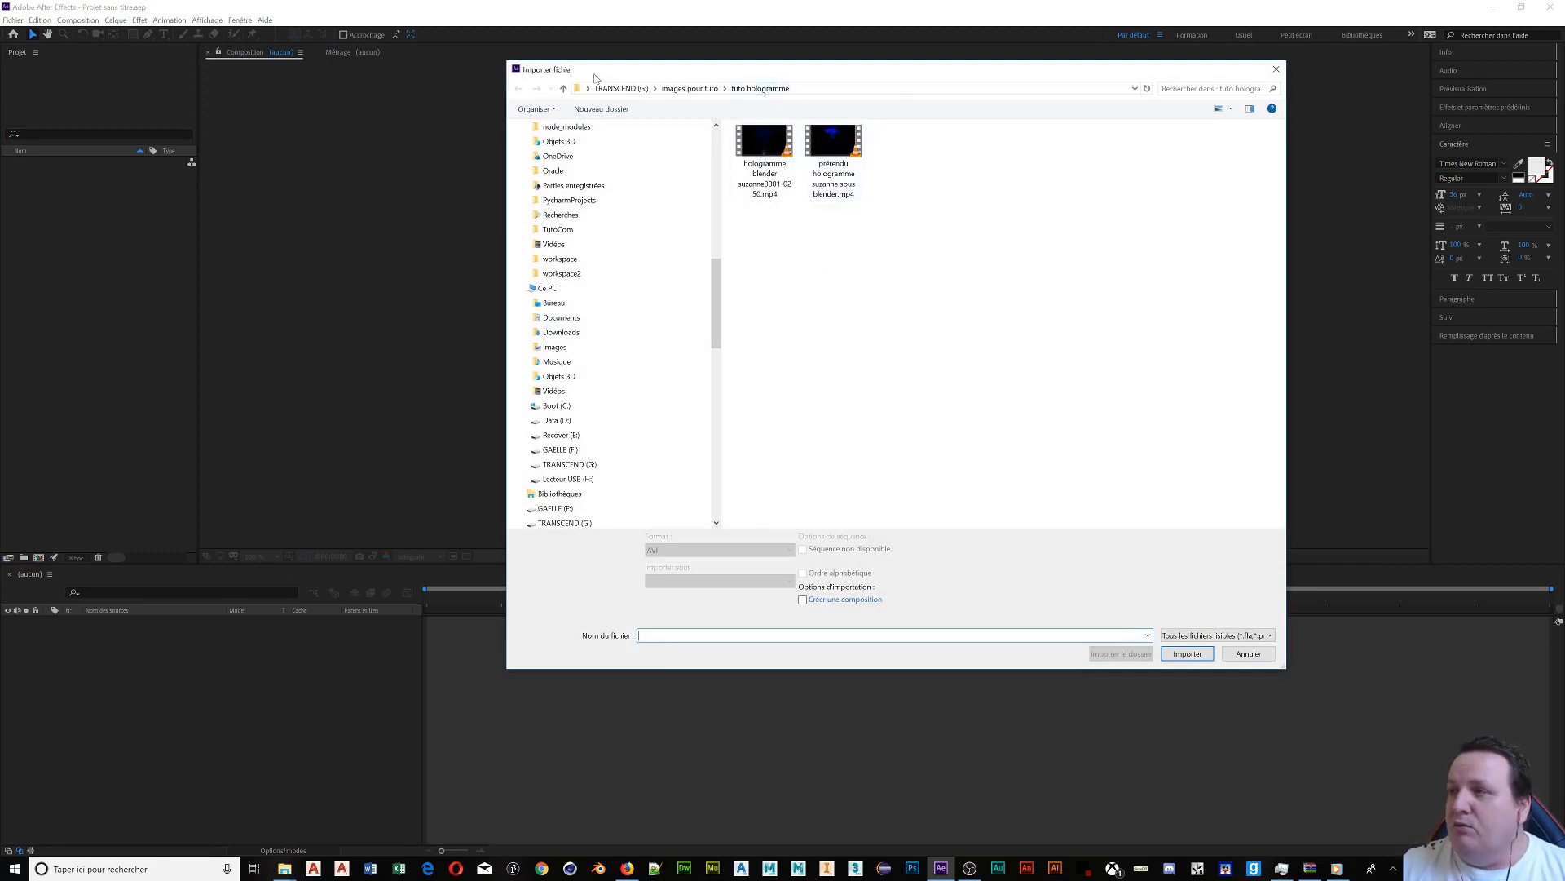
click(833, 147)
drag(838, 151, 895, 185)
click(1186, 655)
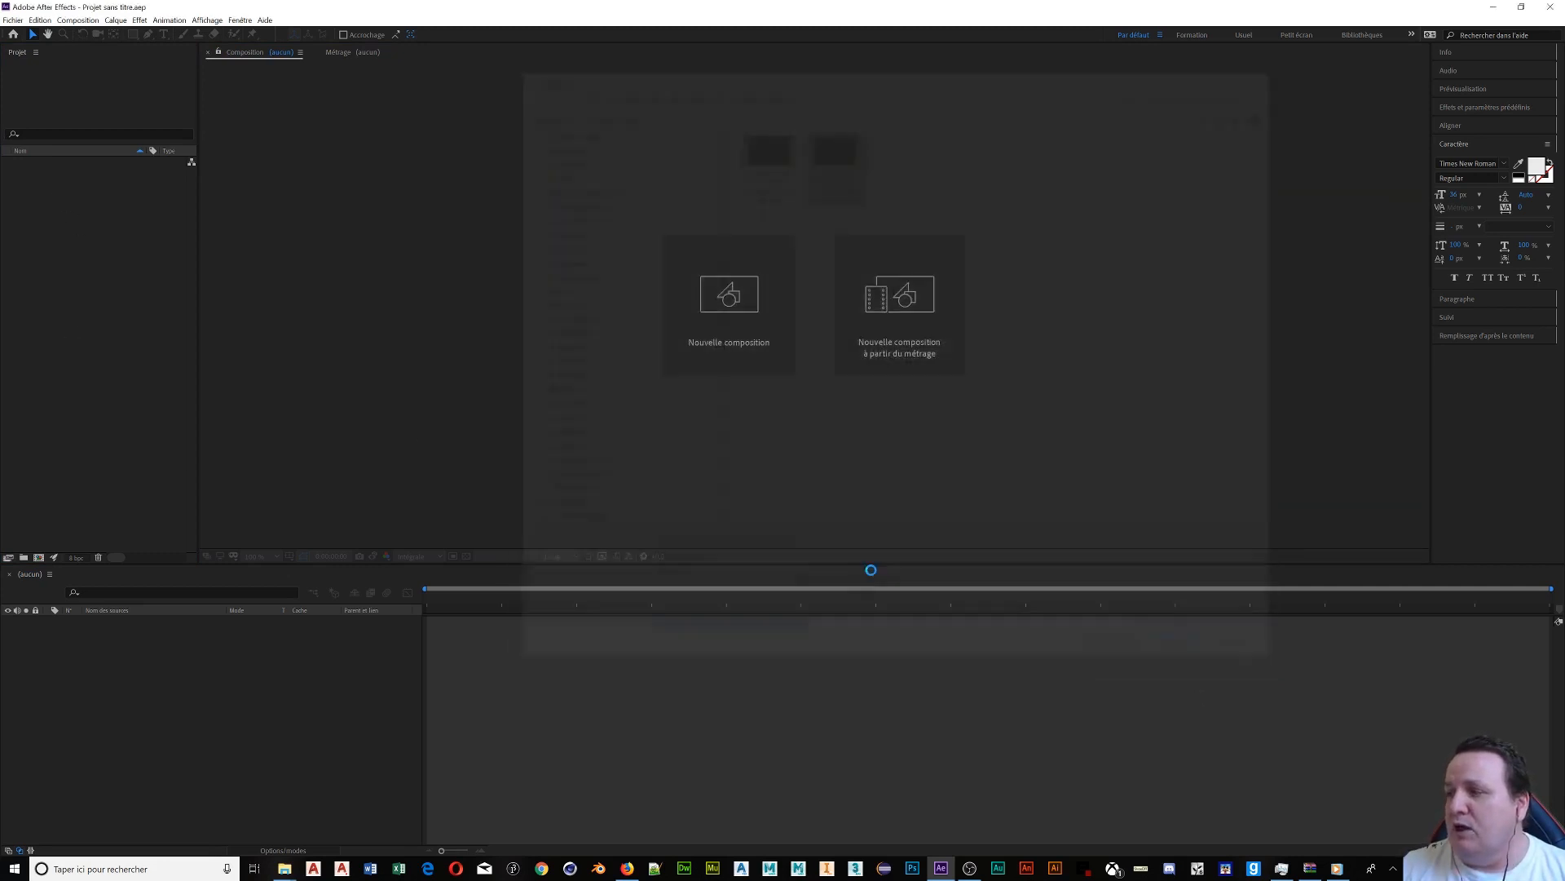
Import the image "projecteur d'hologramme.jpg" from the "images pour tuto" folder as footage.
double_click(102, 244)
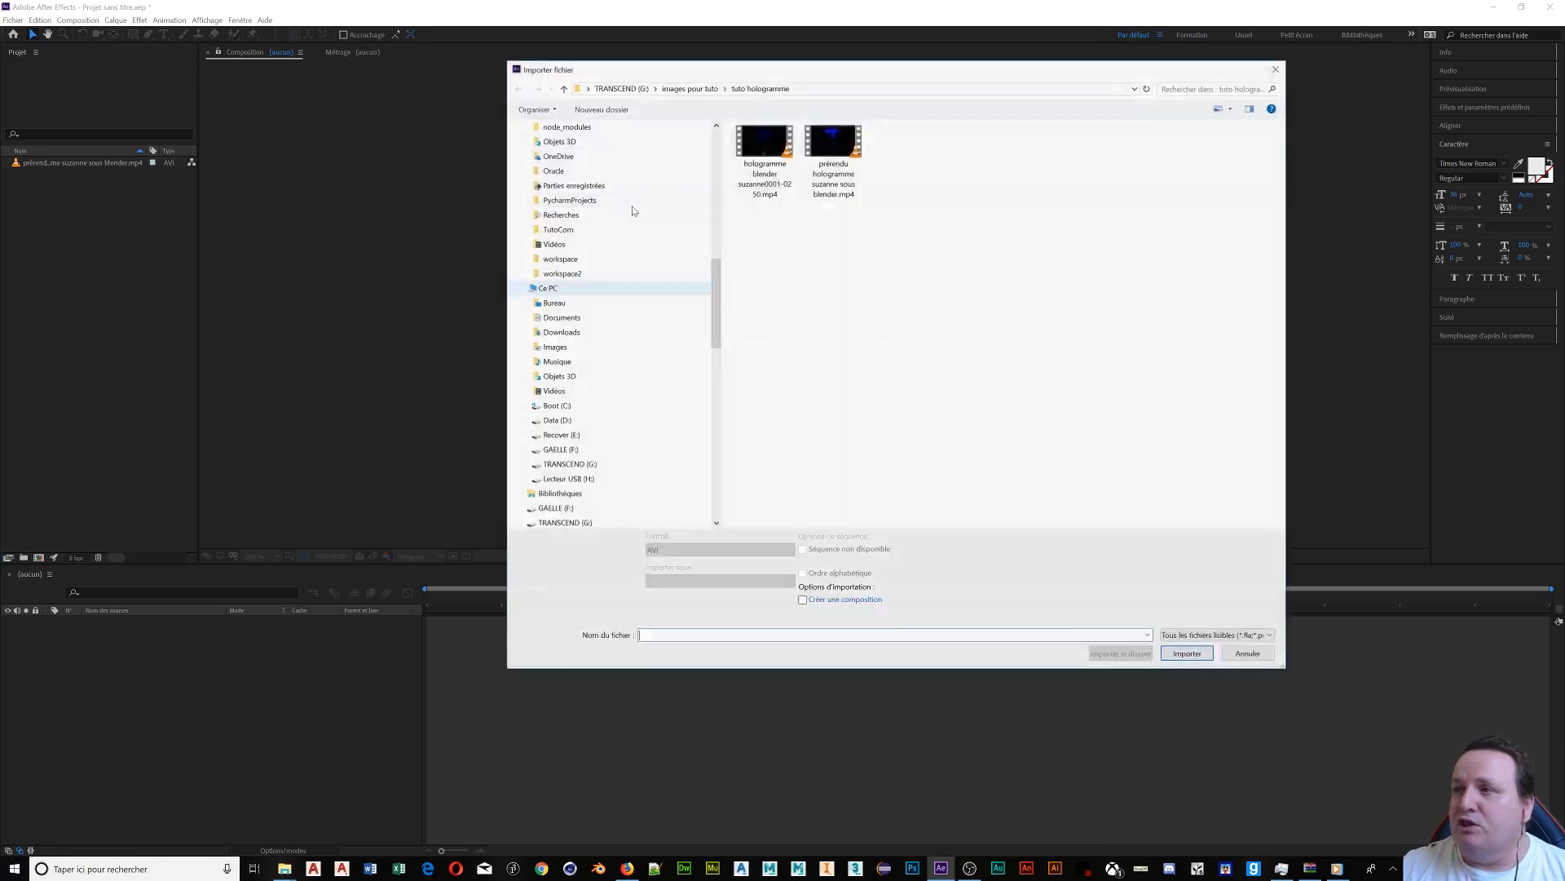
click(563, 88)
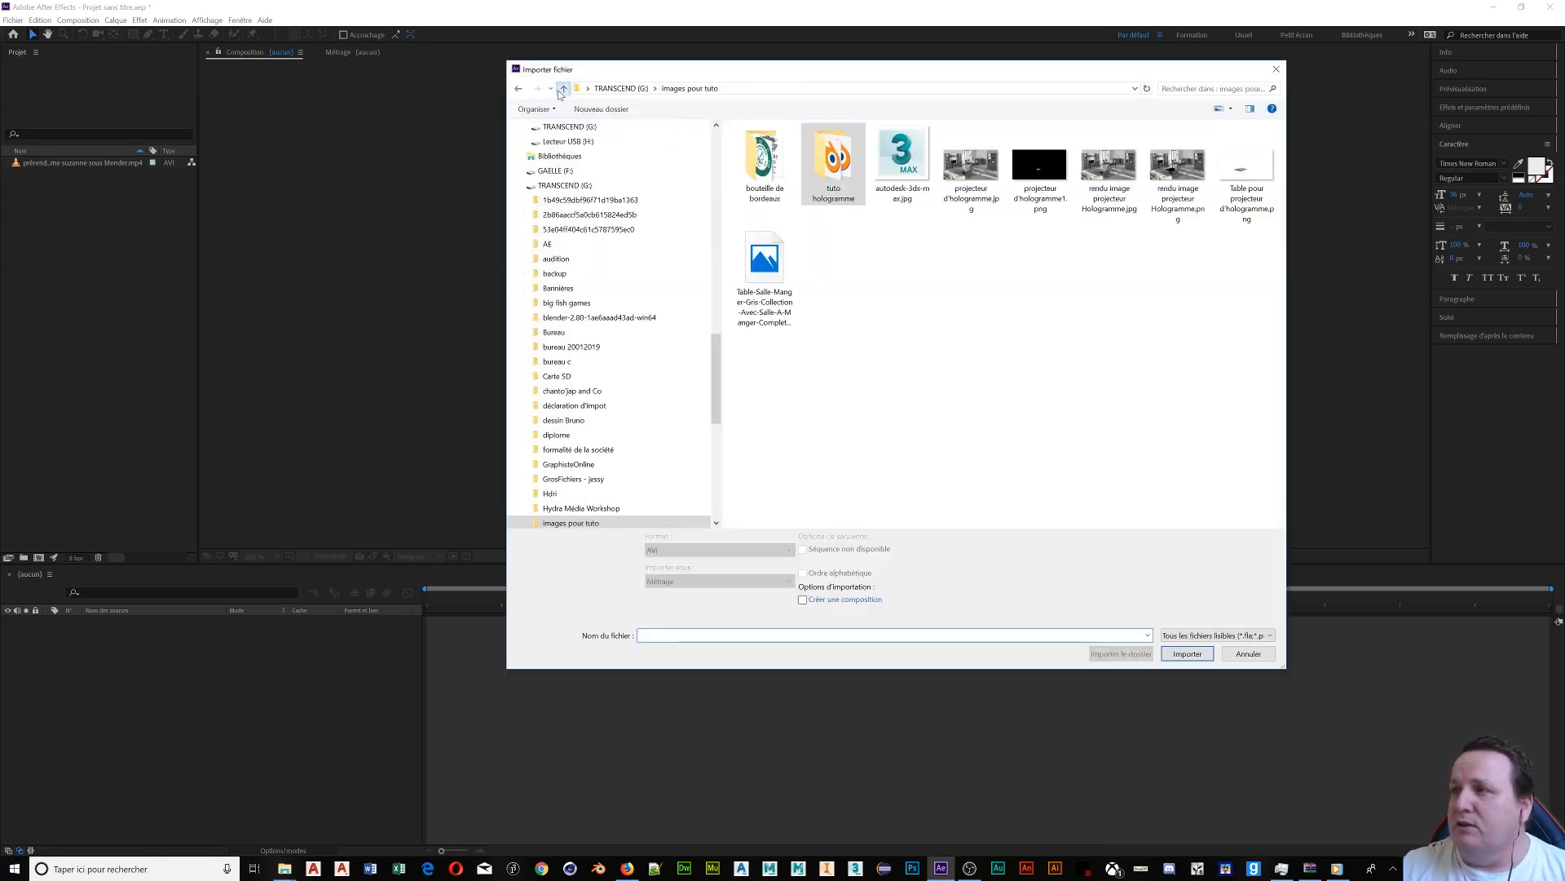
click(971, 167)
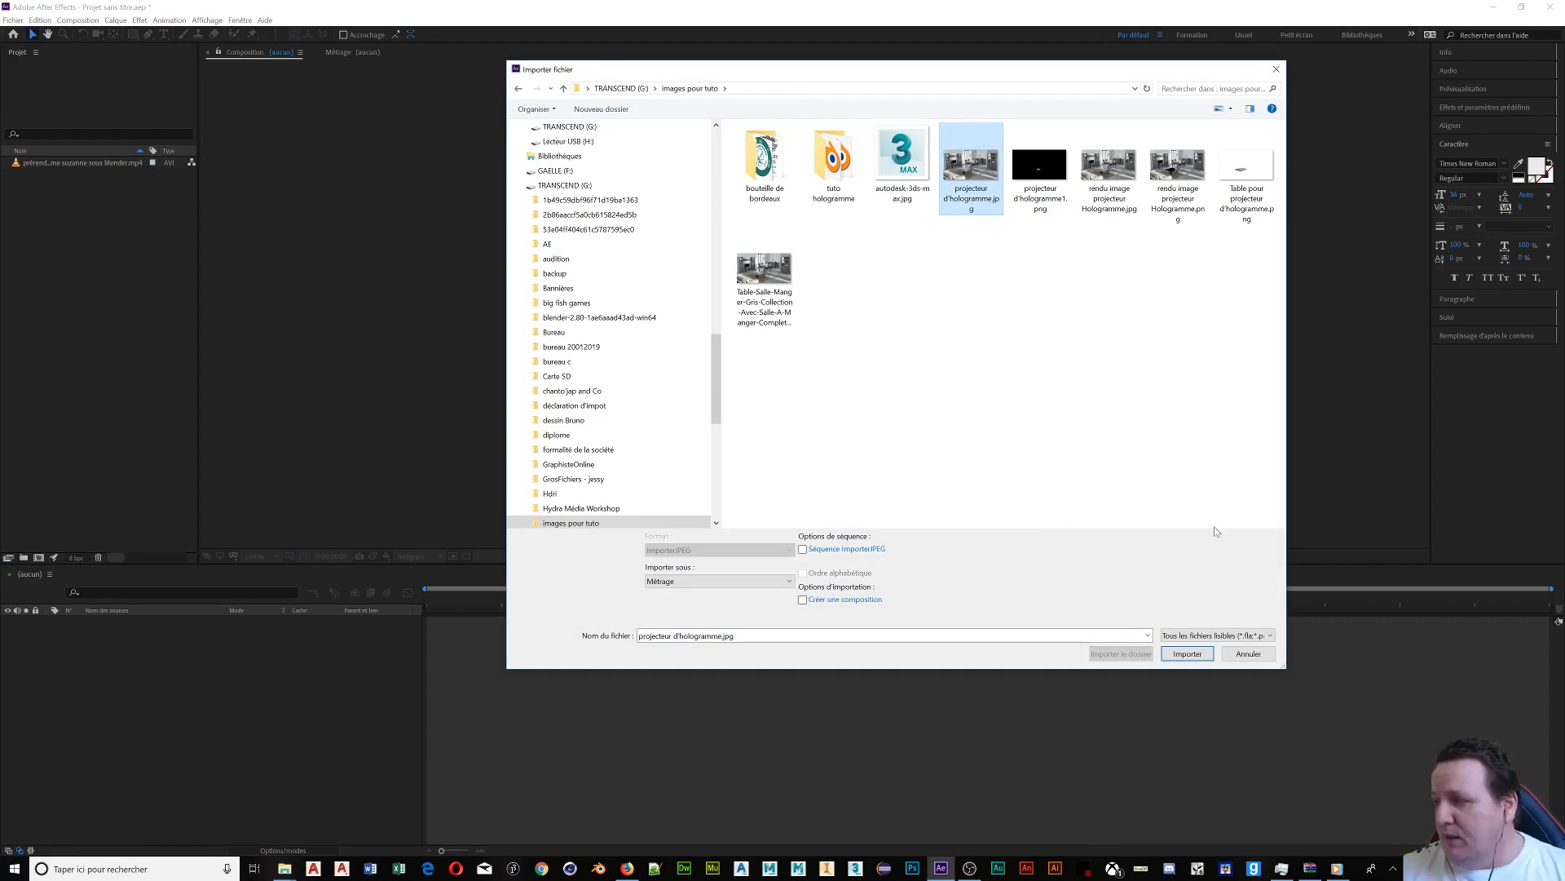
click(1190, 656)
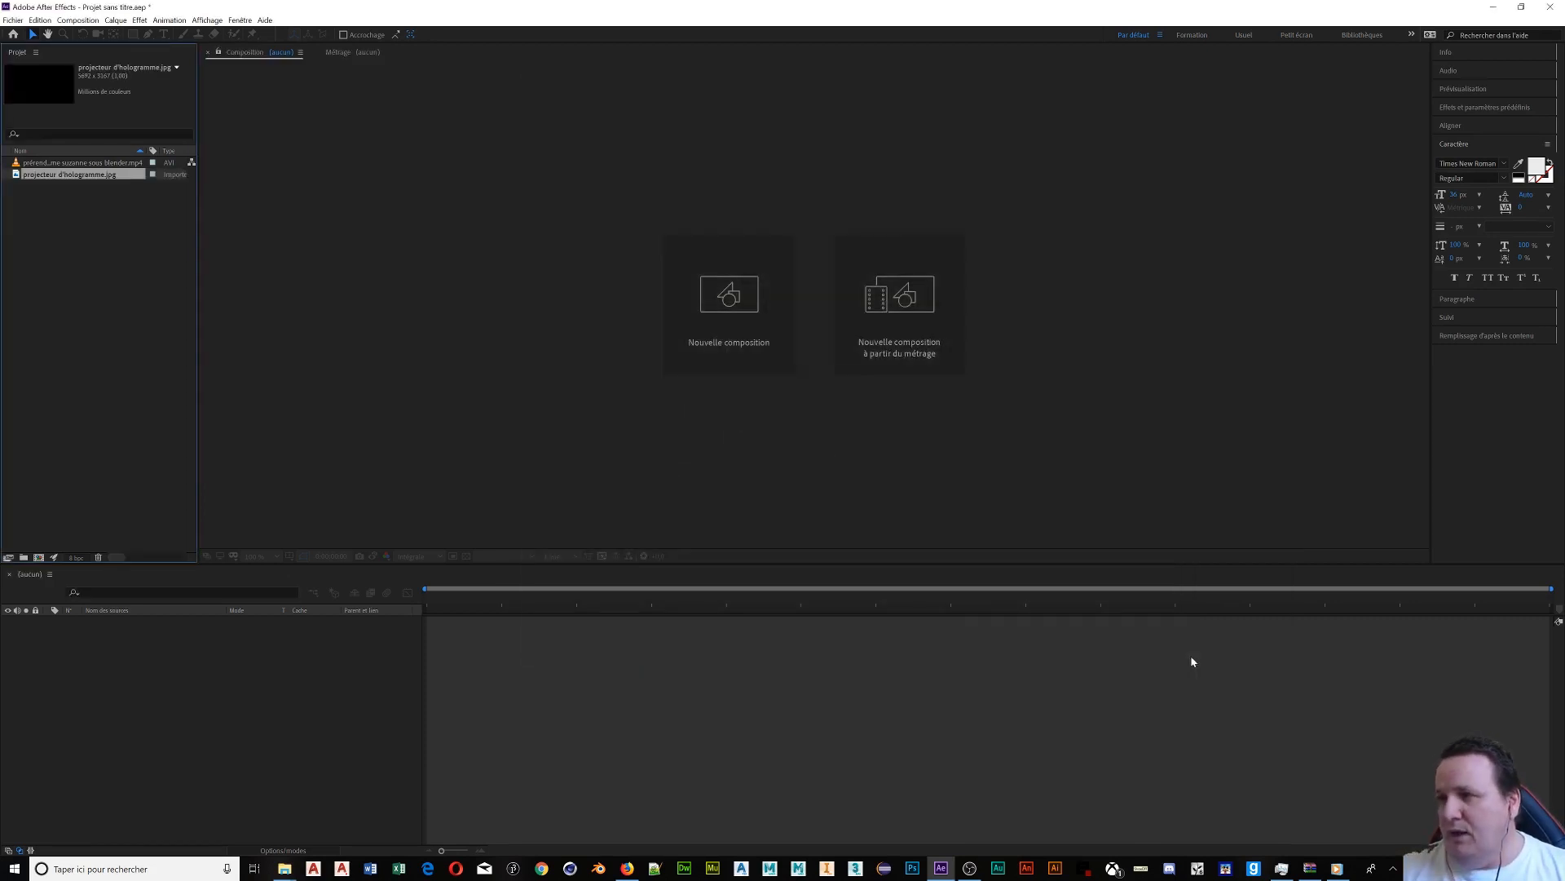
Examine the dimensions and properties of the imported image and video in the project.
drag(97, 214, 23, 155)
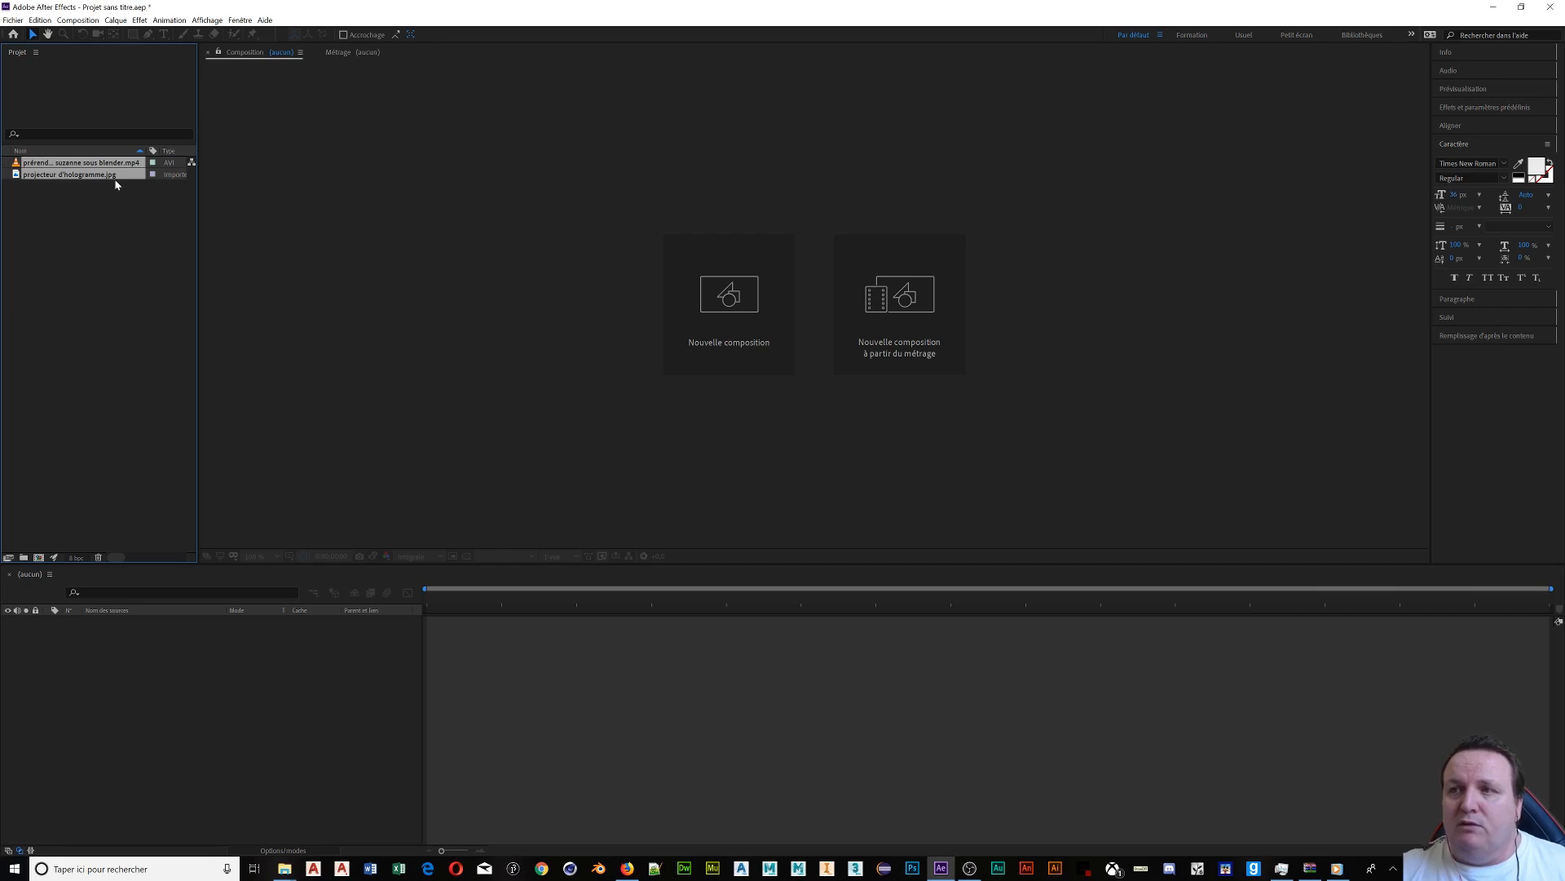
click(55, 174)
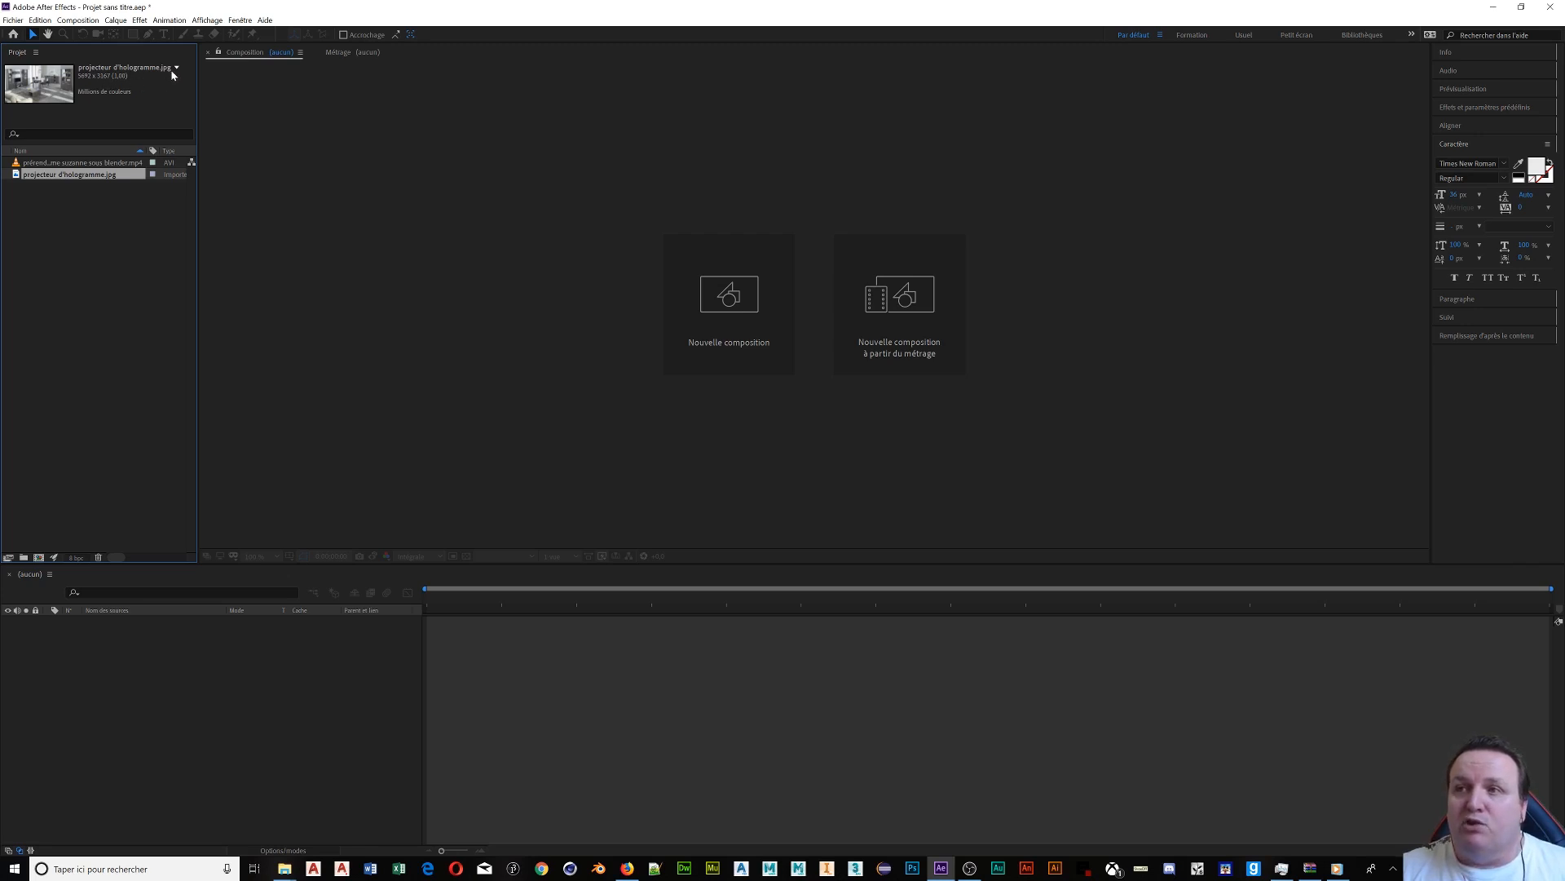
click(88, 164)
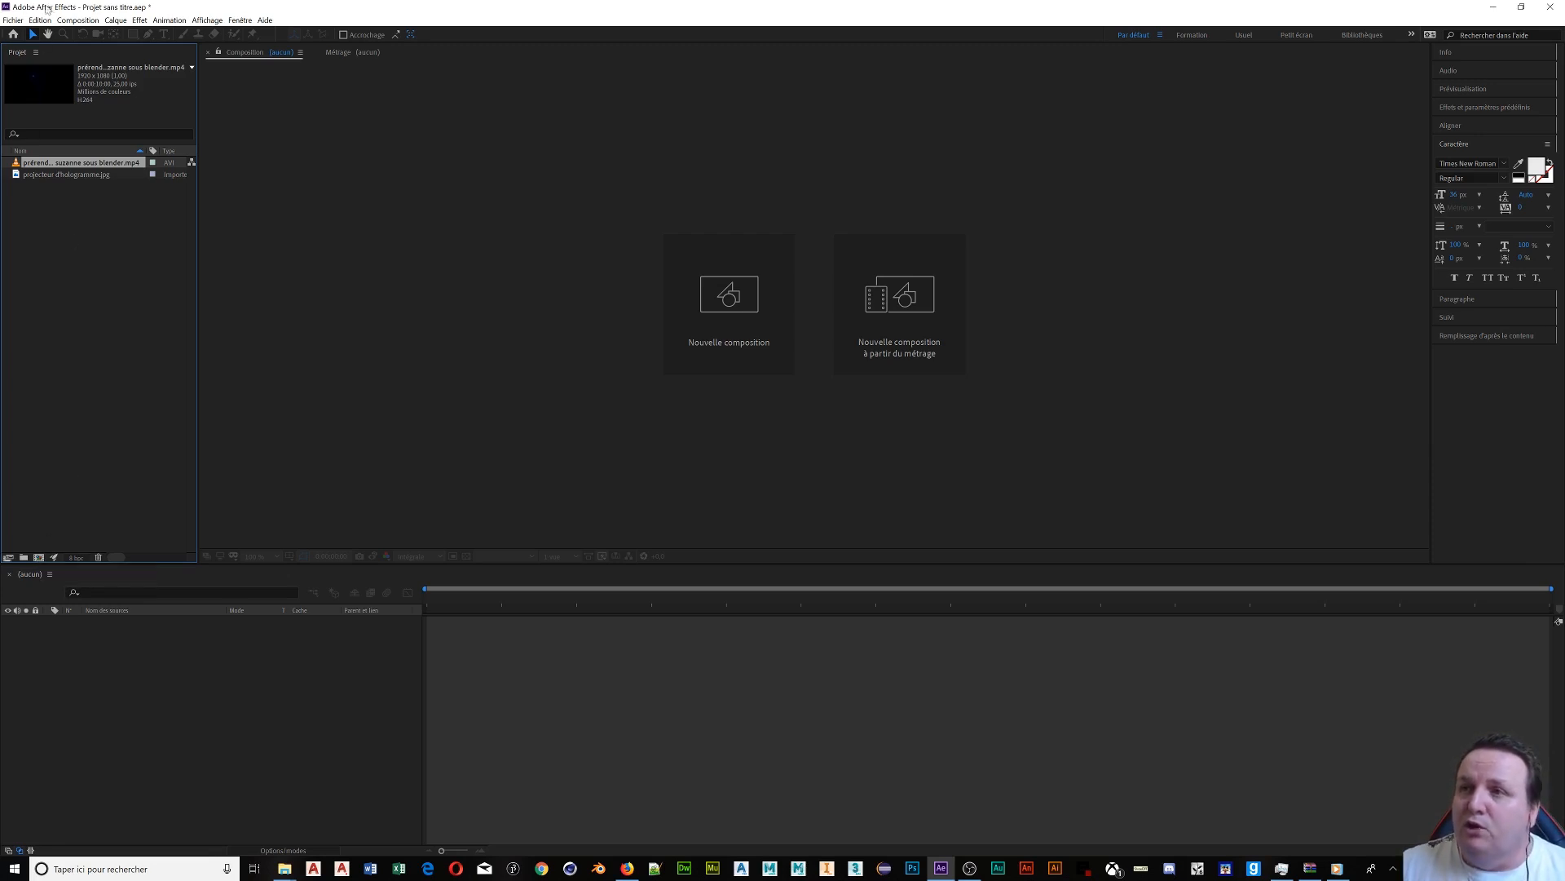
click(86, 19)
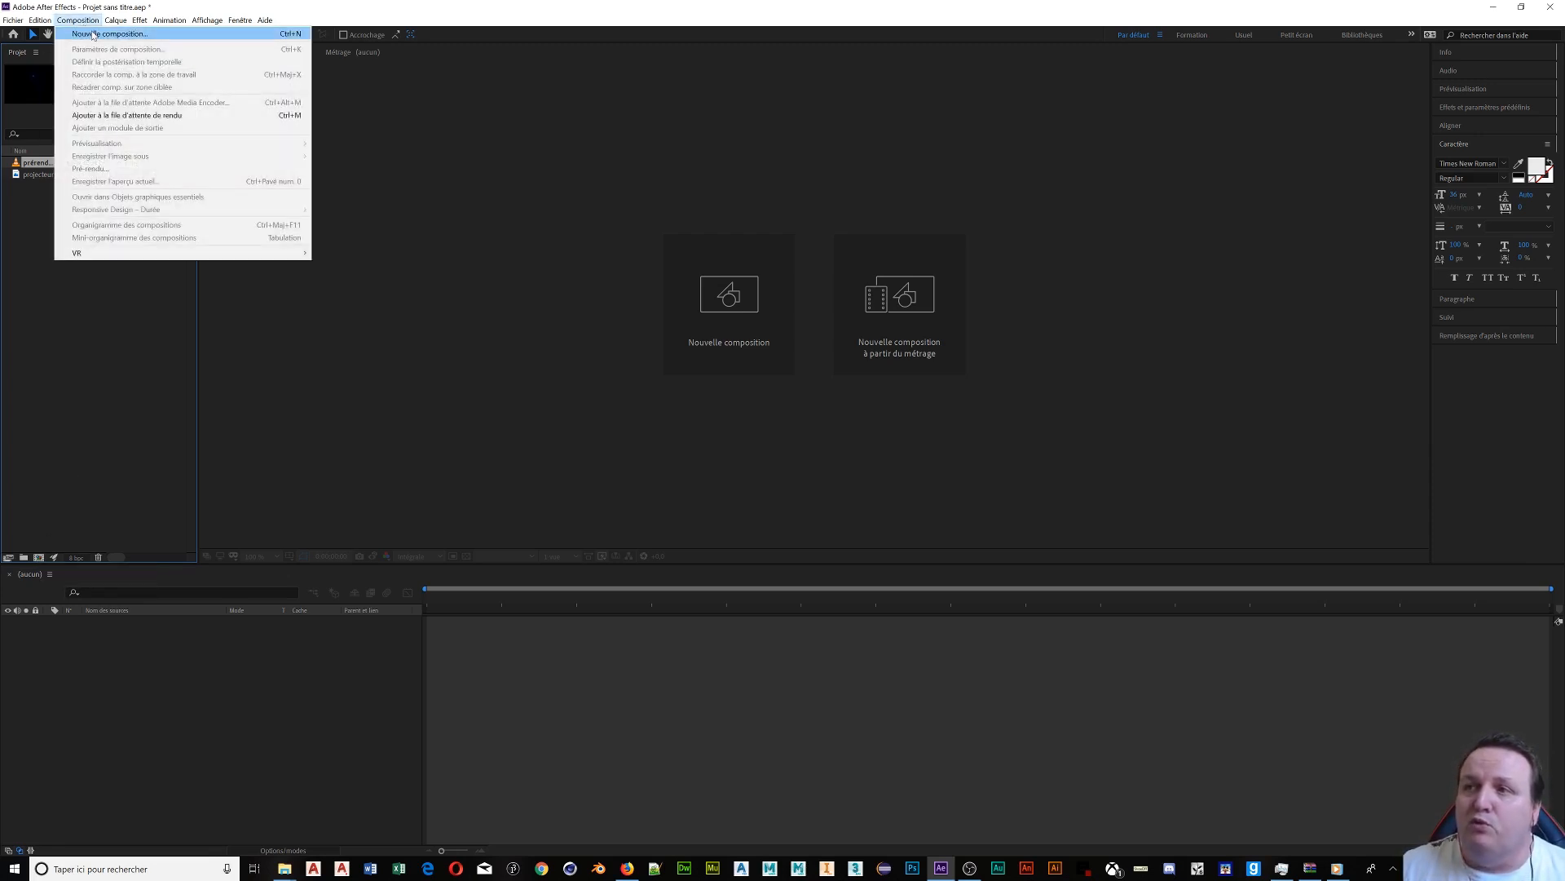
click(106, 323)
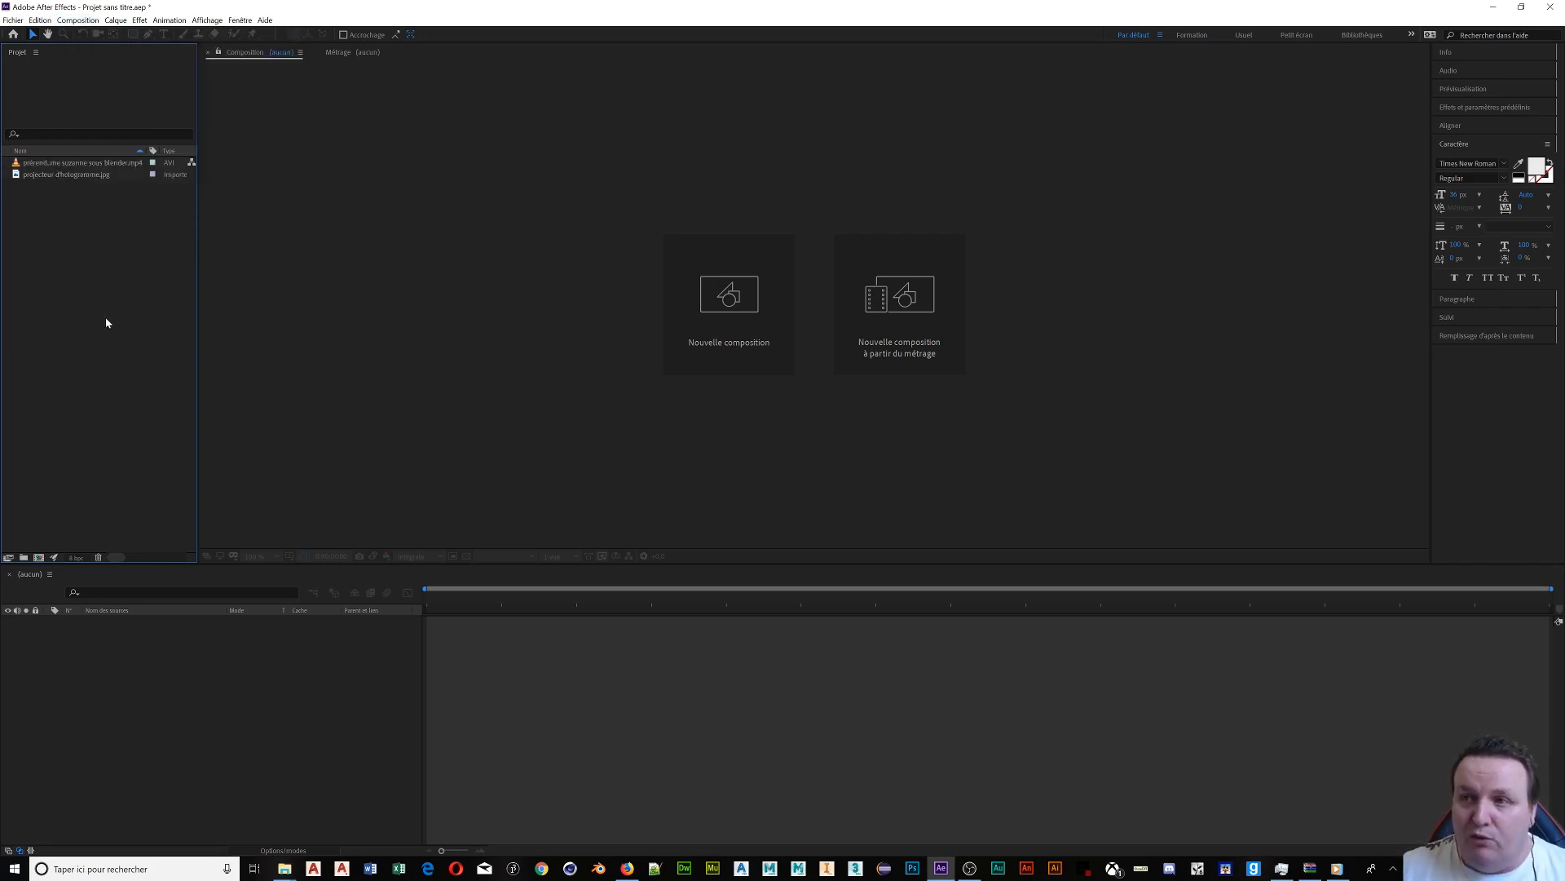
Create a composition from the imported hologram video and inspect its composition settings without changing them.
click(44, 162)
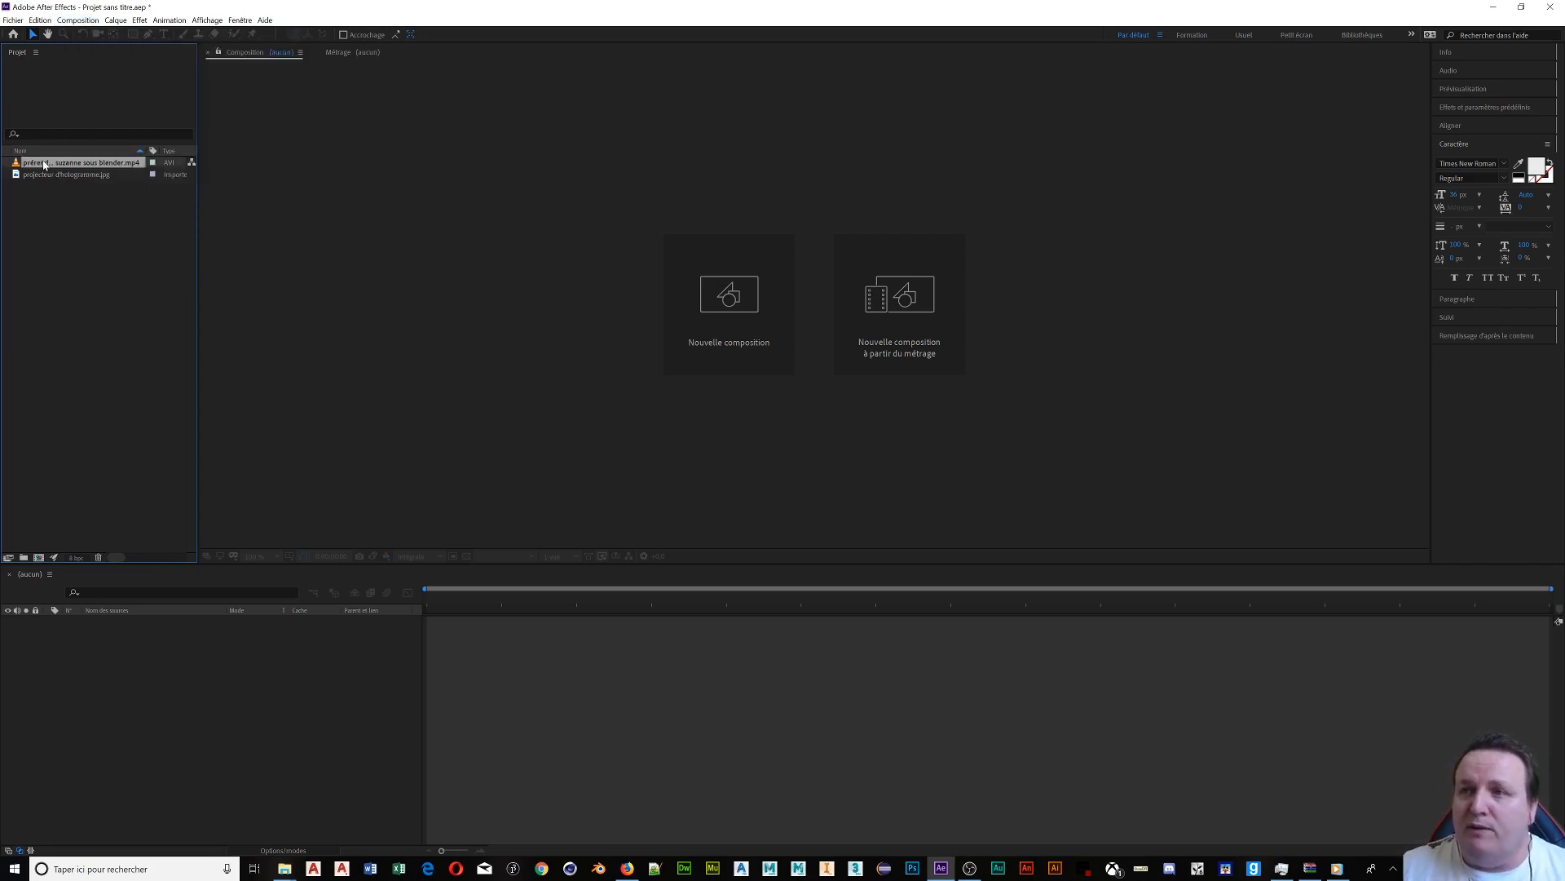
drag(45, 162, 115, 662)
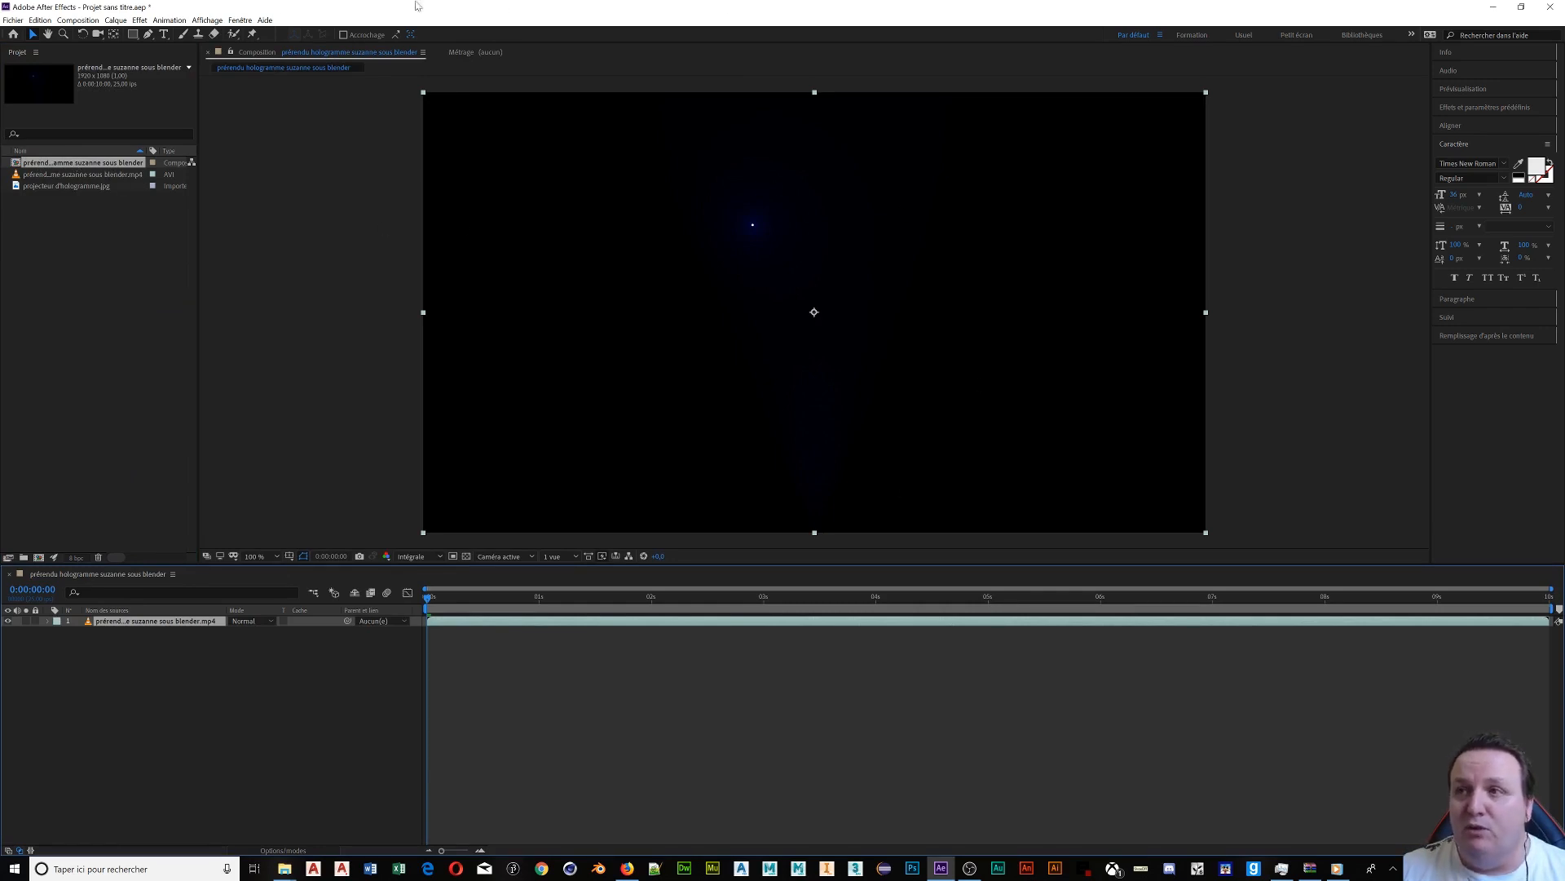
click(81, 20)
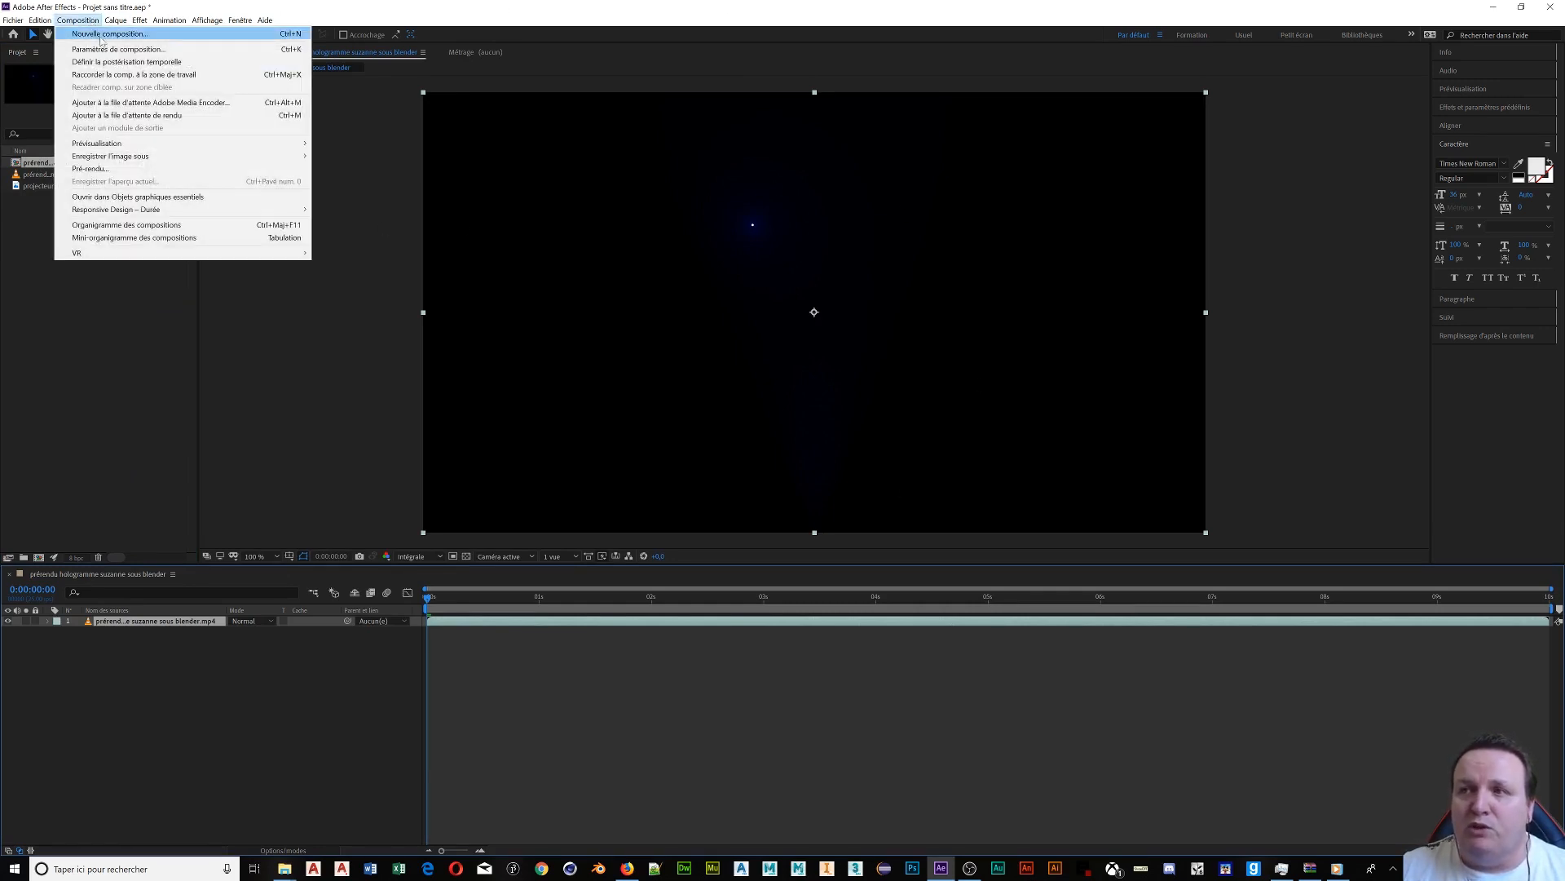
click(106, 50)
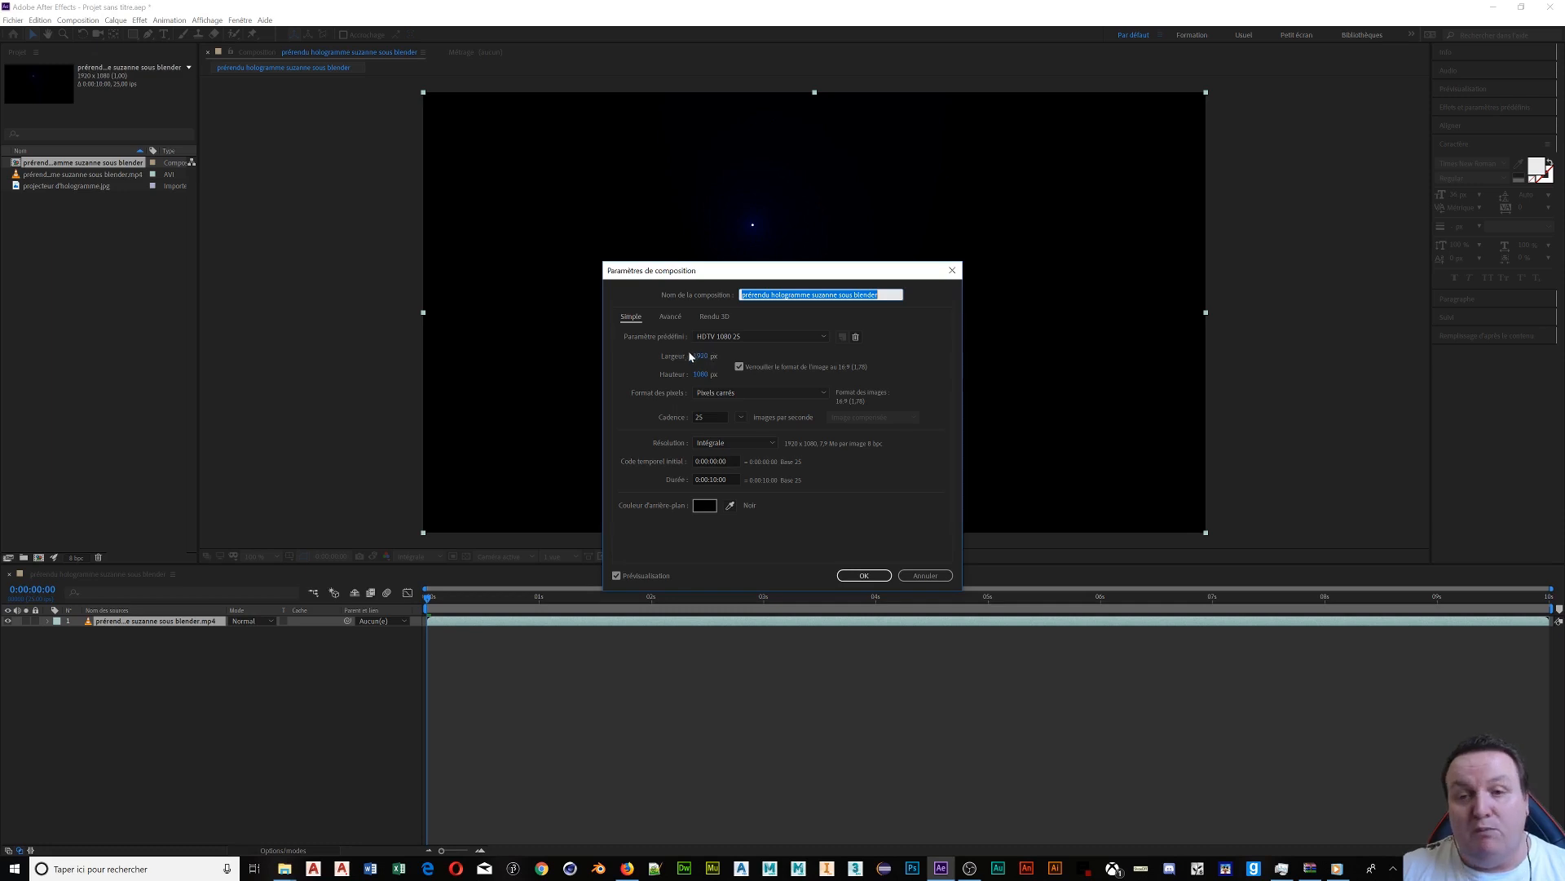
click(101, 165)
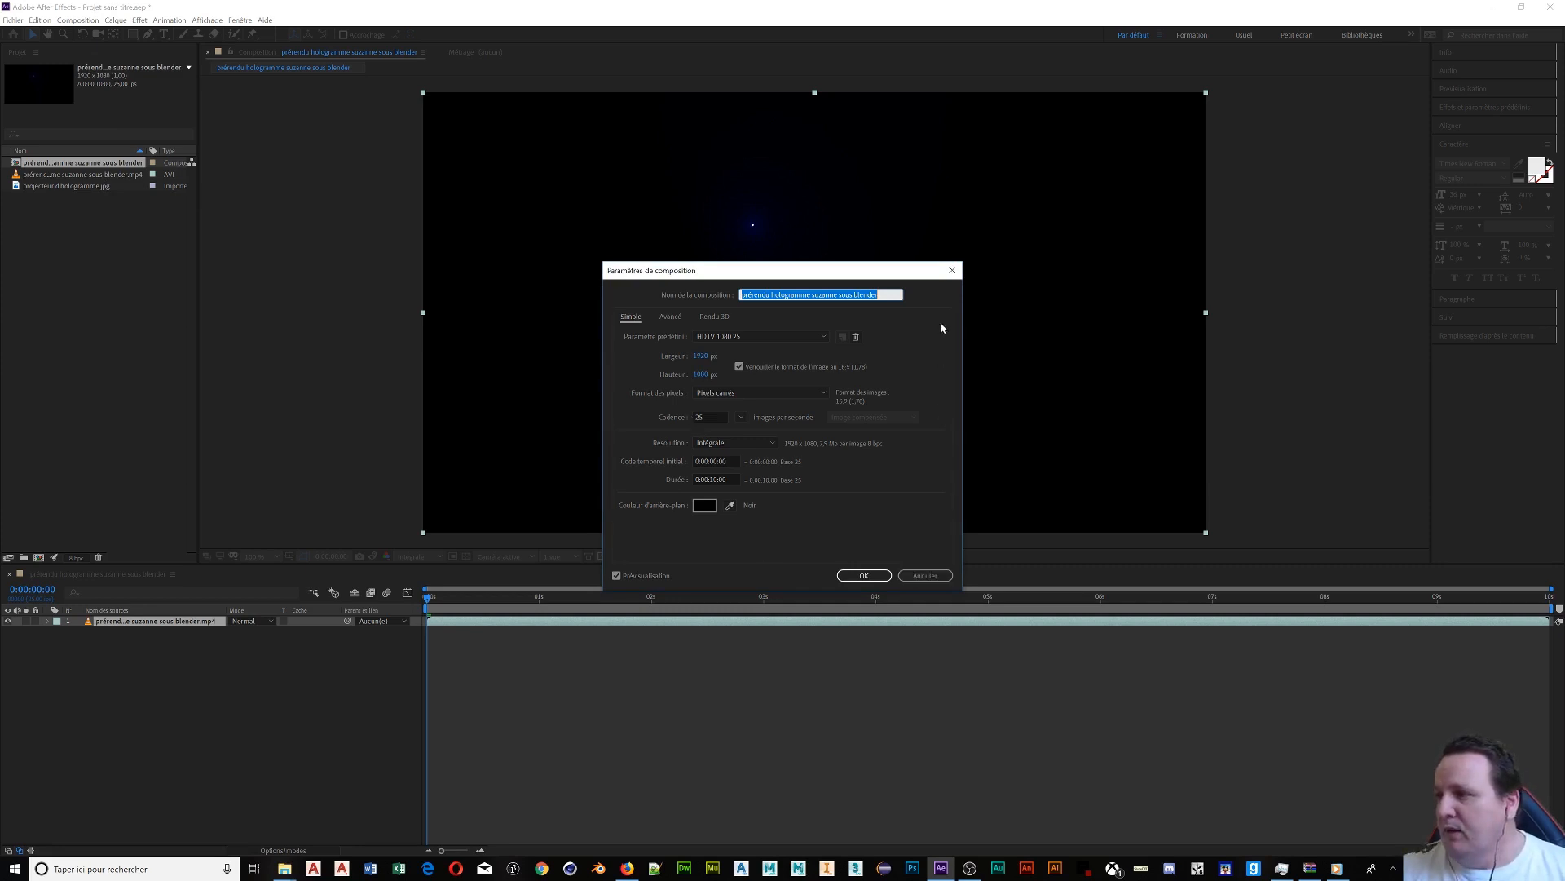
click(952, 270)
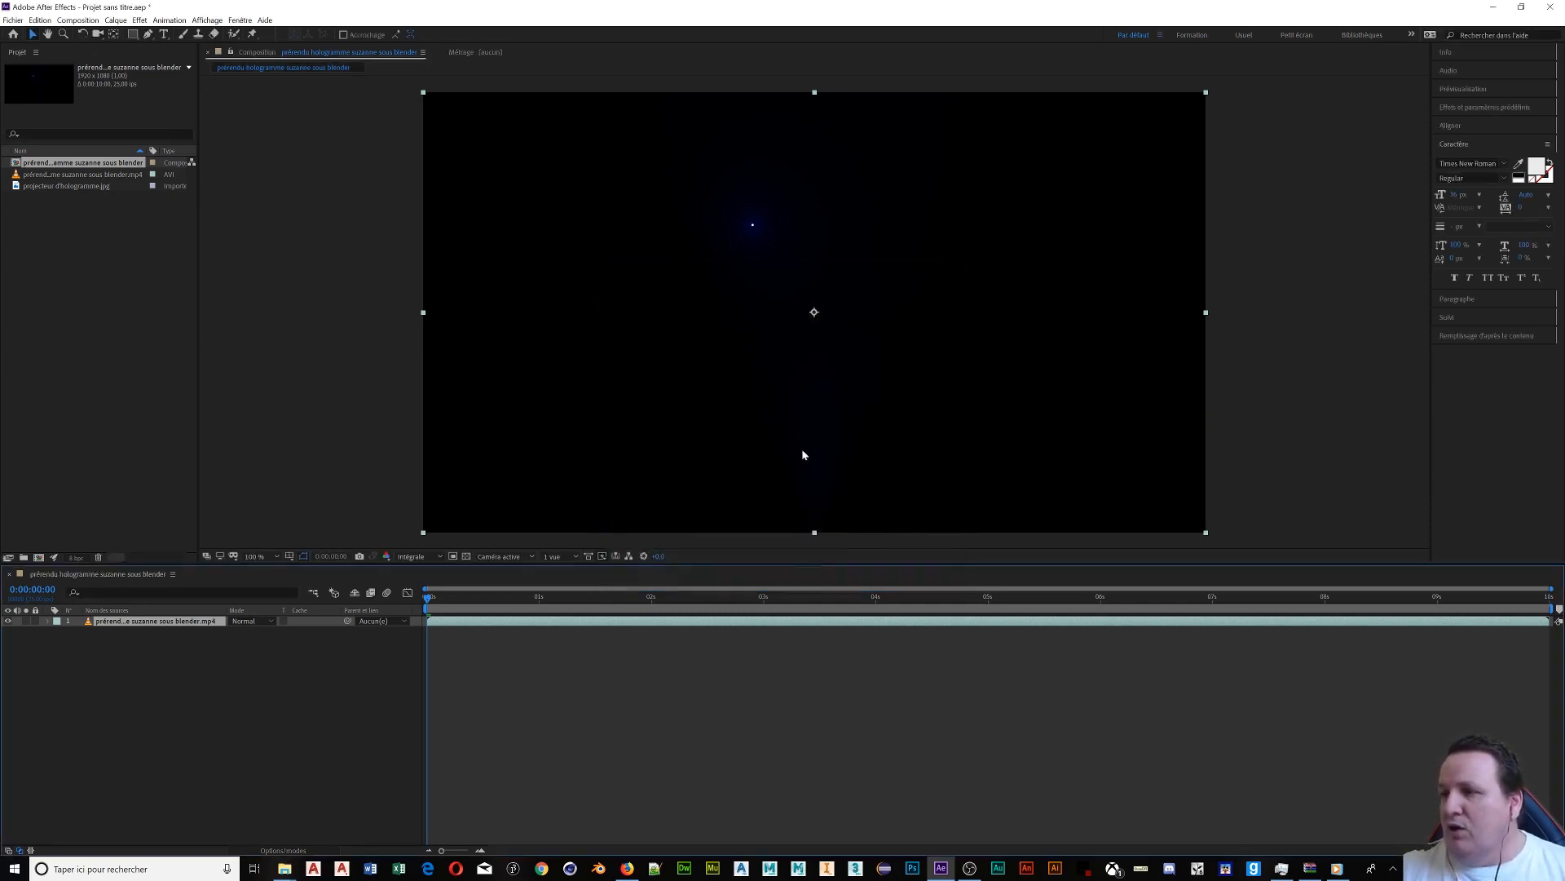
Delete the video layer and remove the composition made from the hologram video from the project.
click(120, 622)
key(Delete)
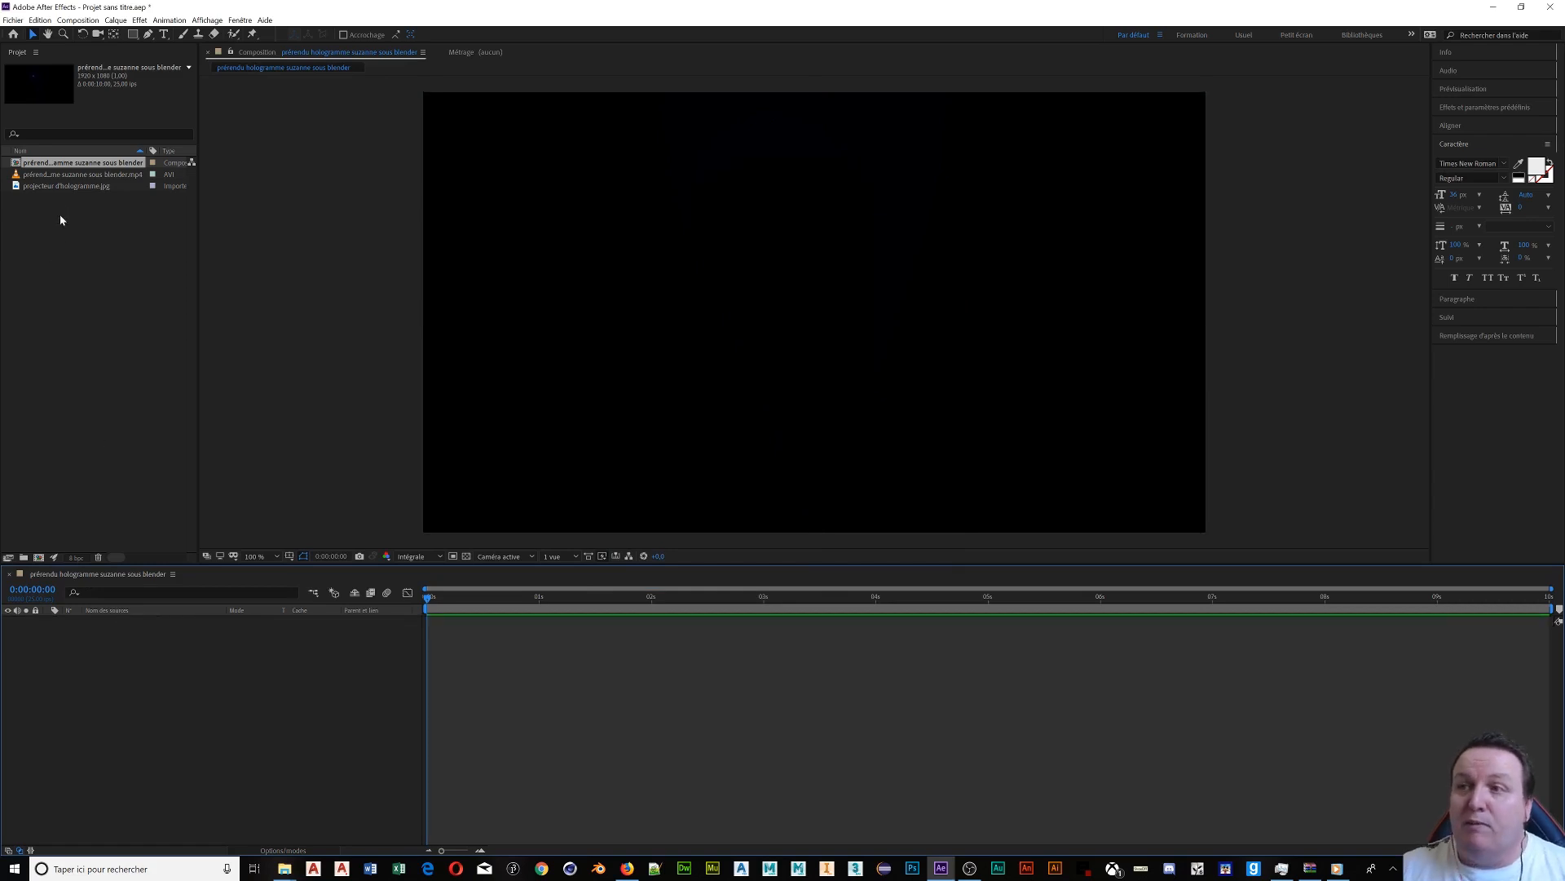
click(54, 165)
key(Delete)
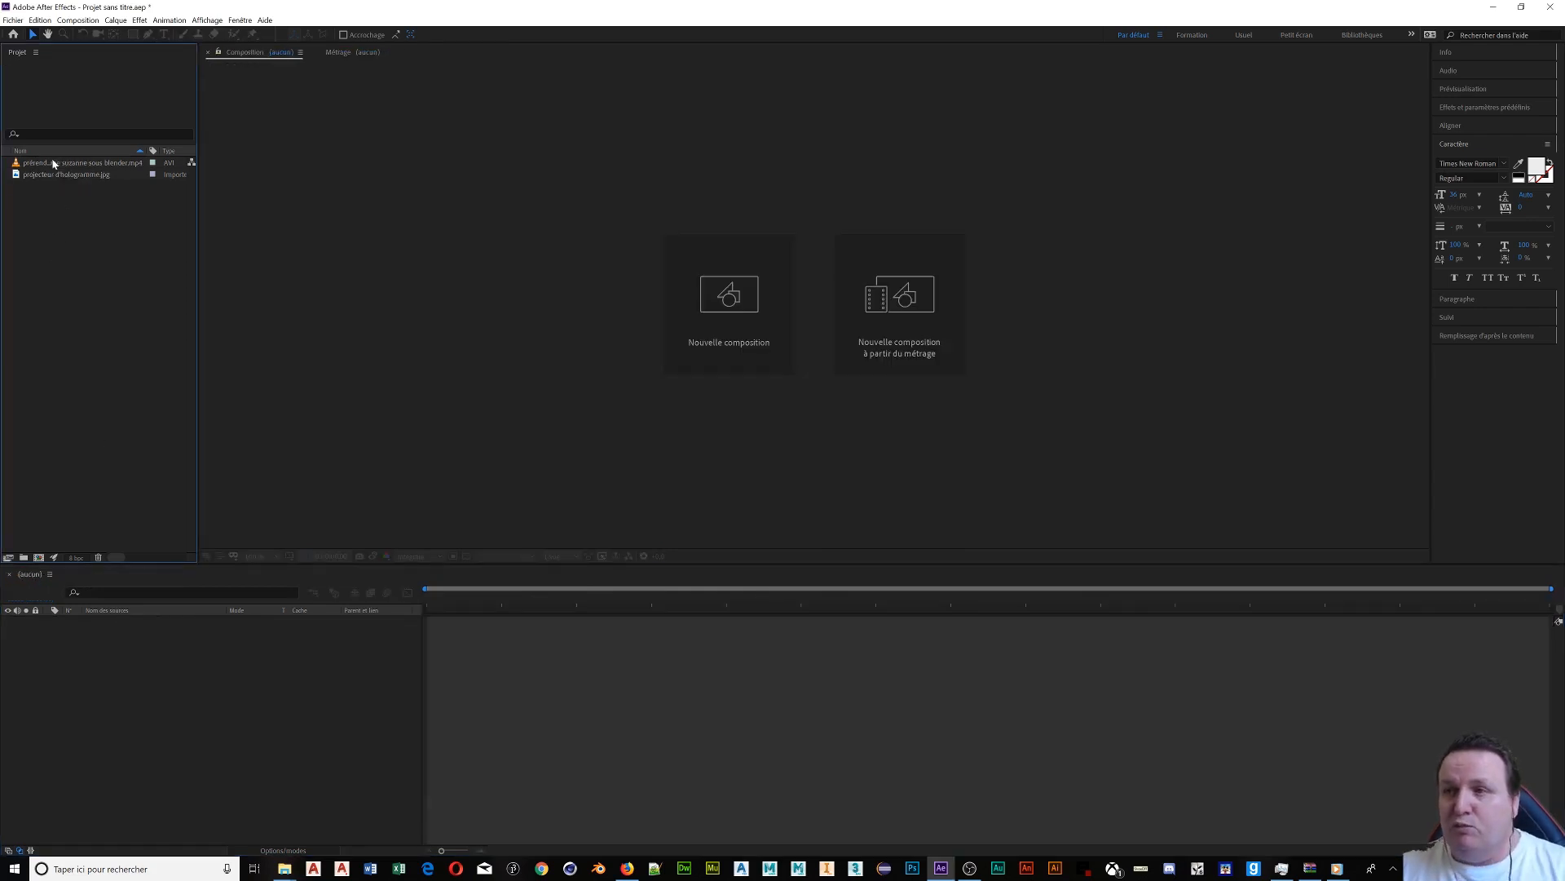
Create a composition from "projecteur d'hologramme.jpg" and inspect its composition settings.
drag(63, 178, 39, 559)
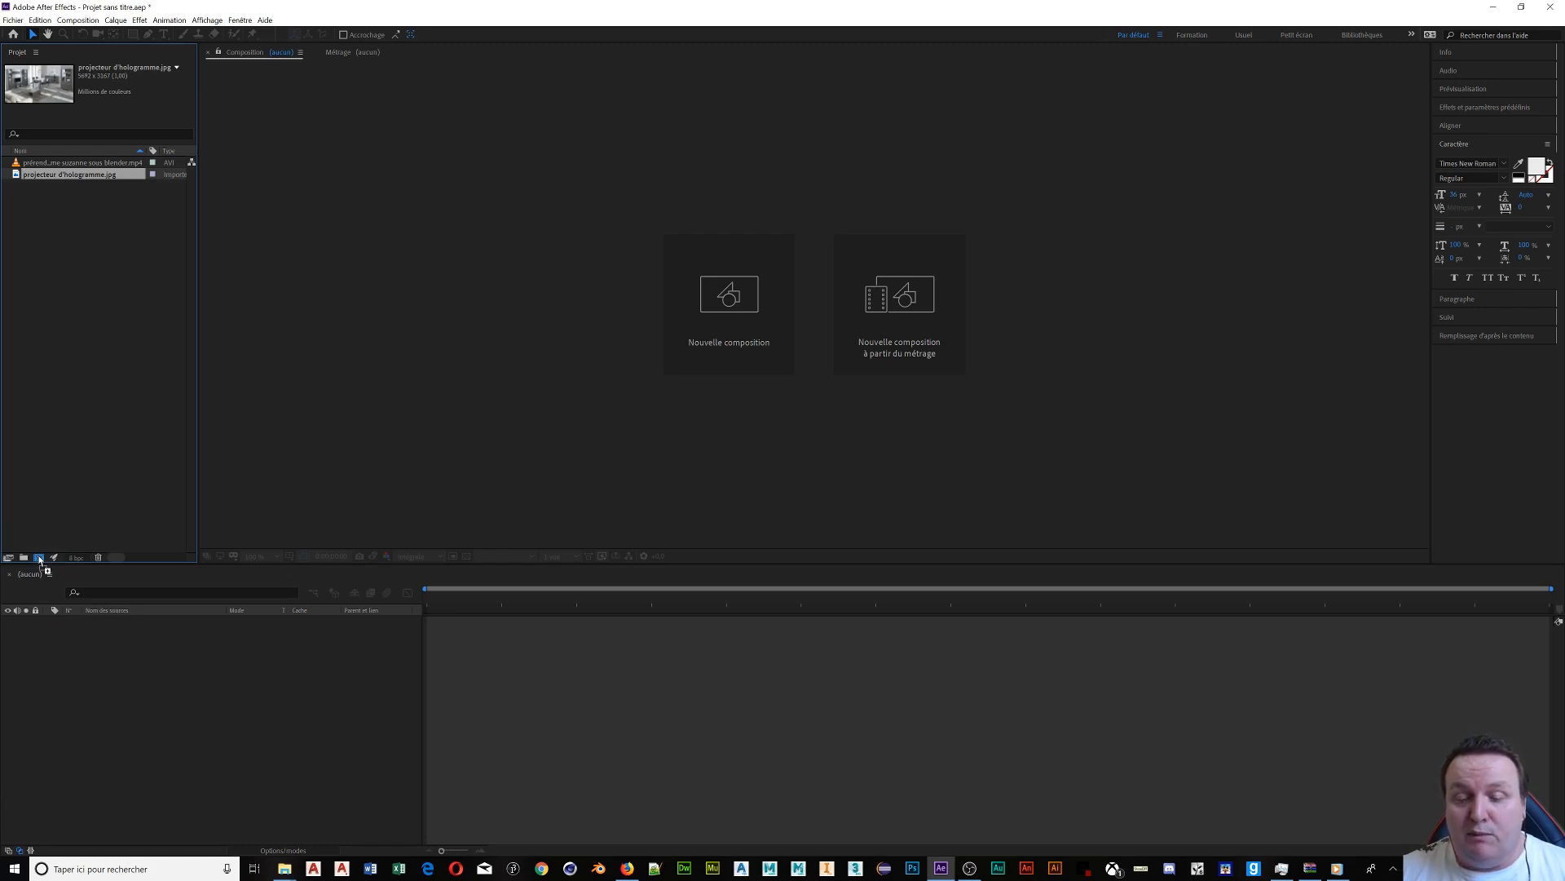
drag(39, 561, 40, 560)
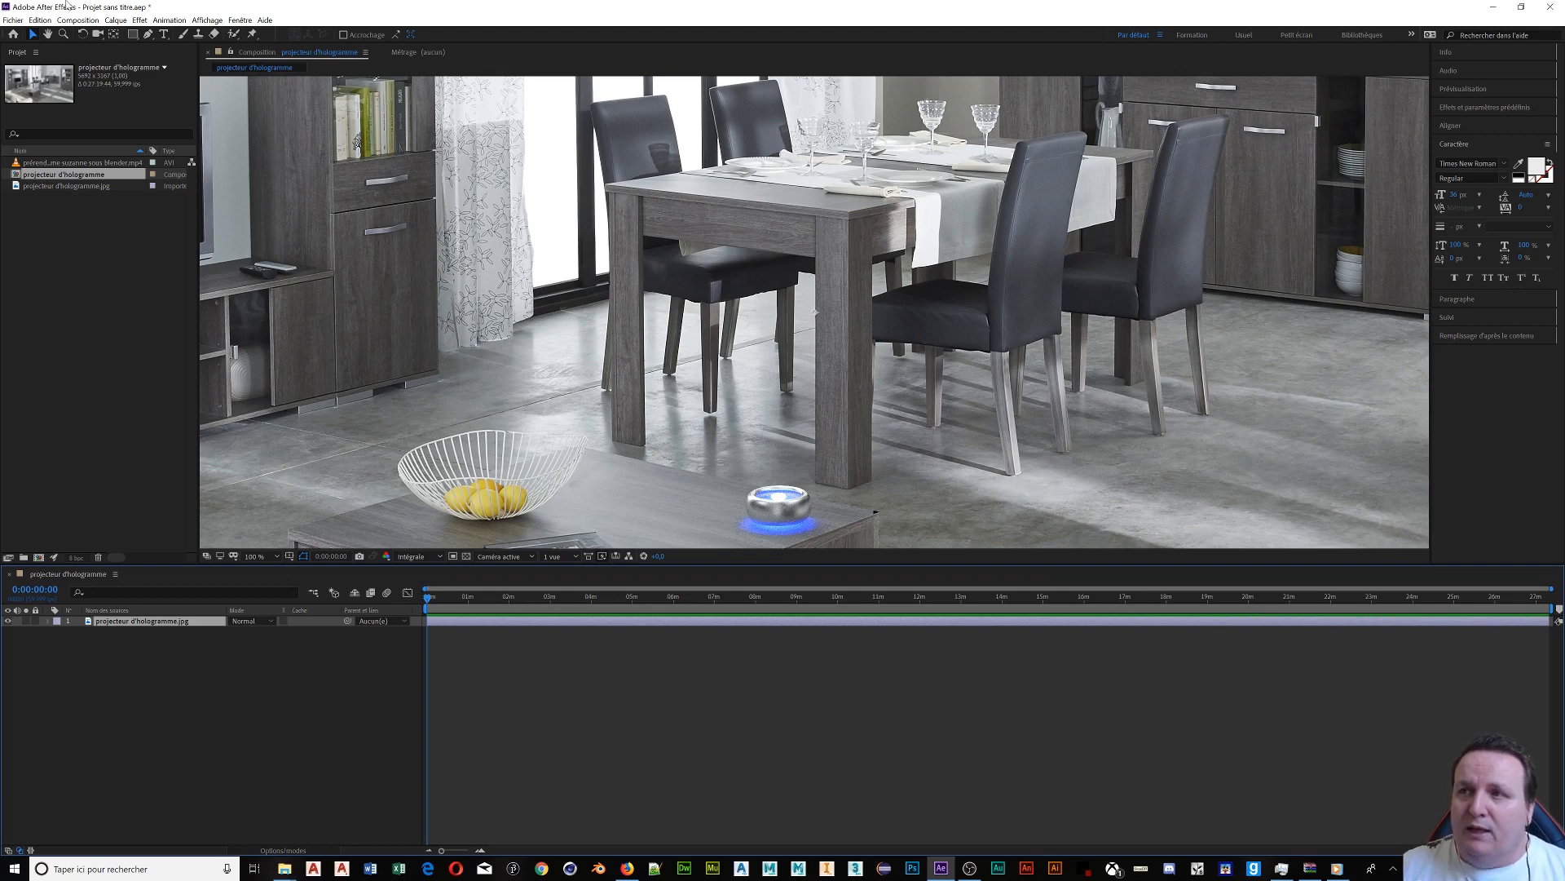
click(77, 19)
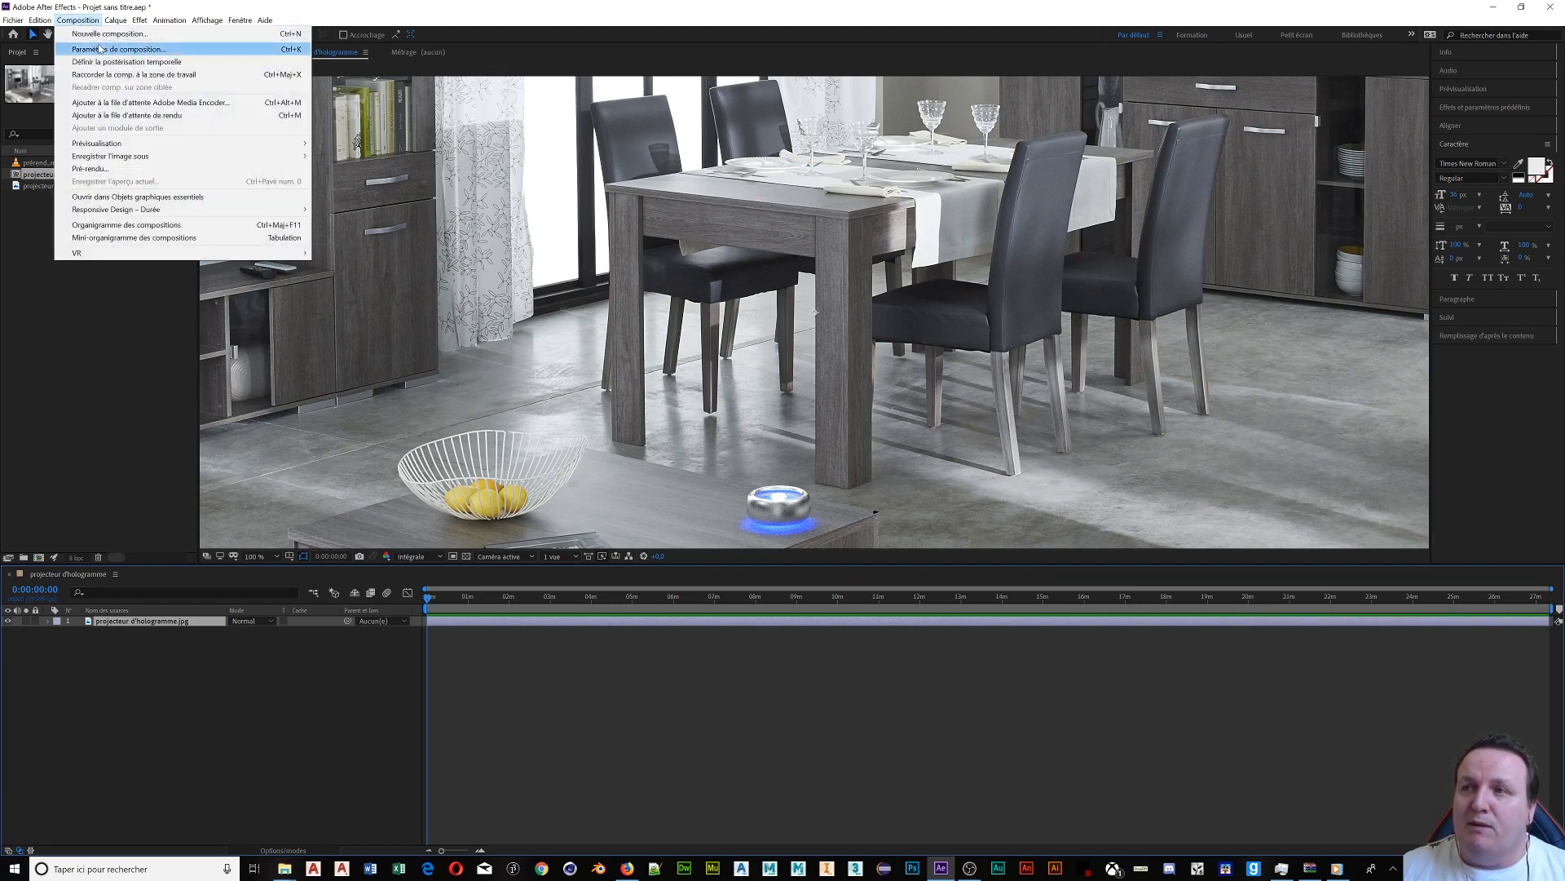
click(101, 49)
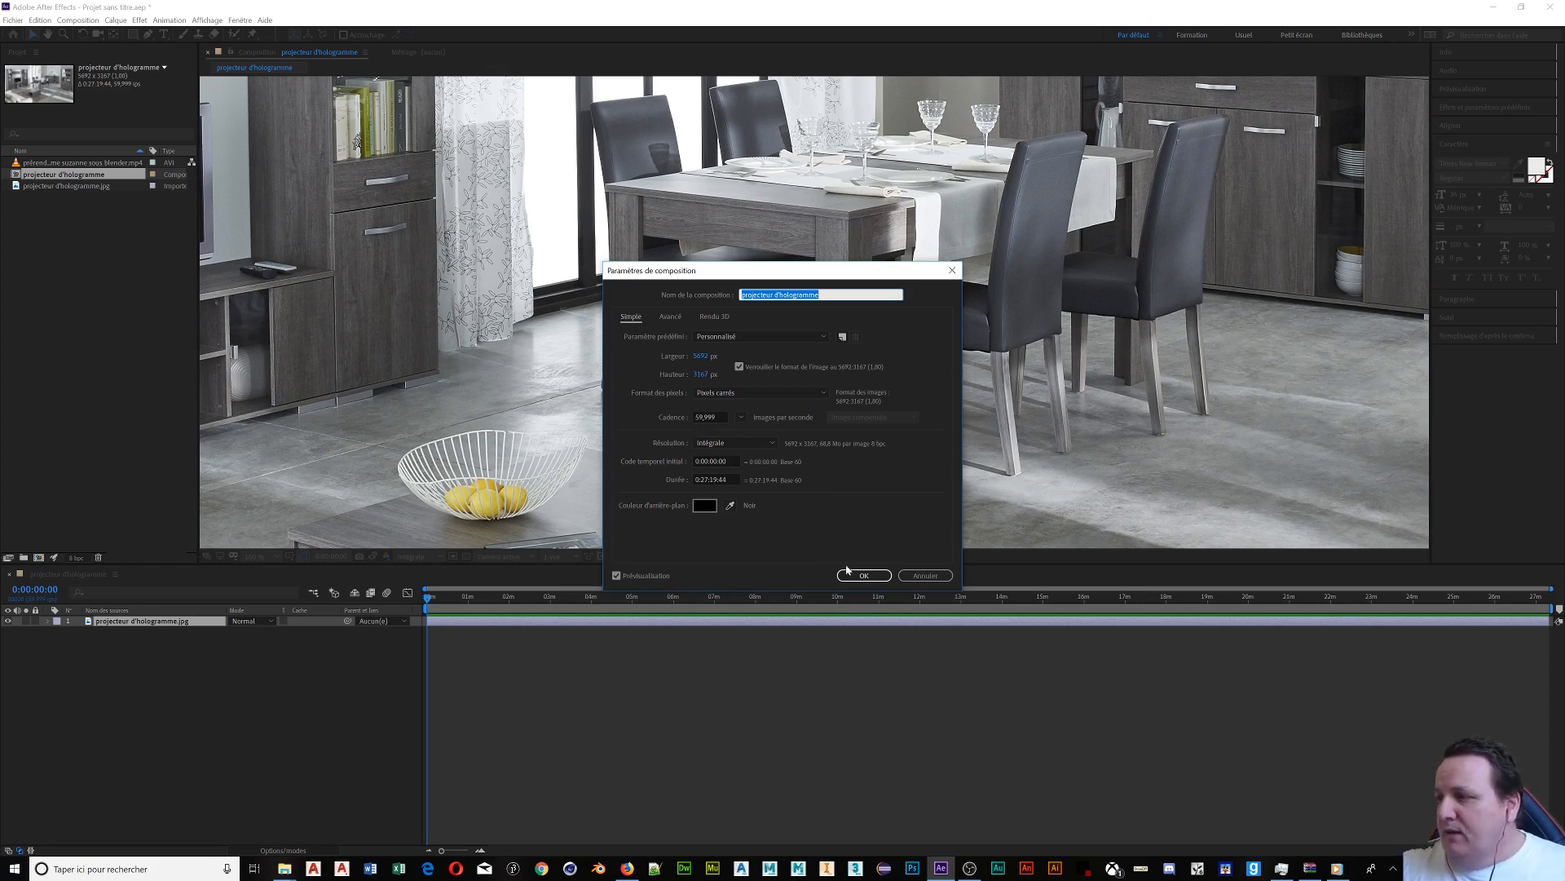
click(882, 579)
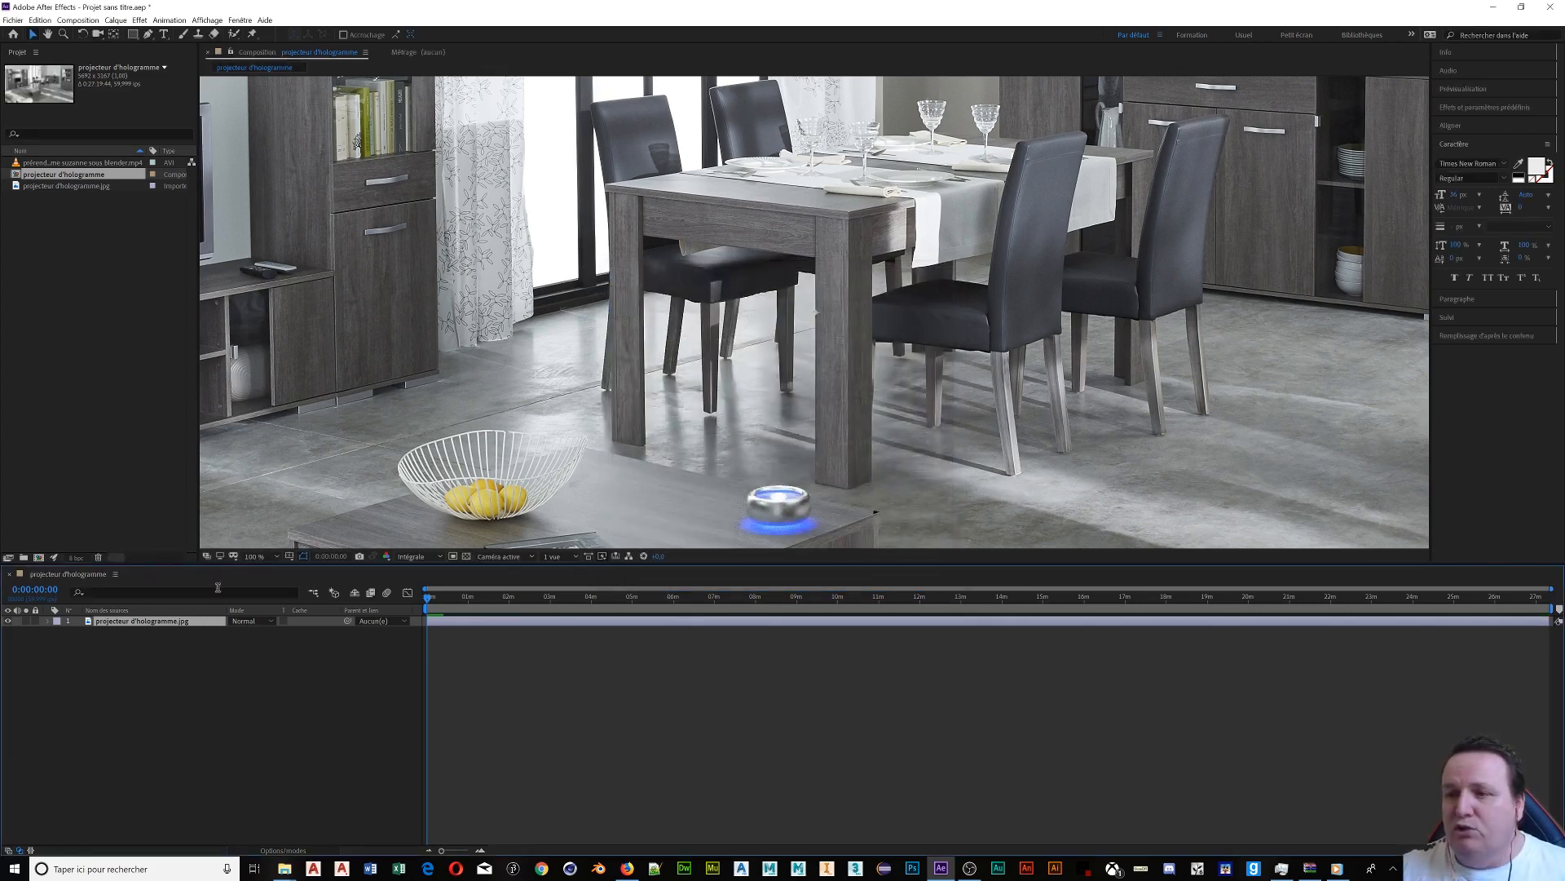
Delete the "projecteur d'hologramme" composition from the project.
click(68, 179)
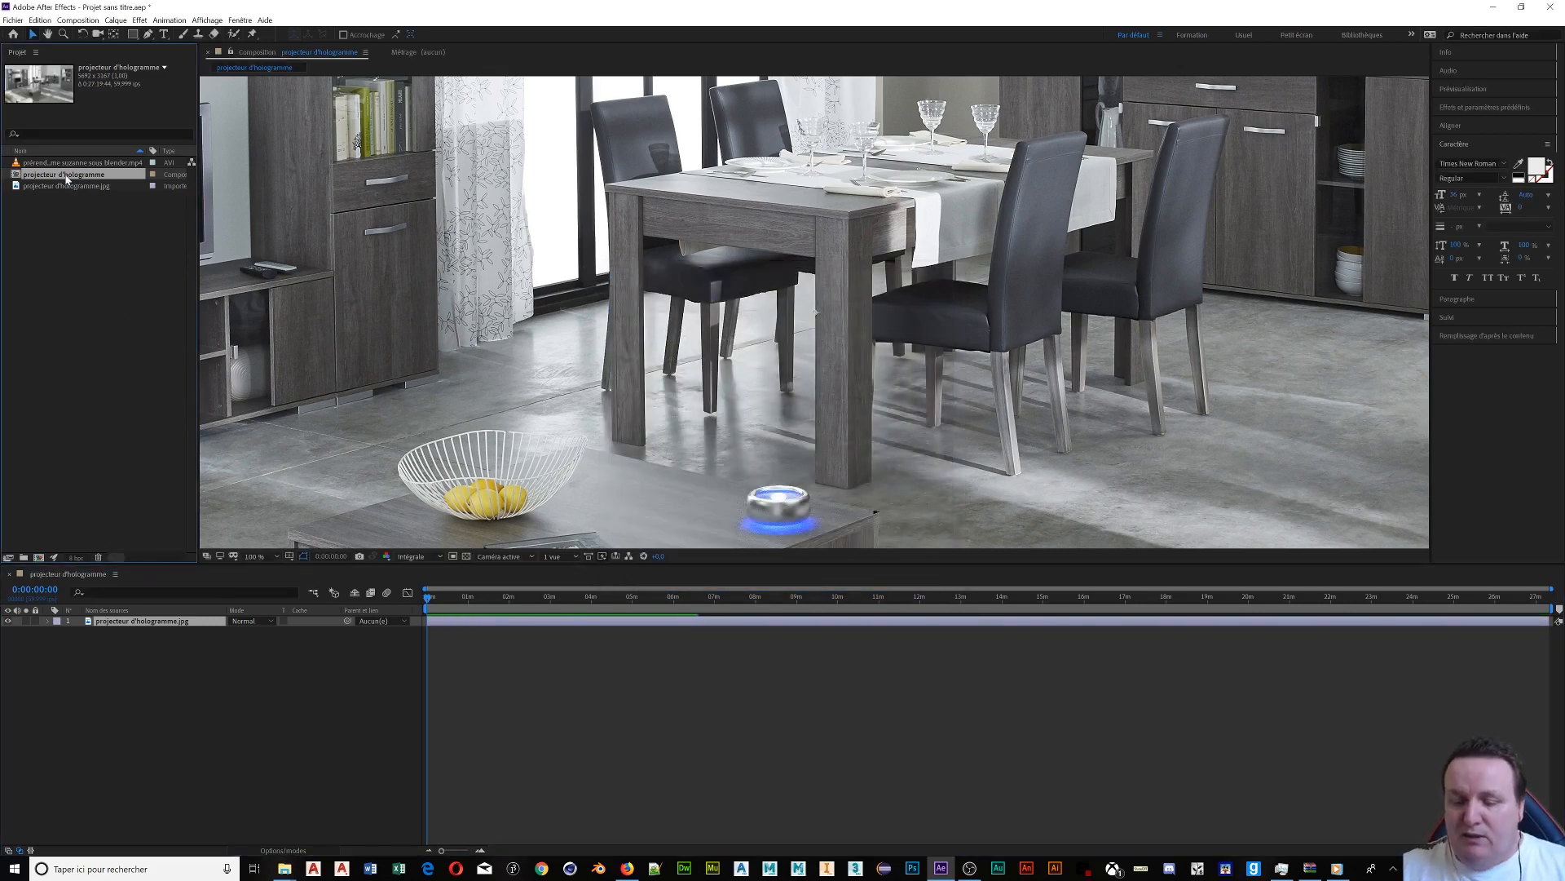
key(Delete)
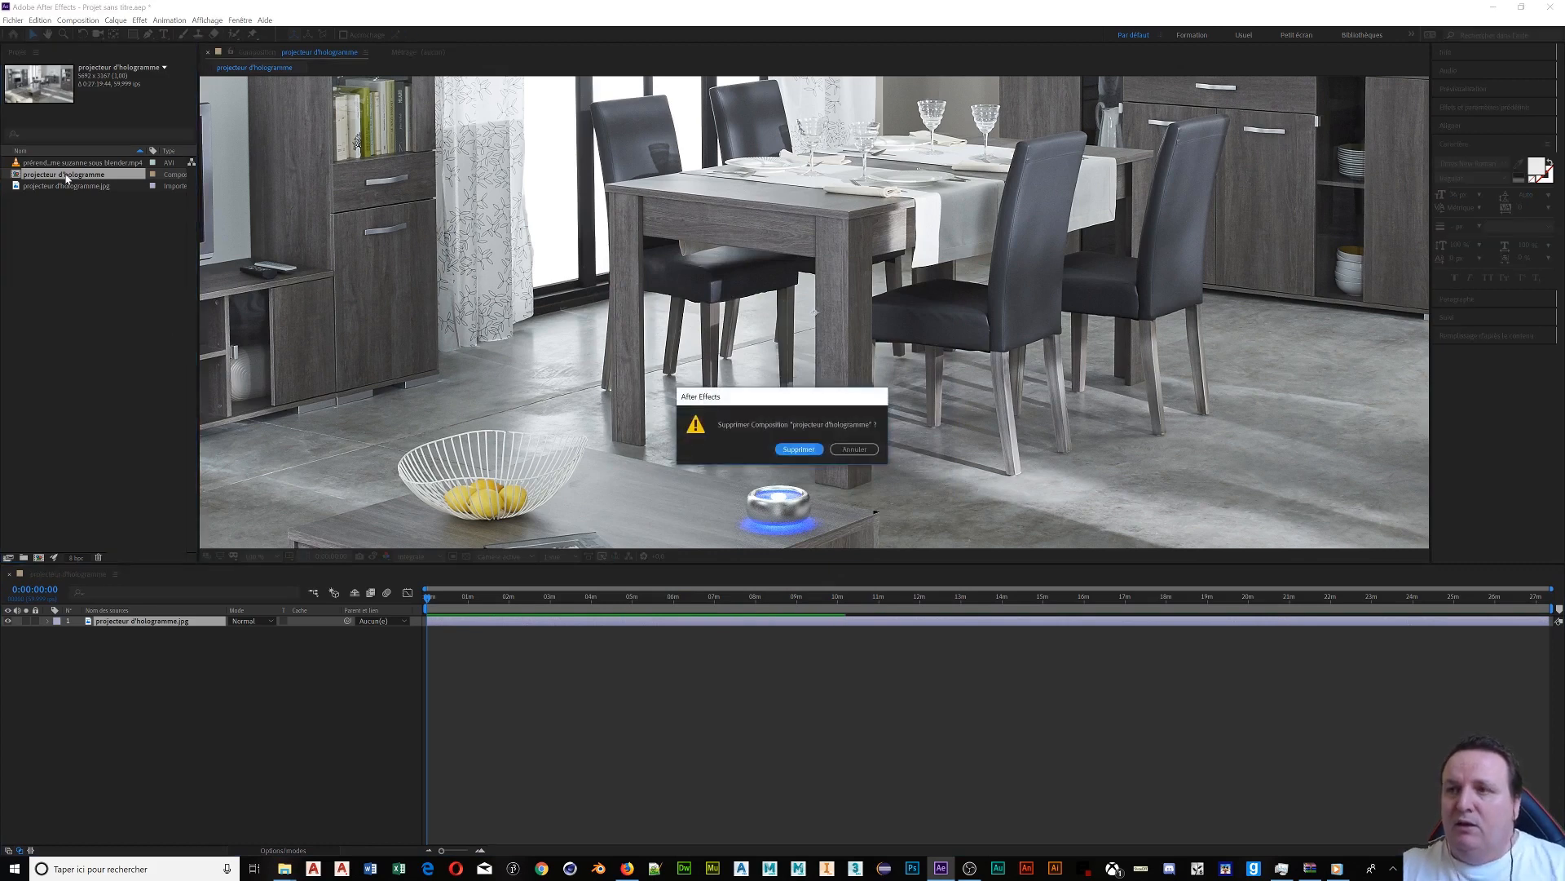
click(798, 449)
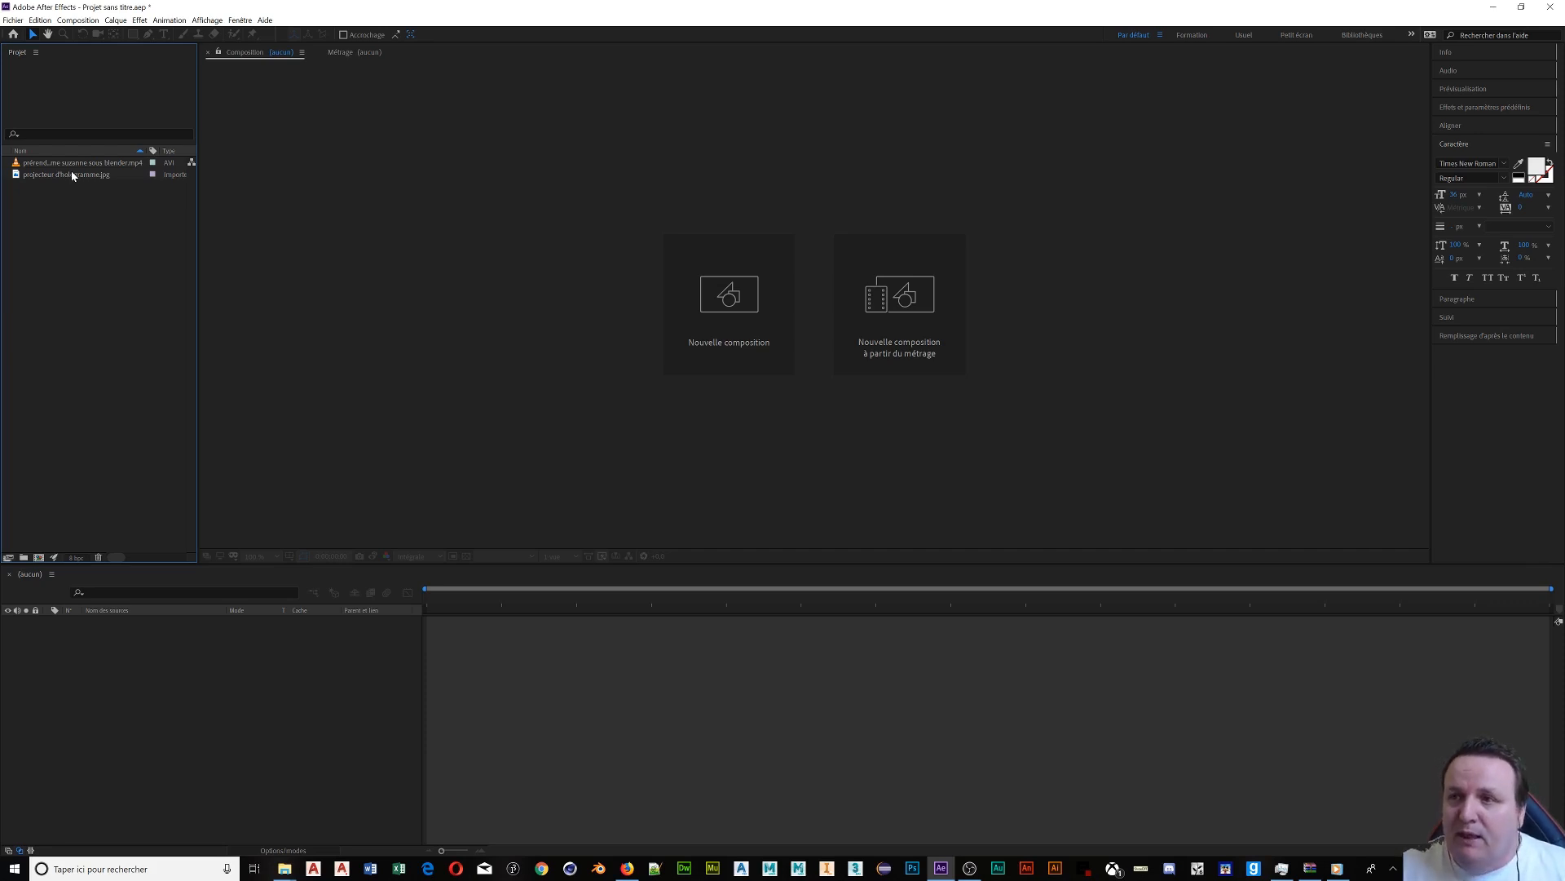
Create a composition from the hologram video and add "projecteur d'hologramme.jpg" as a layer beneath the video.
drag(71, 163, 41, 557)
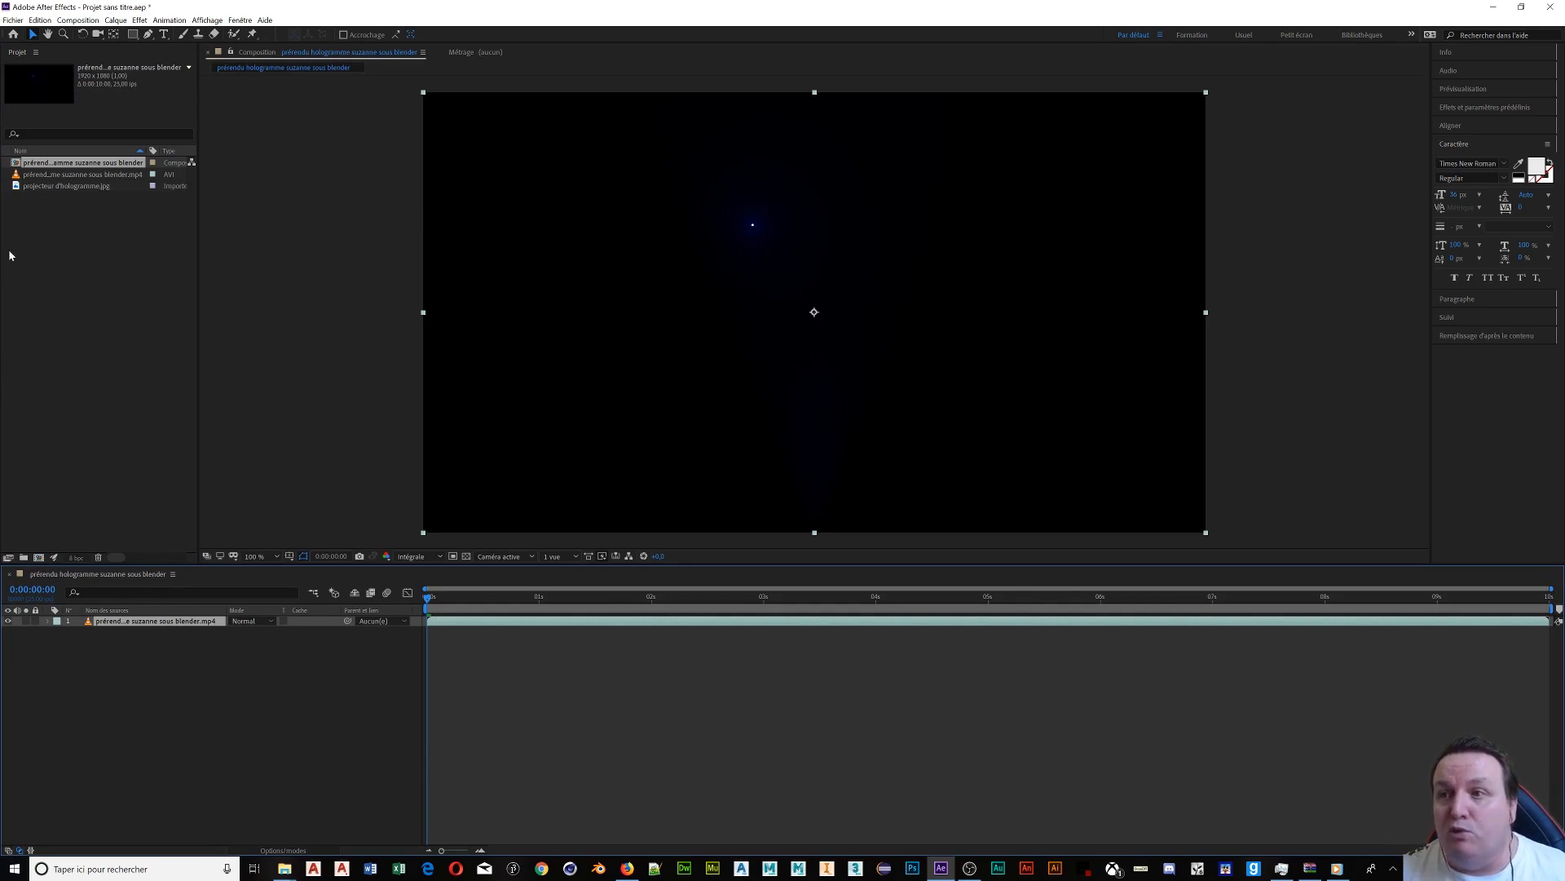
click(49, 187)
drag(49, 187, 108, 665)
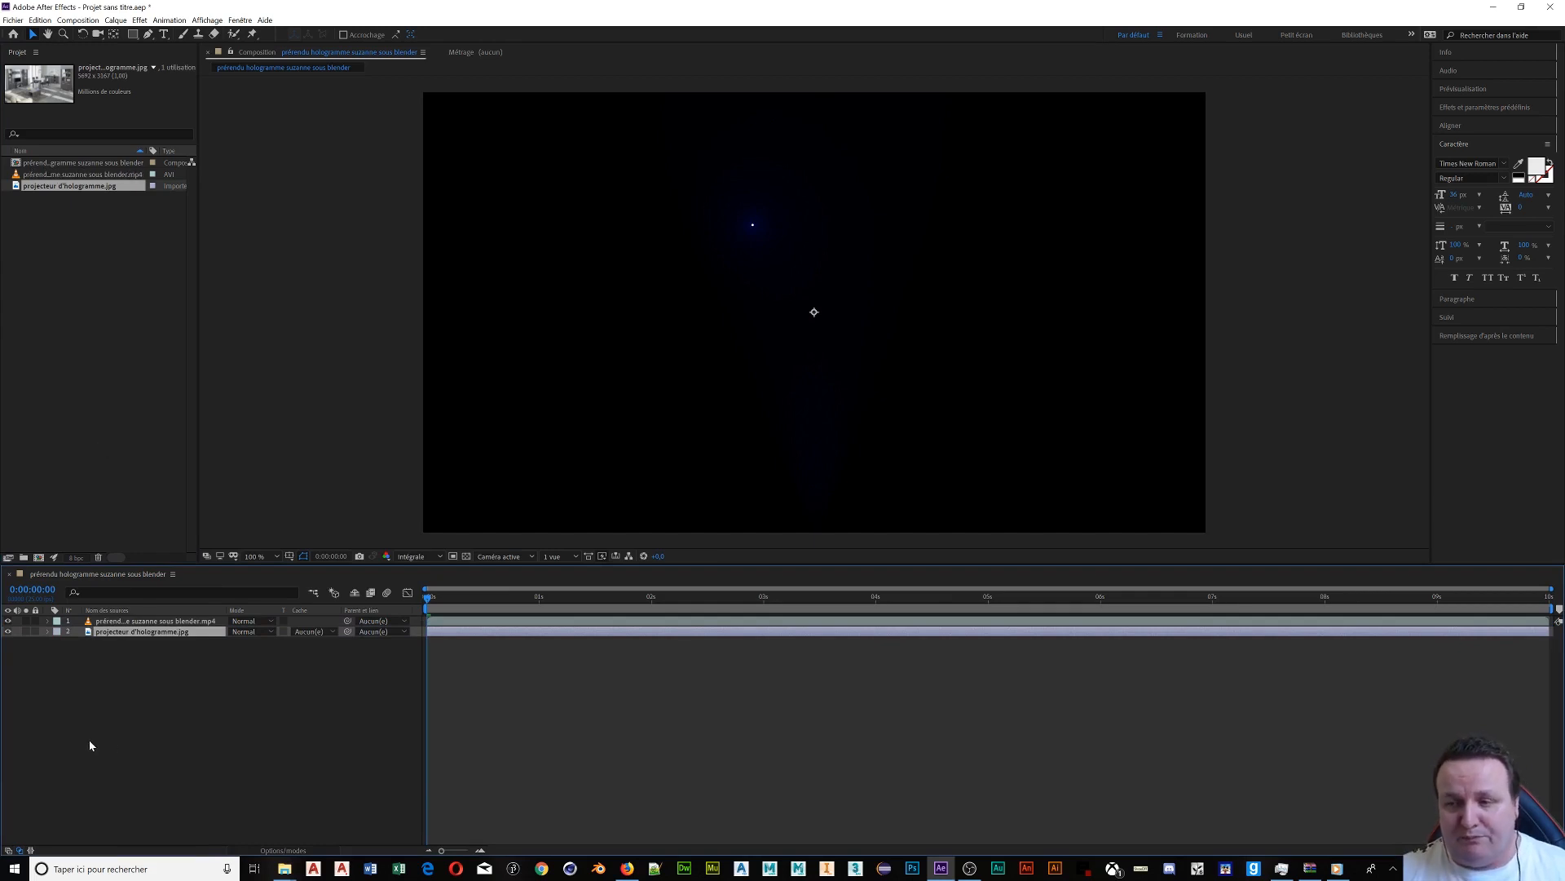
Reveal the hologram video layer's Transform properties and reduce its scale to 54%.
click(110, 630)
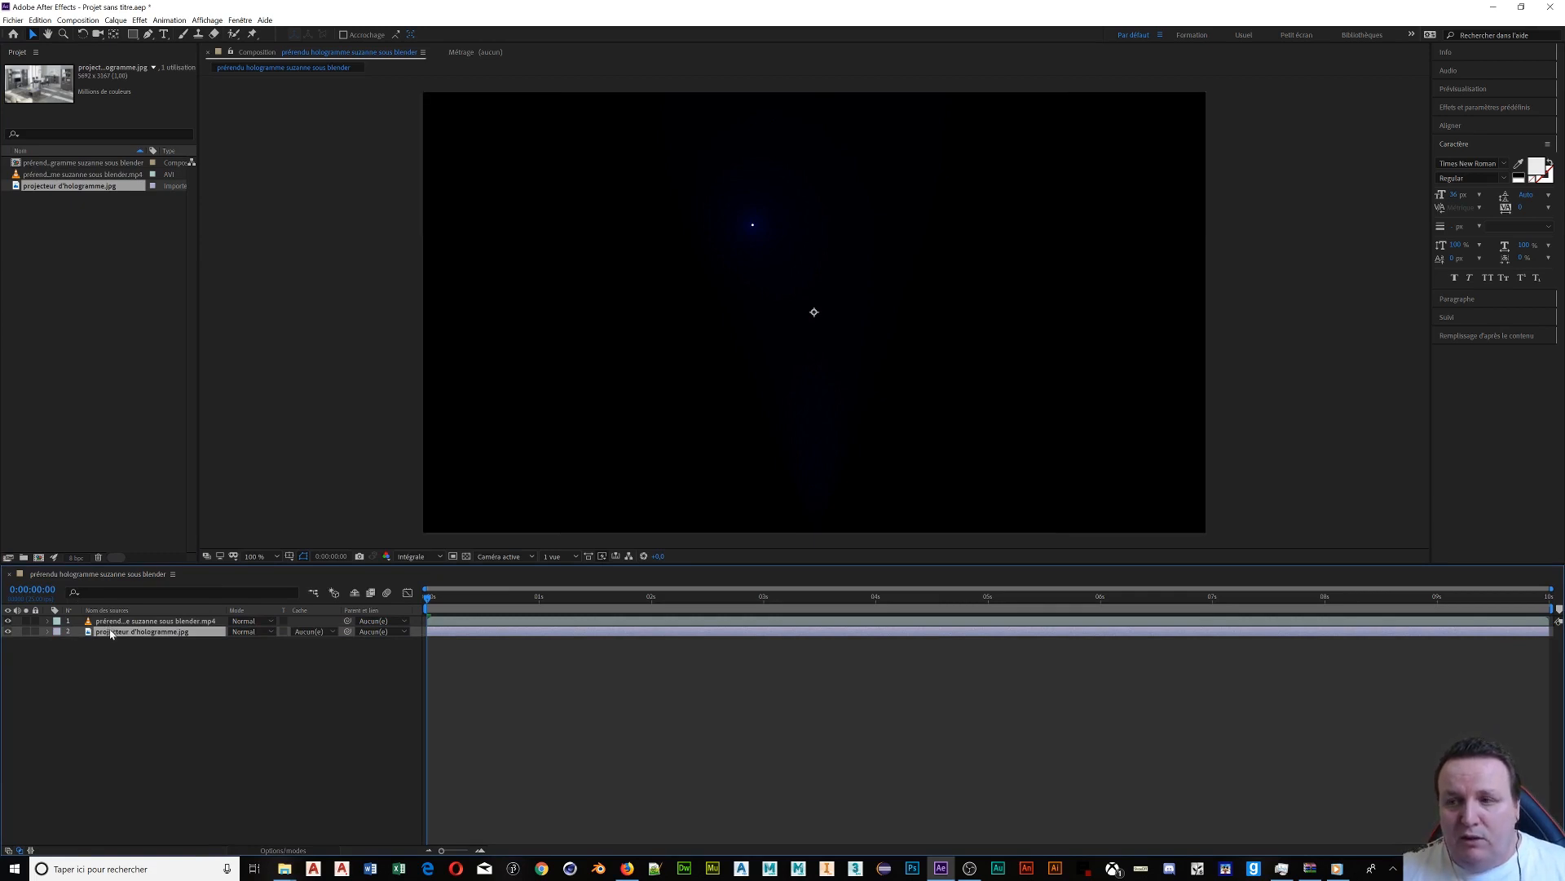
click(115, 622)
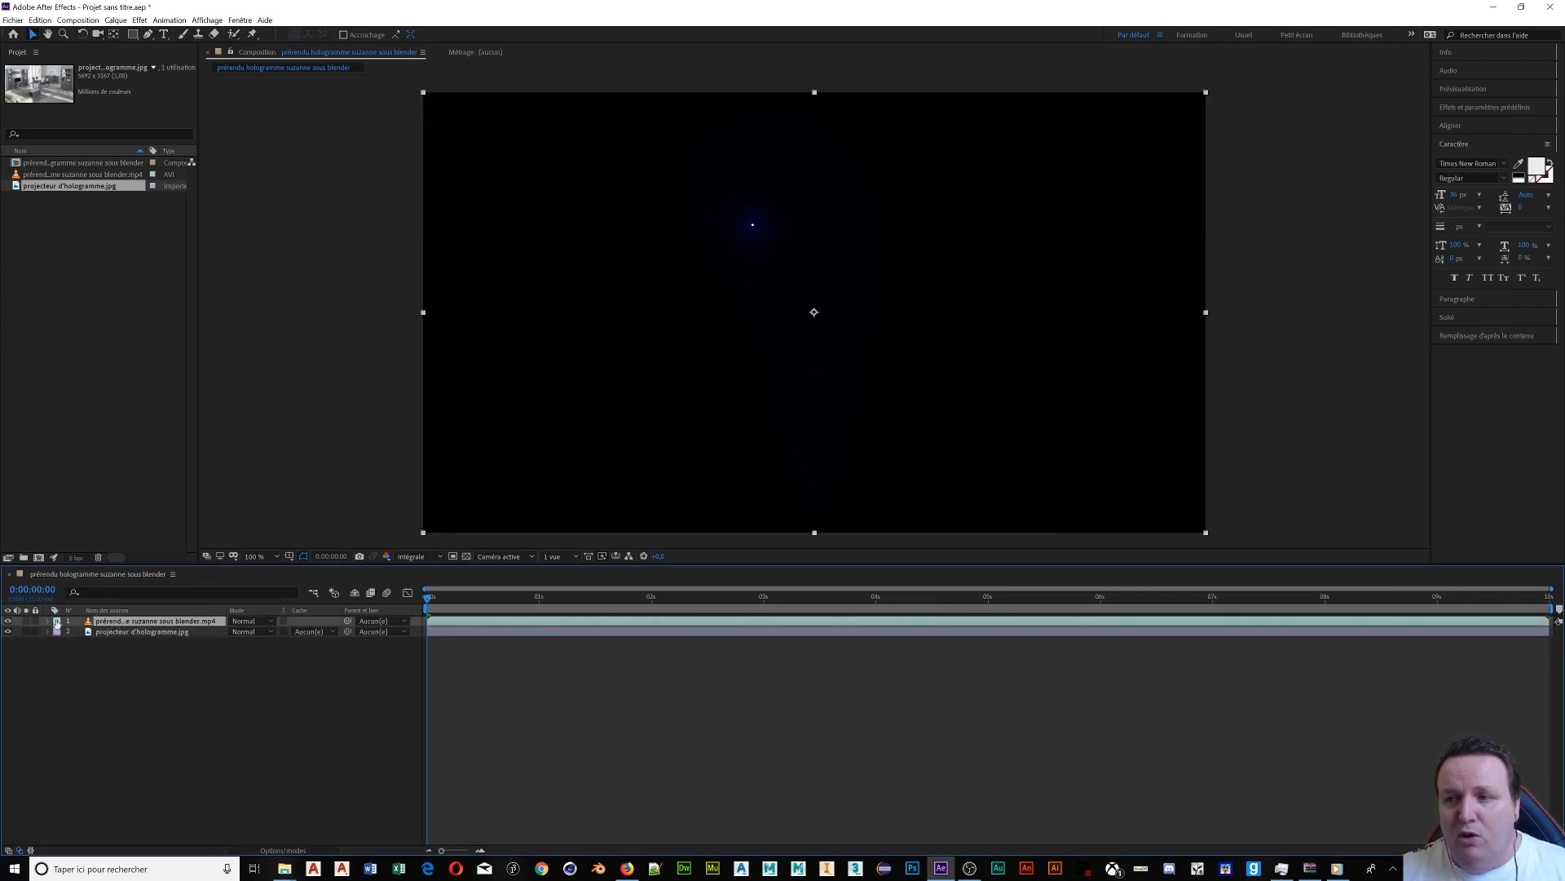
click(47, 623)
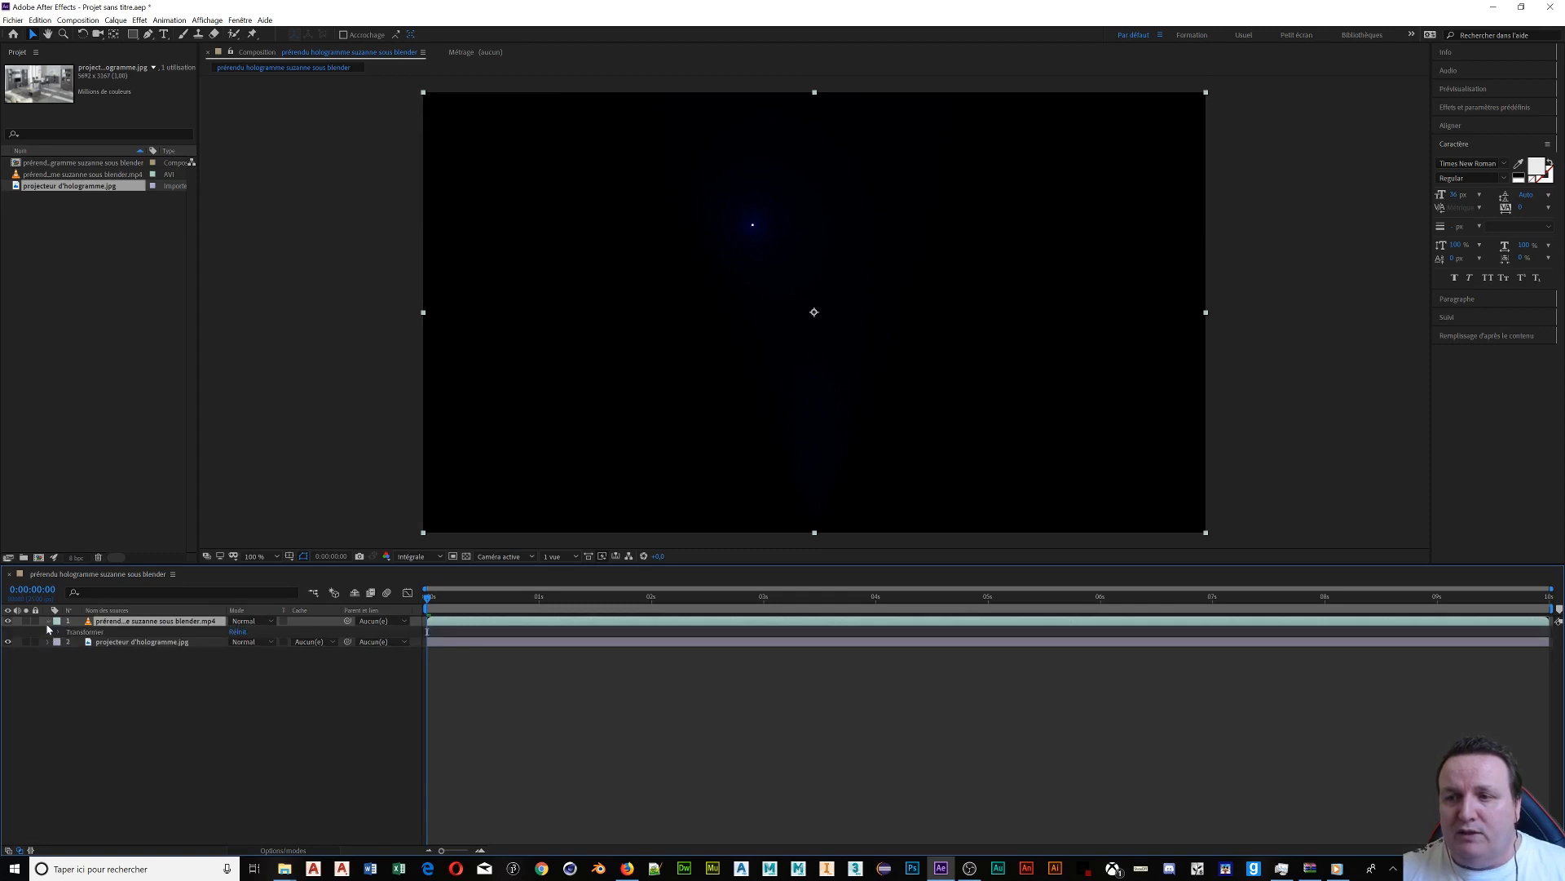
click(58, 632)
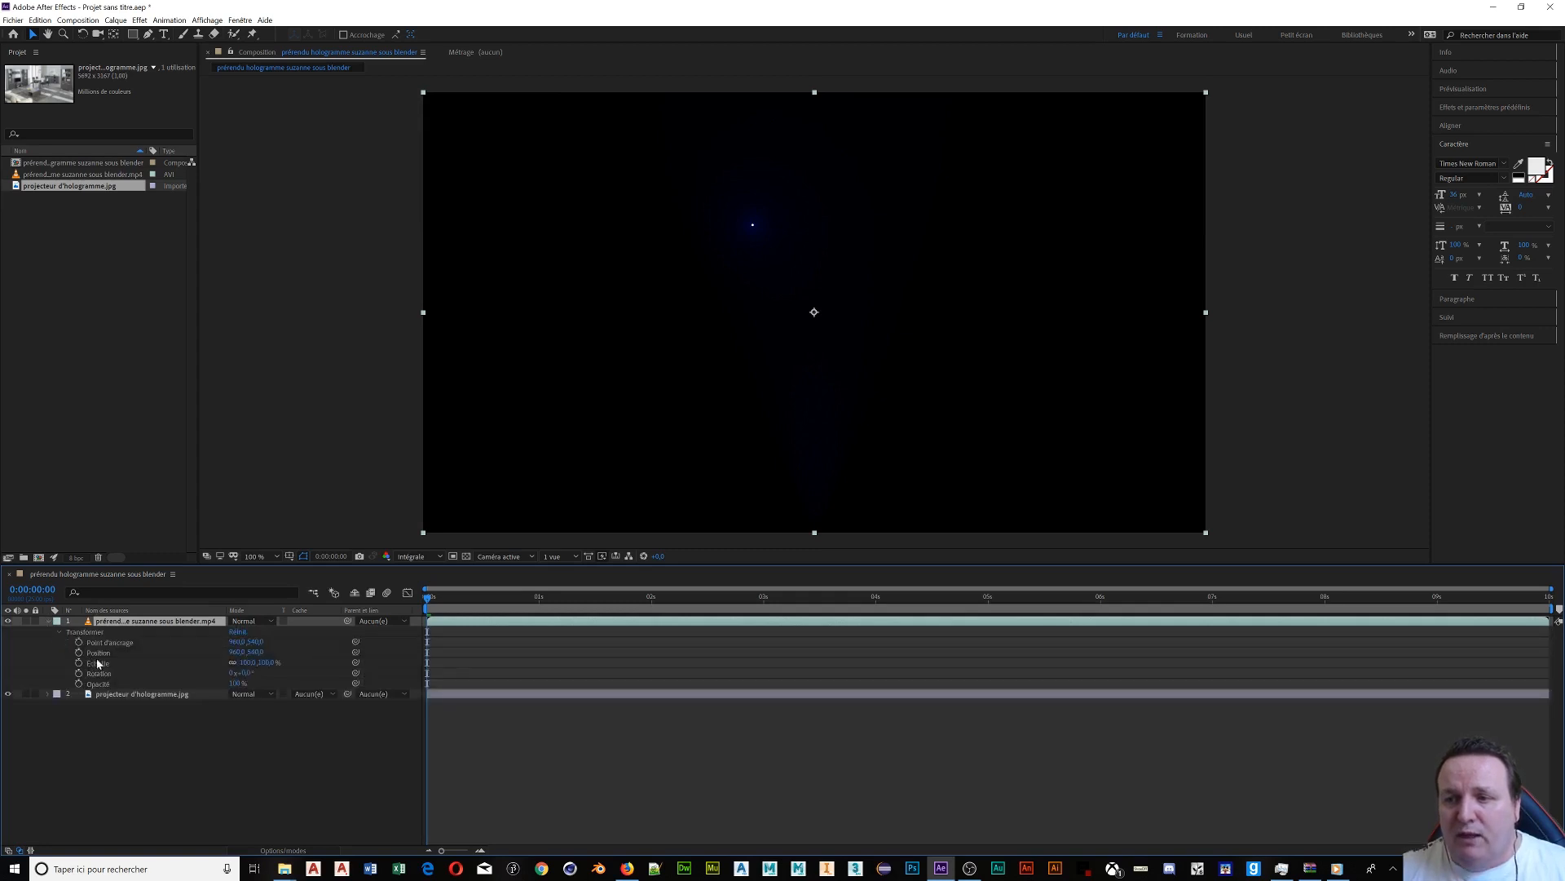
drag(248, 663, 219, 662)
Select the "projecteur d'hologramme.jpg" layer, bring its full bounds into view, and reveal its Transform properties.
click(642, 494)
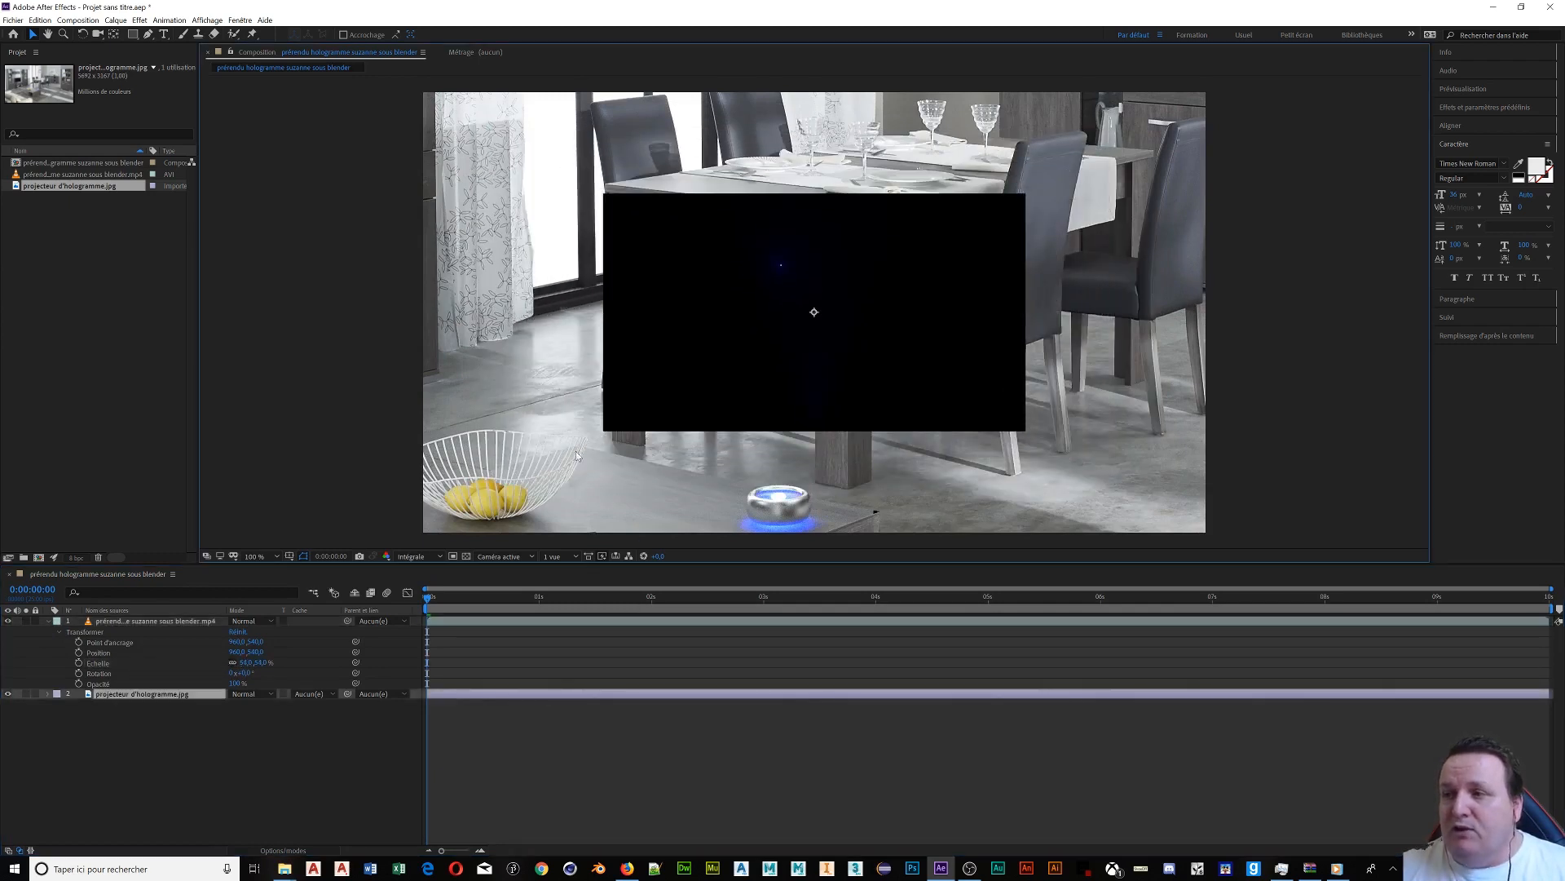
key(comma)
key(comma)
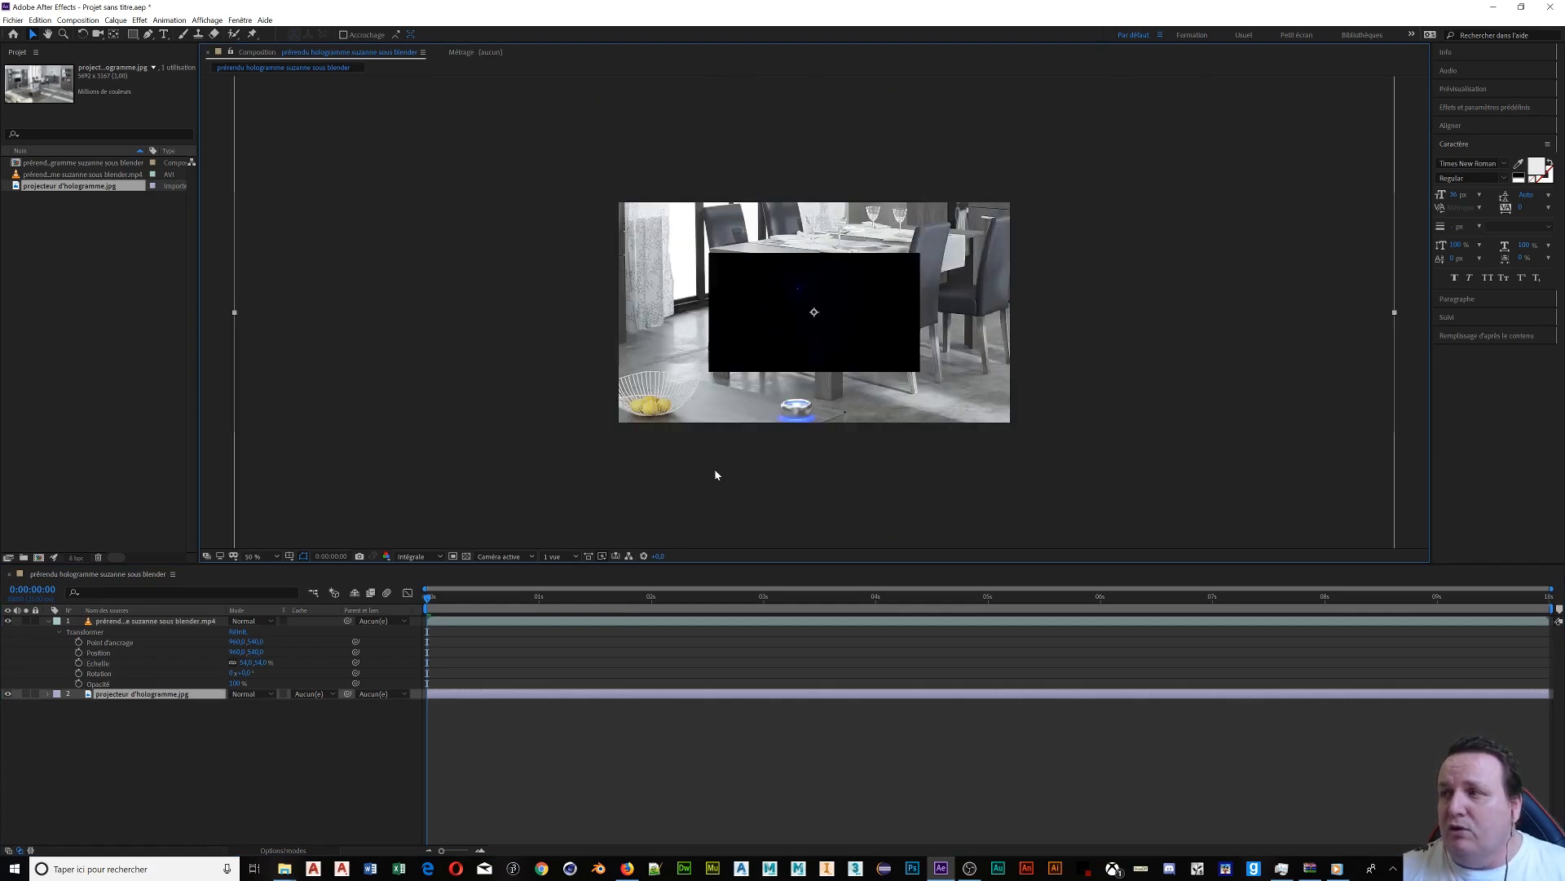
key(period)
key(period)
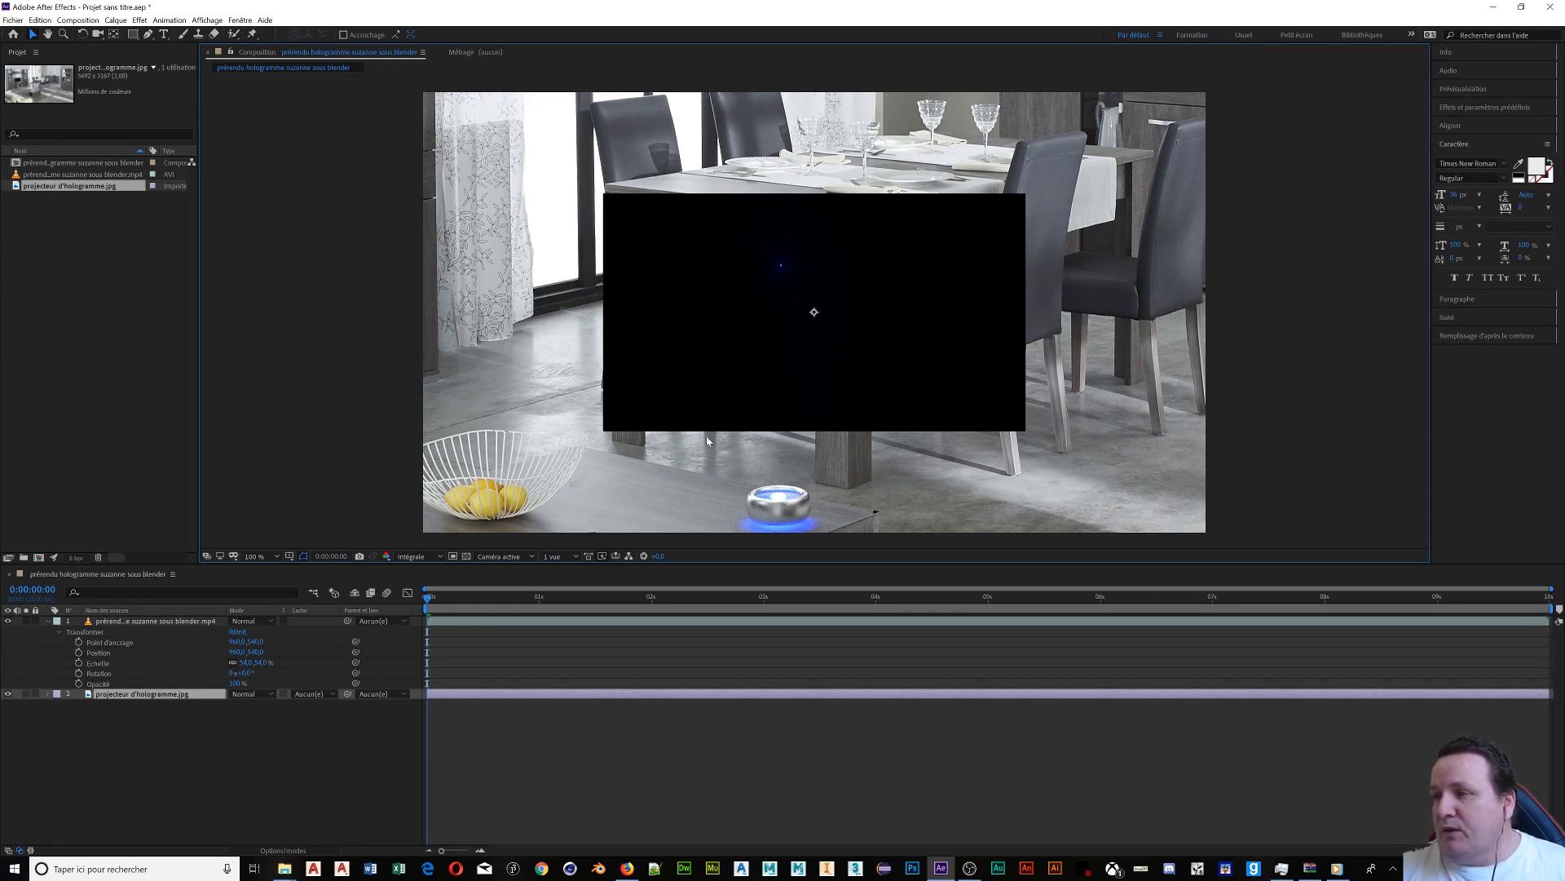
key(comma)
key(comma)
key(comma)
key(comma)
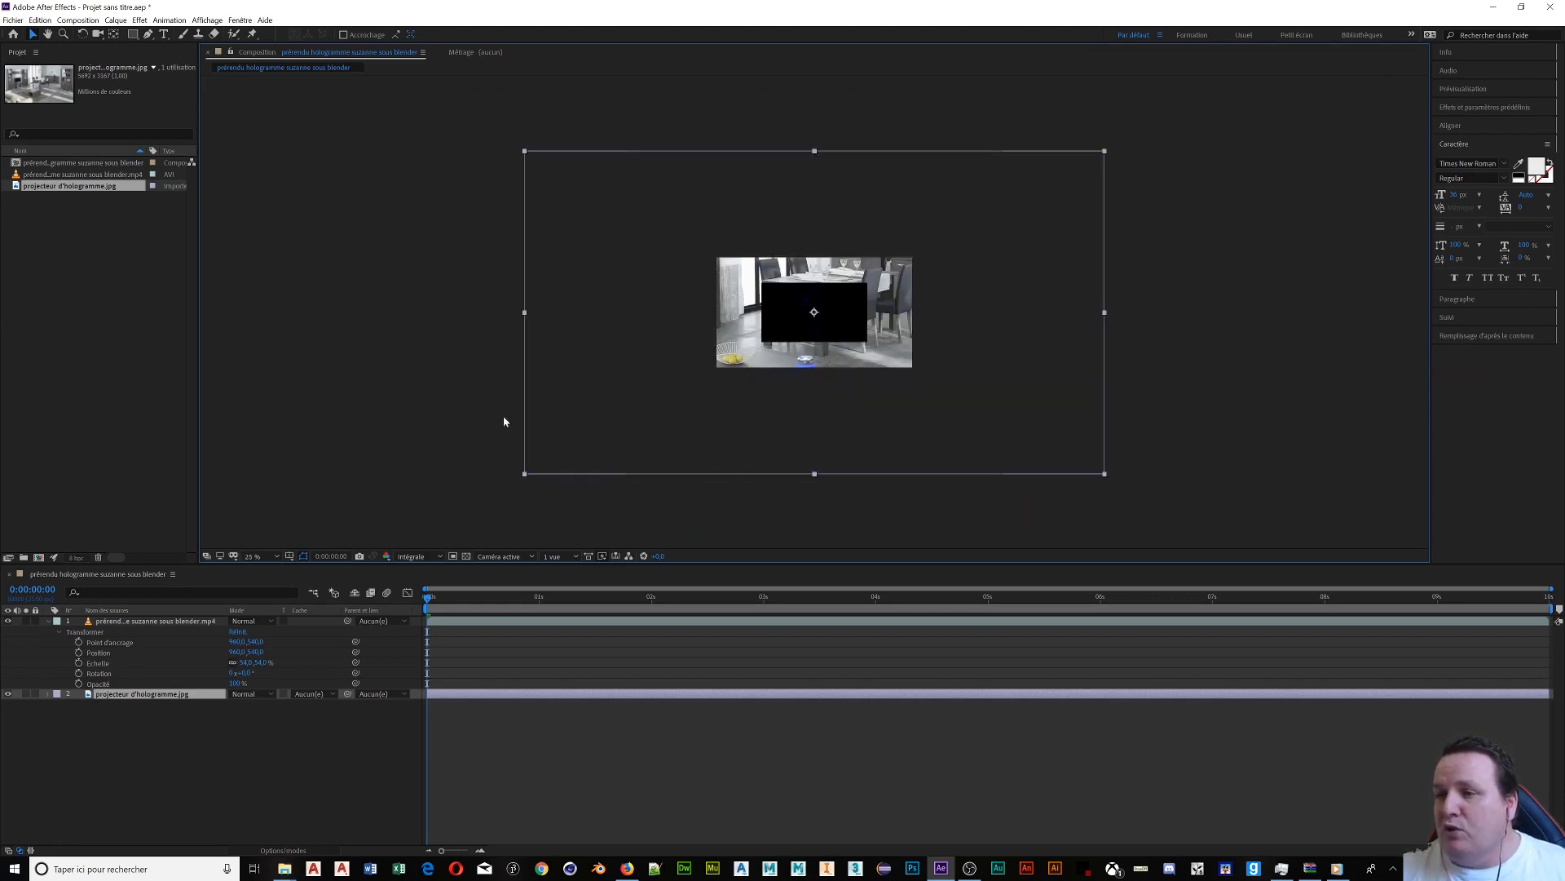
click(49, 694)
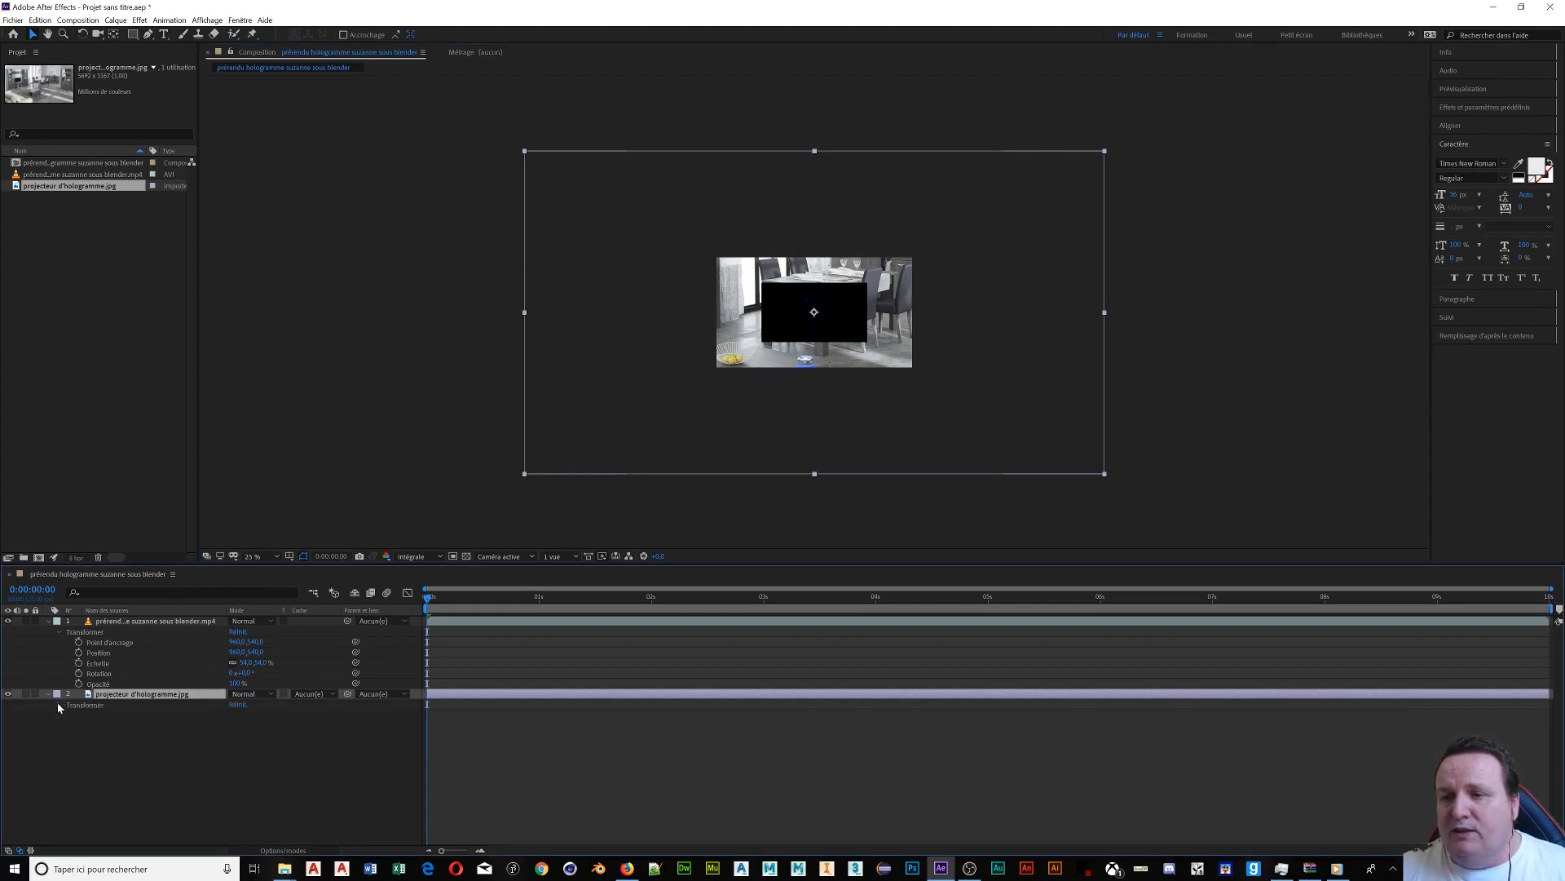
click(58, 705)
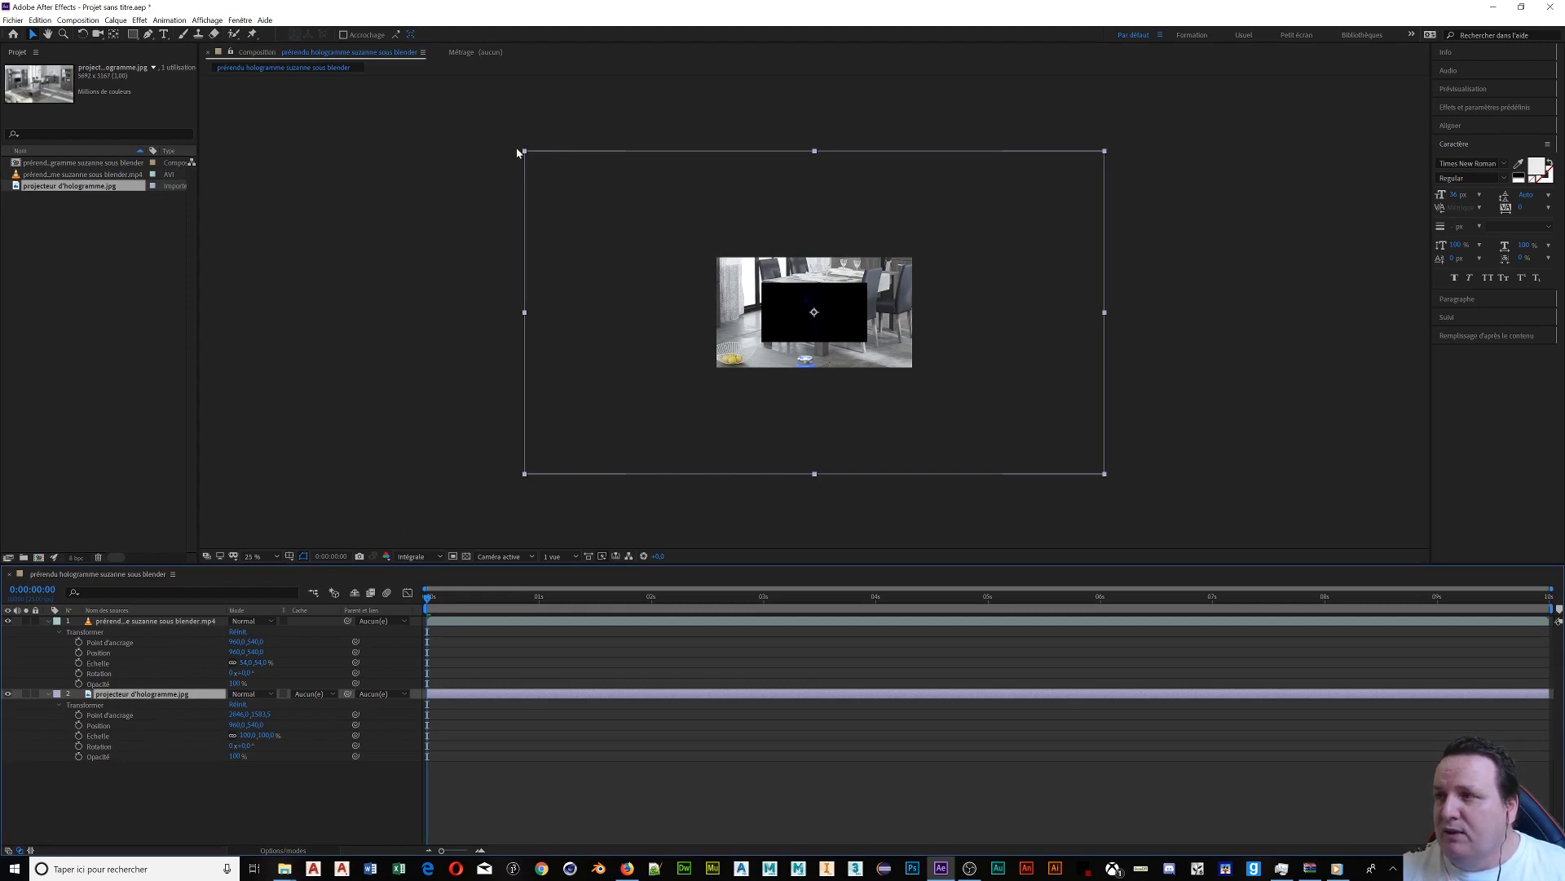
Try to shrink the projector image freehand from its upper corner, and set its horizontal scale to 100%.
mouse_move(525, 152)
mouse_down()
mouse_move(742, 244)
mouse_move(622, 242)
mouse_move(734, 249)
mouse_move(831, 108)
mouse_move(803, 274)
mouse_move(527, 207)
mouse_move(511, 122)
mouse_move(769, 231)
mouse_move(801, 175)
mouse_move(566, 203)
mouse_move(539, 178)
mouse_move(552, 161)
mouse_up()
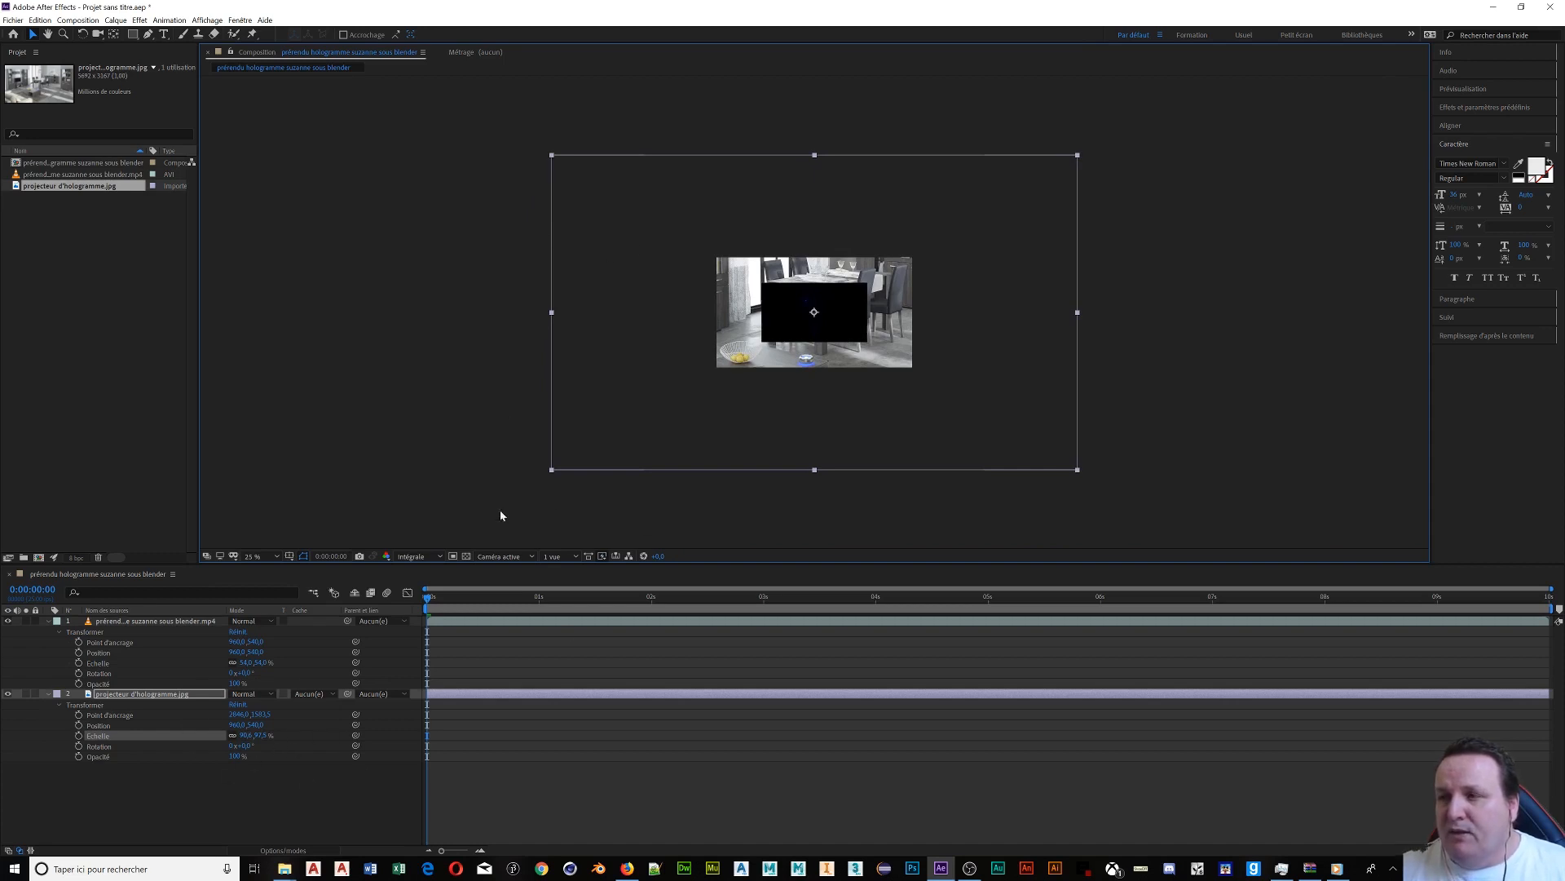
click(249, 736)
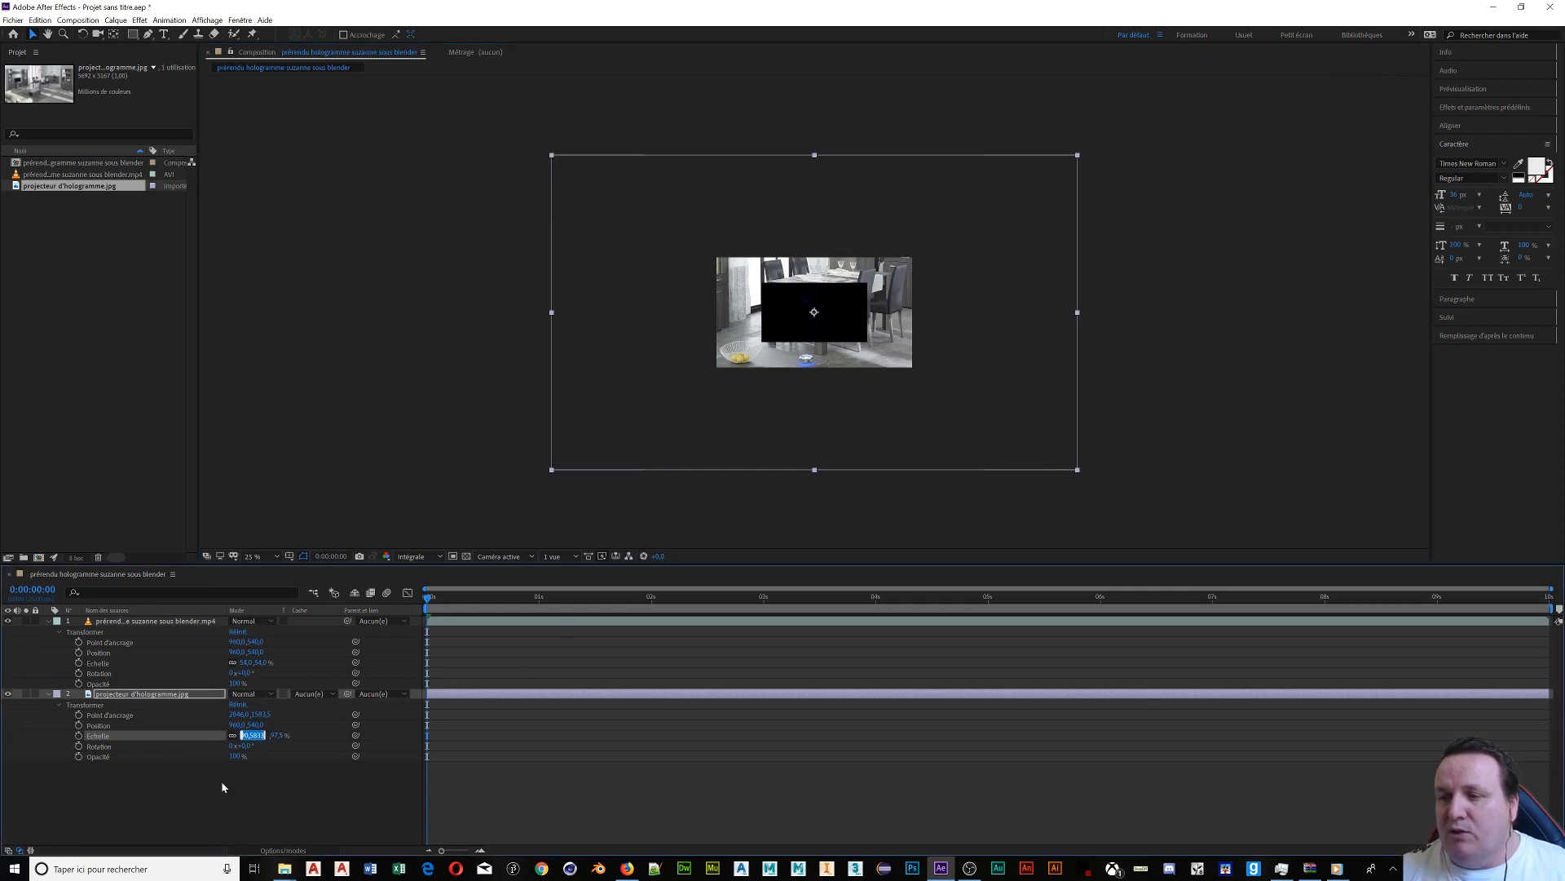
text(100)
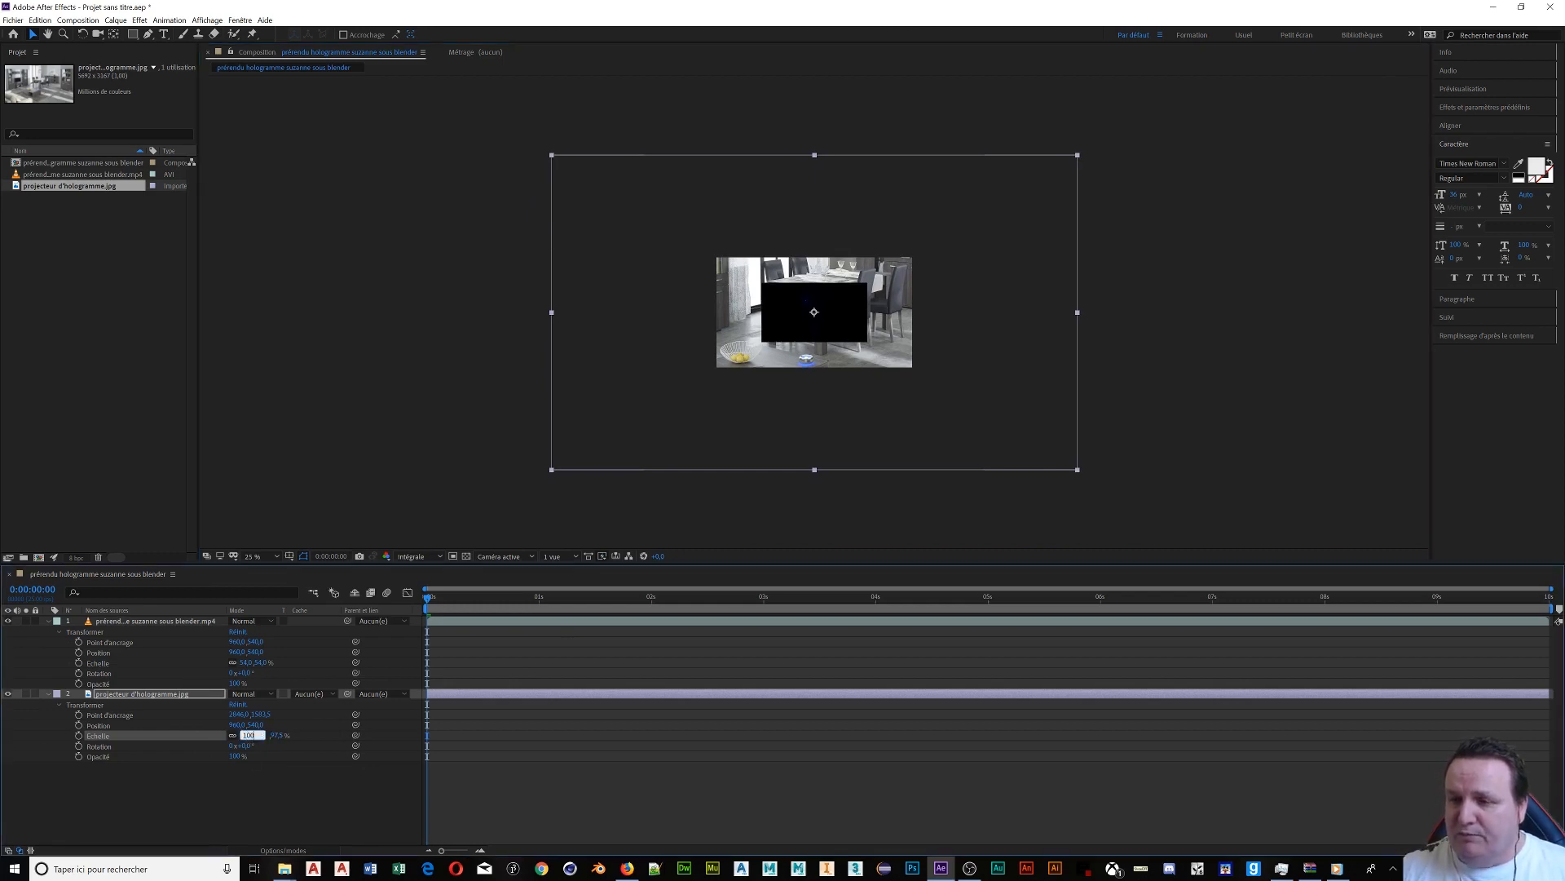
click(250, 796)
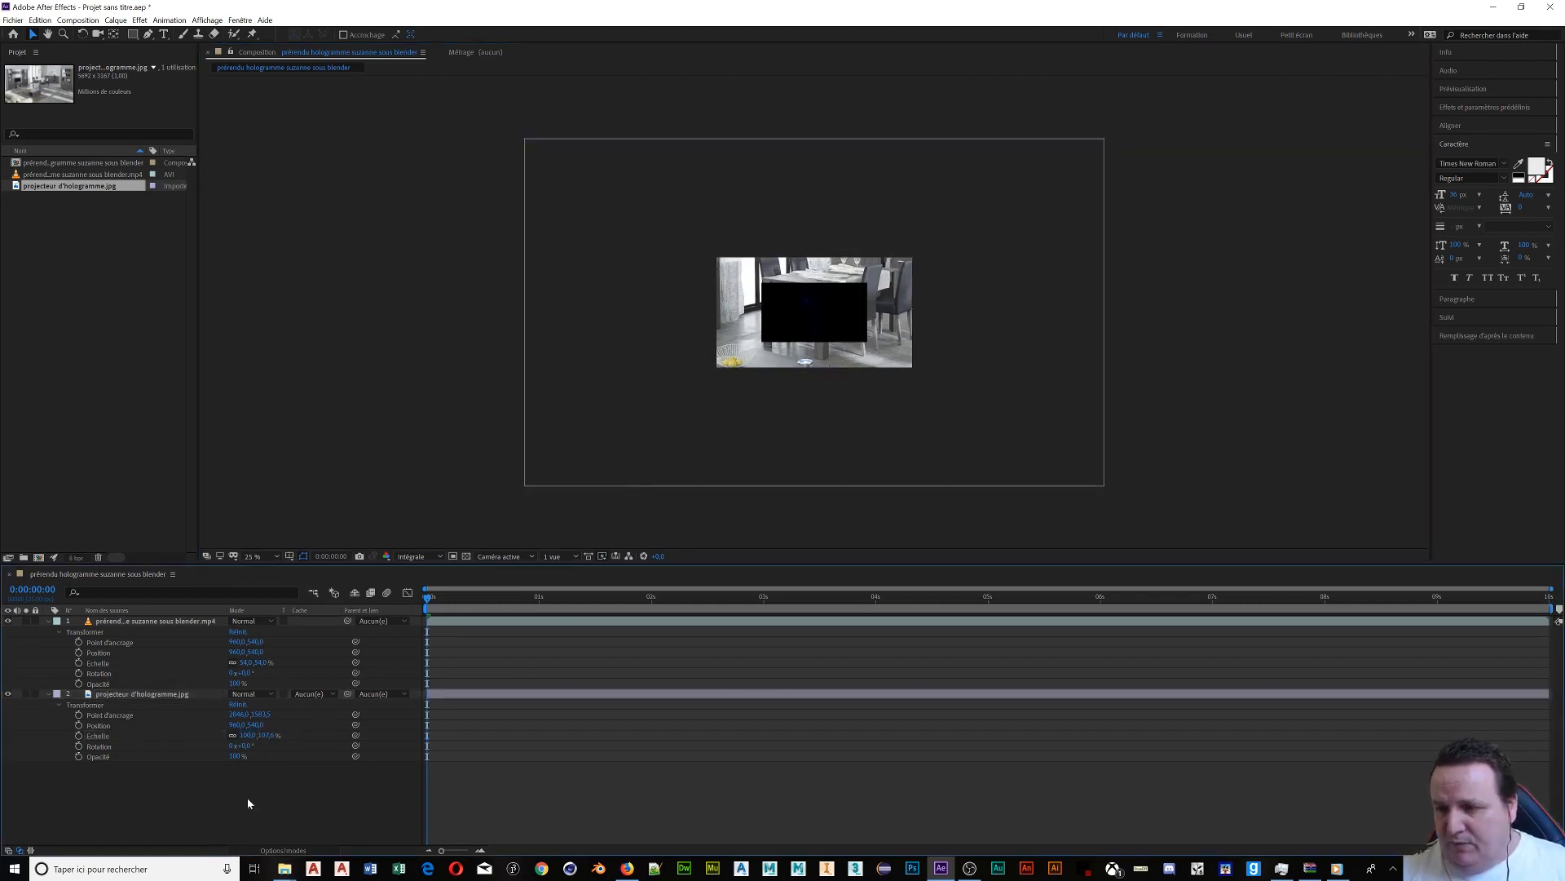
Unlink the projector image's scale proportions, set its vertical scale to 100%, and relink them.
click(232, 735)
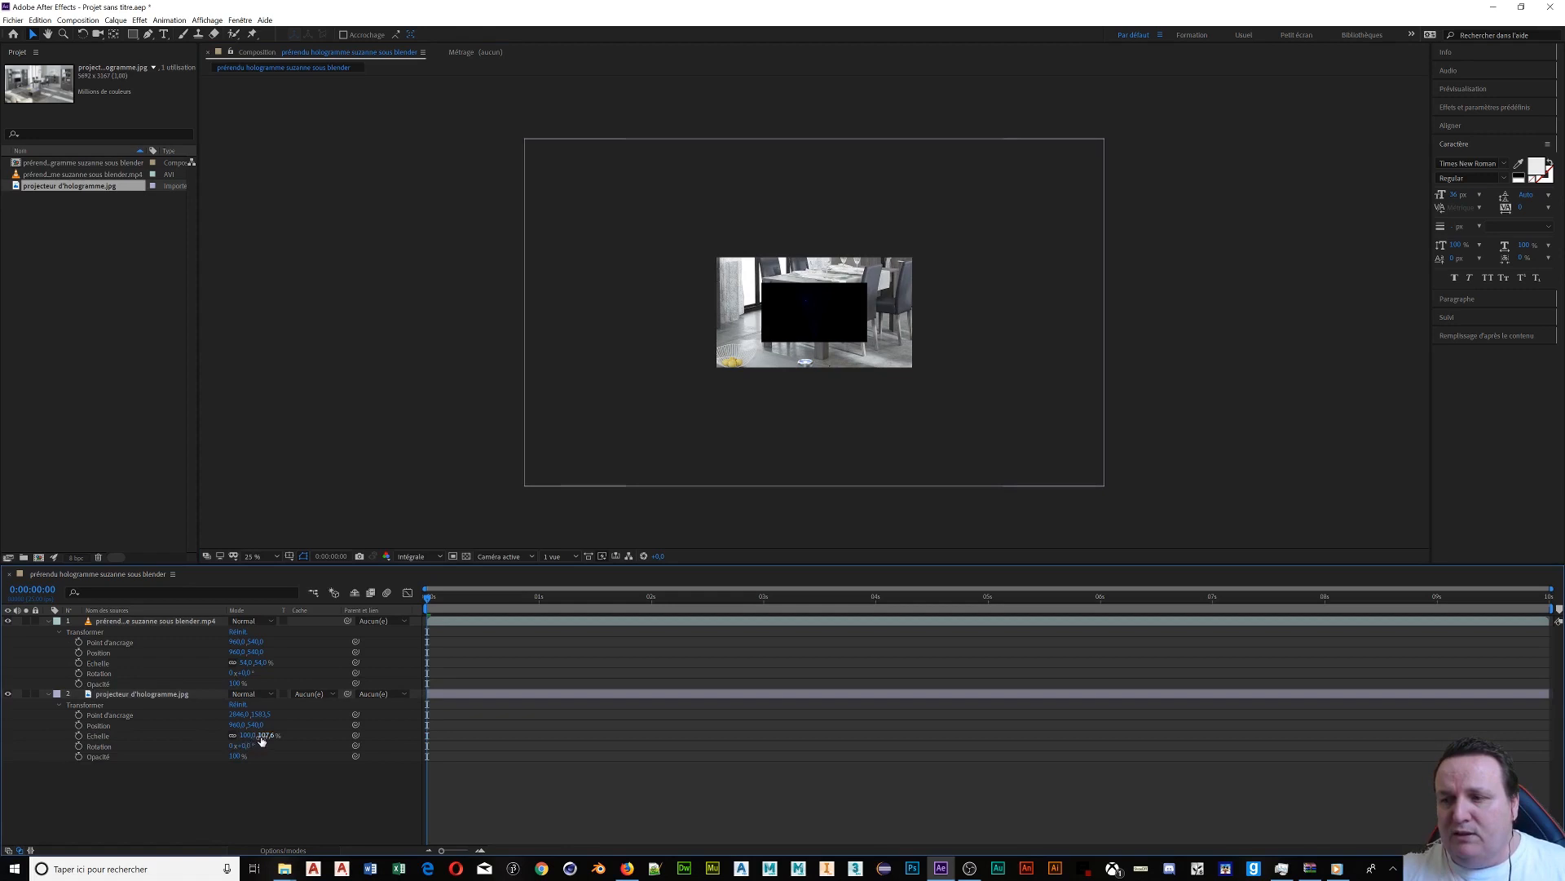
click(244, 735)
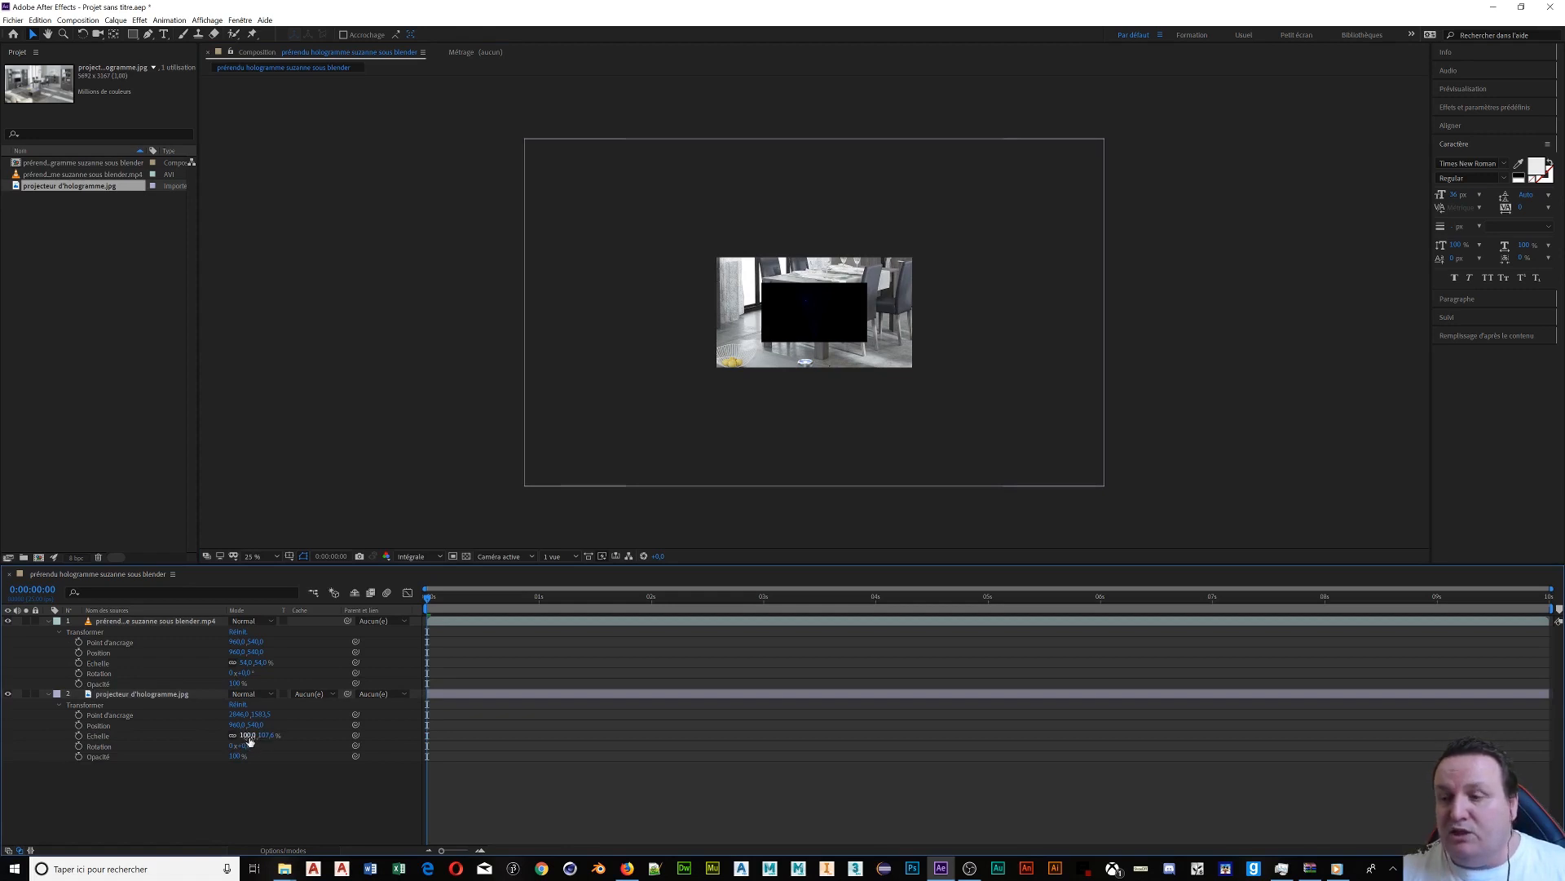
click(232, 736)
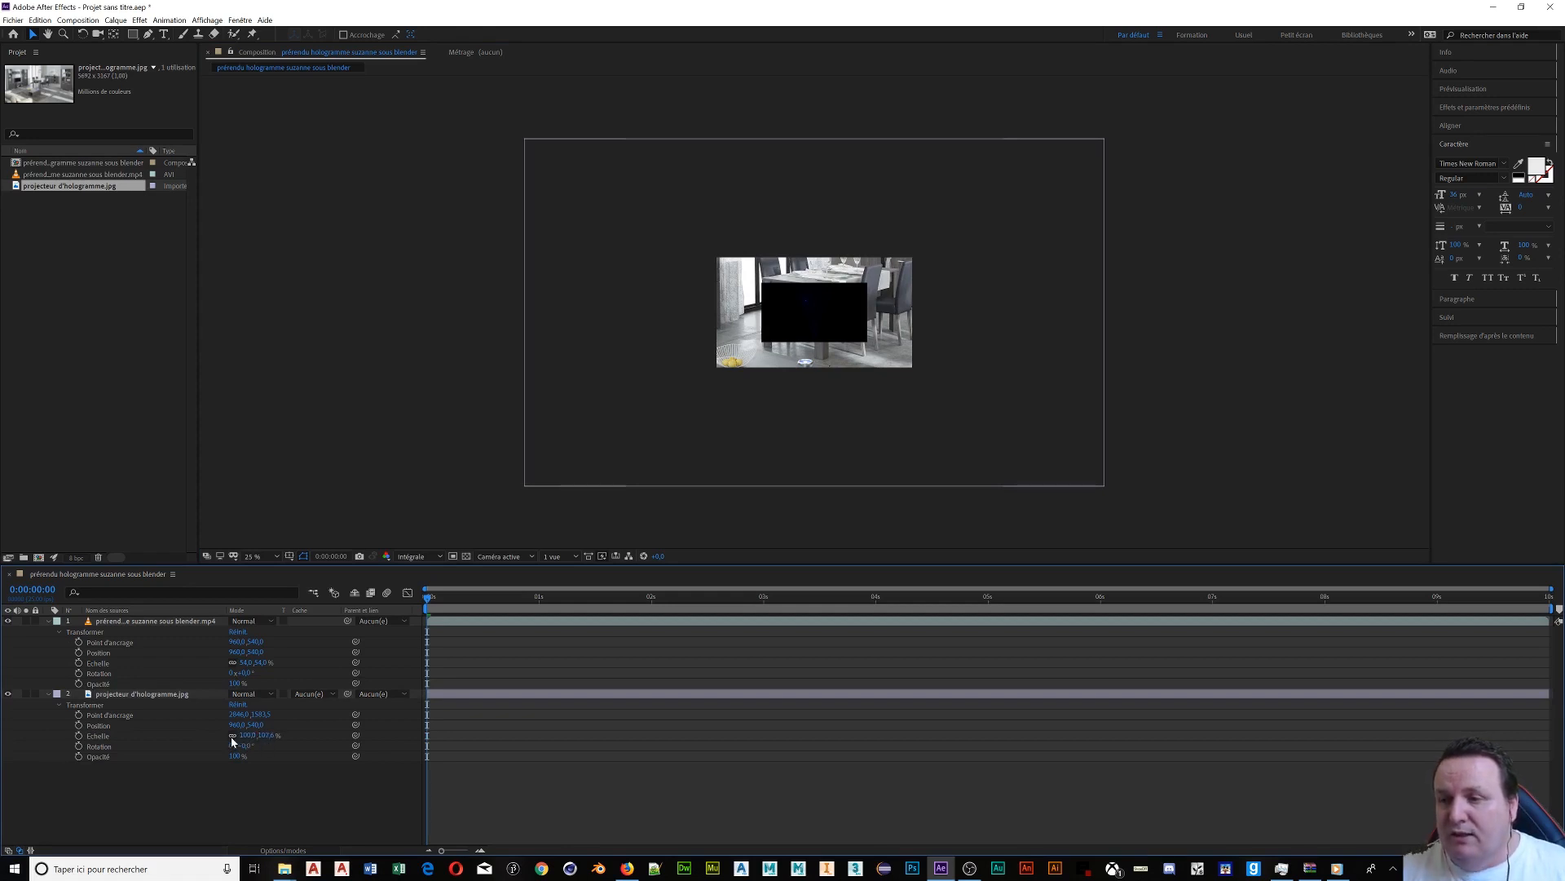
click(263, 735)
text(100)
key(Return)
click(232, 735)
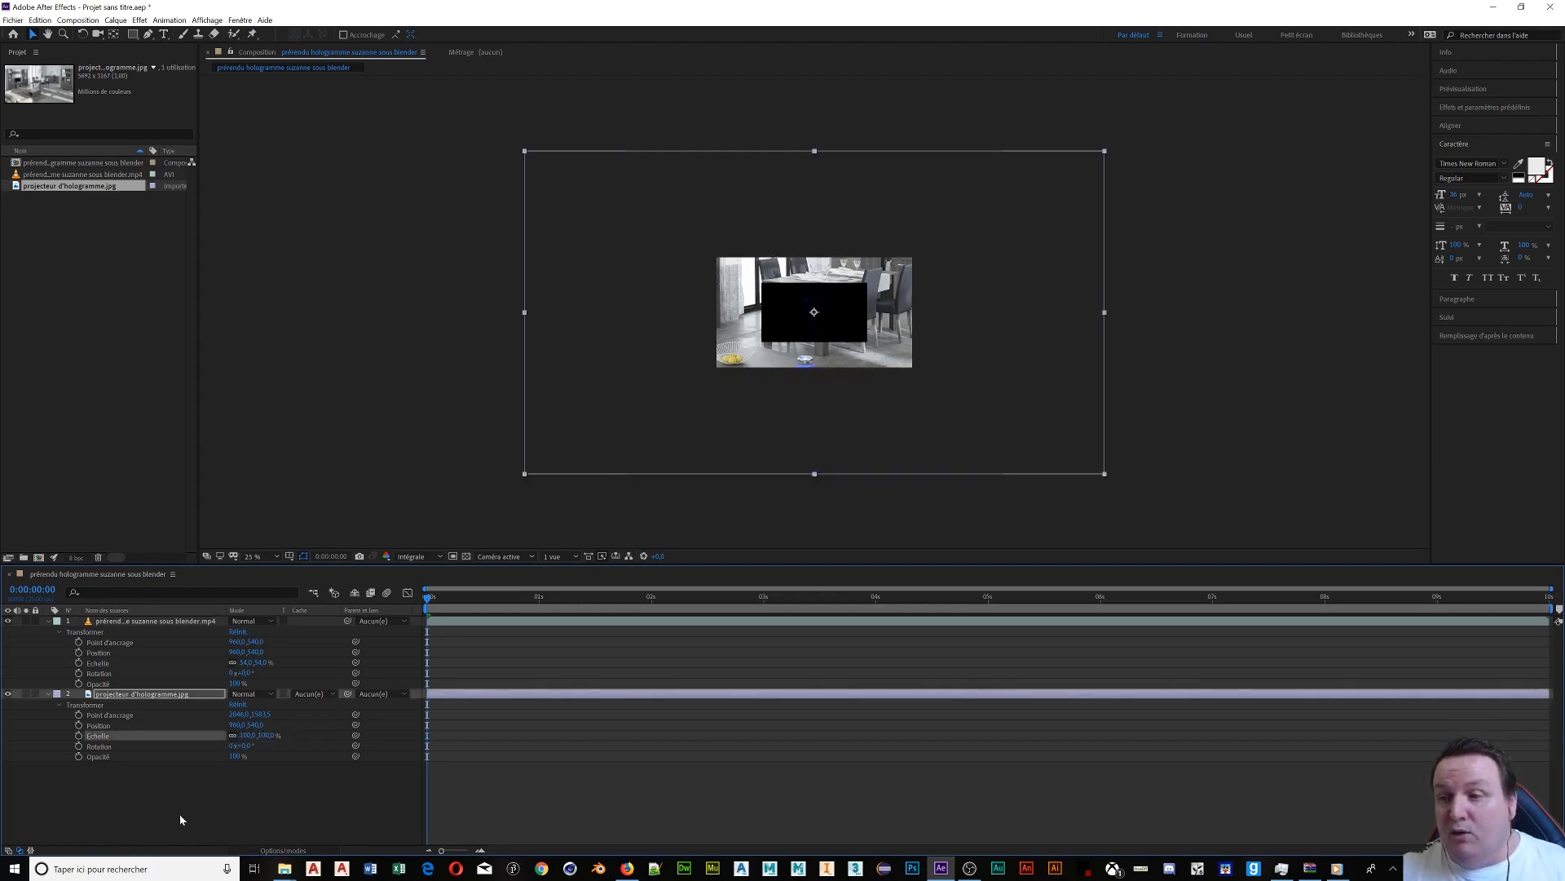
Reduce the projector image uniformly toward the composition frame and set its scale to 33%.
drag(245, 735, 207, 739)
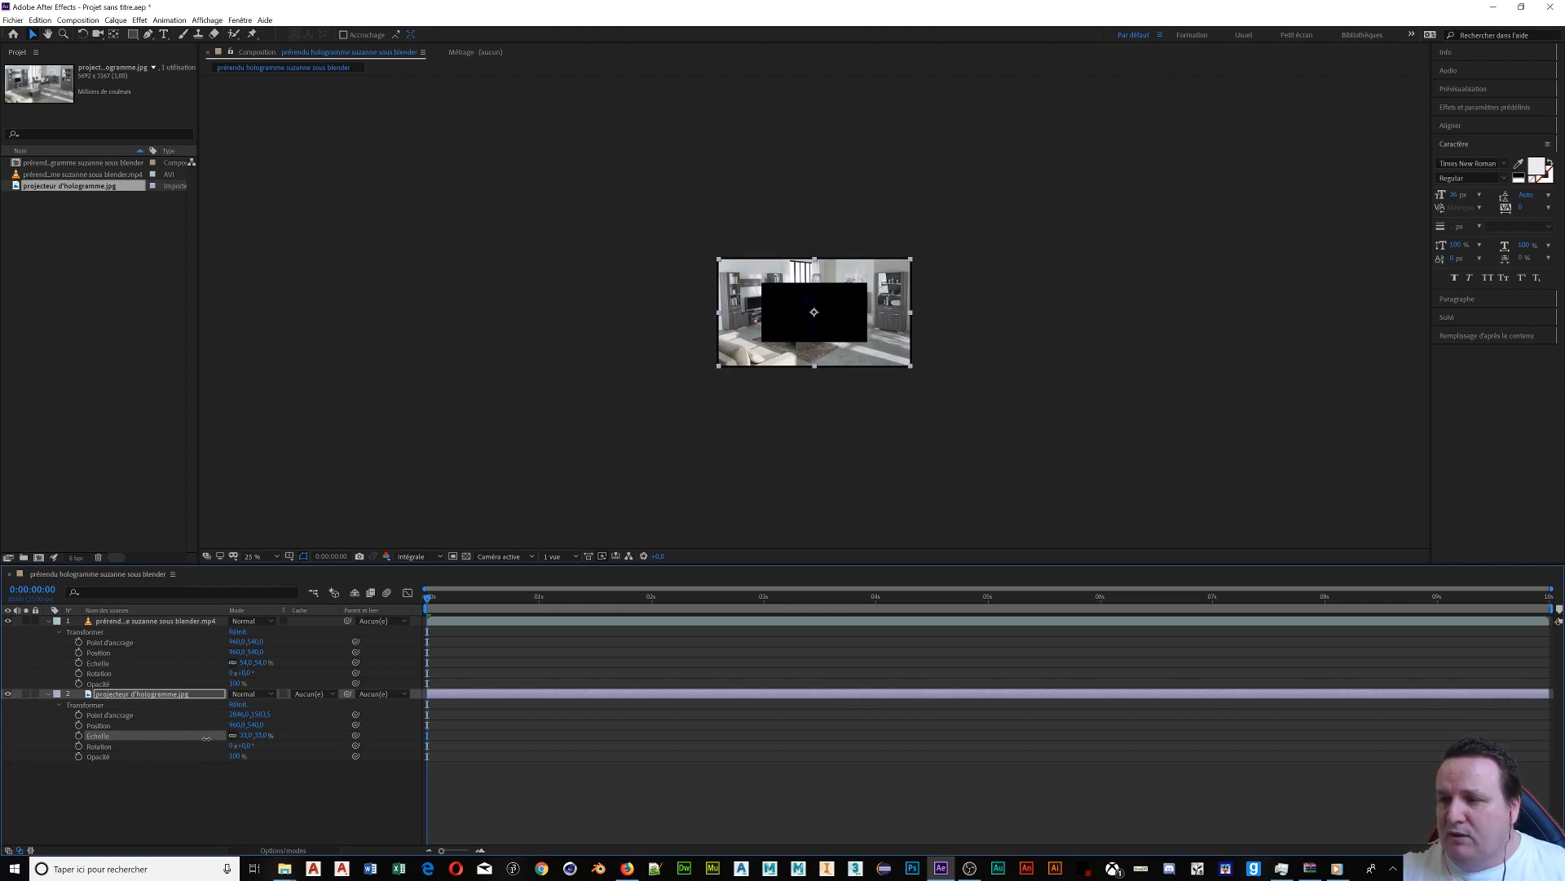
drag(206, 739, 208, 739)
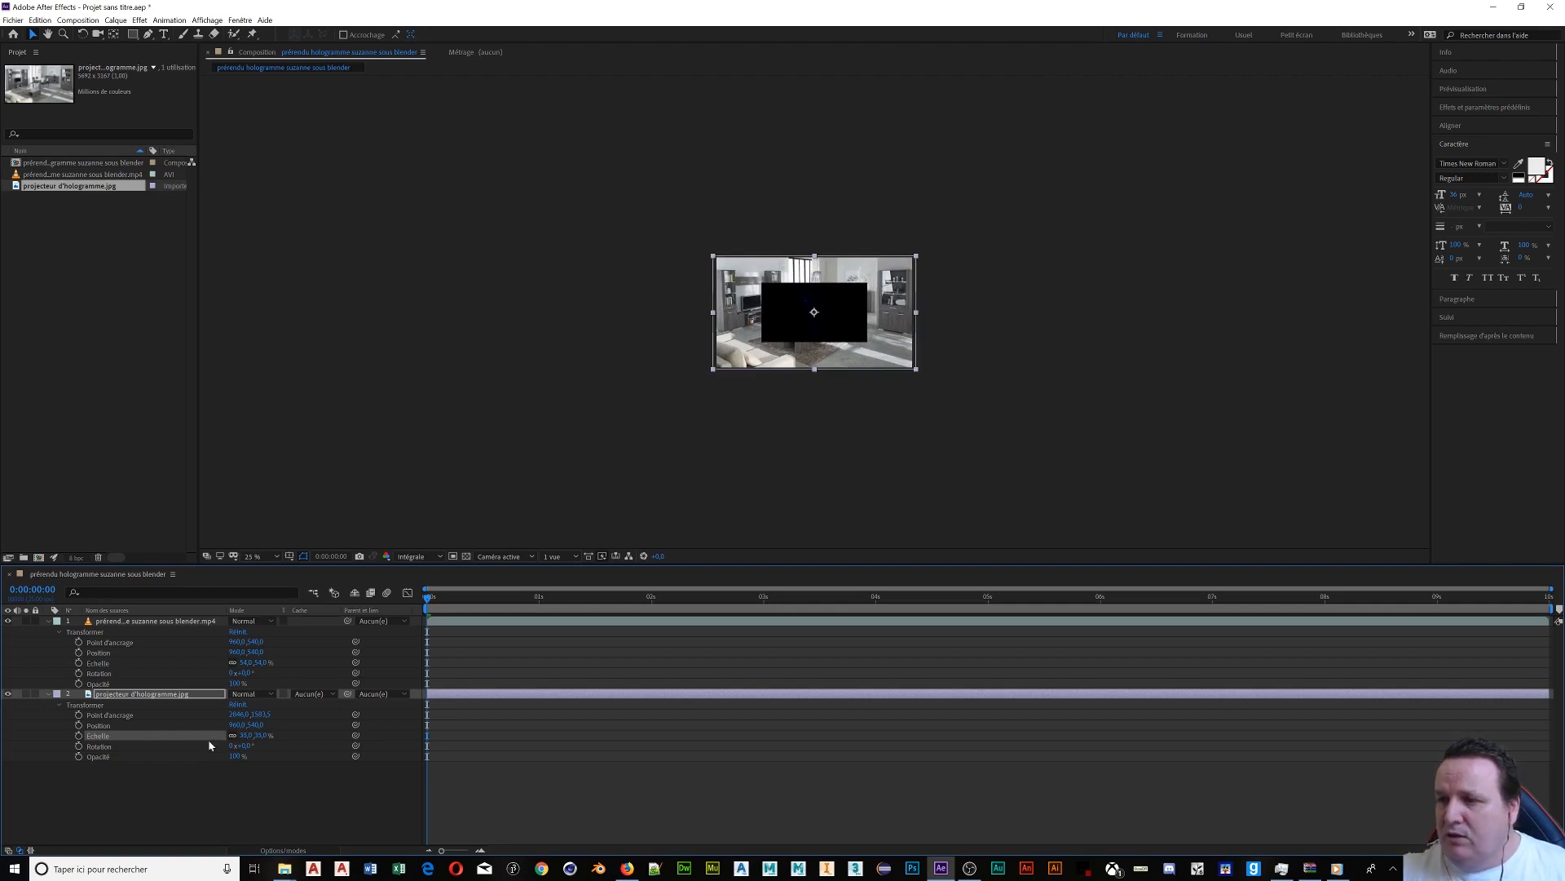
click(245, 735)
text(323)
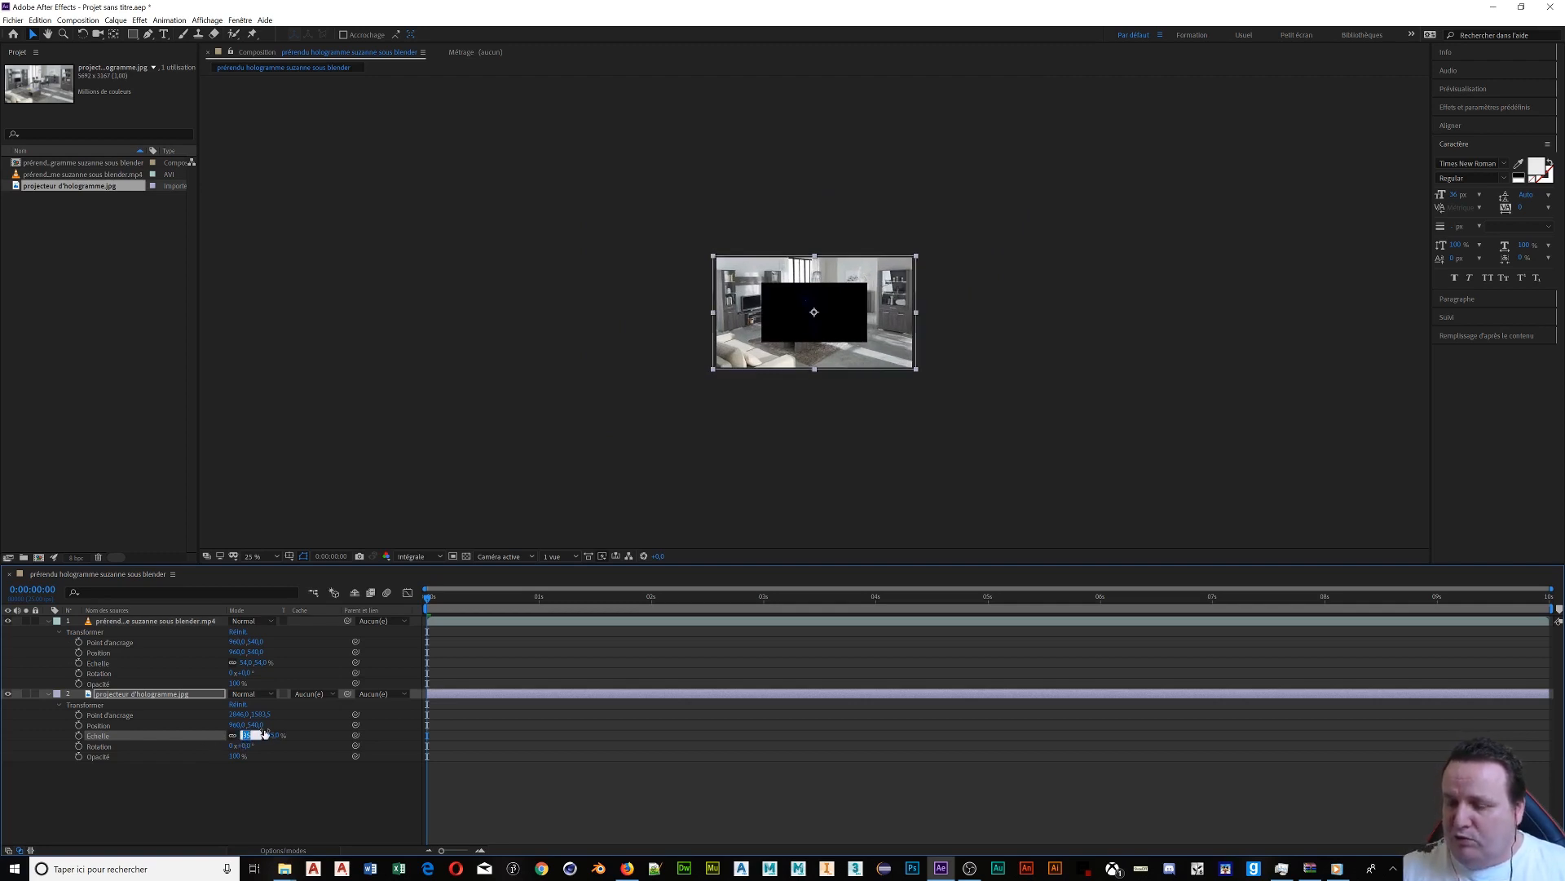
key(BackSpace)
key(BackSpace)
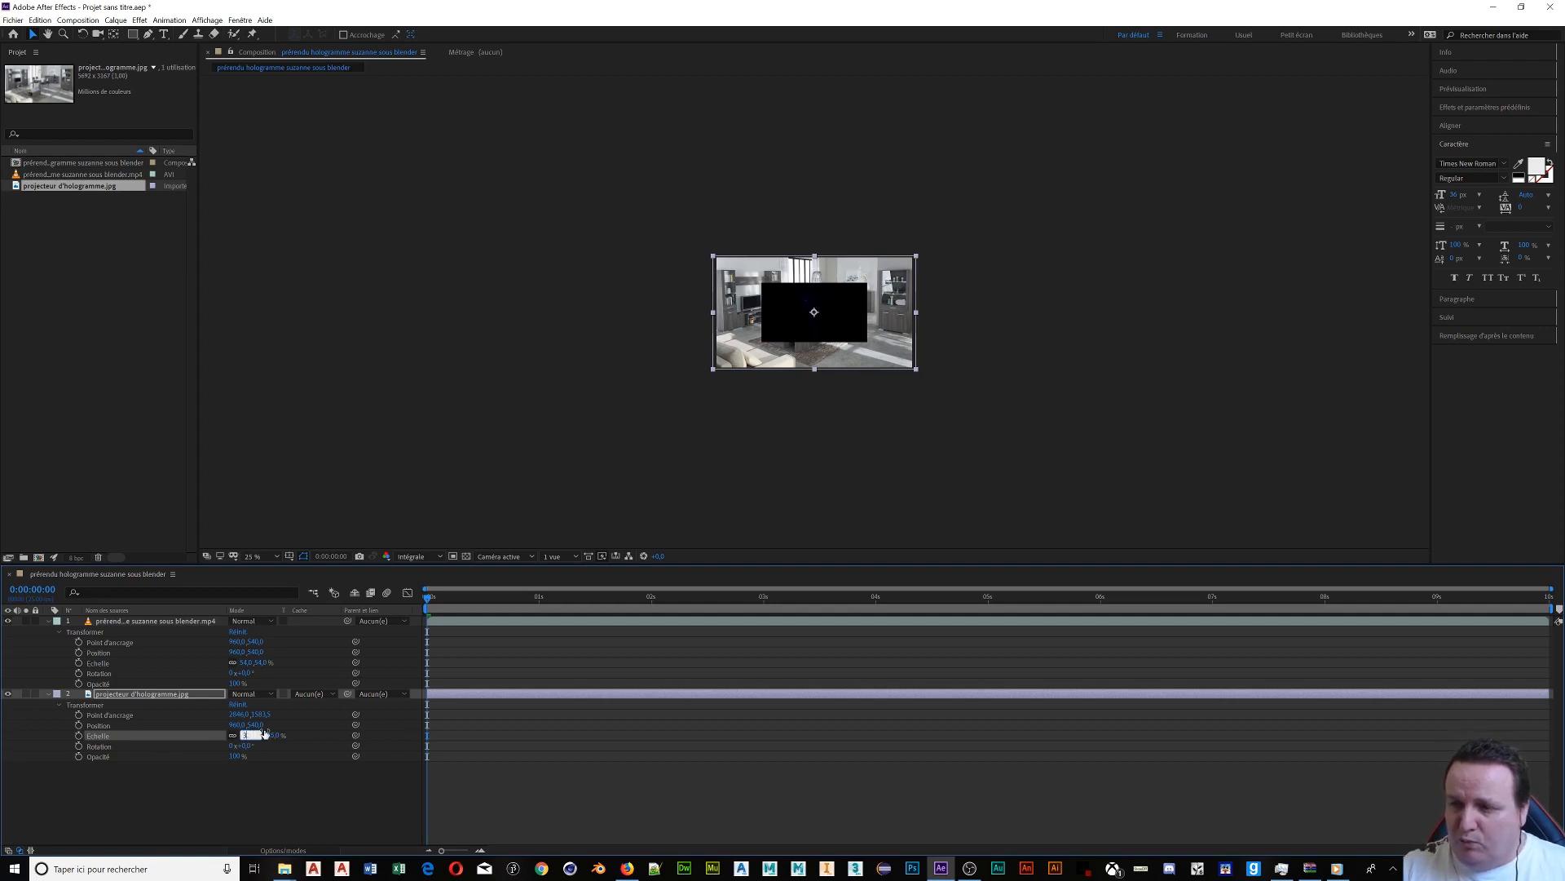
text(33)
key(Return)
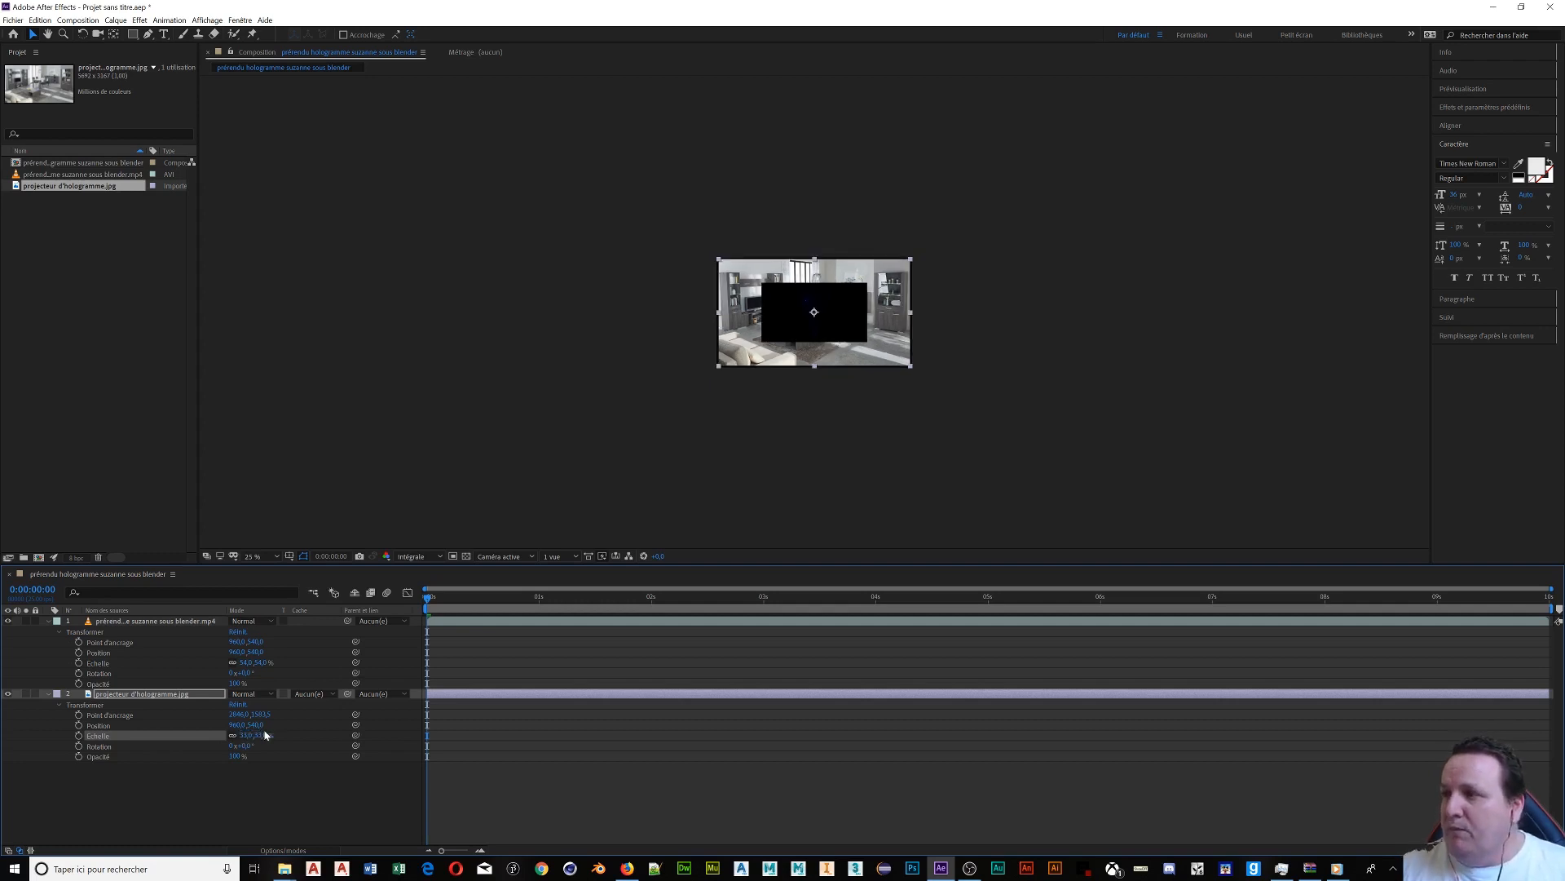
Set the projector image's scale to 34% so it covers the composition frame, and deselect the layer.
scroll(891, 342, up, 5)
scroll(891, 342, down, 4)
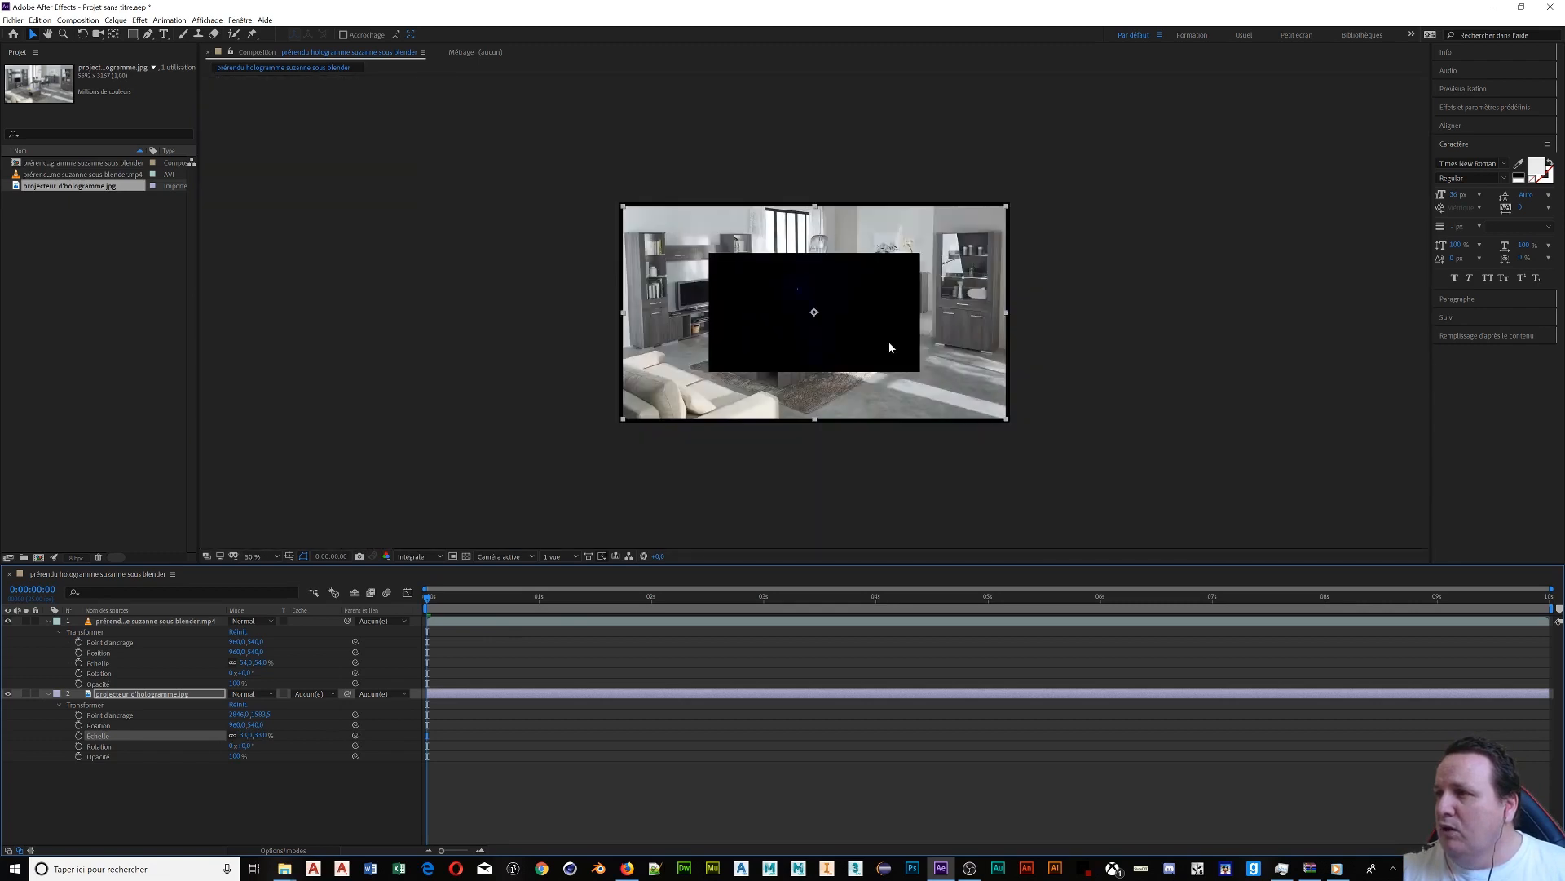
click(246, 735)
text(34)
key(Return)
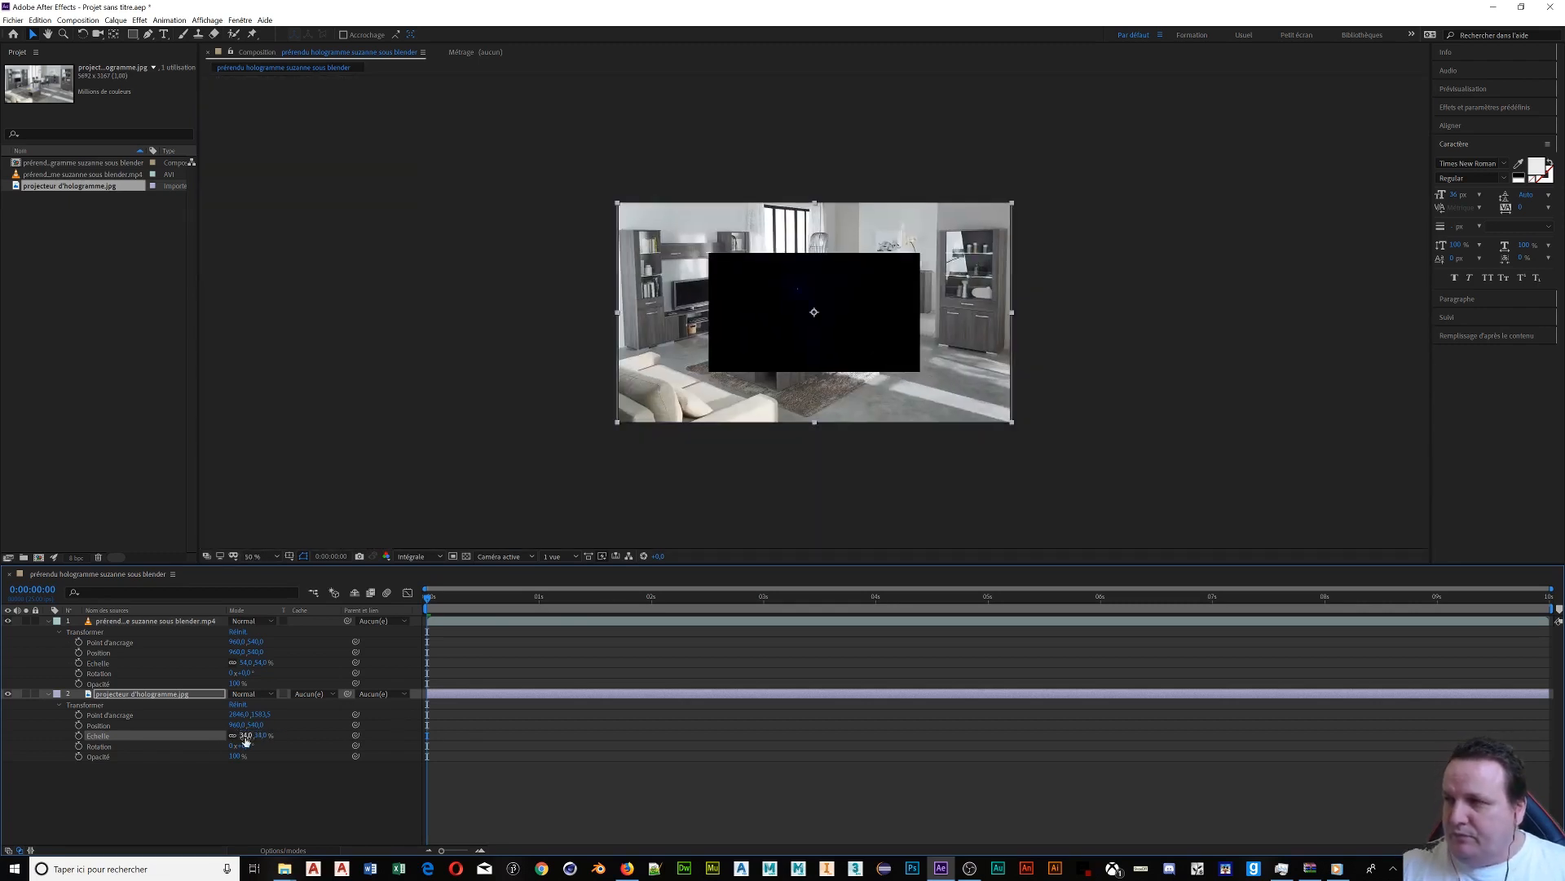
click(863, 472)
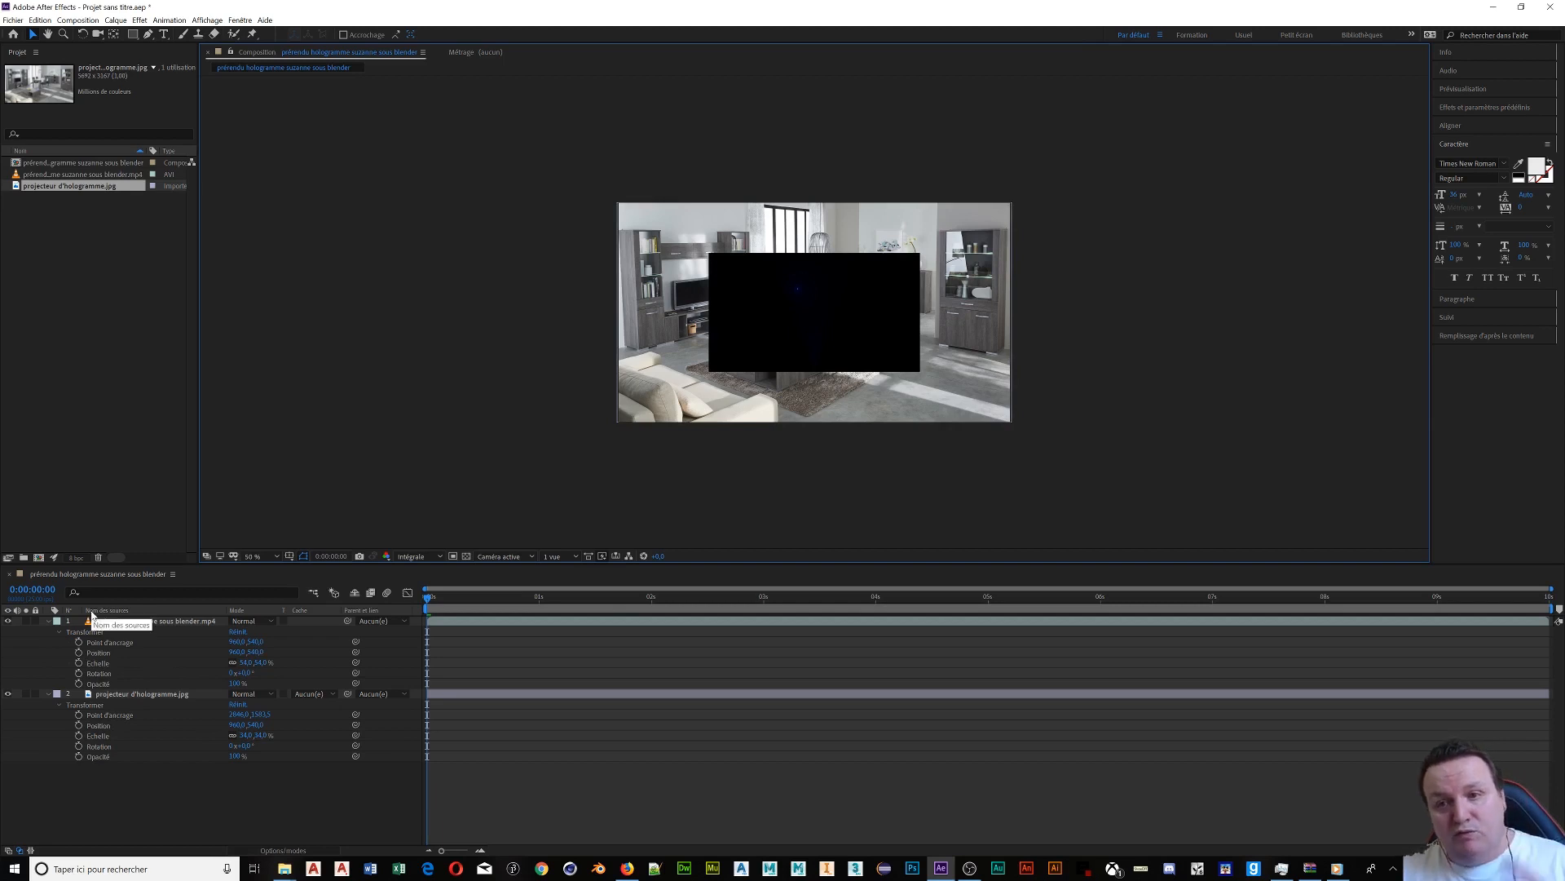
Play a preview of the composition to check the hologram animation over the room image.
scroll(820, 436, up, 3)
scroll(819, 436, down, 1)
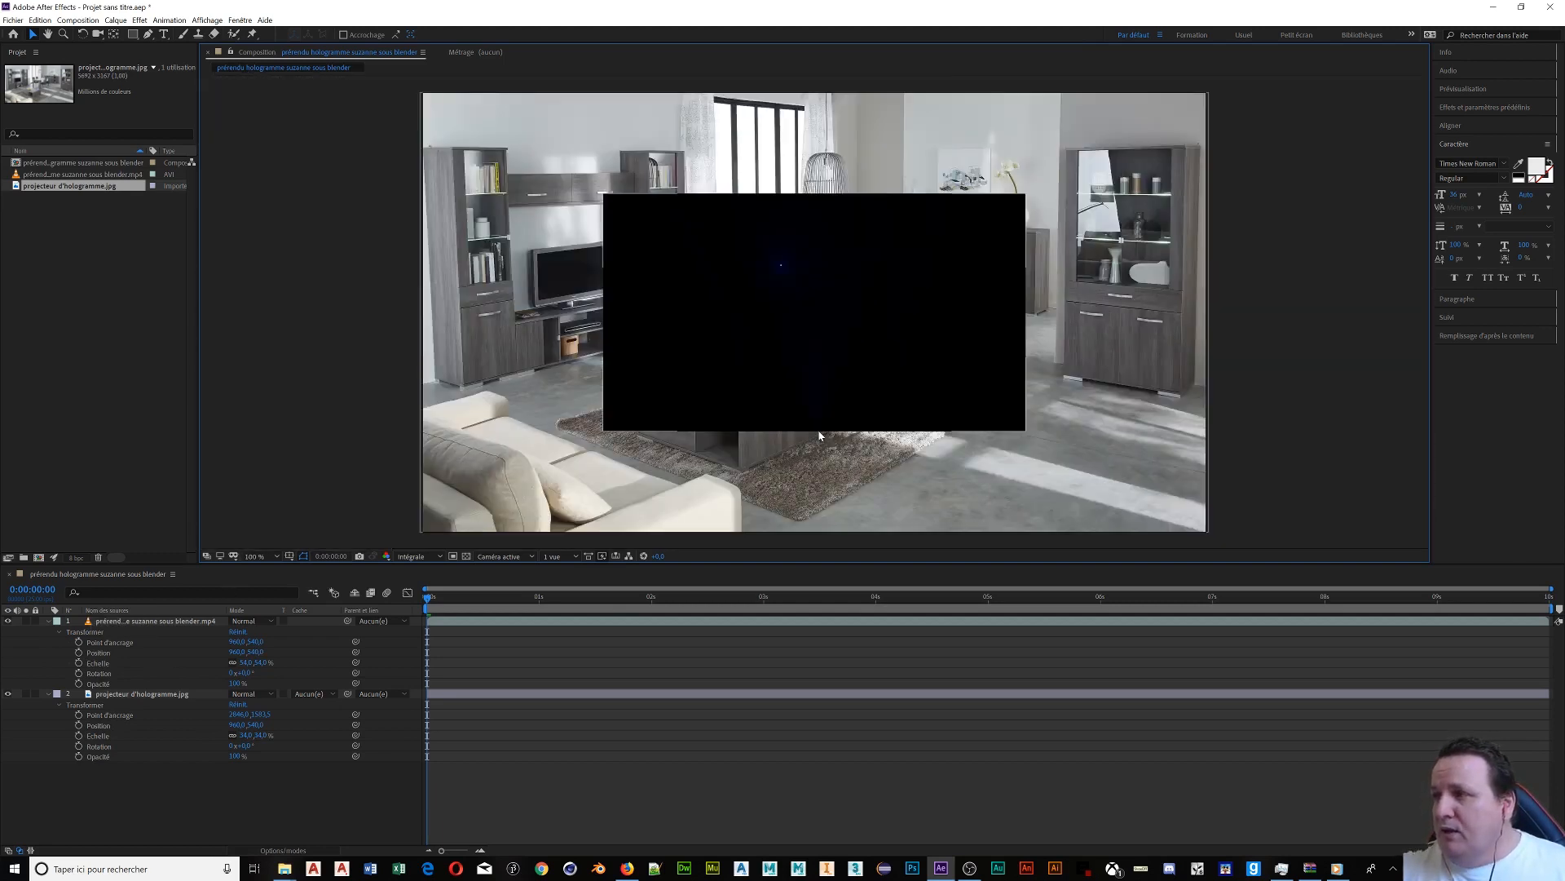
key(space)
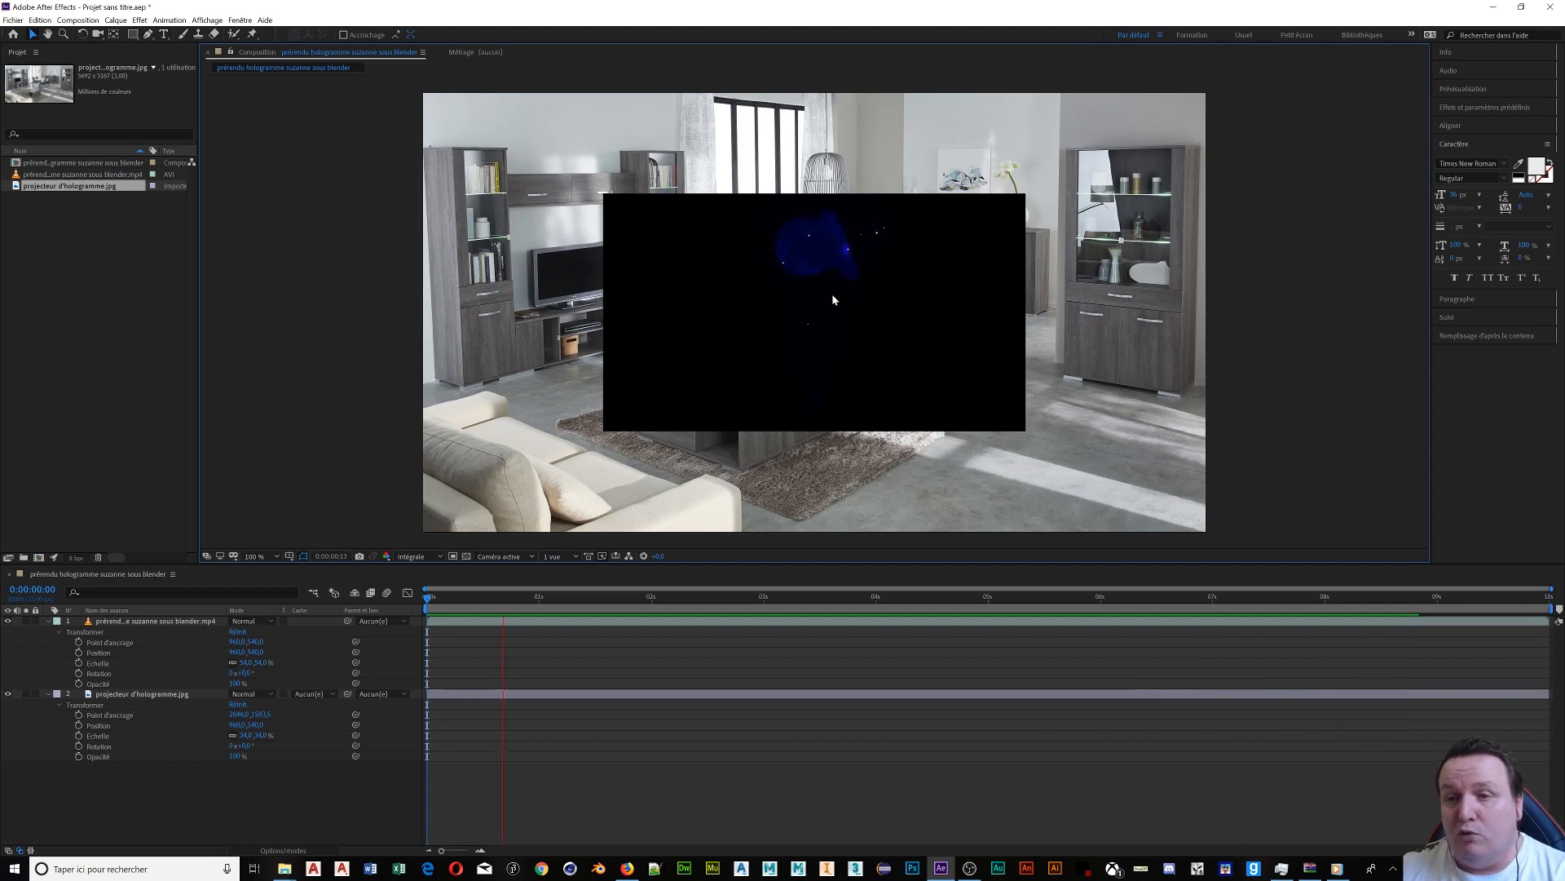
key(space)
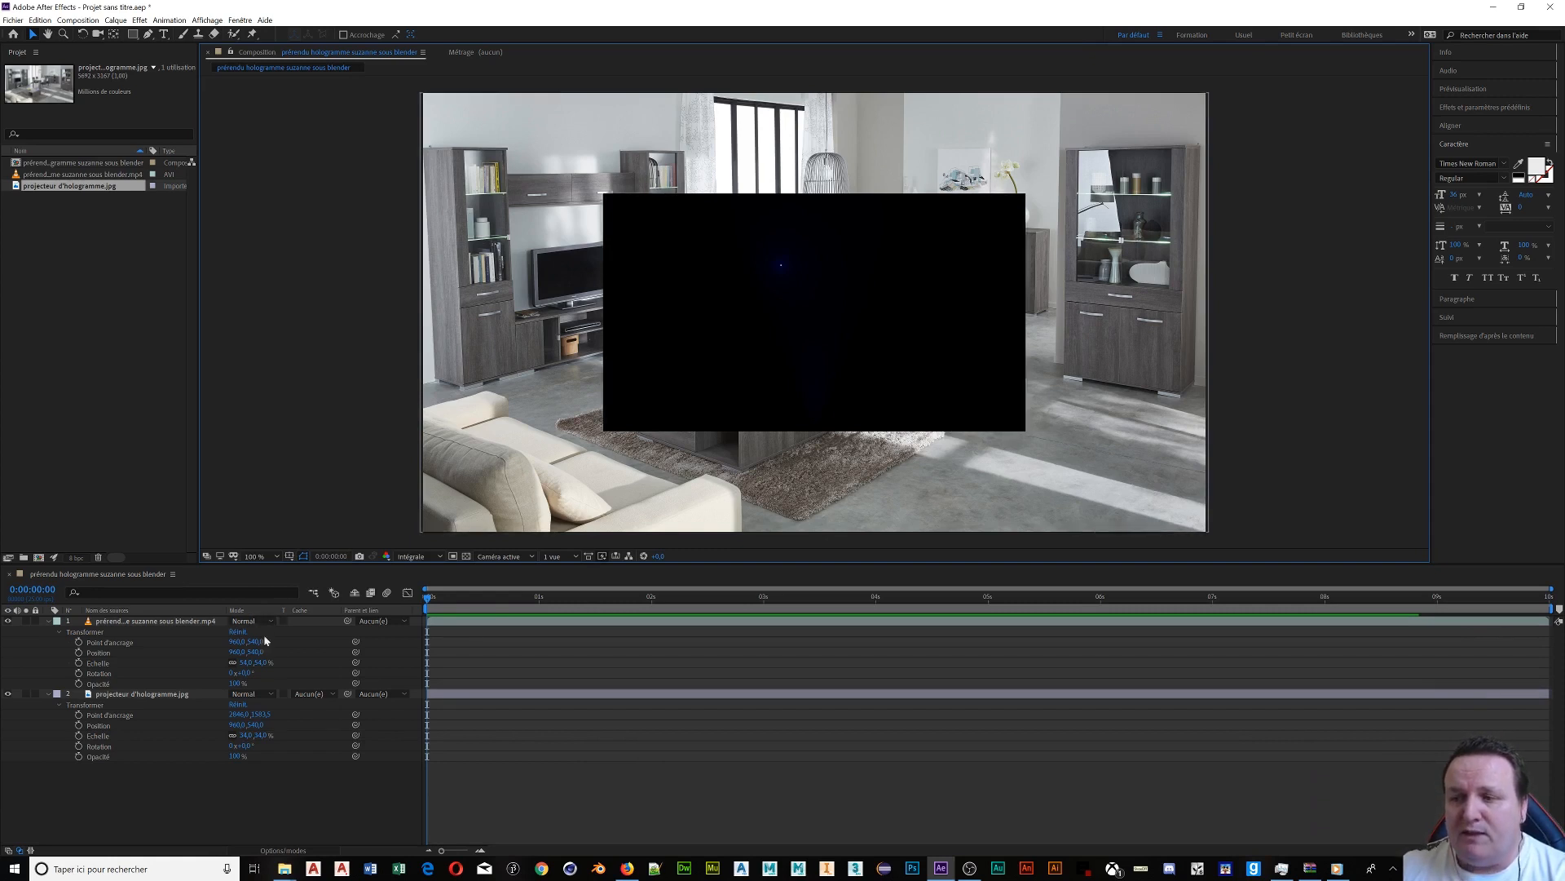
Set the hologram video layer's blending mode to Ecran and look closely at the result.
click(290, 850)
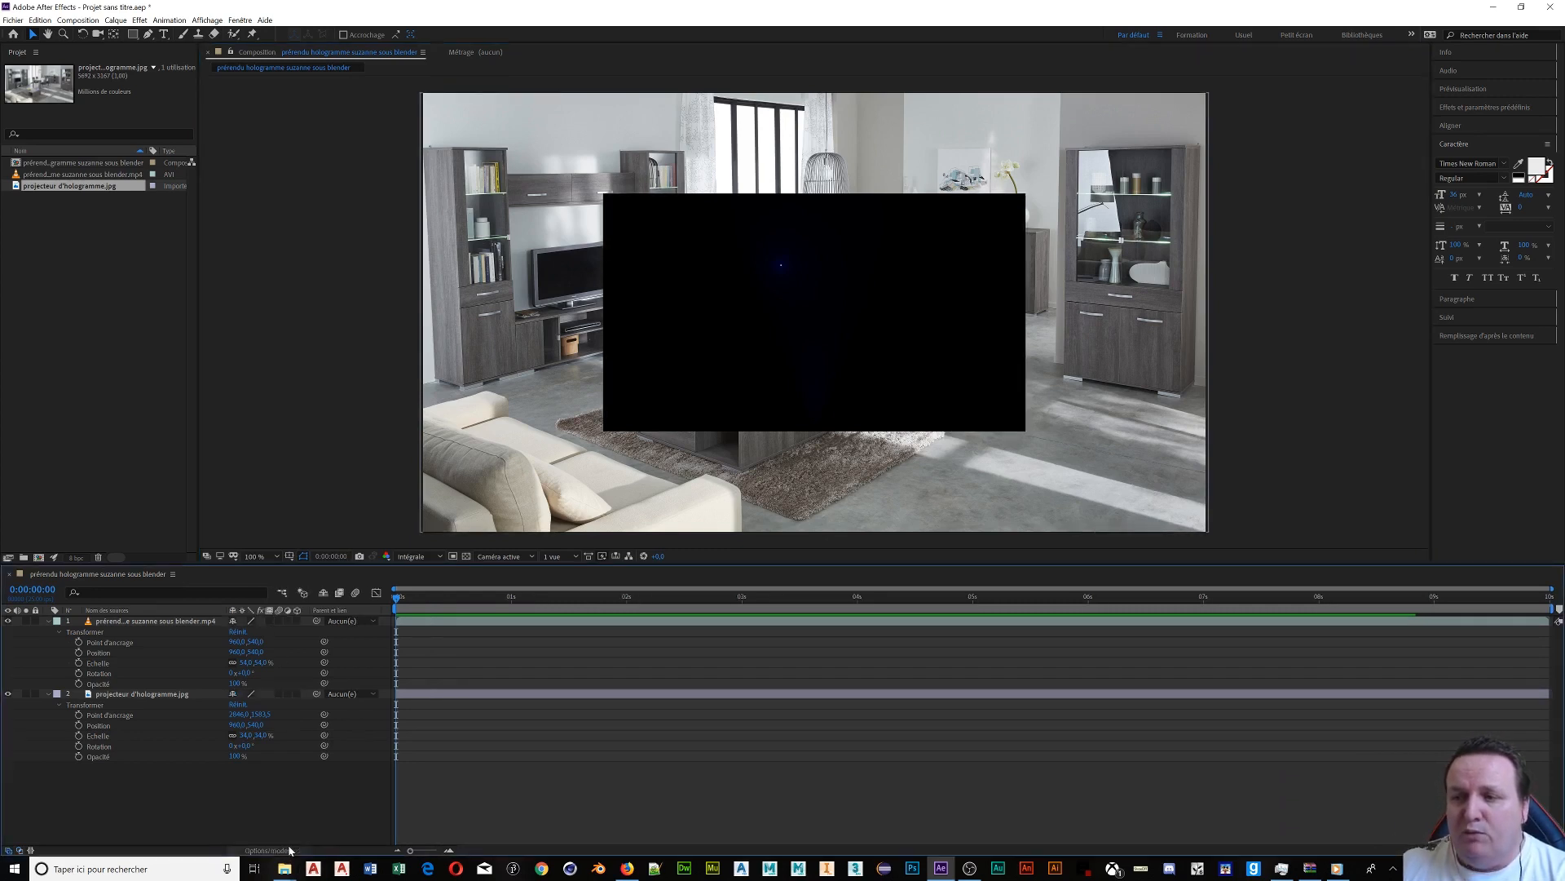
click(289, 850)
click(290, 851)
click(290, 850)
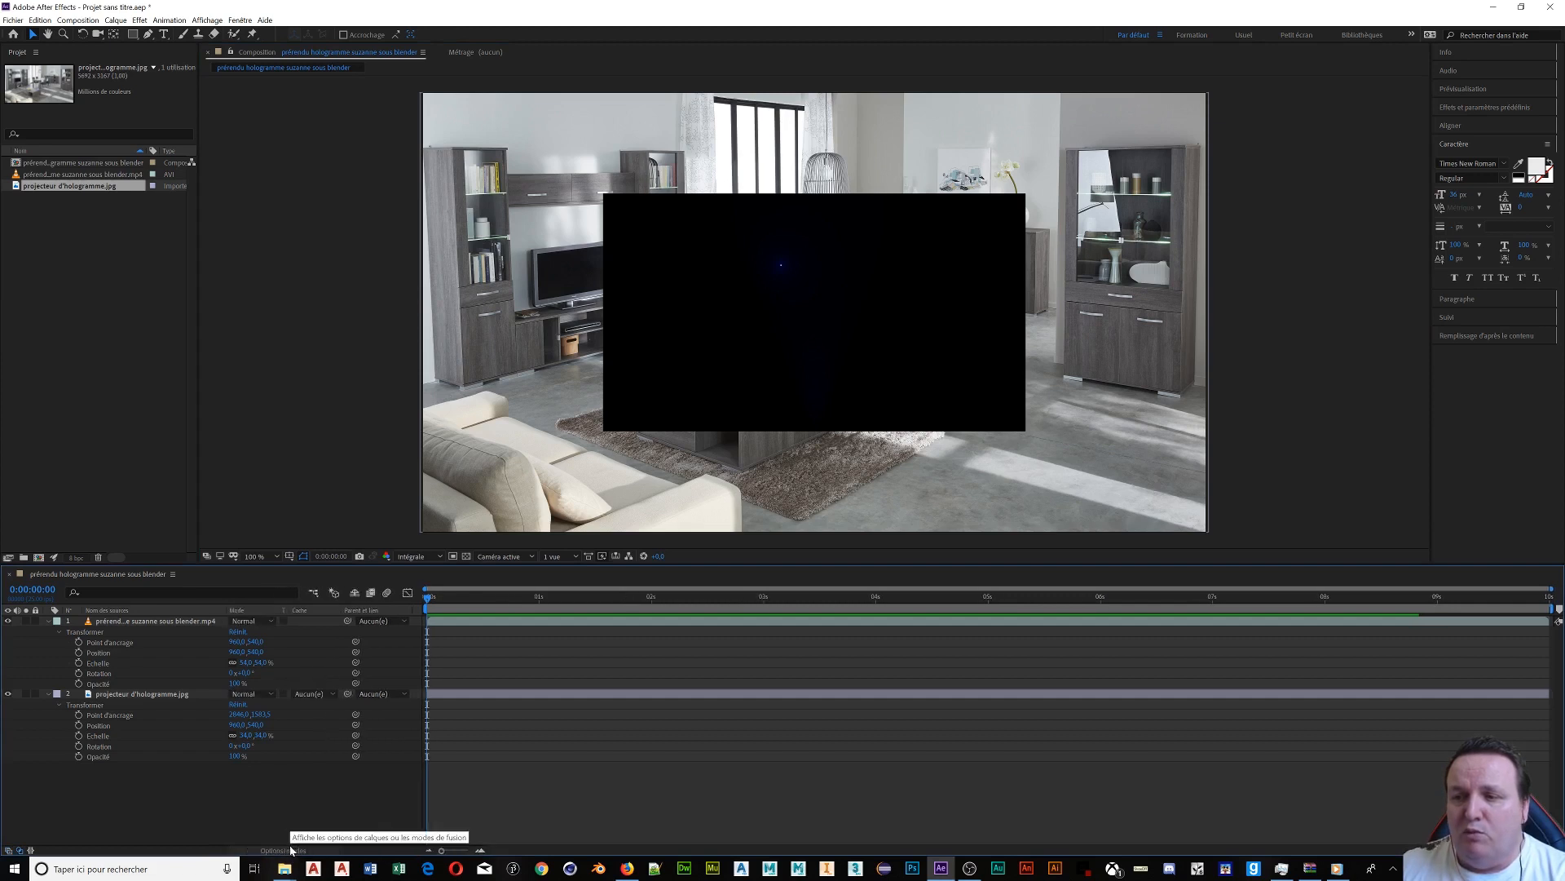
click(270, 621)
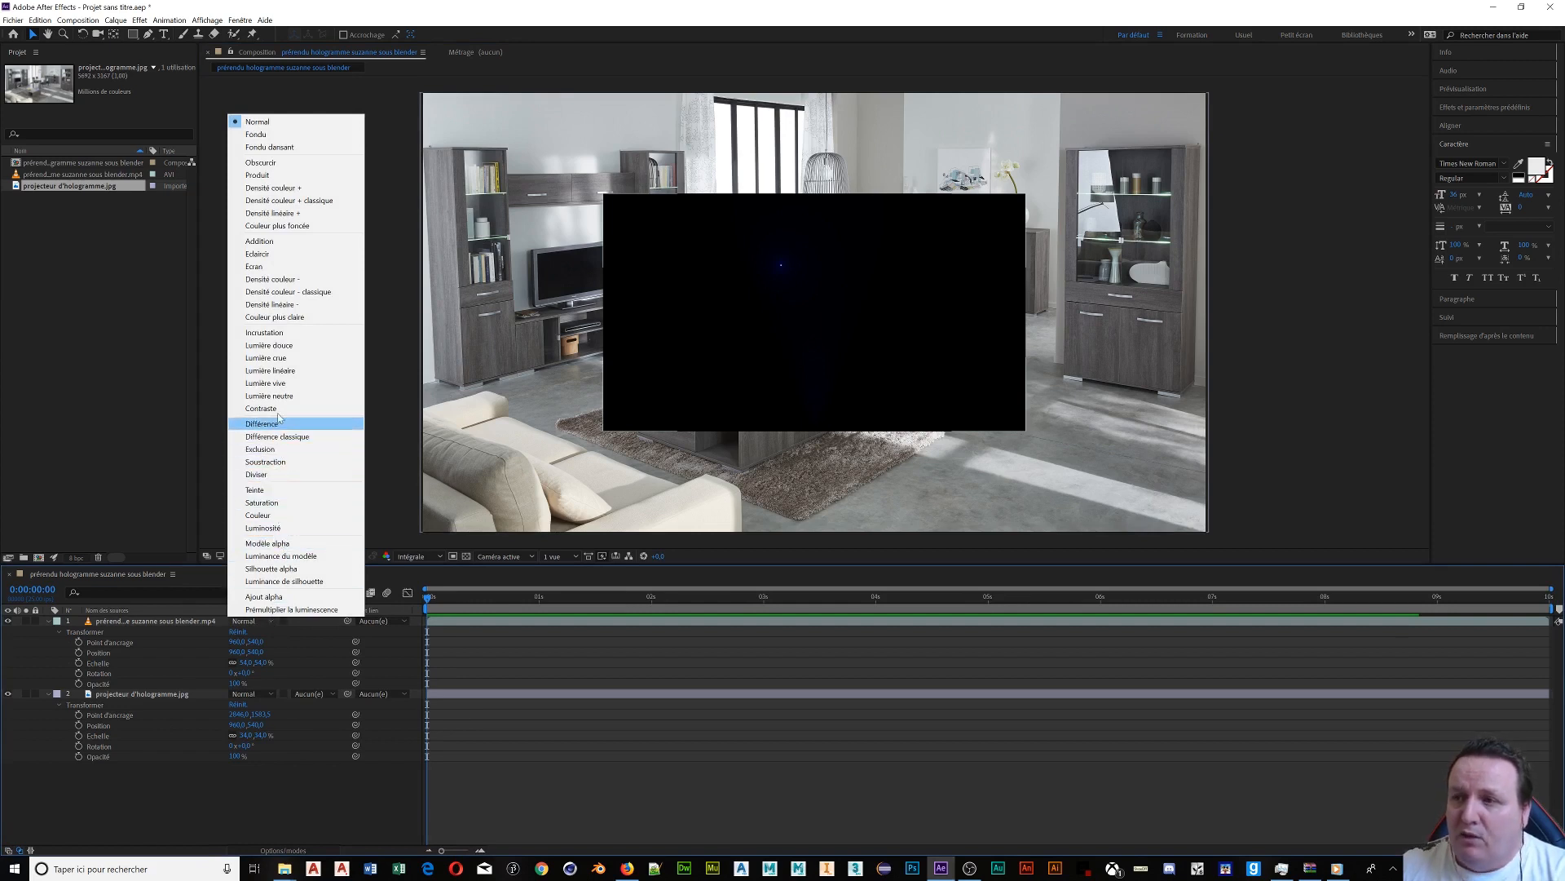
click(290, 266)
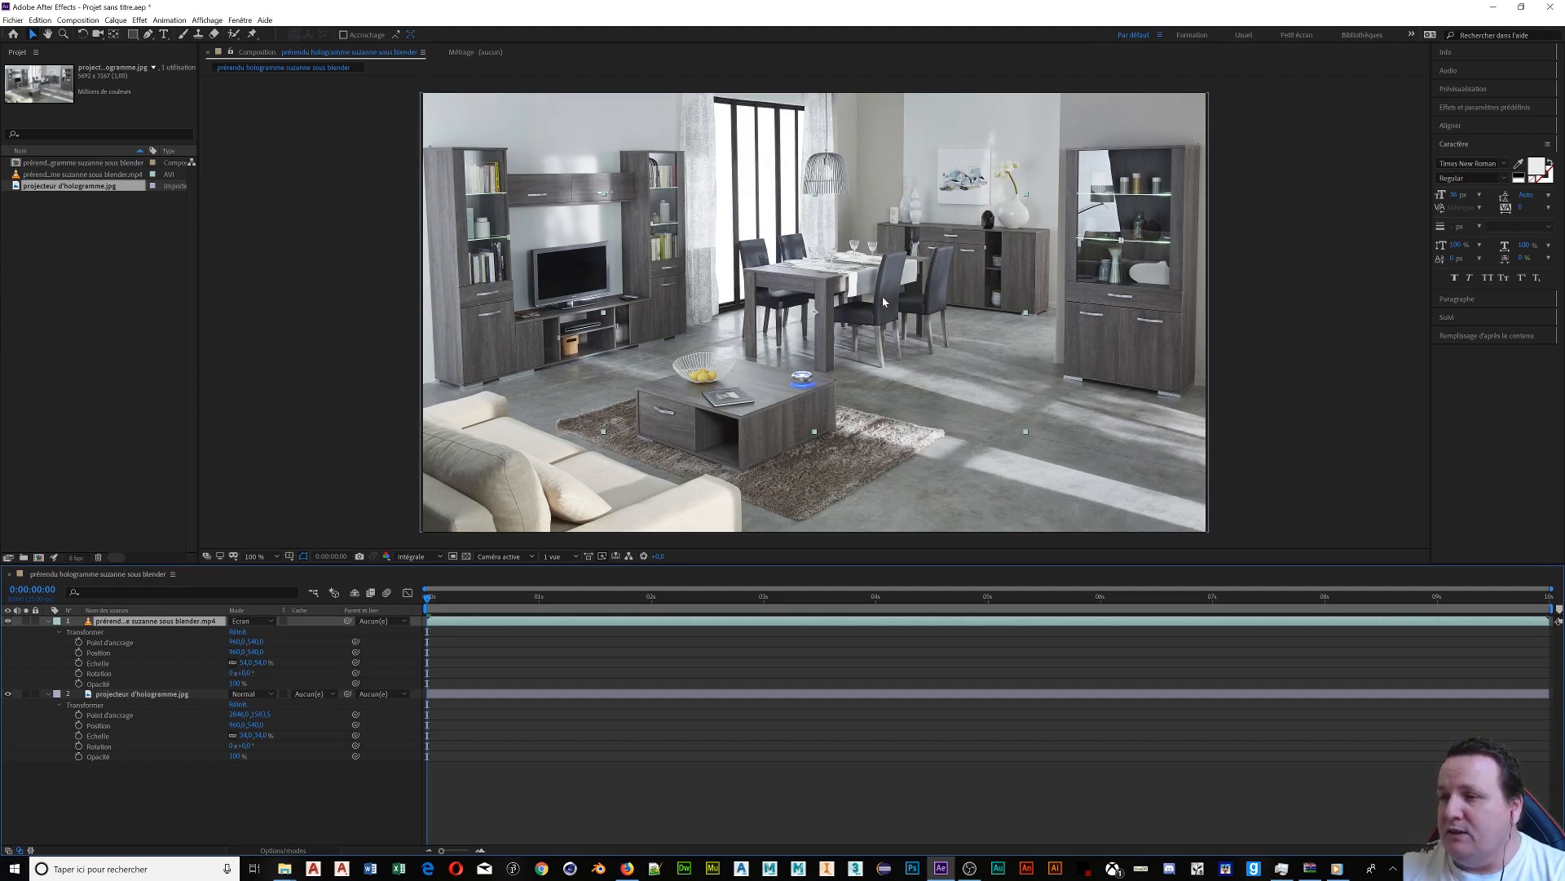
scroll(883, 301, up, 2)
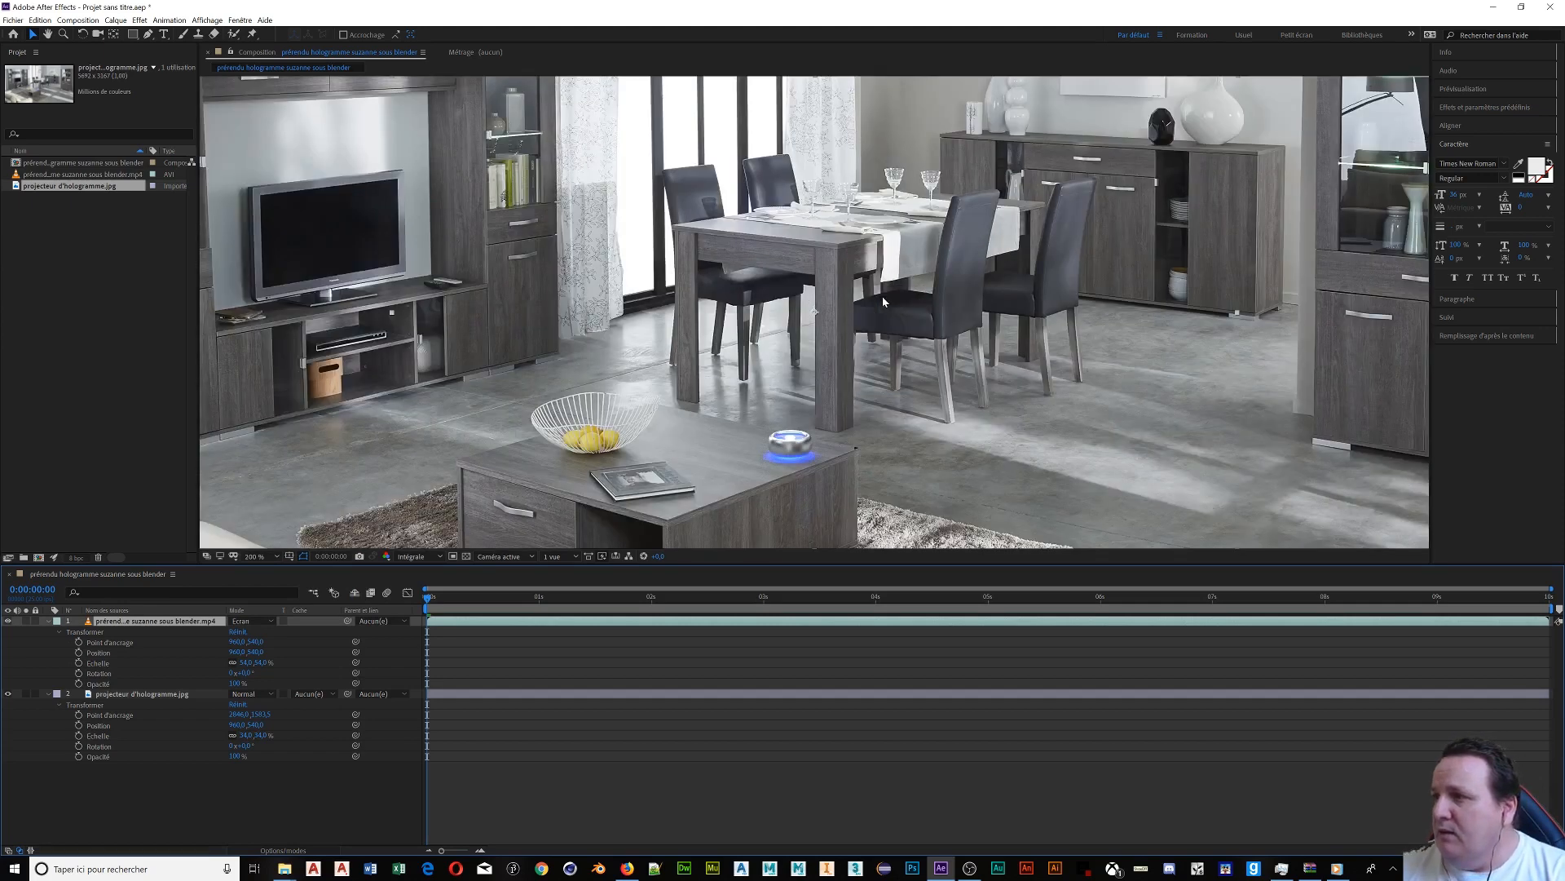
scroll(883, 302, up, 1)
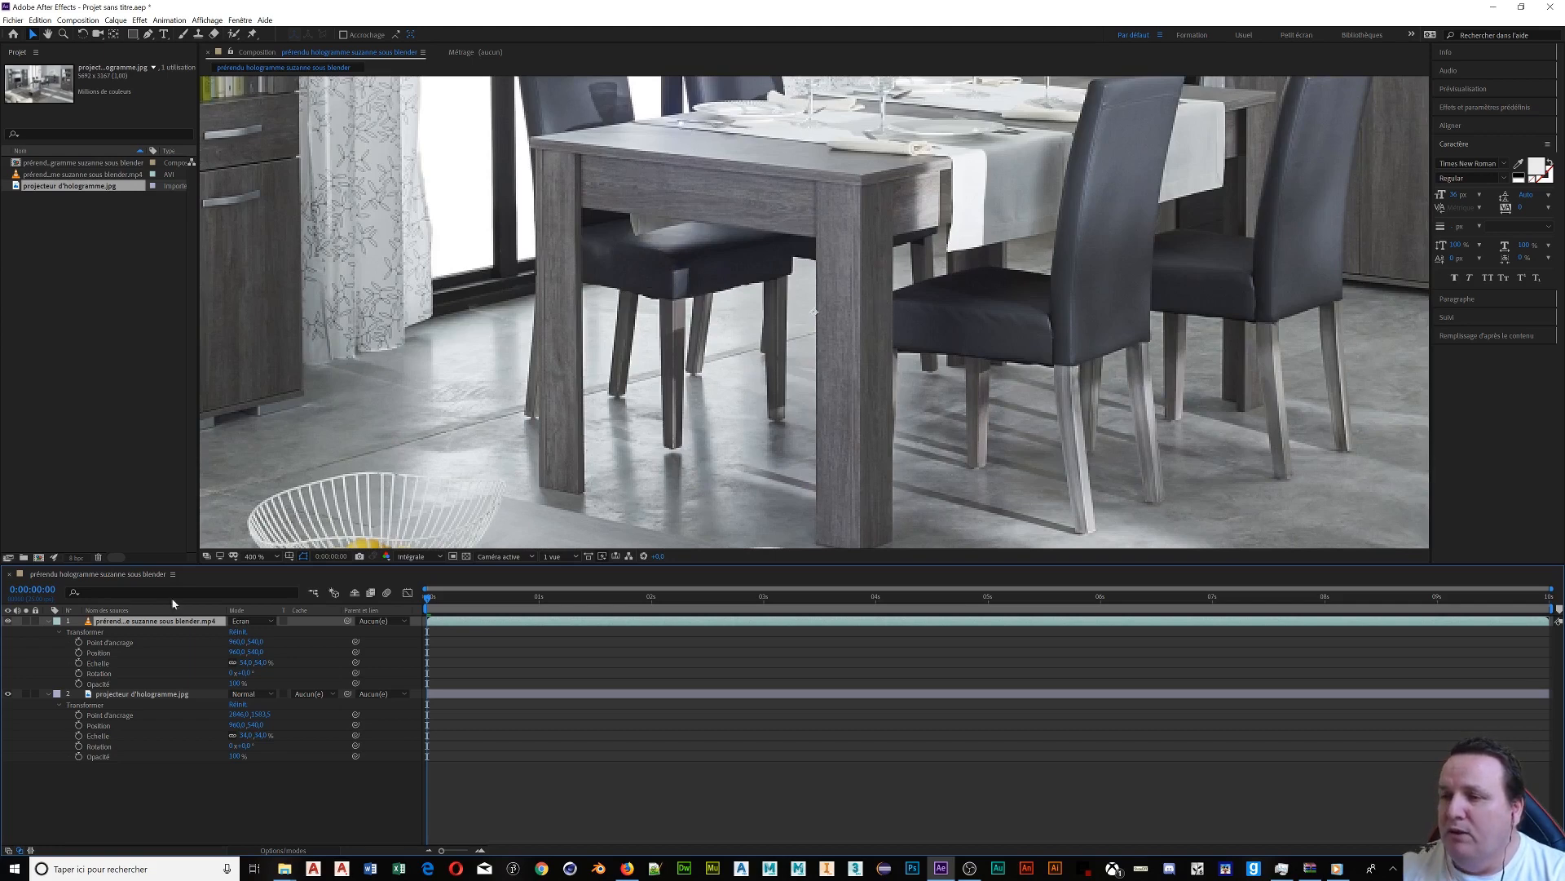
Play a preview of the composition and check the whole frame with the hologram over the room image.
key(space)
scroll(642, 516, down, 1)
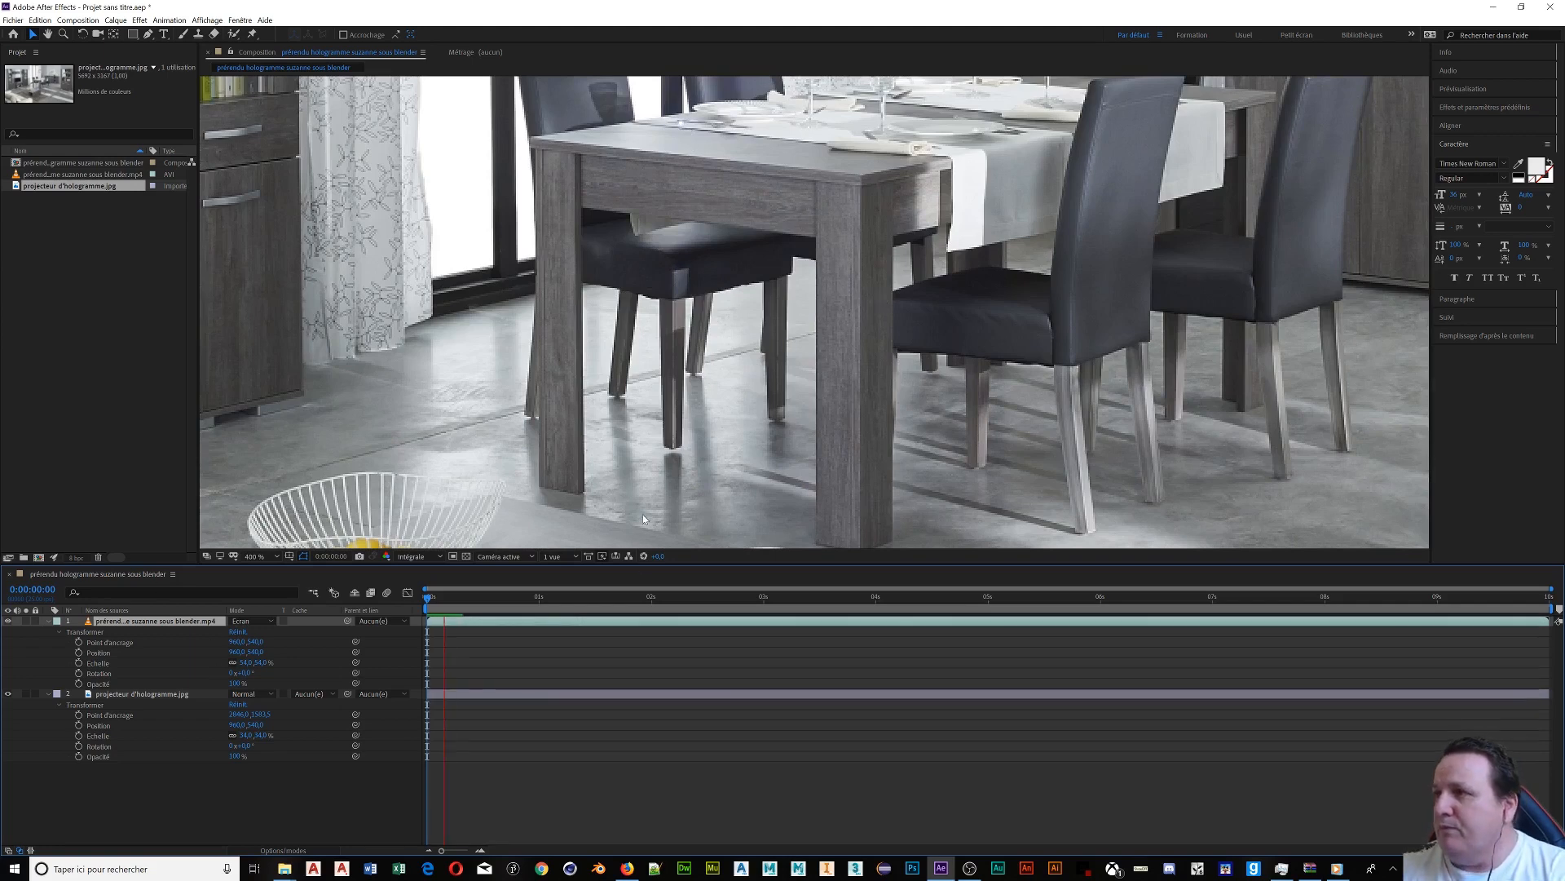
scroll(771, 271, down, 1)
scroll(770, 270, down, 1)
scroll(770, 270, up, 1)
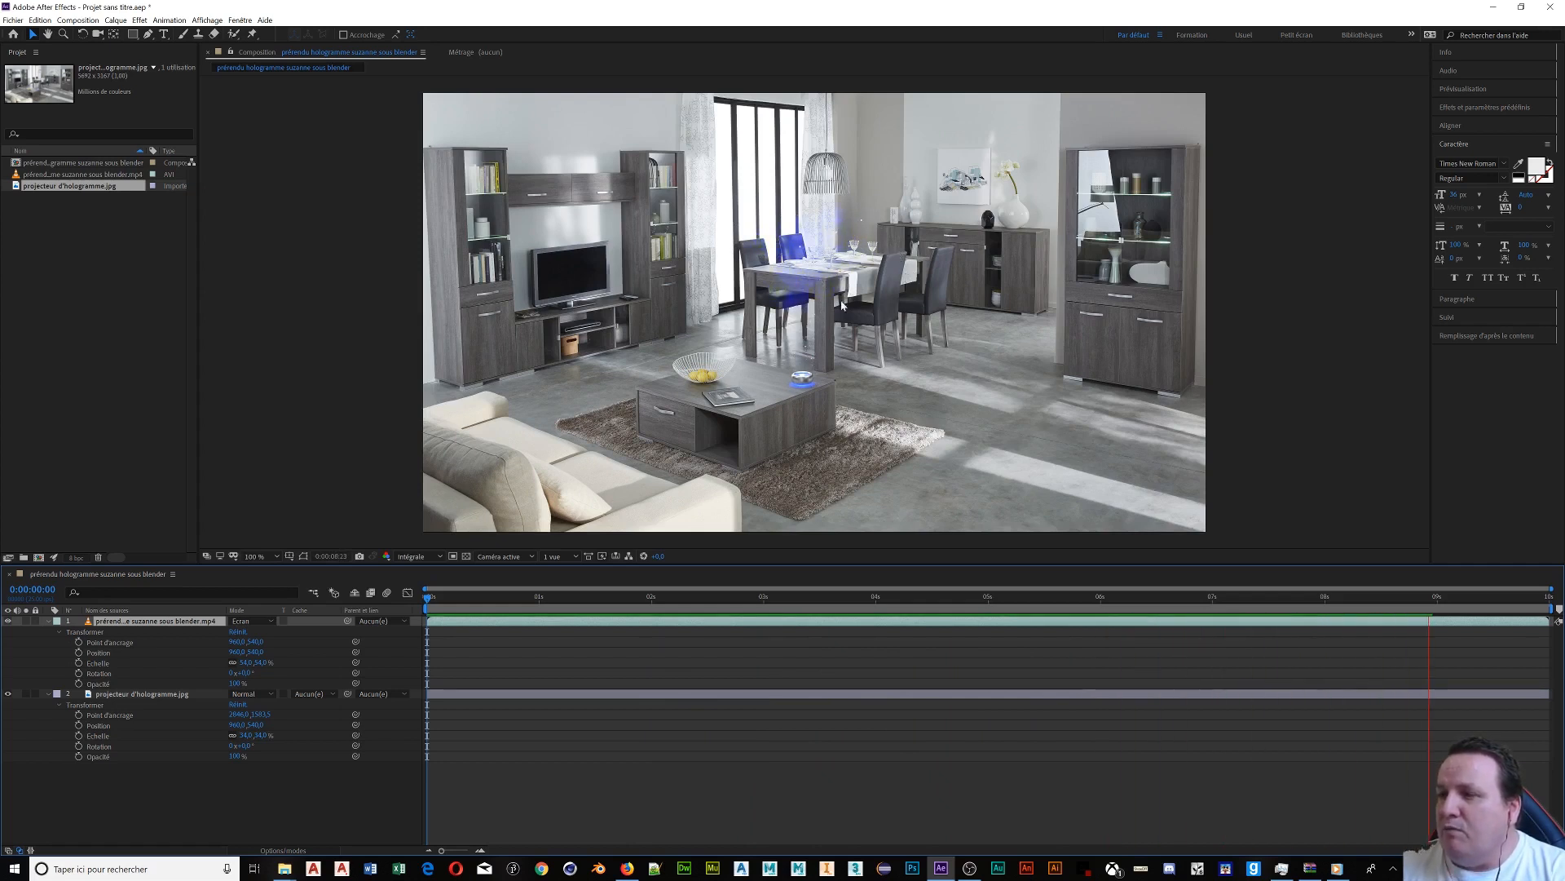
Try the Luminosité, Saturation and Couleur blending modes on the hologram video layer while the preview plays.
click(266, 623)
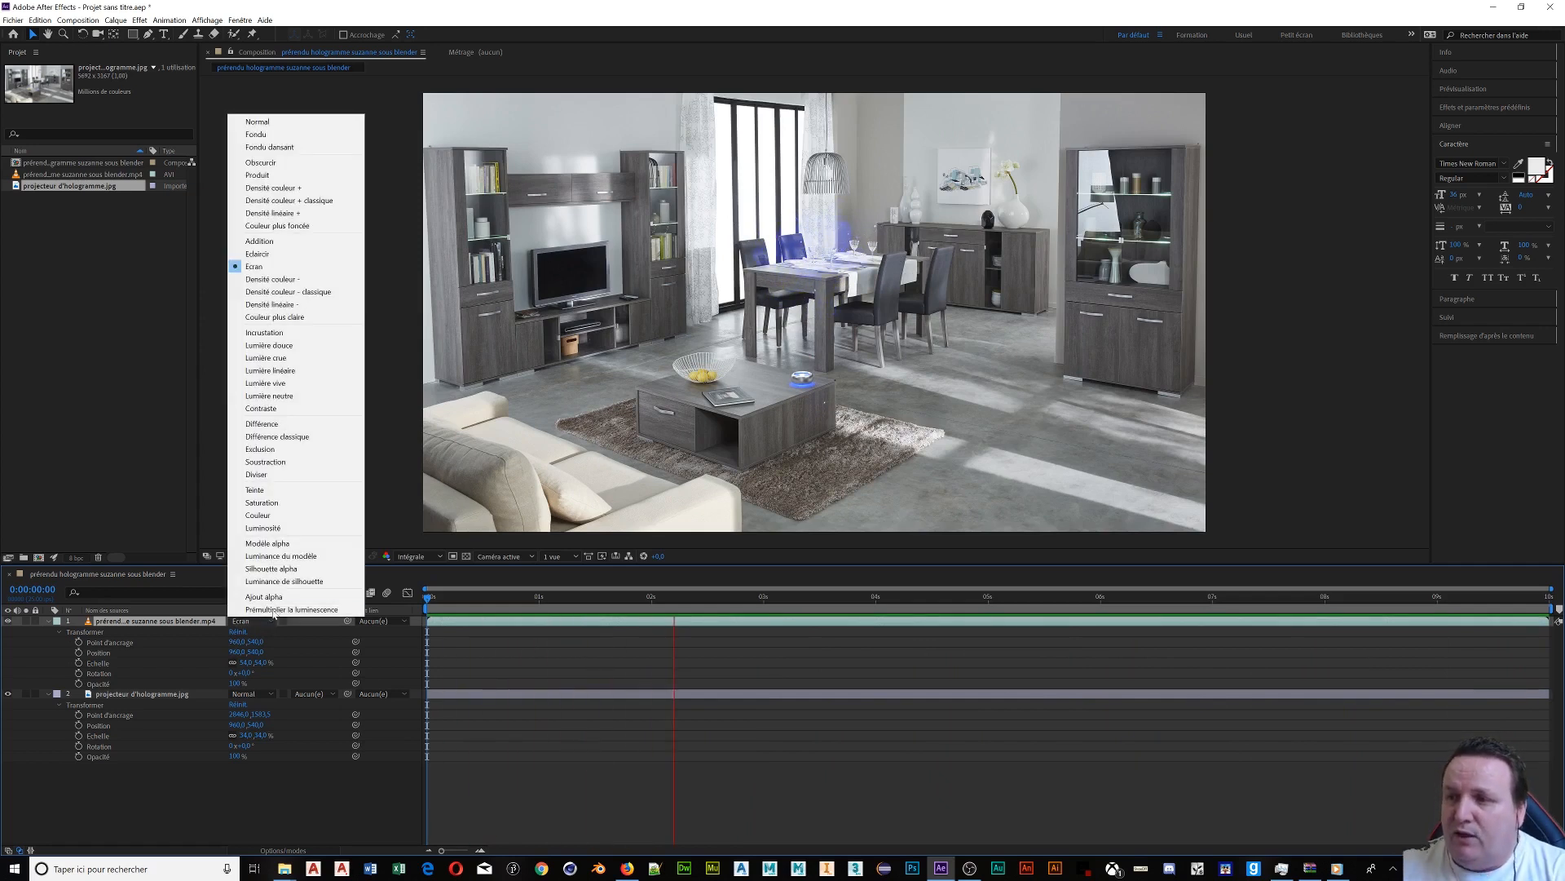
click(263, 528)
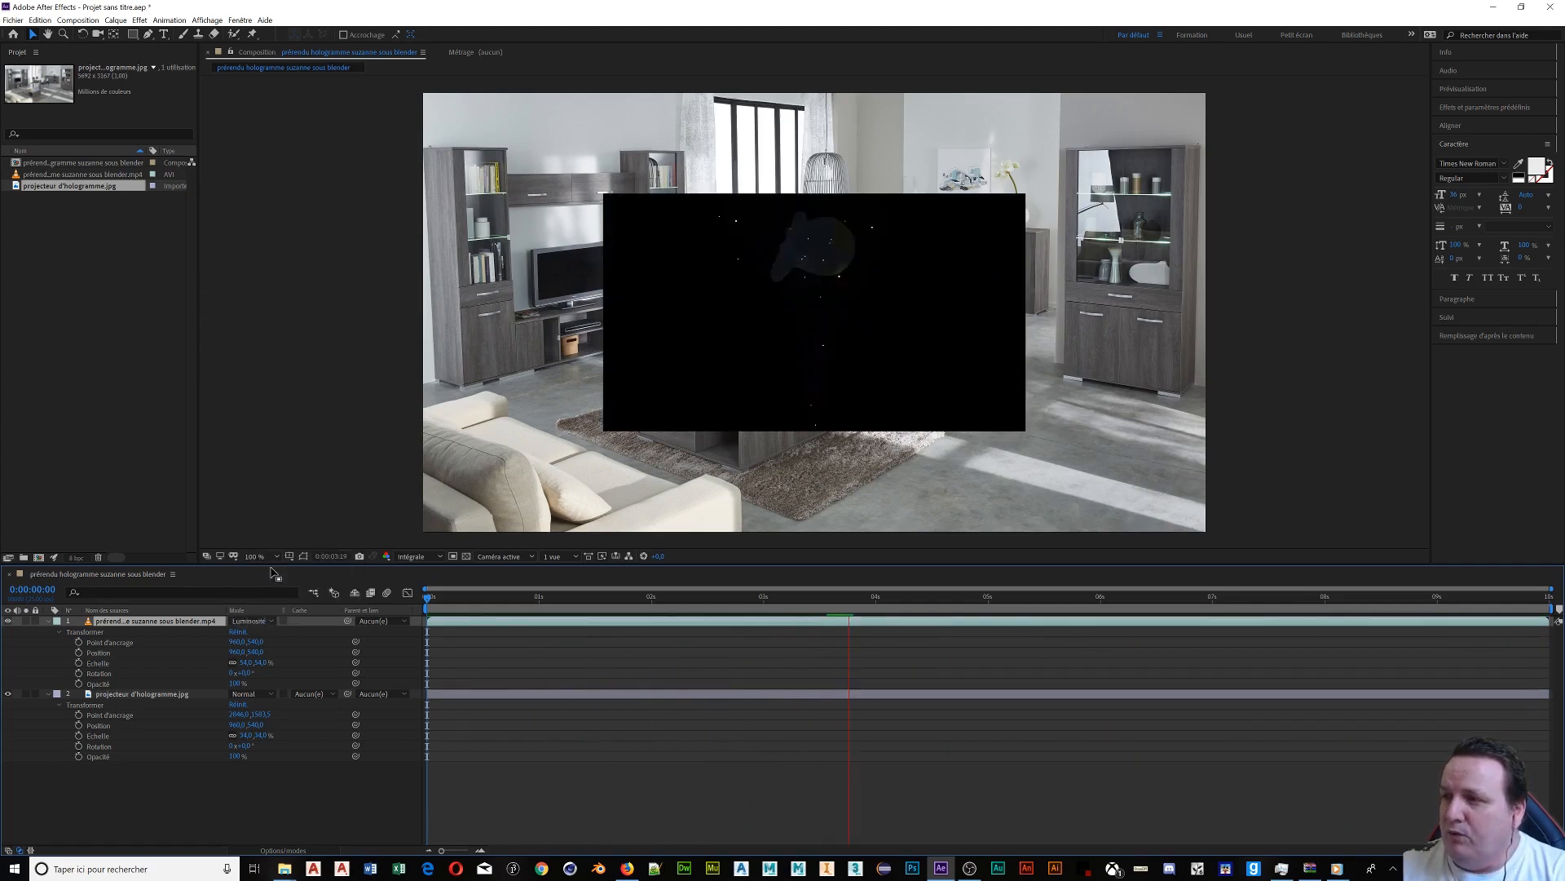
click(252, 621)
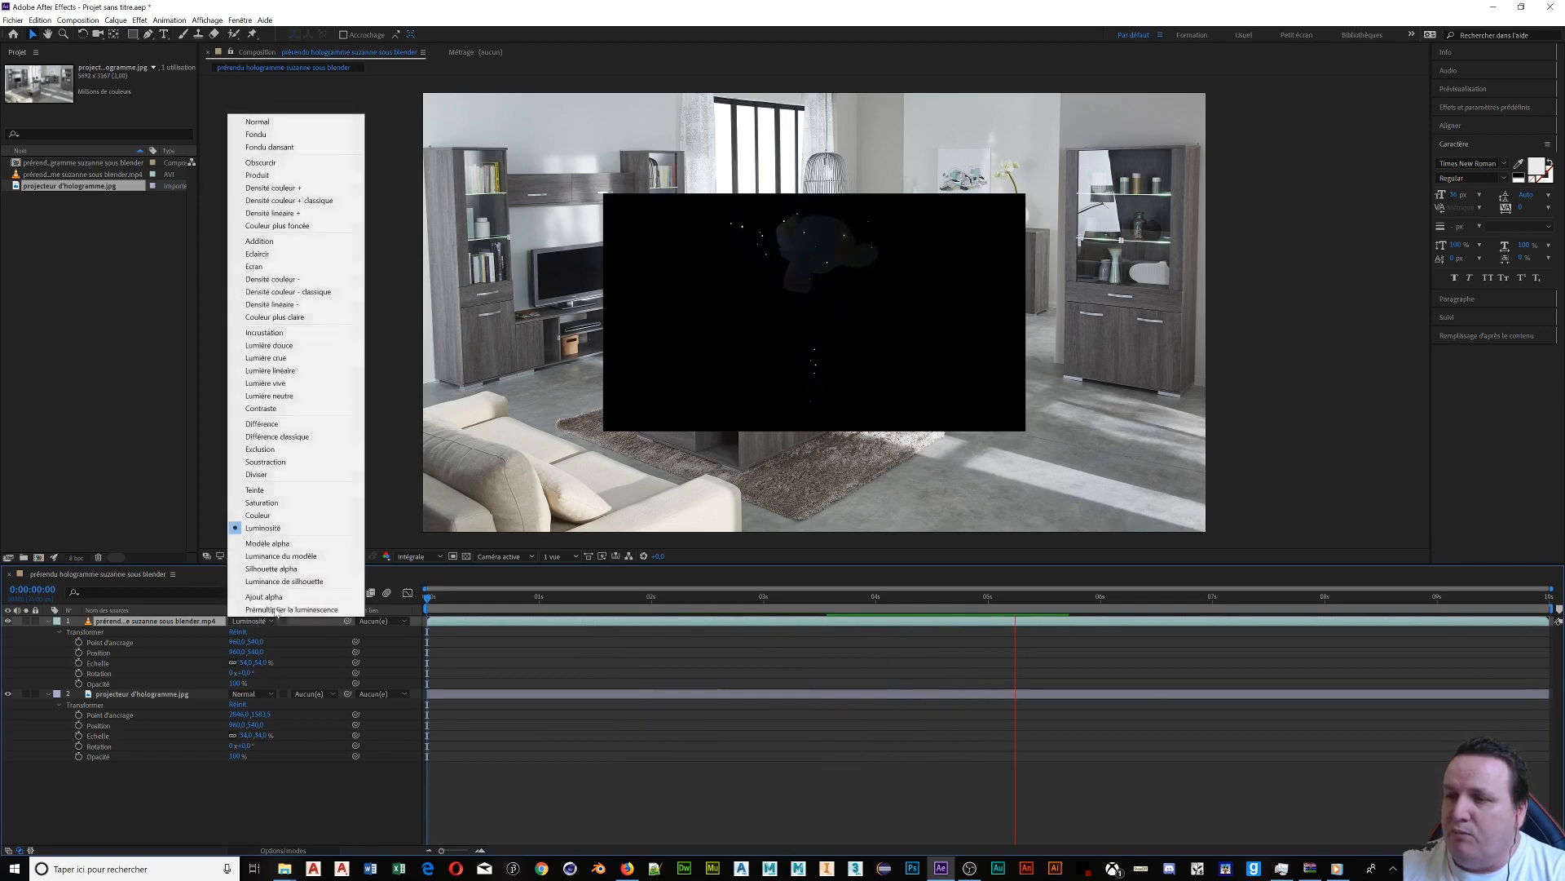
click(262, 502)
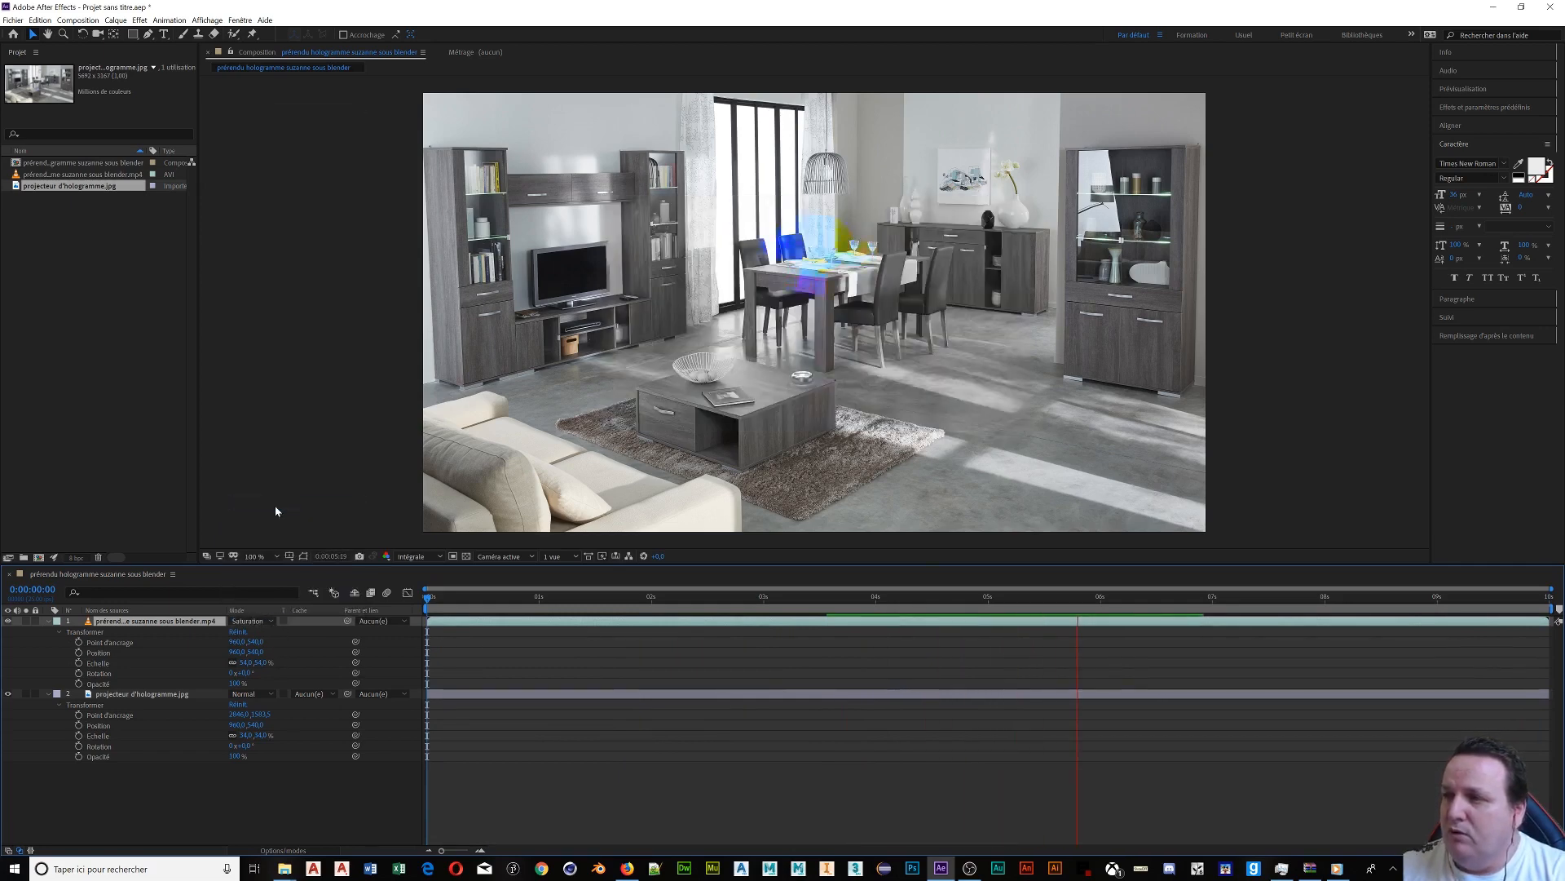
click(272, 622)
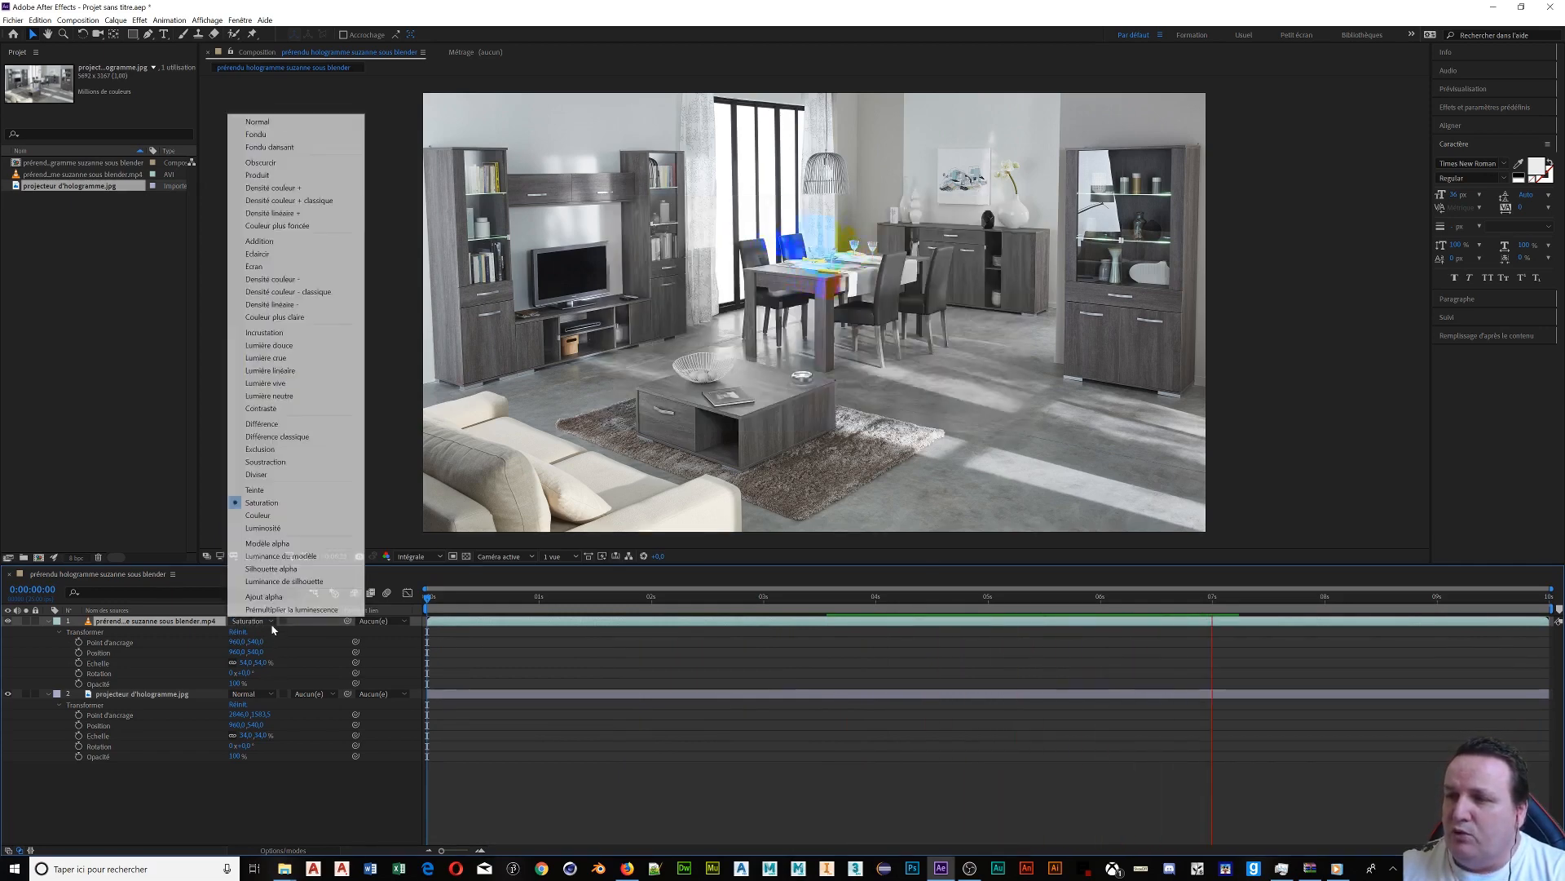
click(258, 514)
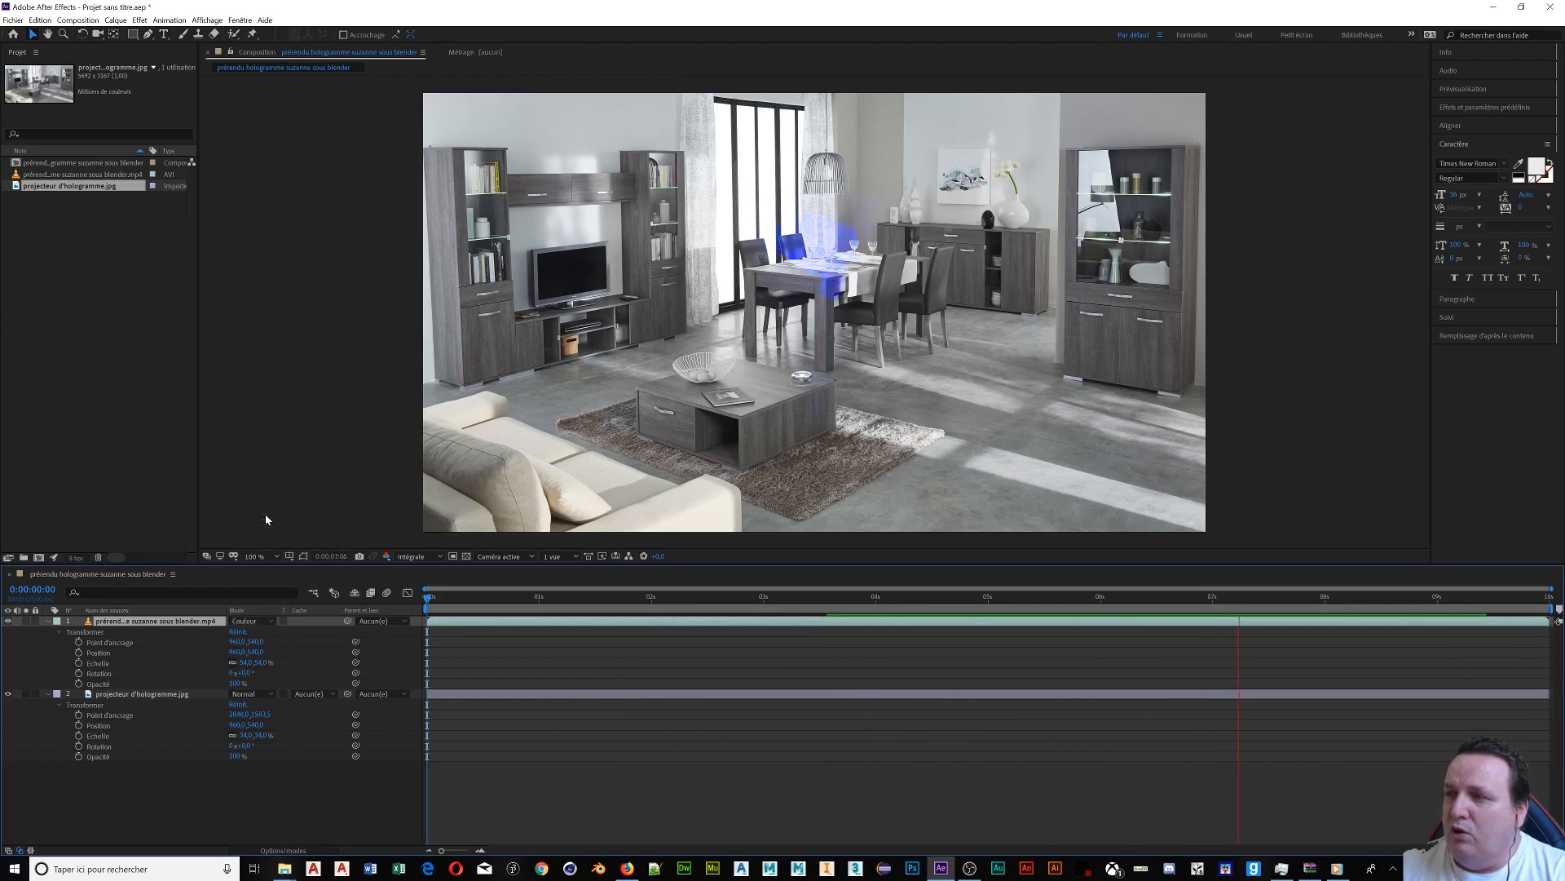
Try the Différence classique, Contraste and Lumière neutre blending modes on the hologram video layer.
click(272, 621)
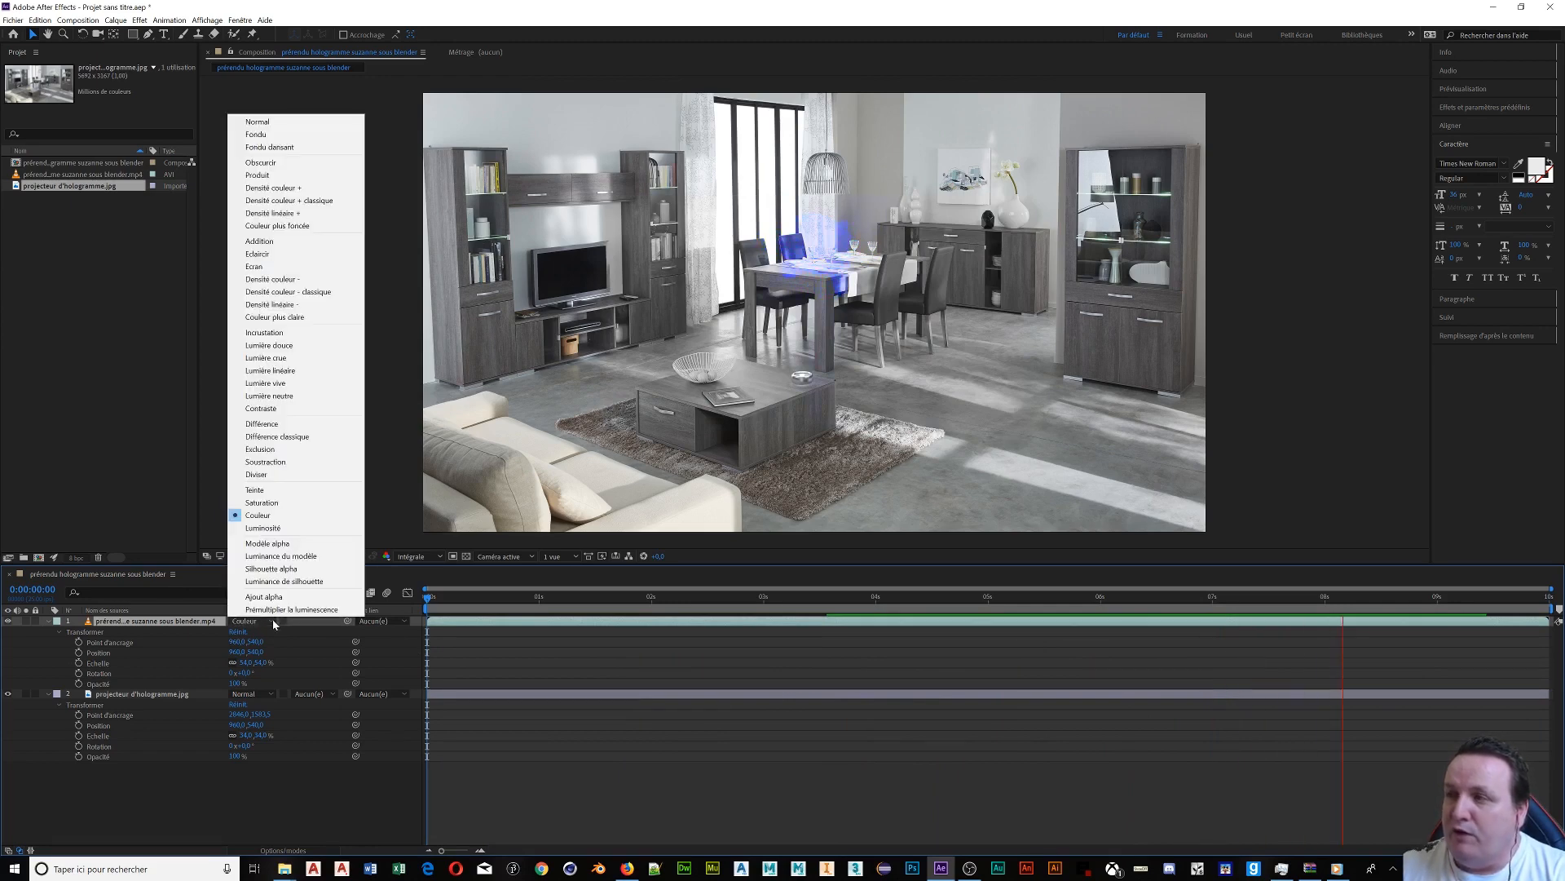
click(261, 437)
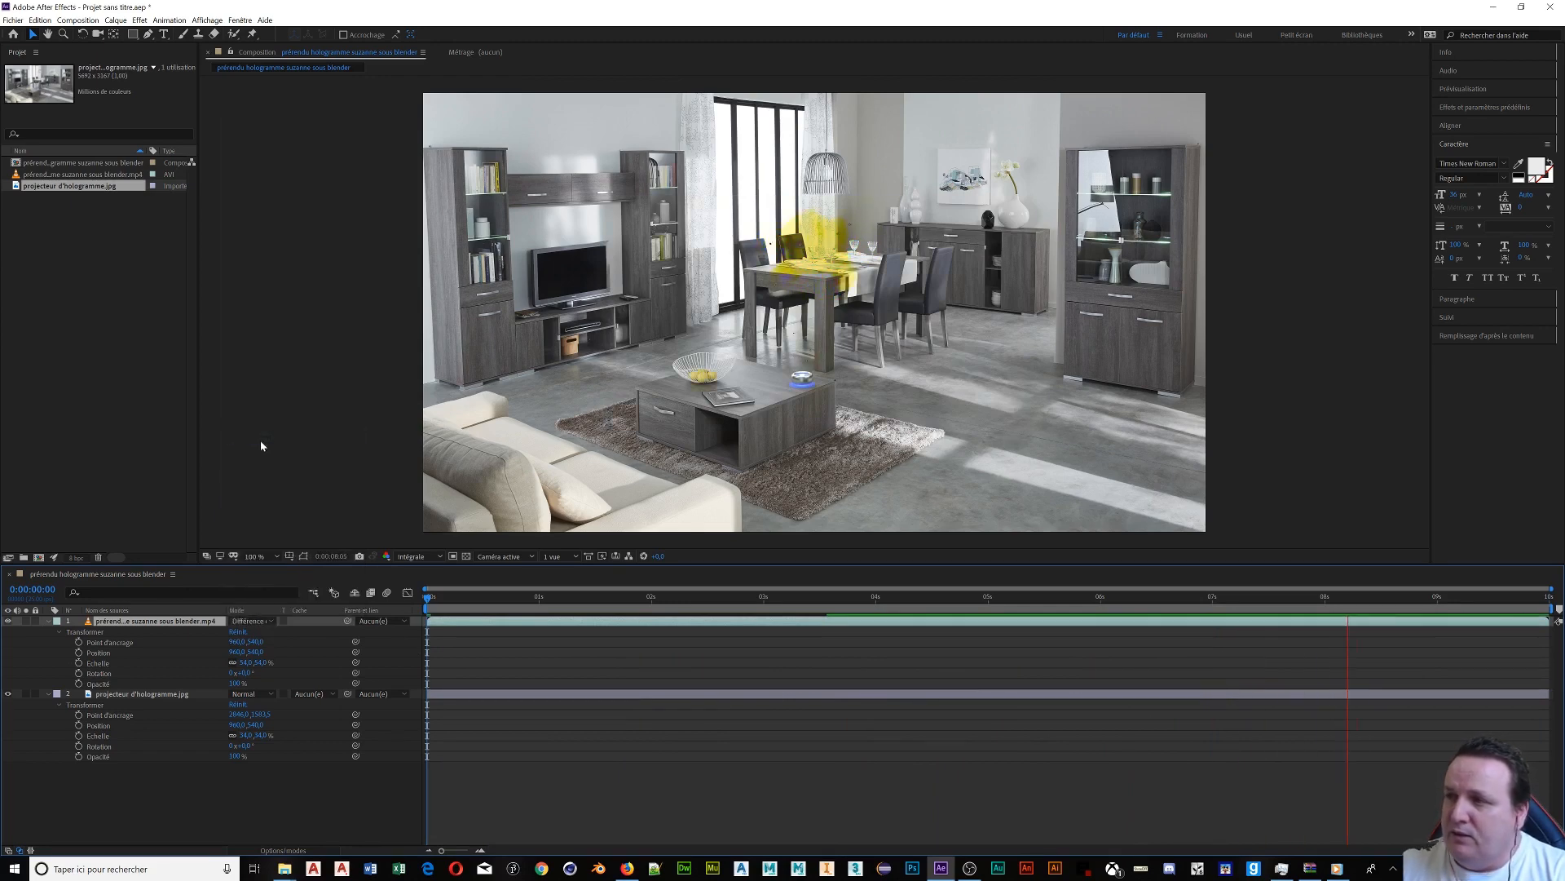
click(274, 621)
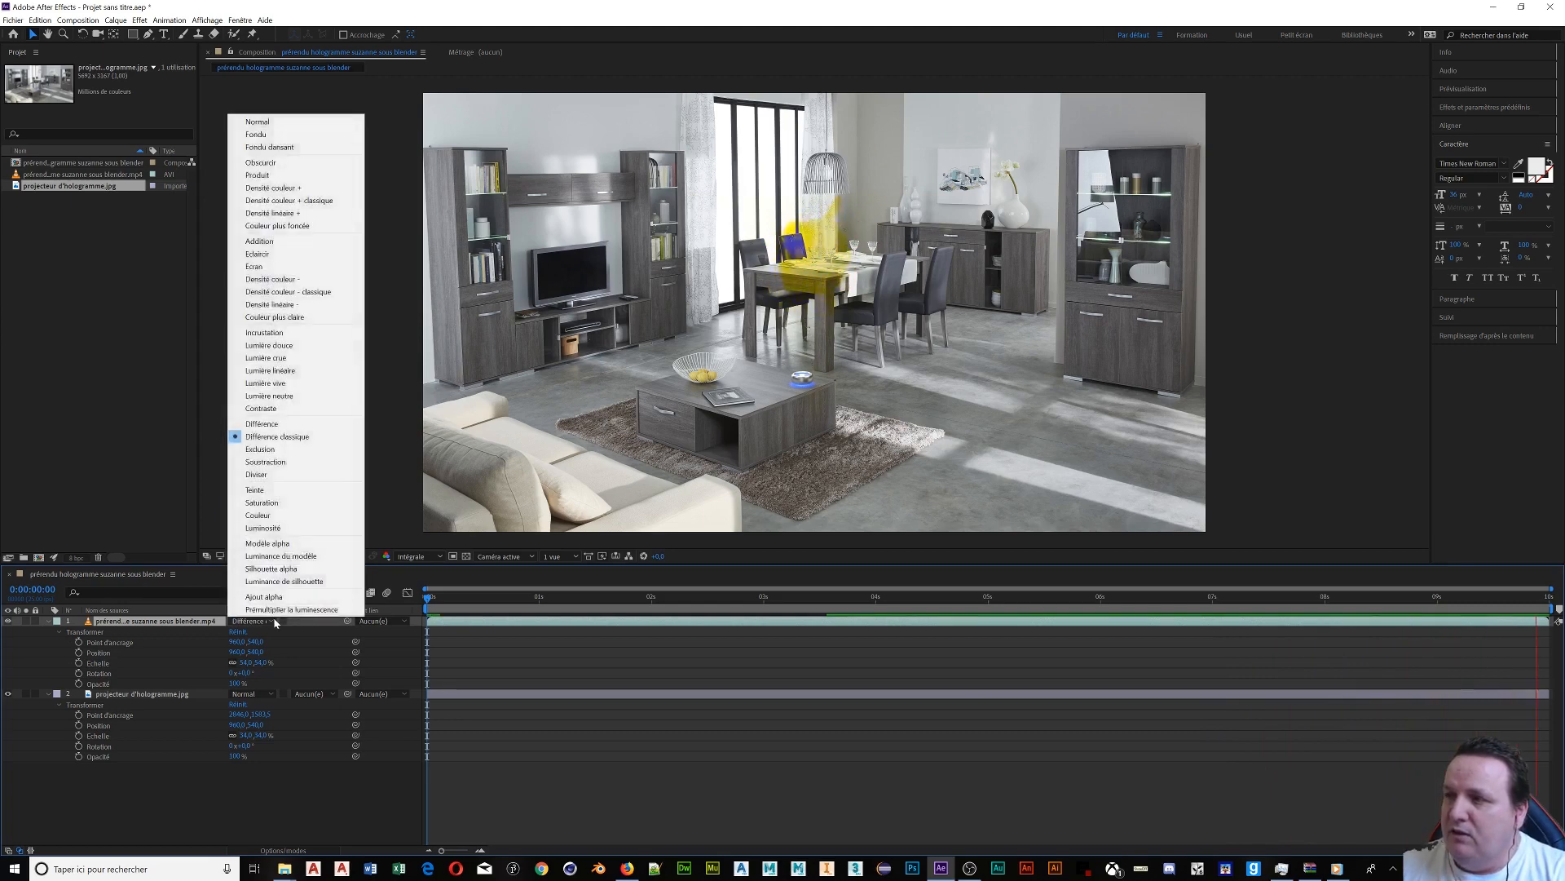
click(275, 409)
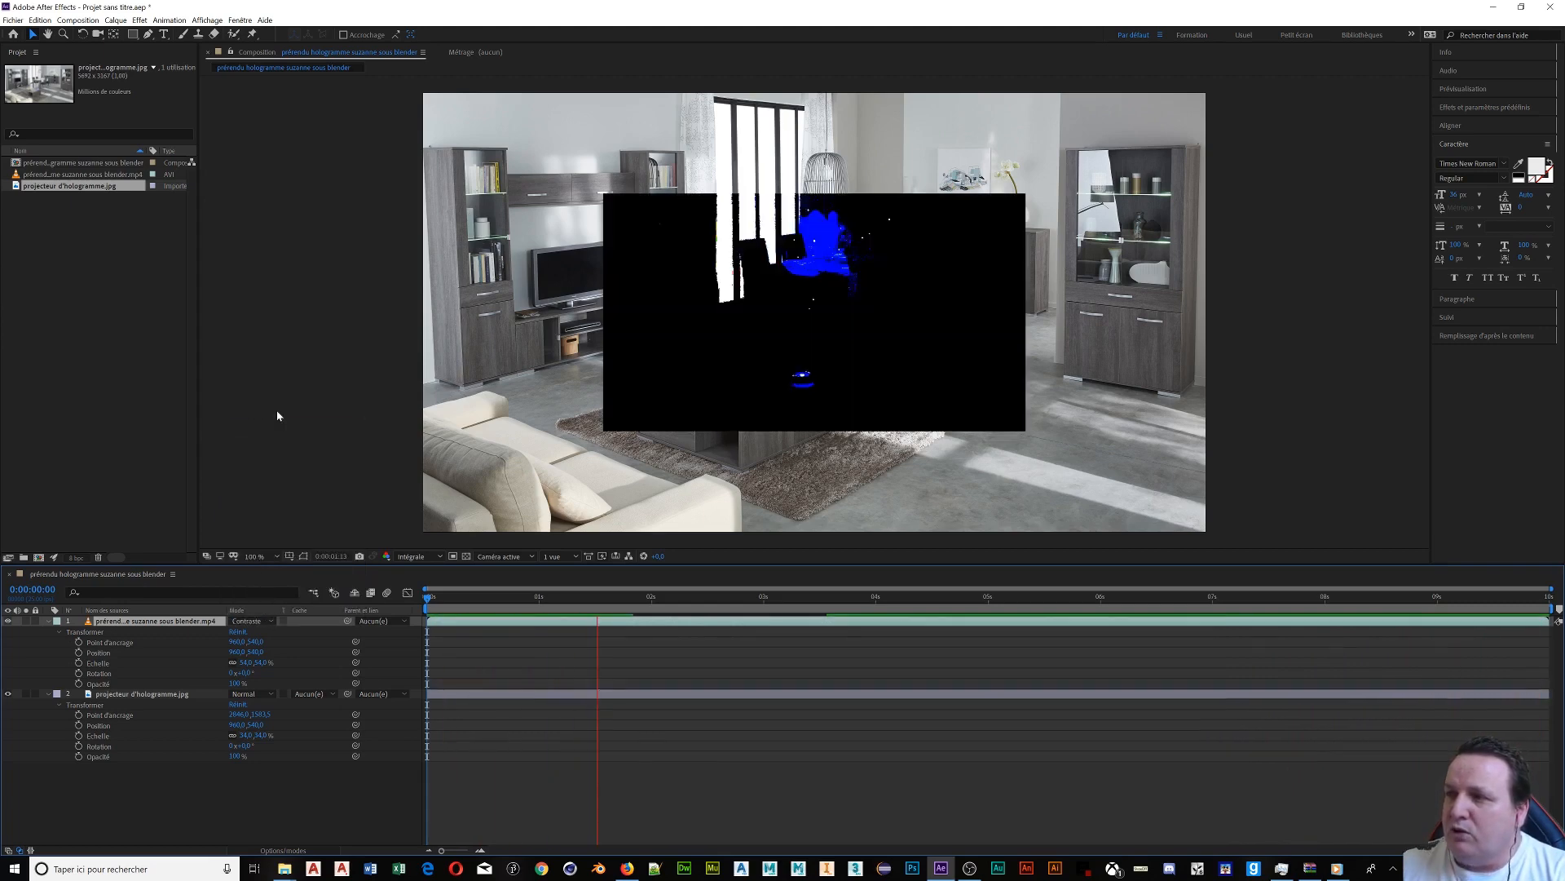
click(270, 622)
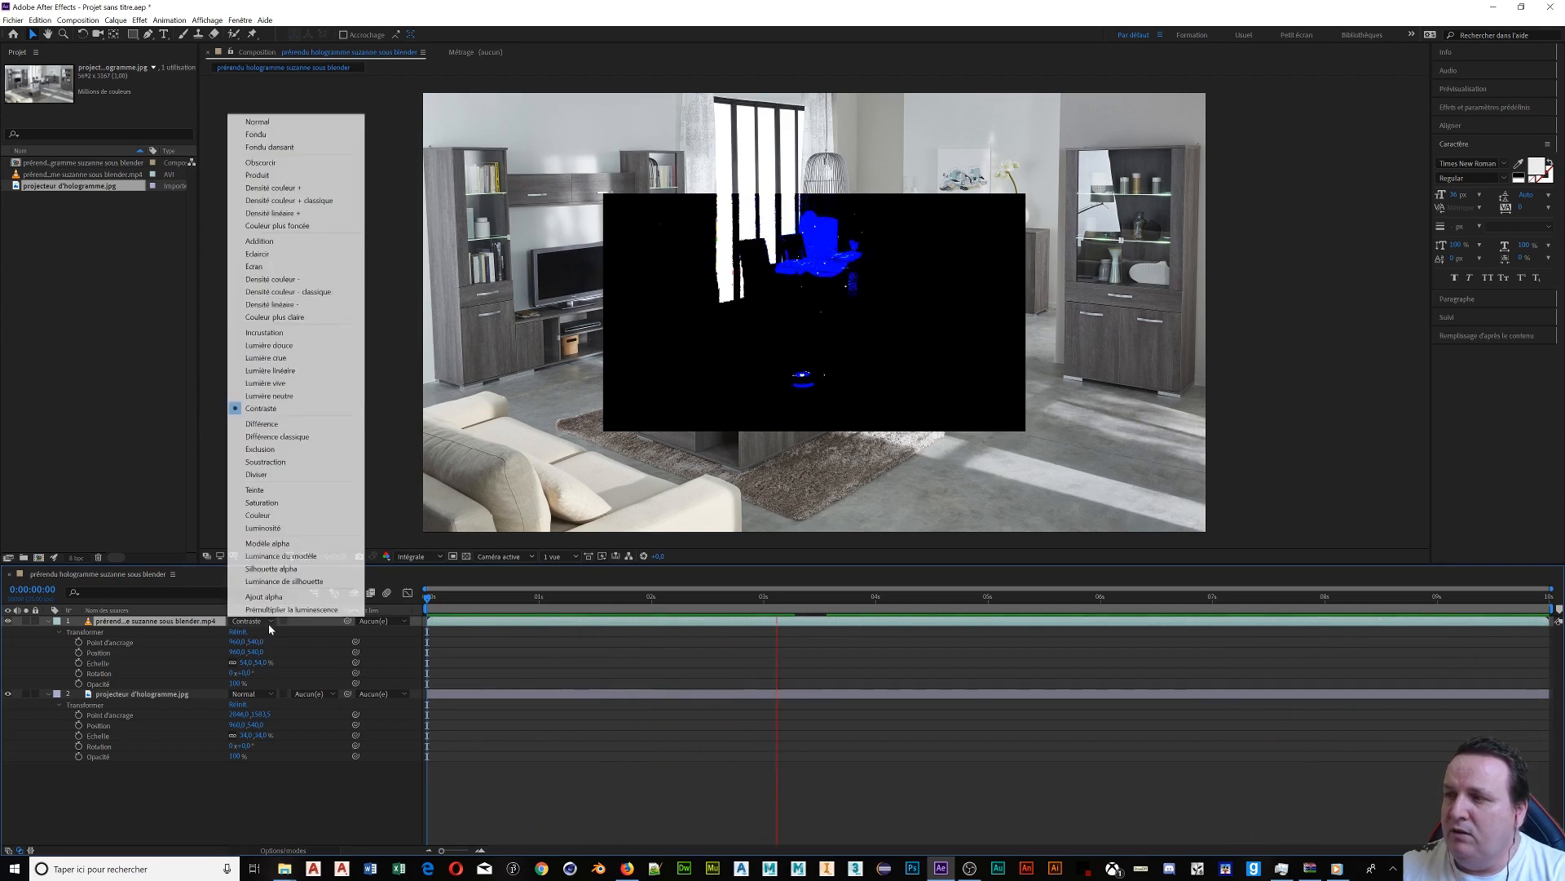
click(280, 395)
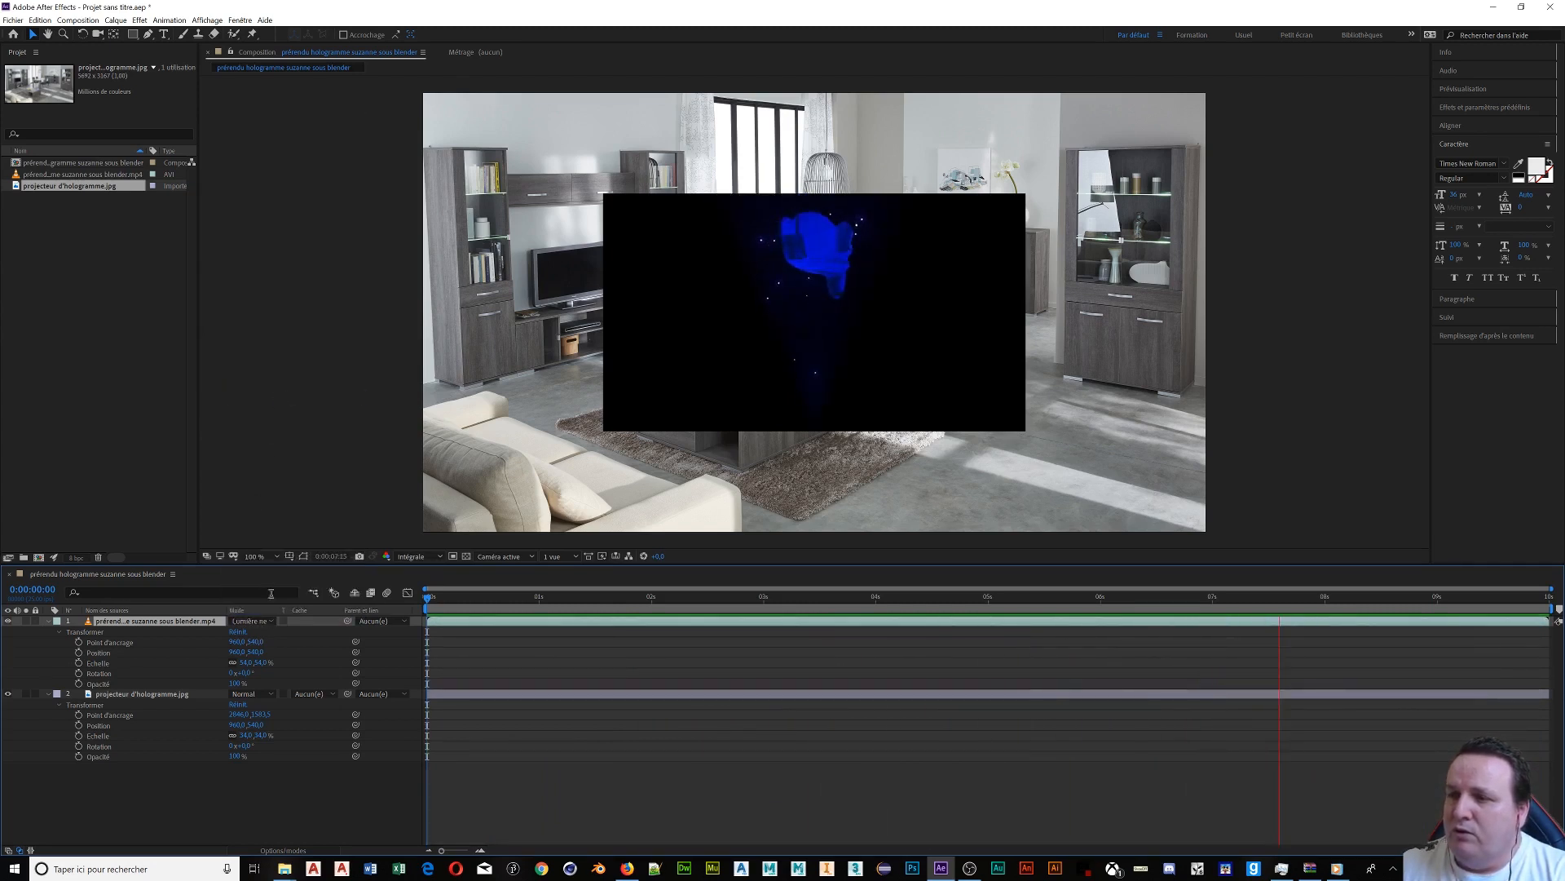
Try the Lumière linéaire, Incrustation and Couleur plus claire blending modes on the hologram video layer.
click(250, 621)
click(272, 371)
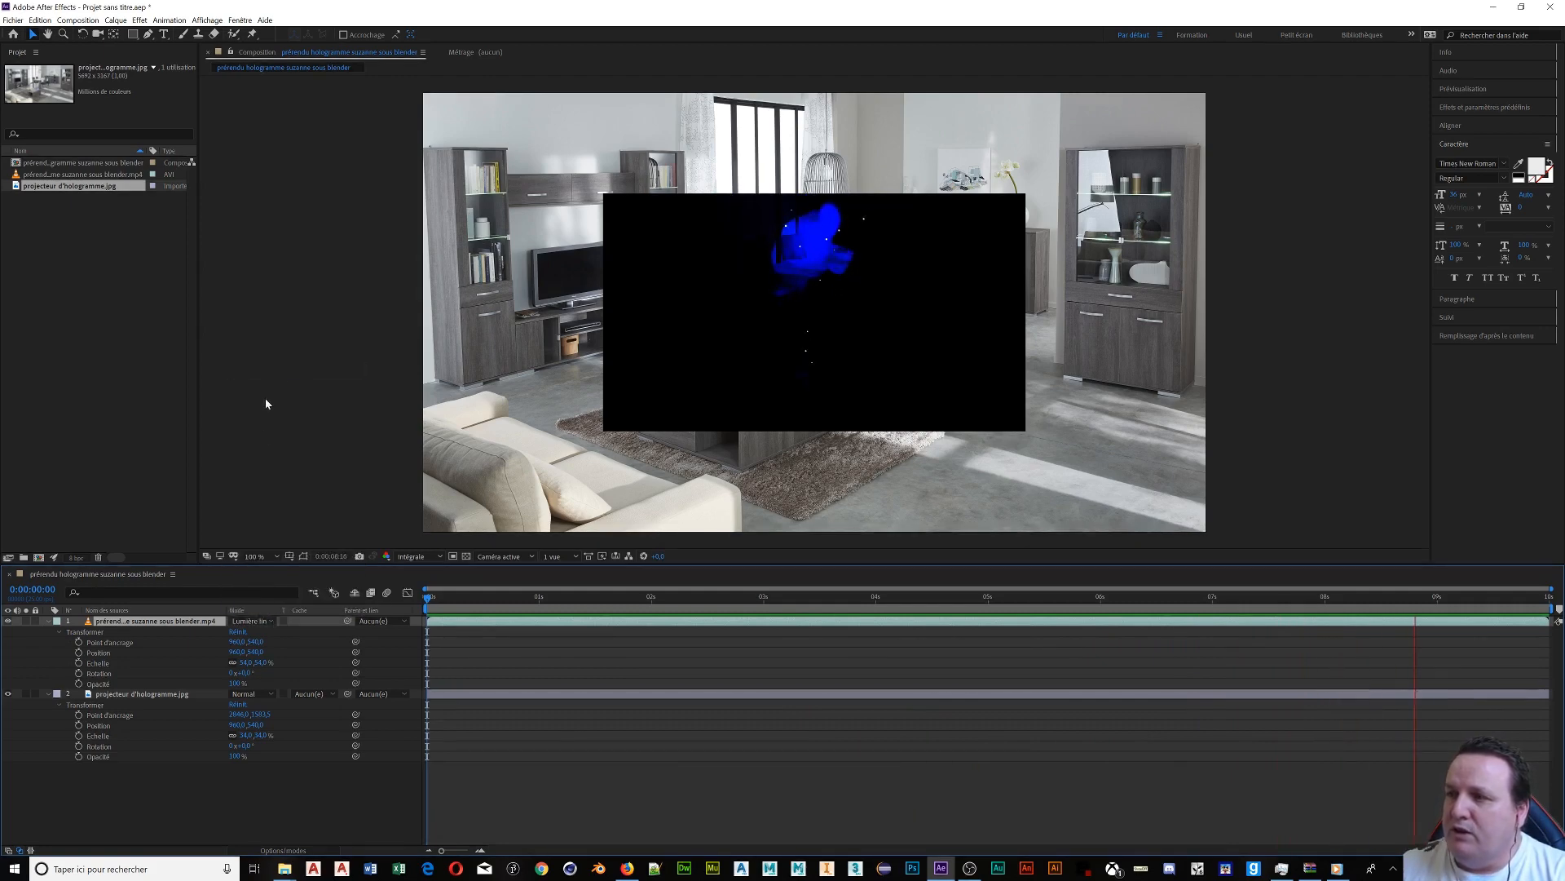
click(250, 621)
click(267, 332)
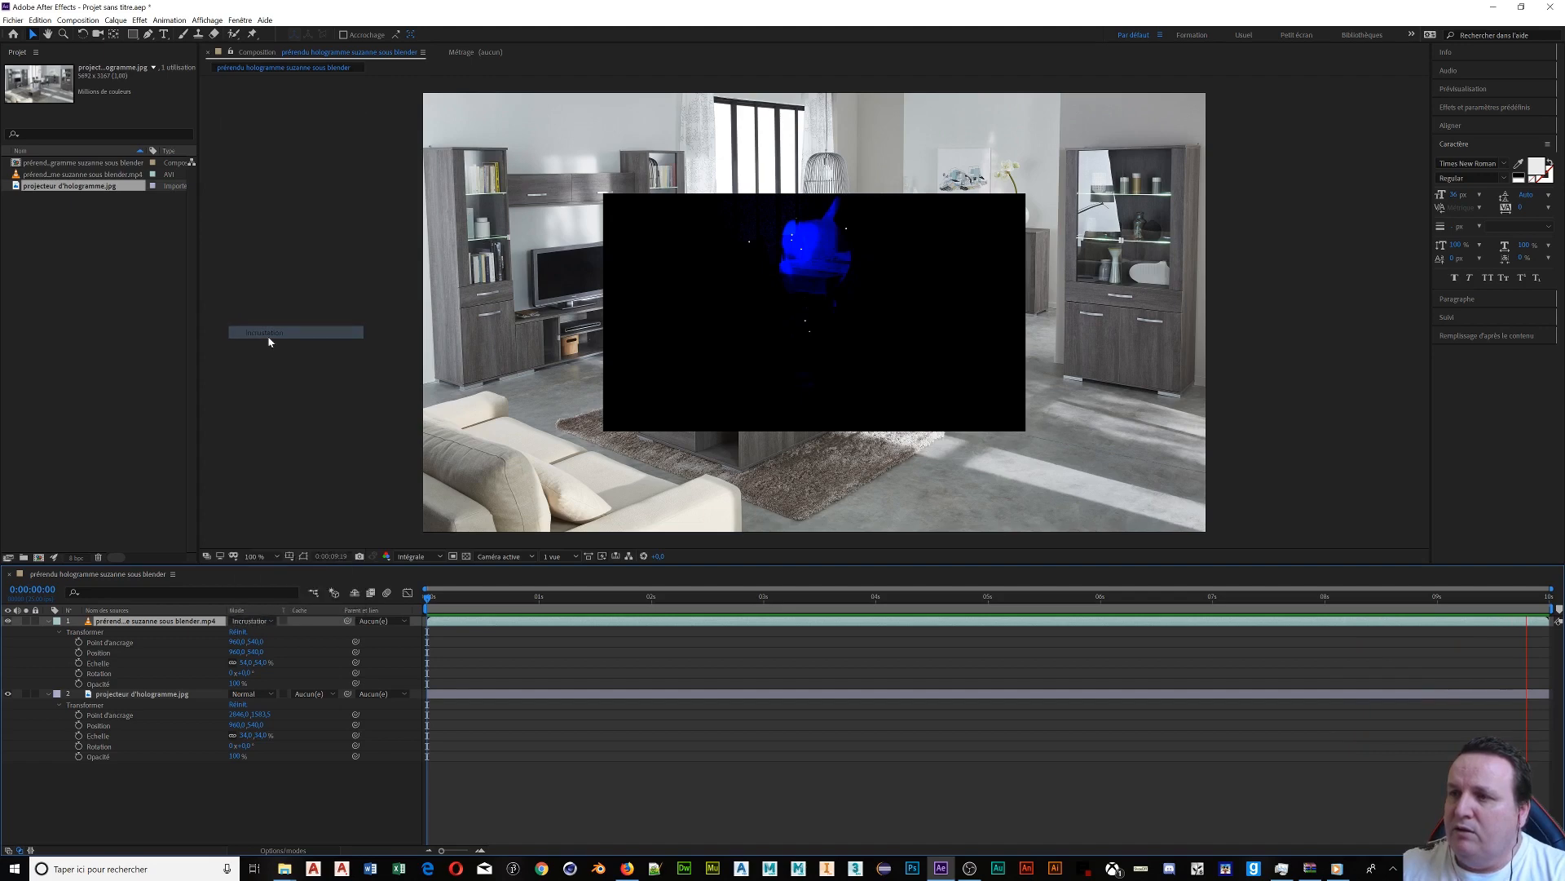
click(273, 622)
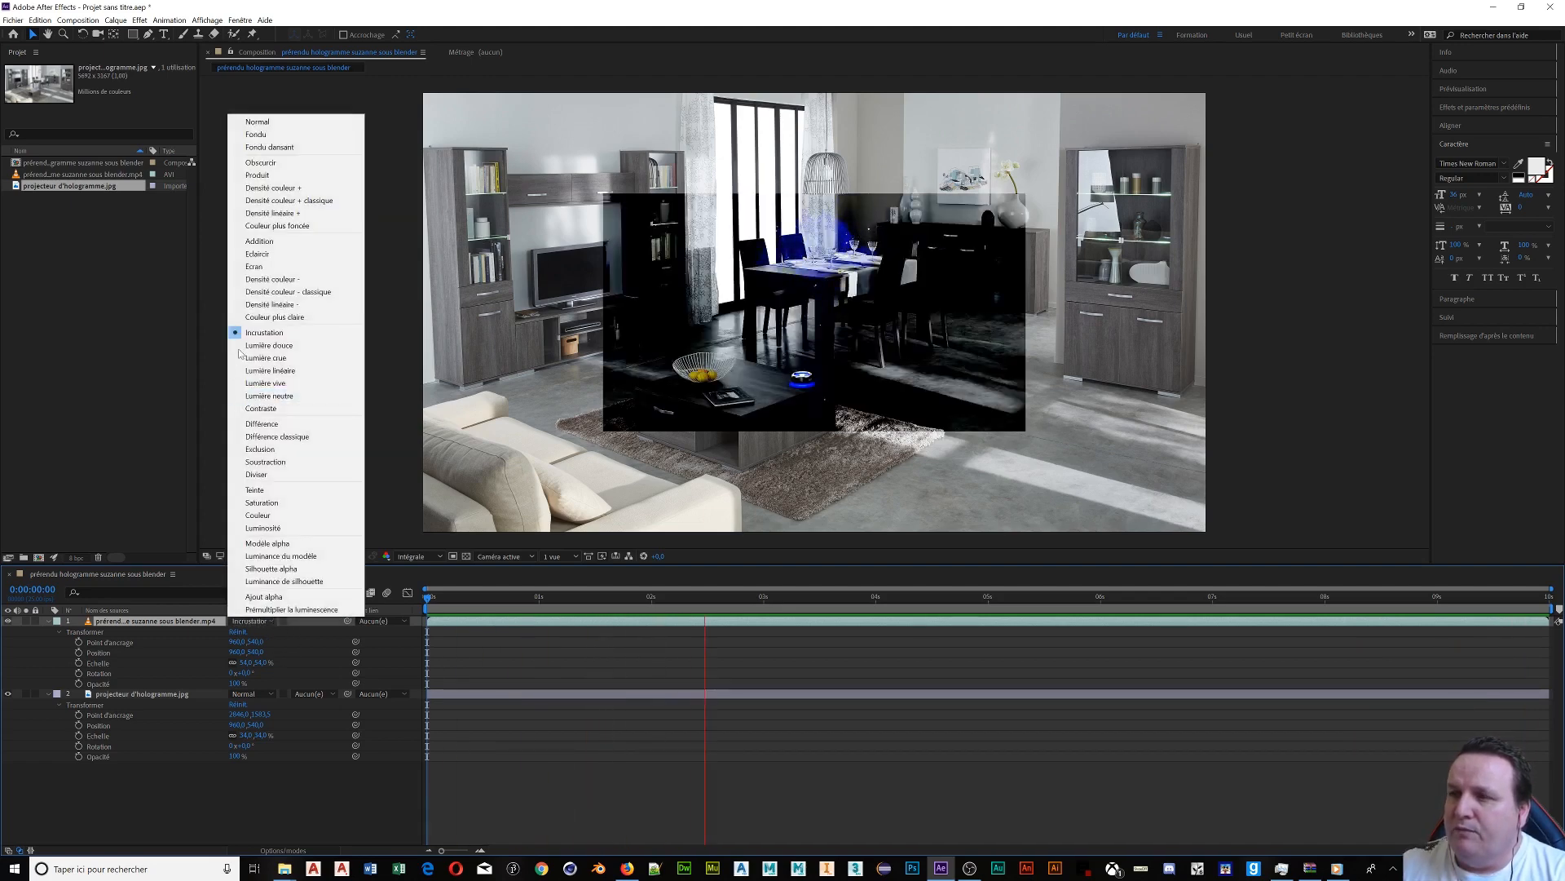
click(259, 318)
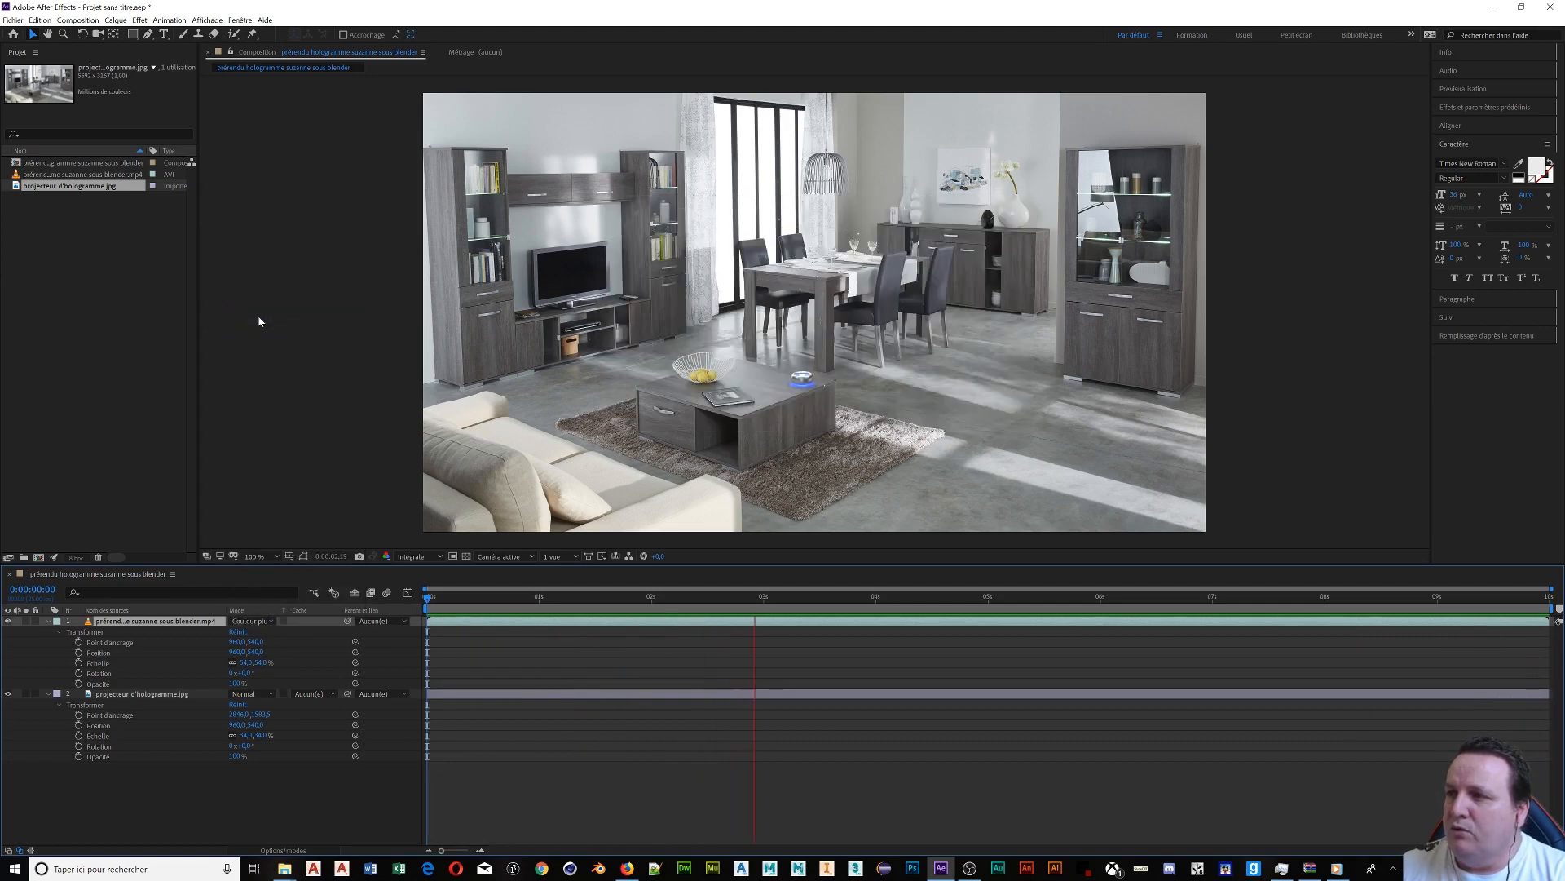
Try the Densité couleur - and Densité couleur + blending modes on the hologram video layer.
click(268, 622)
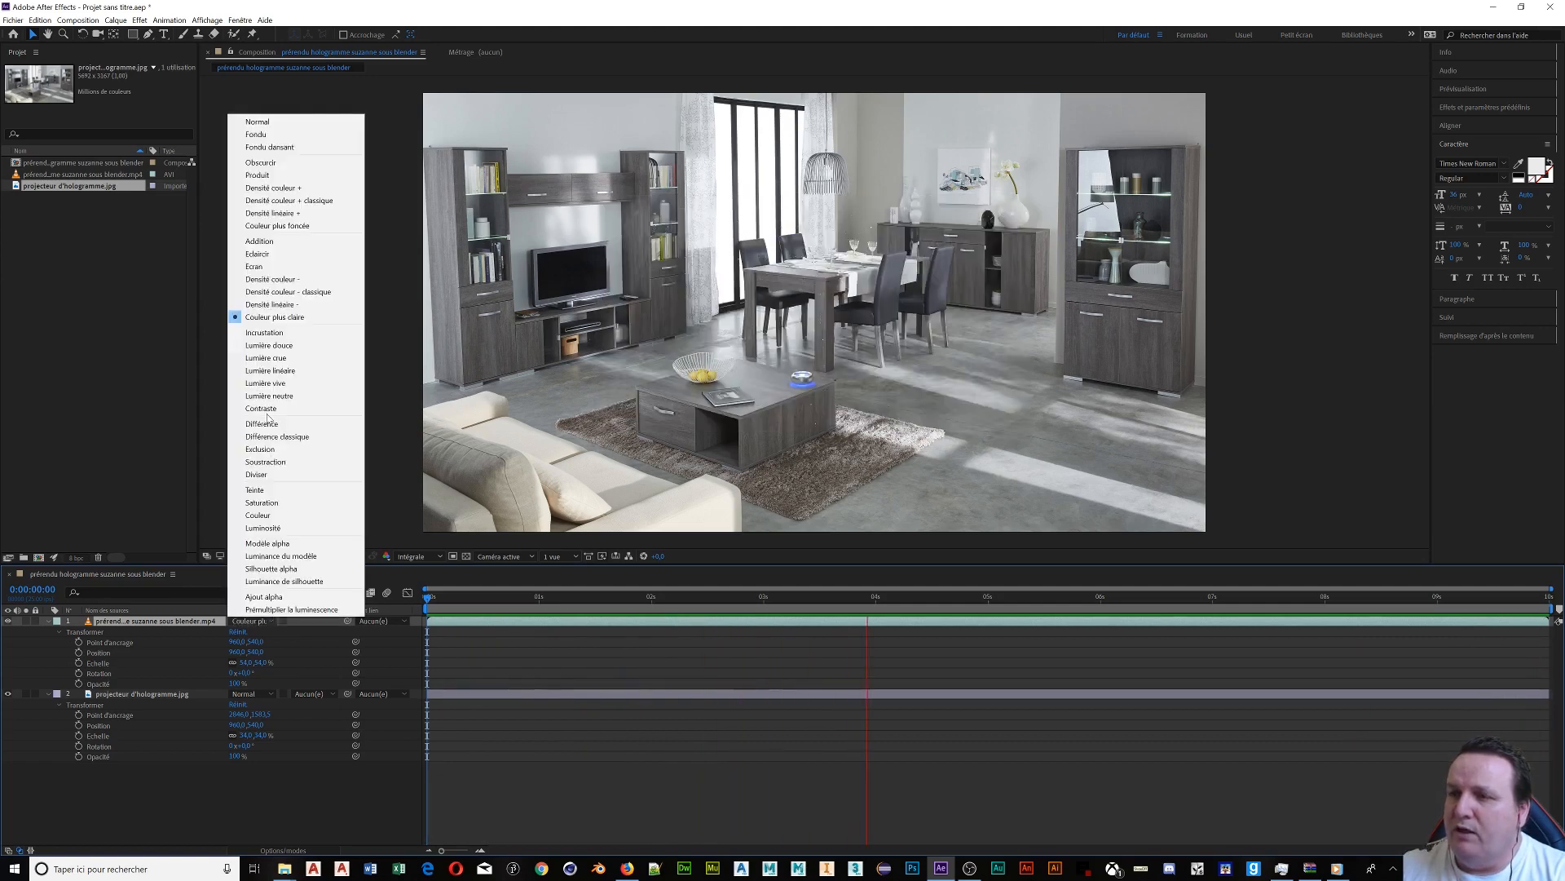
click(262, 280)
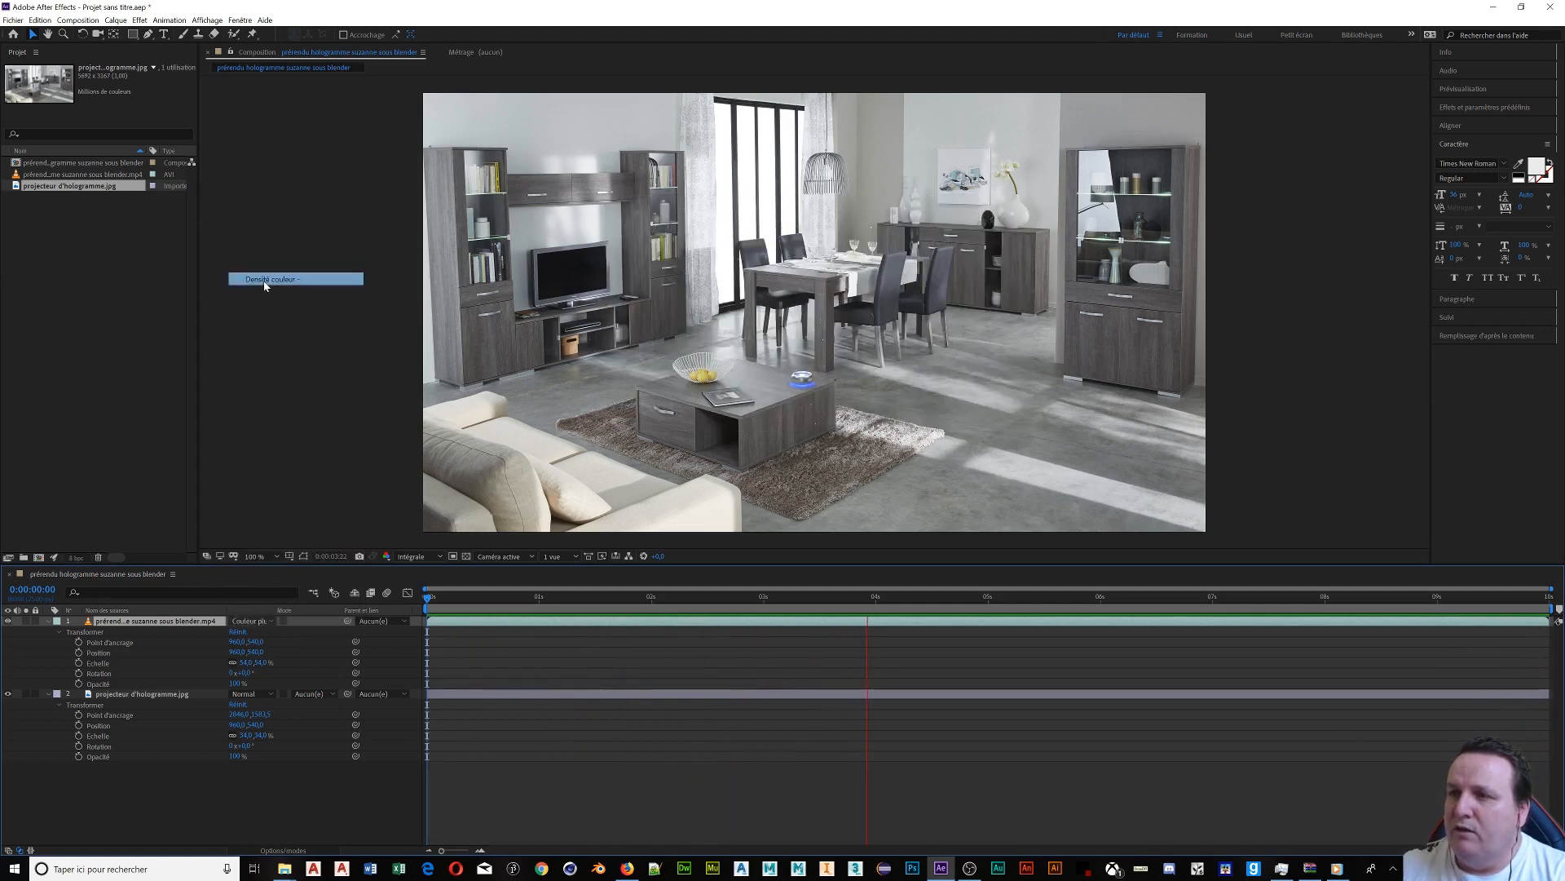
click(271, 620)
click(257, 194)
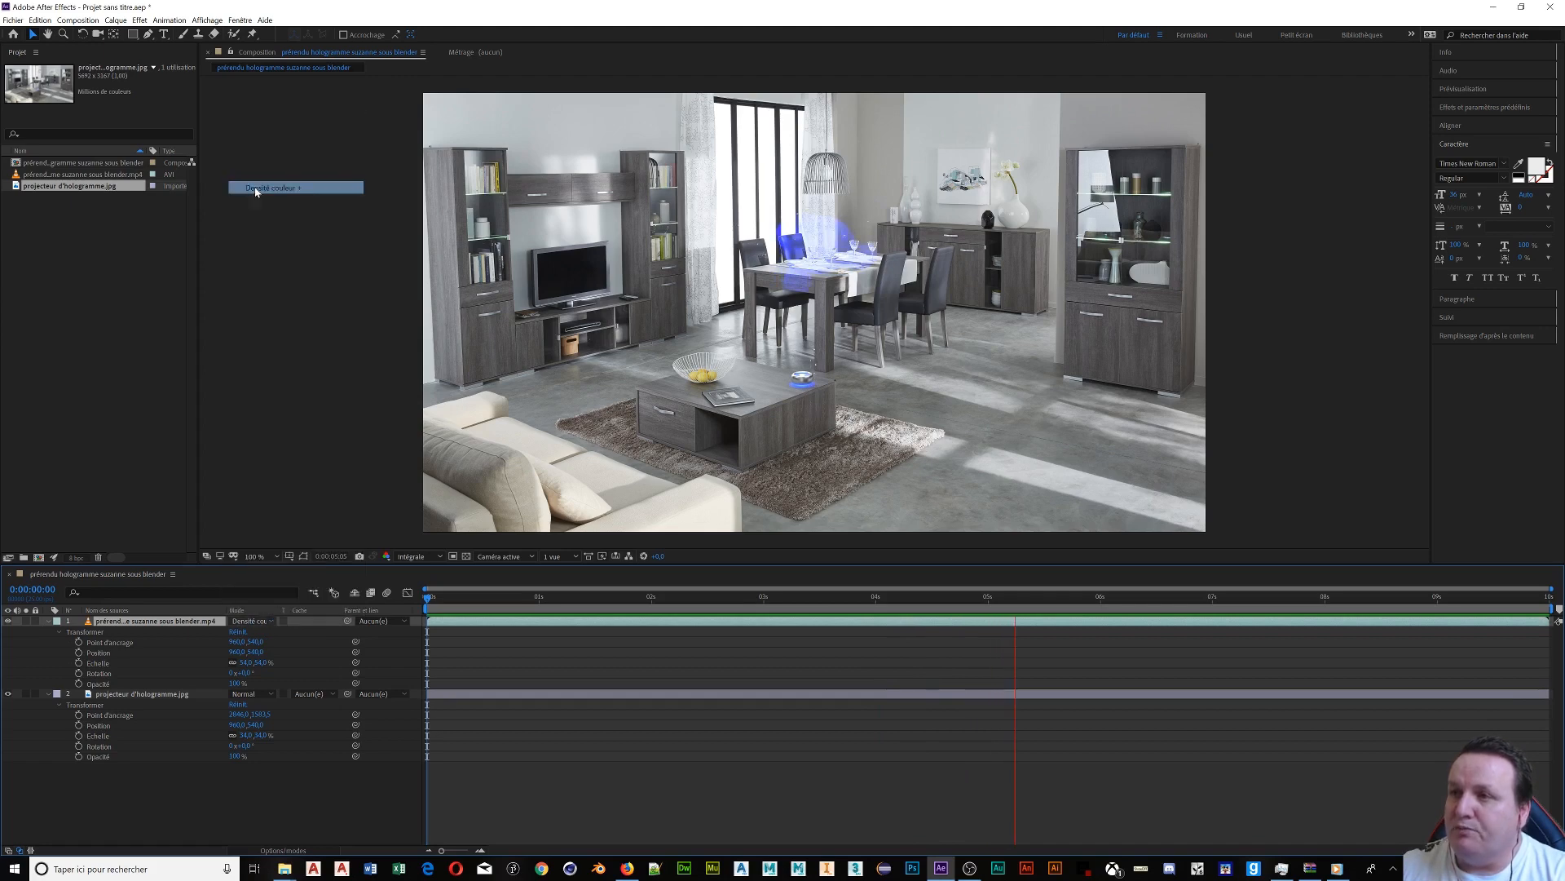
Set the hologram video layer's blending mode to Différence and reduce the projector image's opacity to 40%.
click(269, 620)
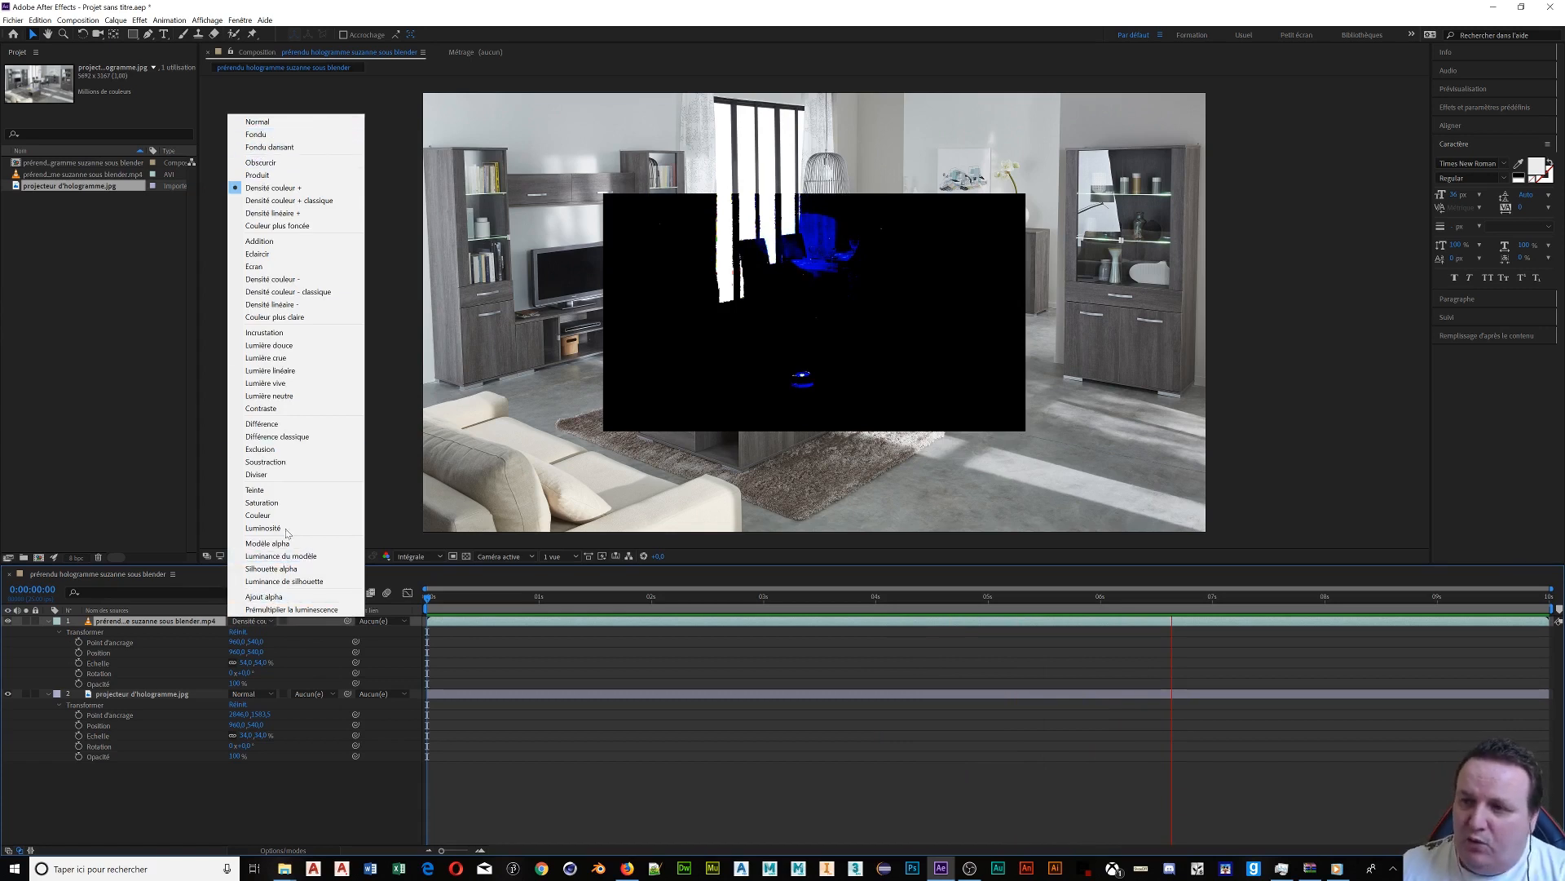
click(270, 425)
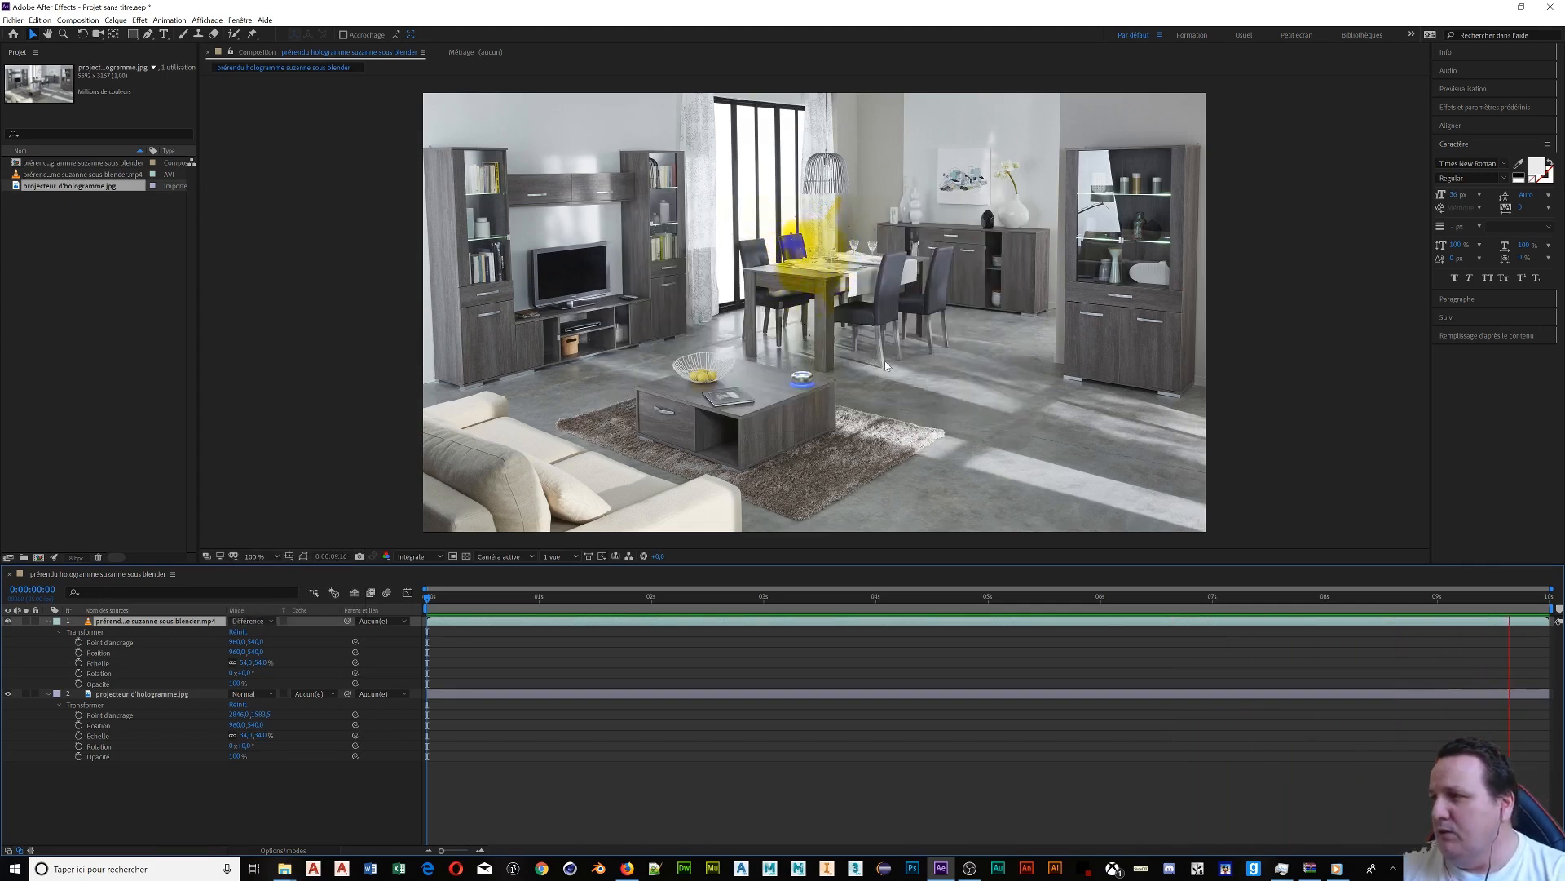
scroll(886, 362, up, 2)
scroll(850, 400, down, 1)
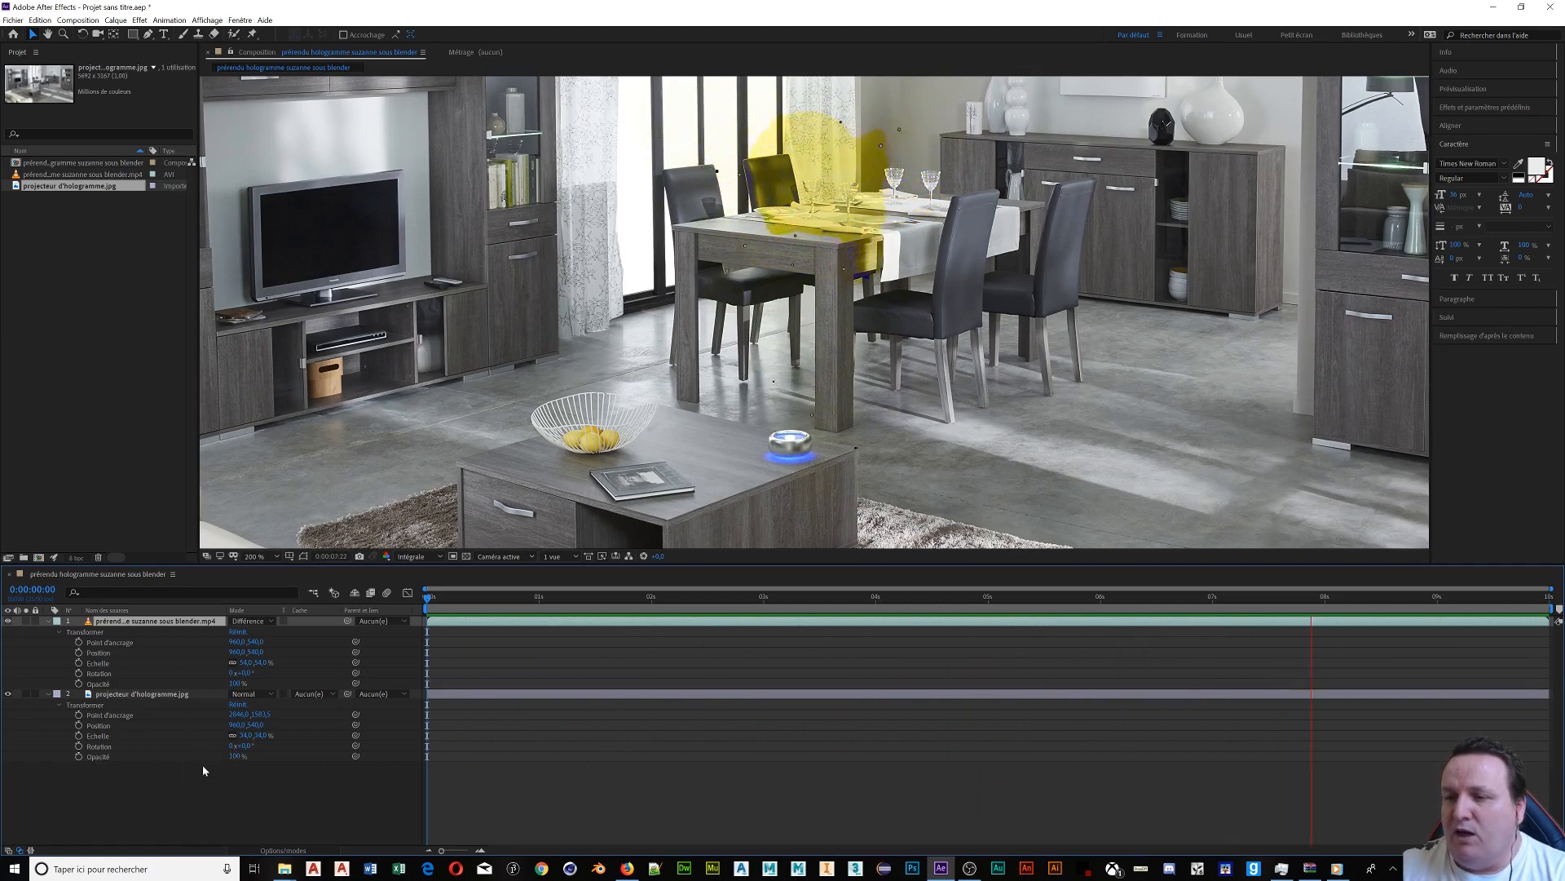
drag(237, 756, 216, 758)
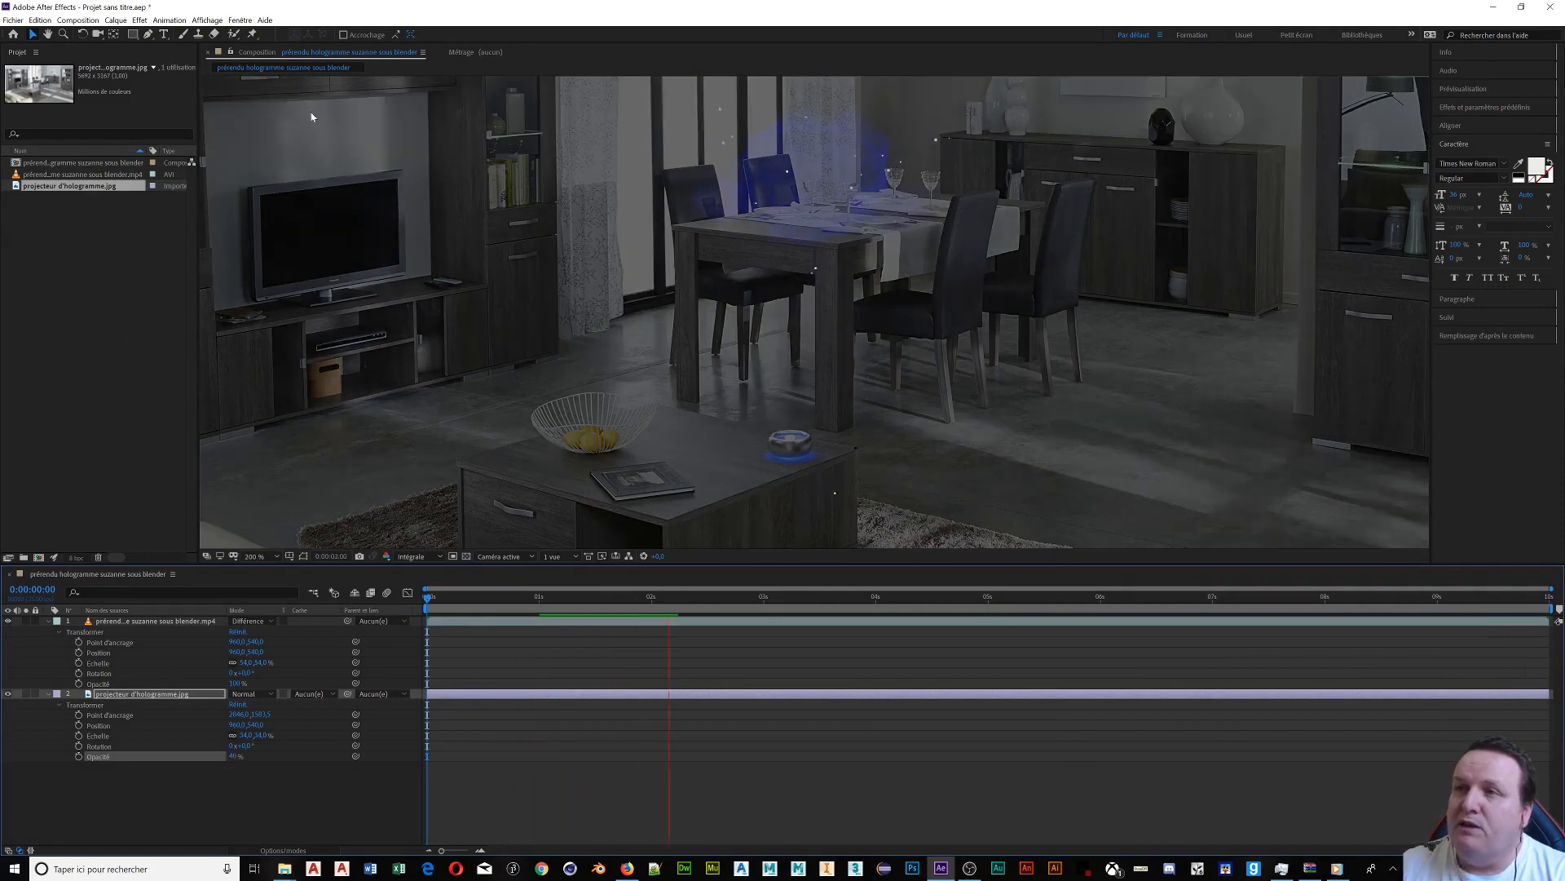
Try a sampled blue as the background colour in the composition settings.
click(78, 20)
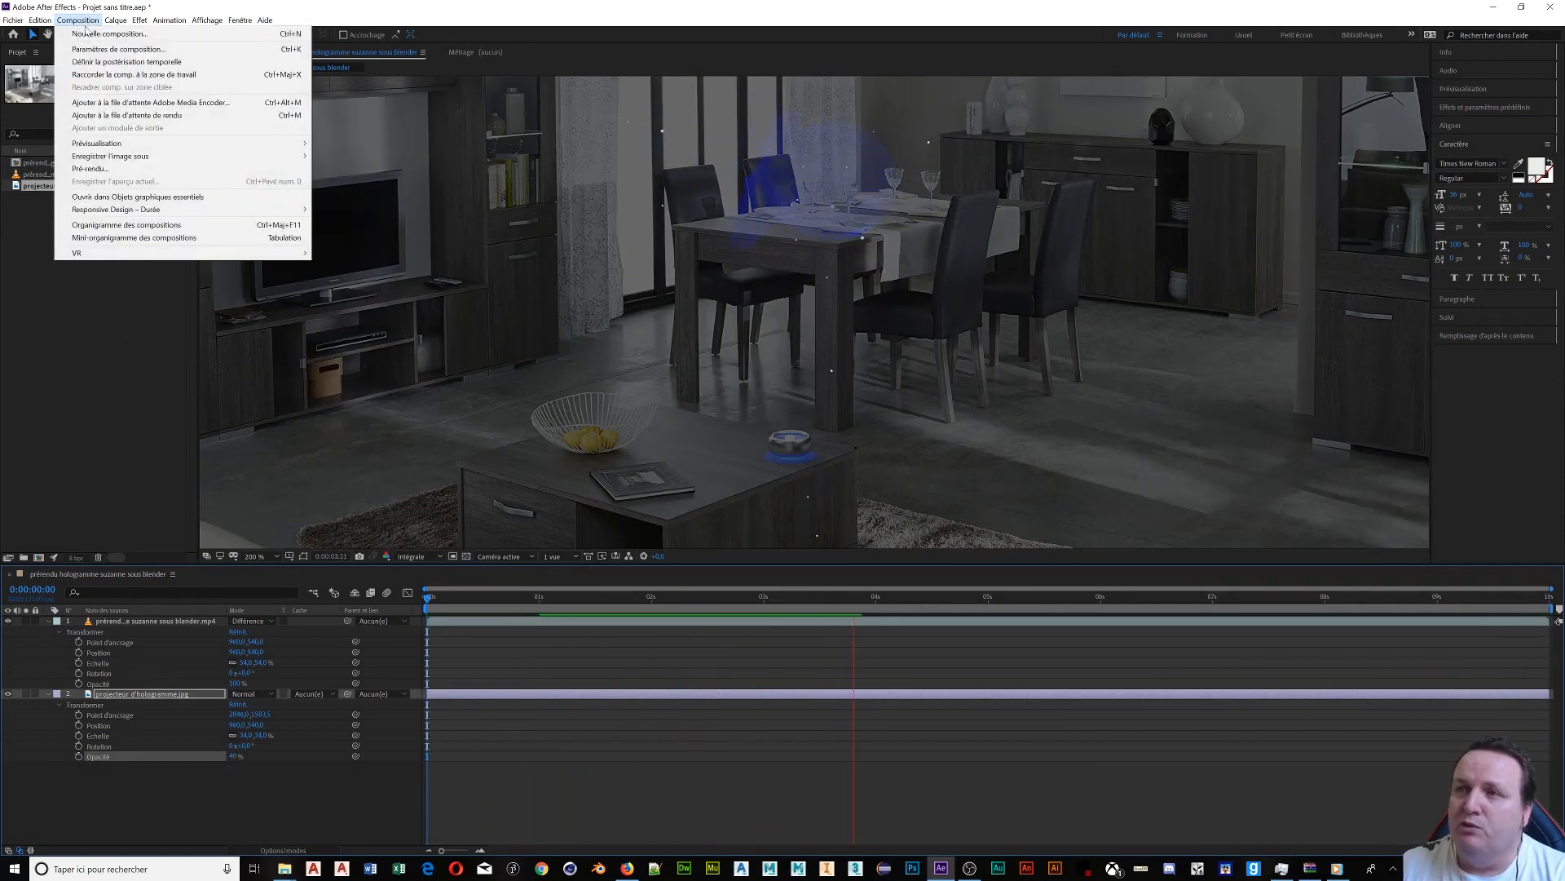
click(105, 46)
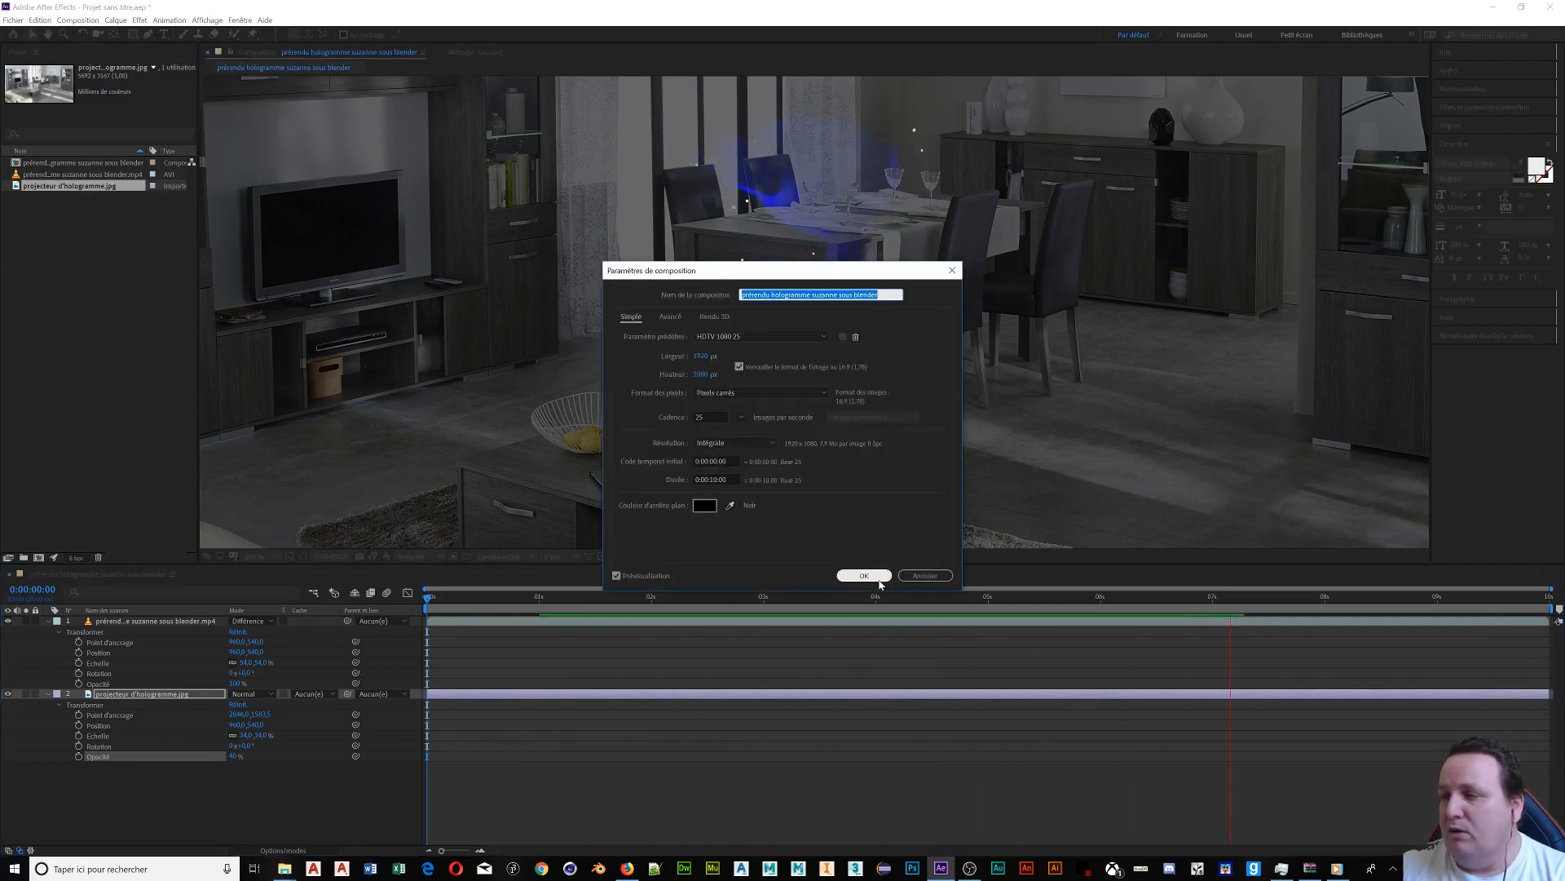
click(730, 505)
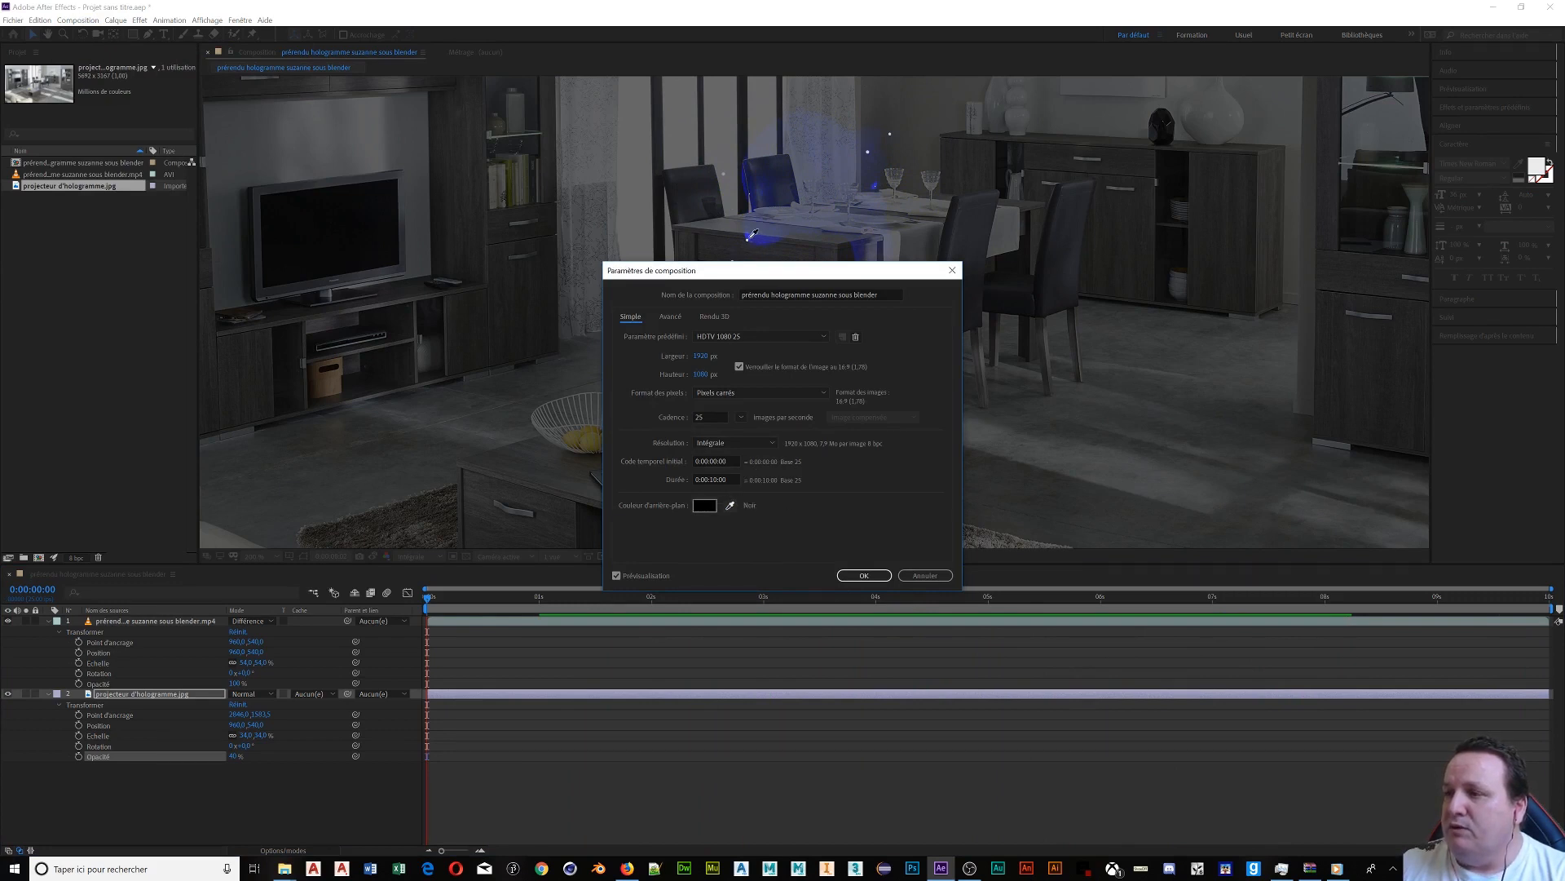
click(247, 641)
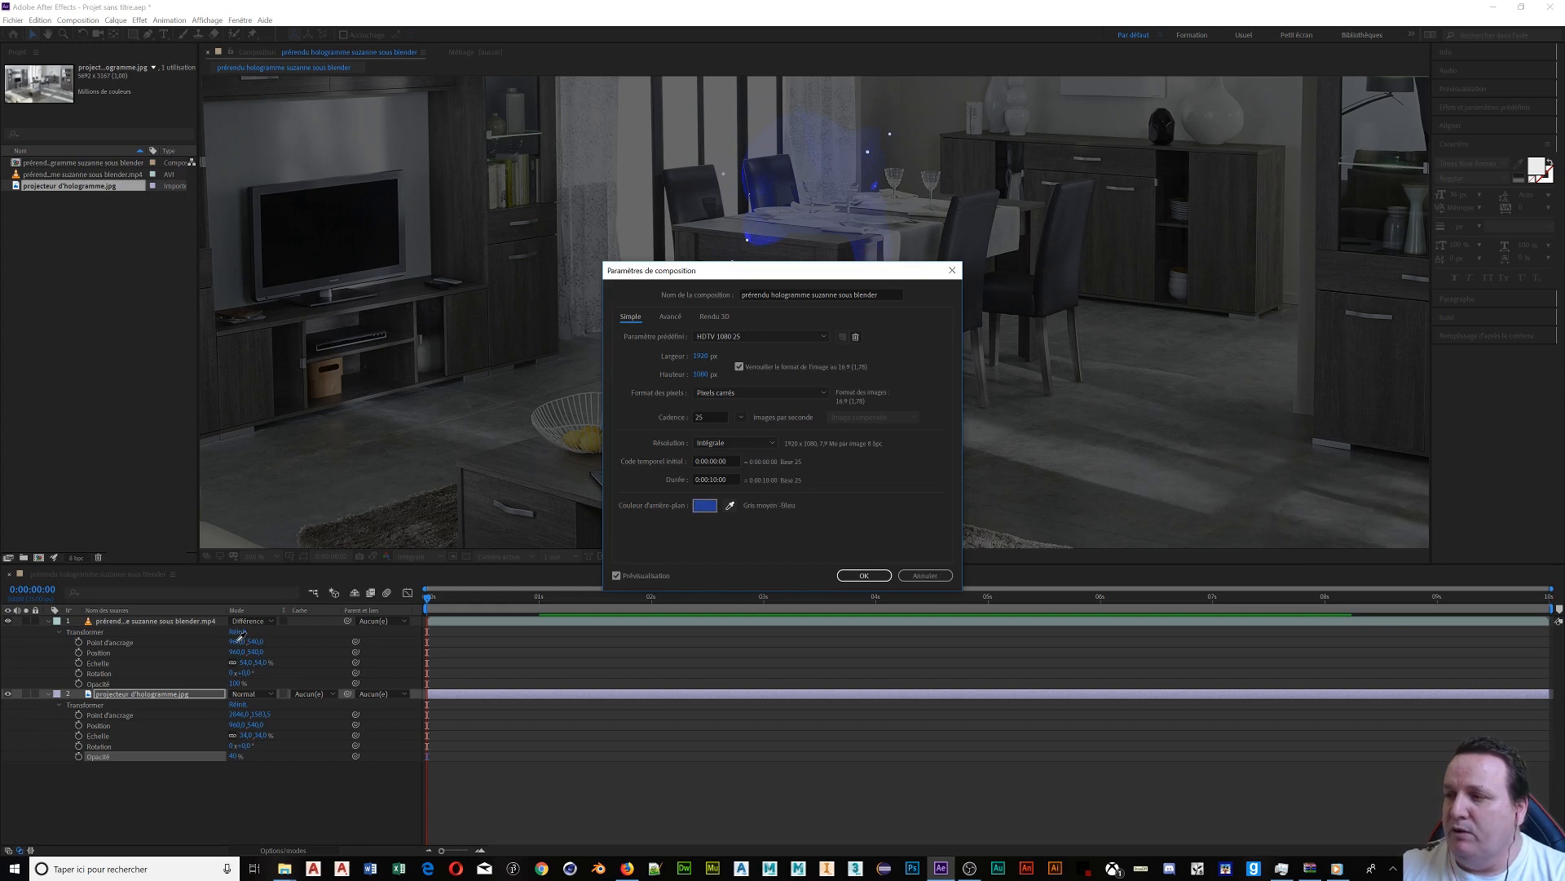
click(240, 635)
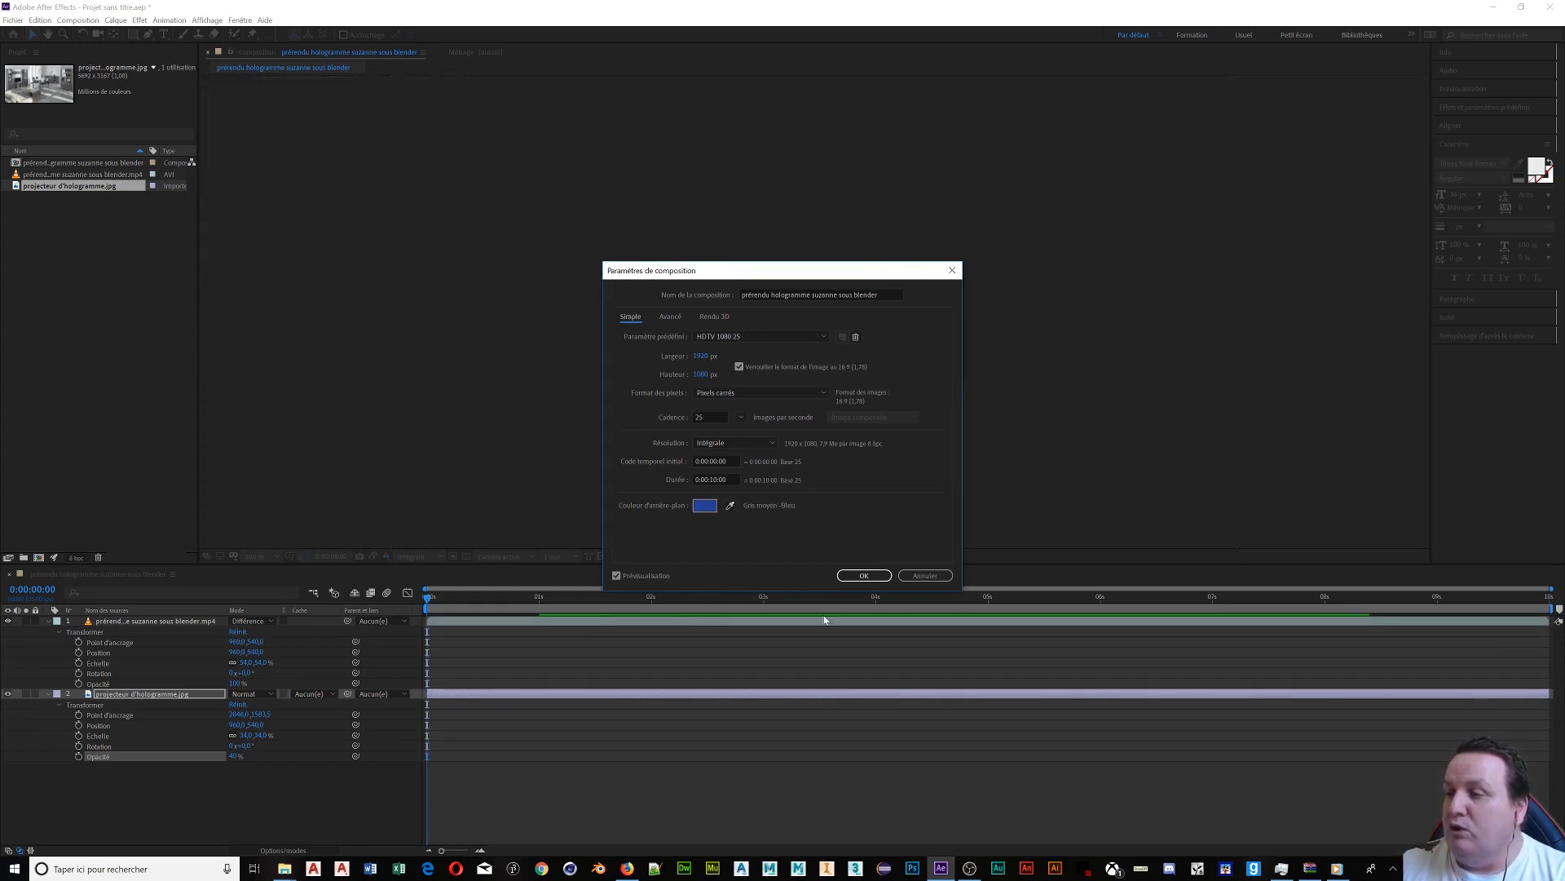
Set the composition's background colour back to black (000000) and apply the composition settings.
click(705, 505)
text(000000)
click(902, 359)
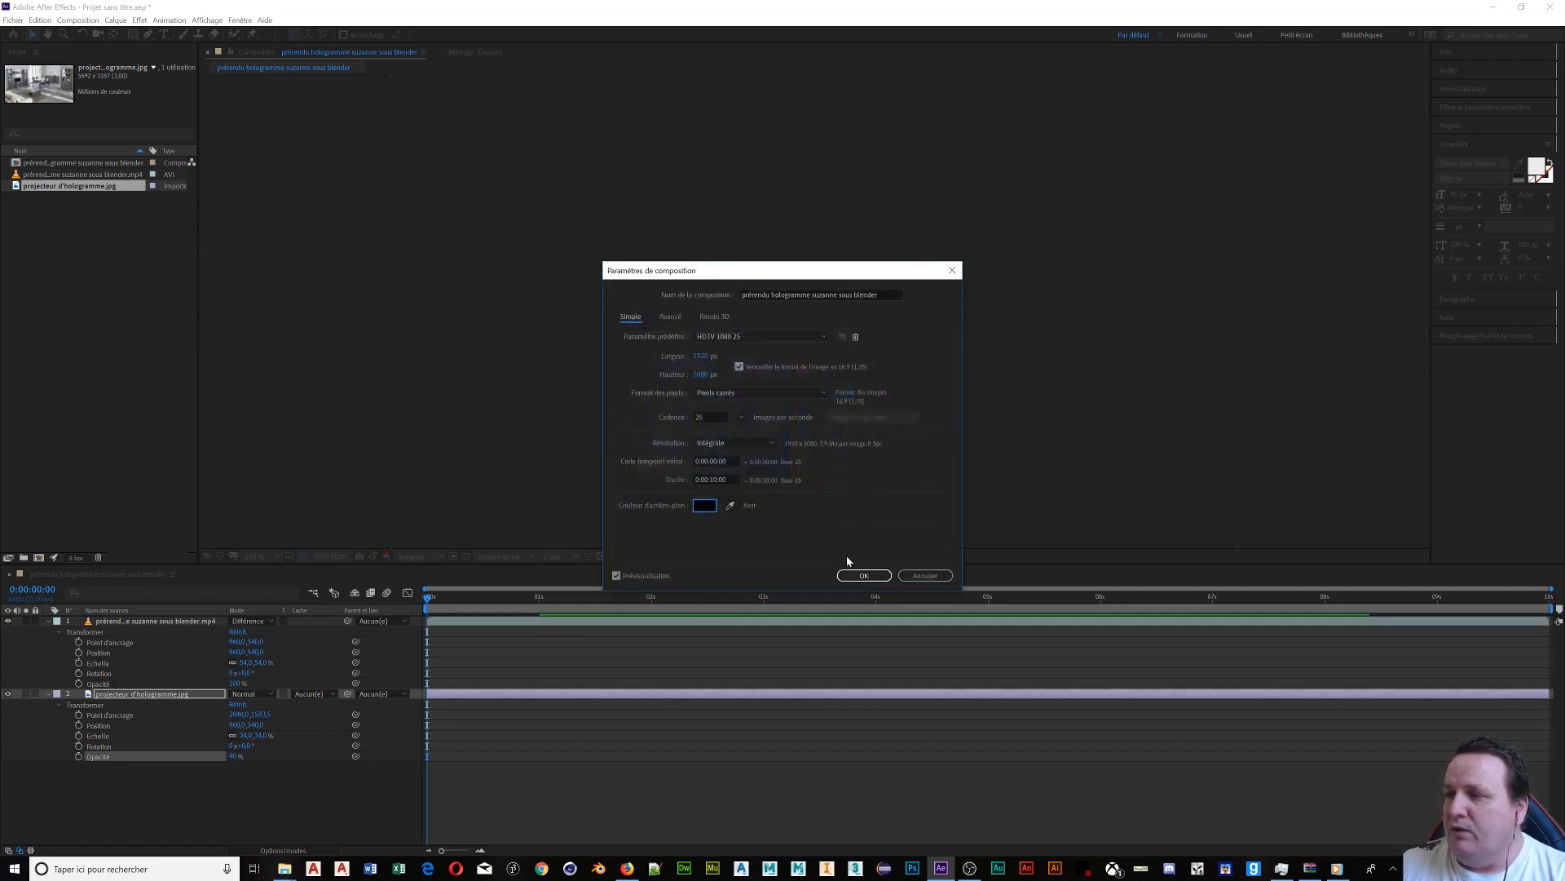
click(864, 575)
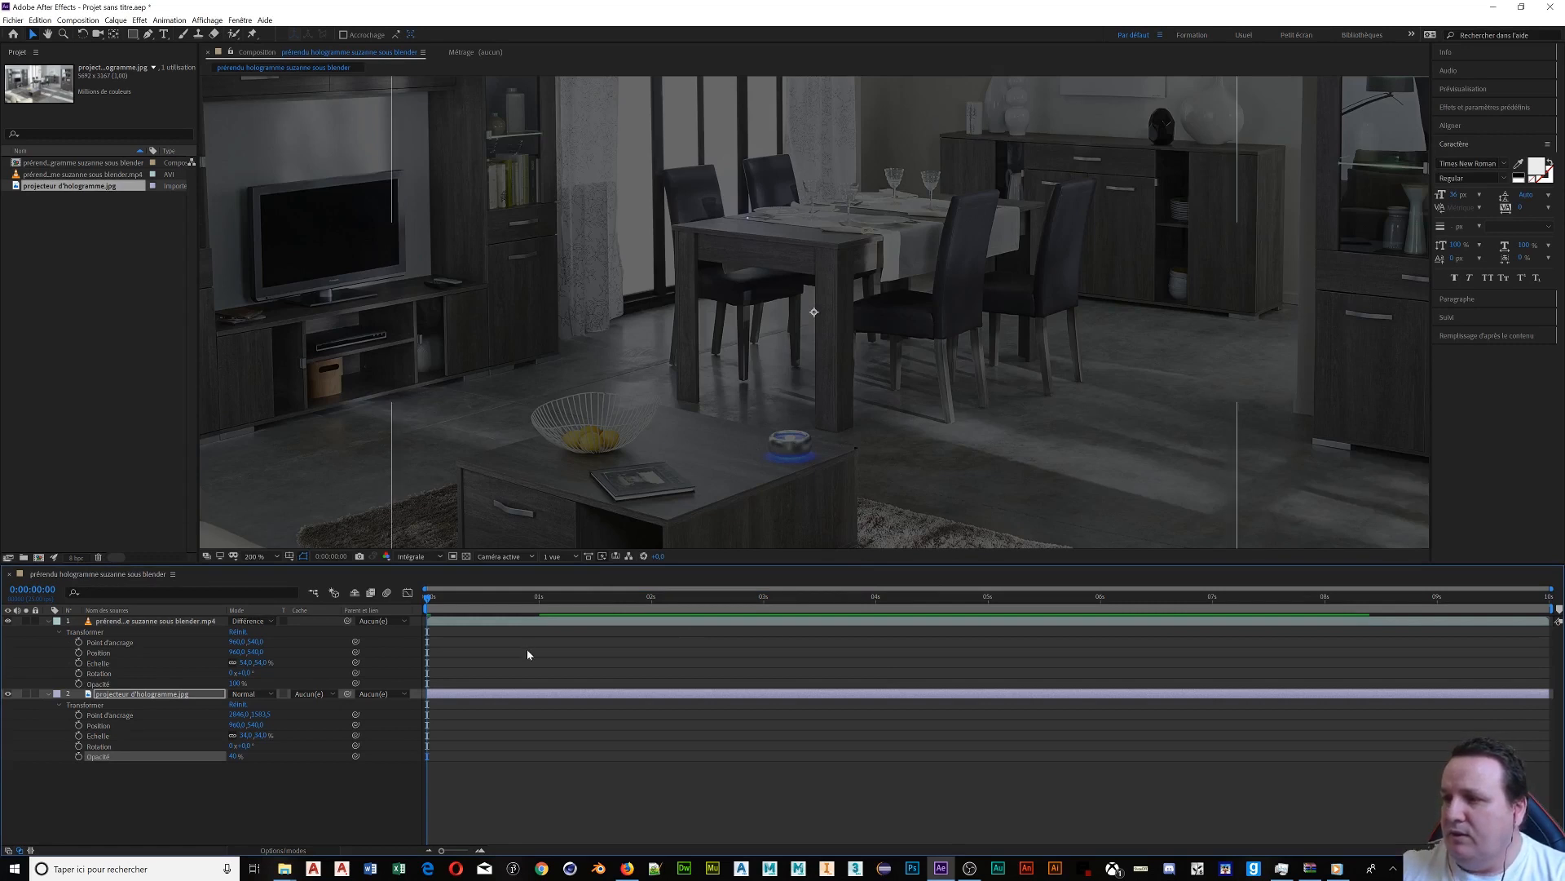
Move the current time to 0:00:03:19 and check the hologram over the darkened room in the full frame.
click(638, 610)
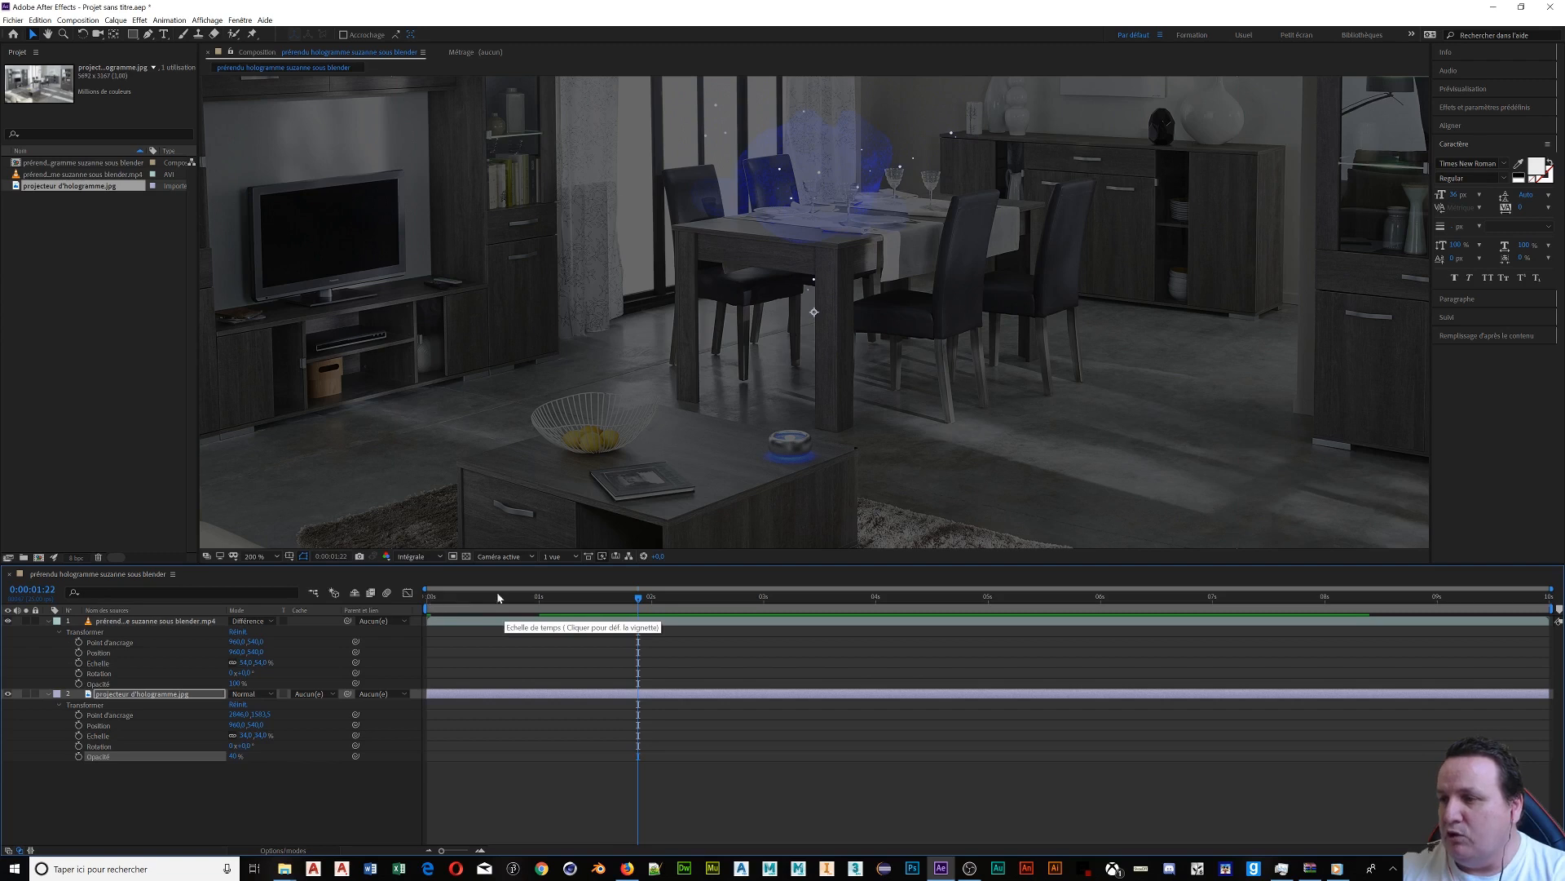
click(849, 608)
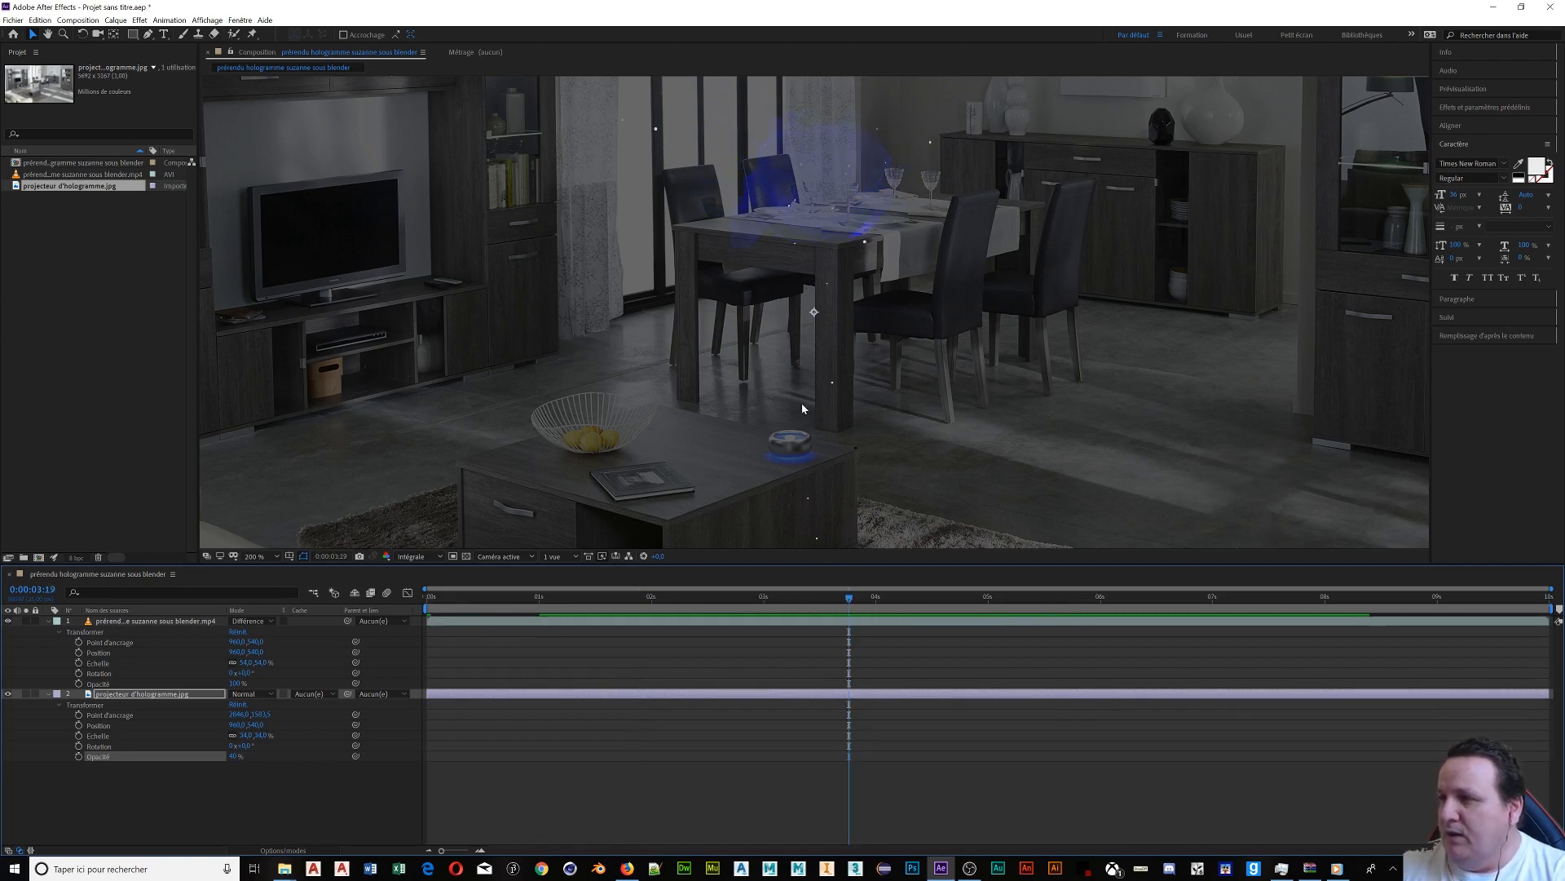
key(comma)
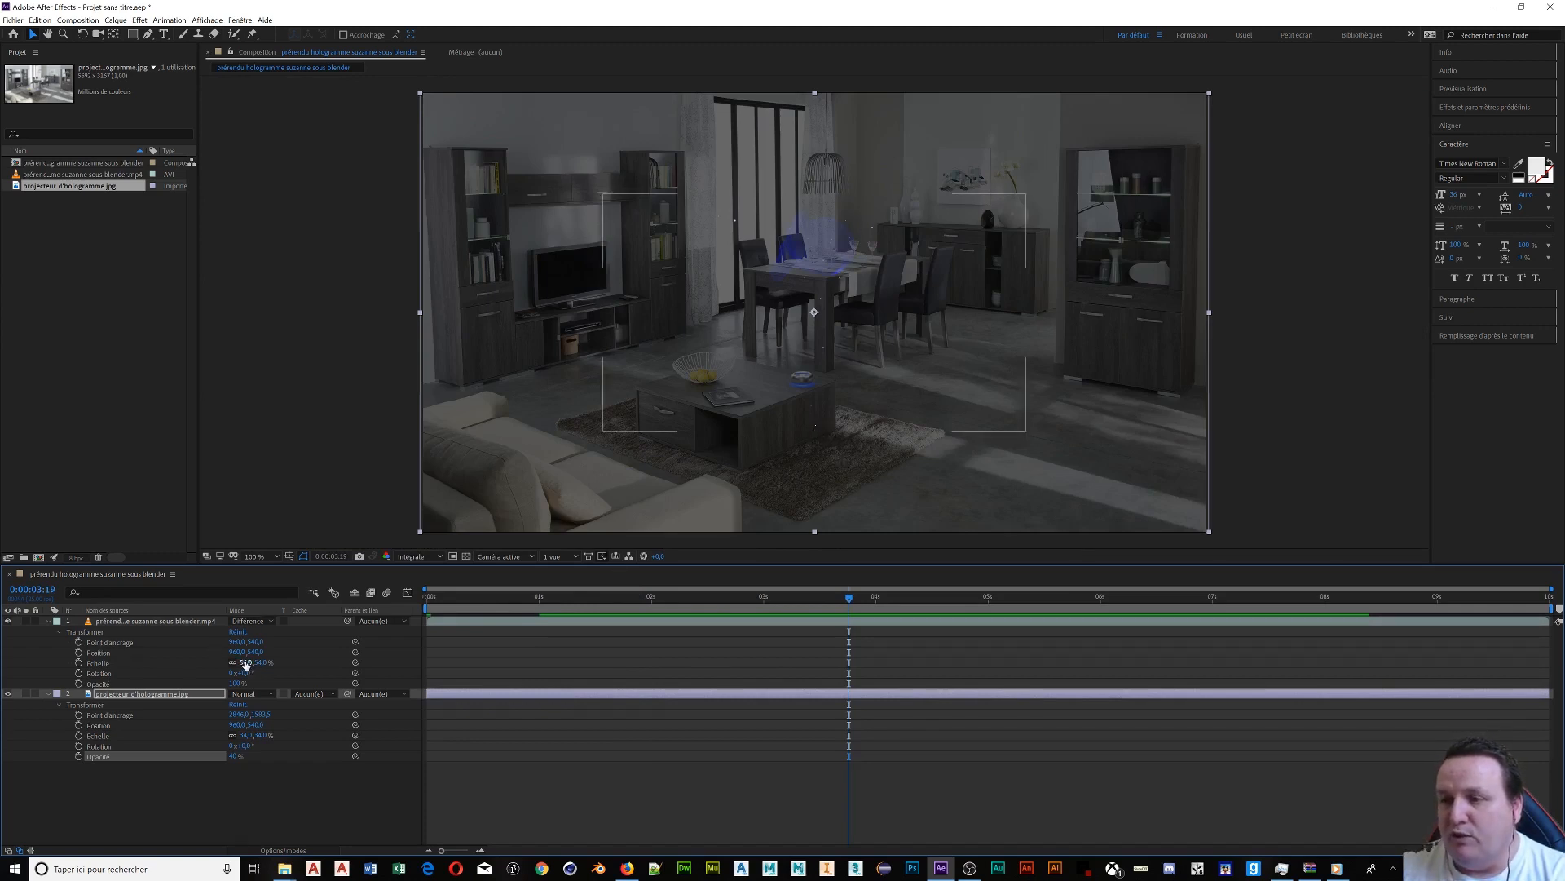
Scale the hologram video layer to 37% and move it above the projector on the coffee table.
click(111, 624)
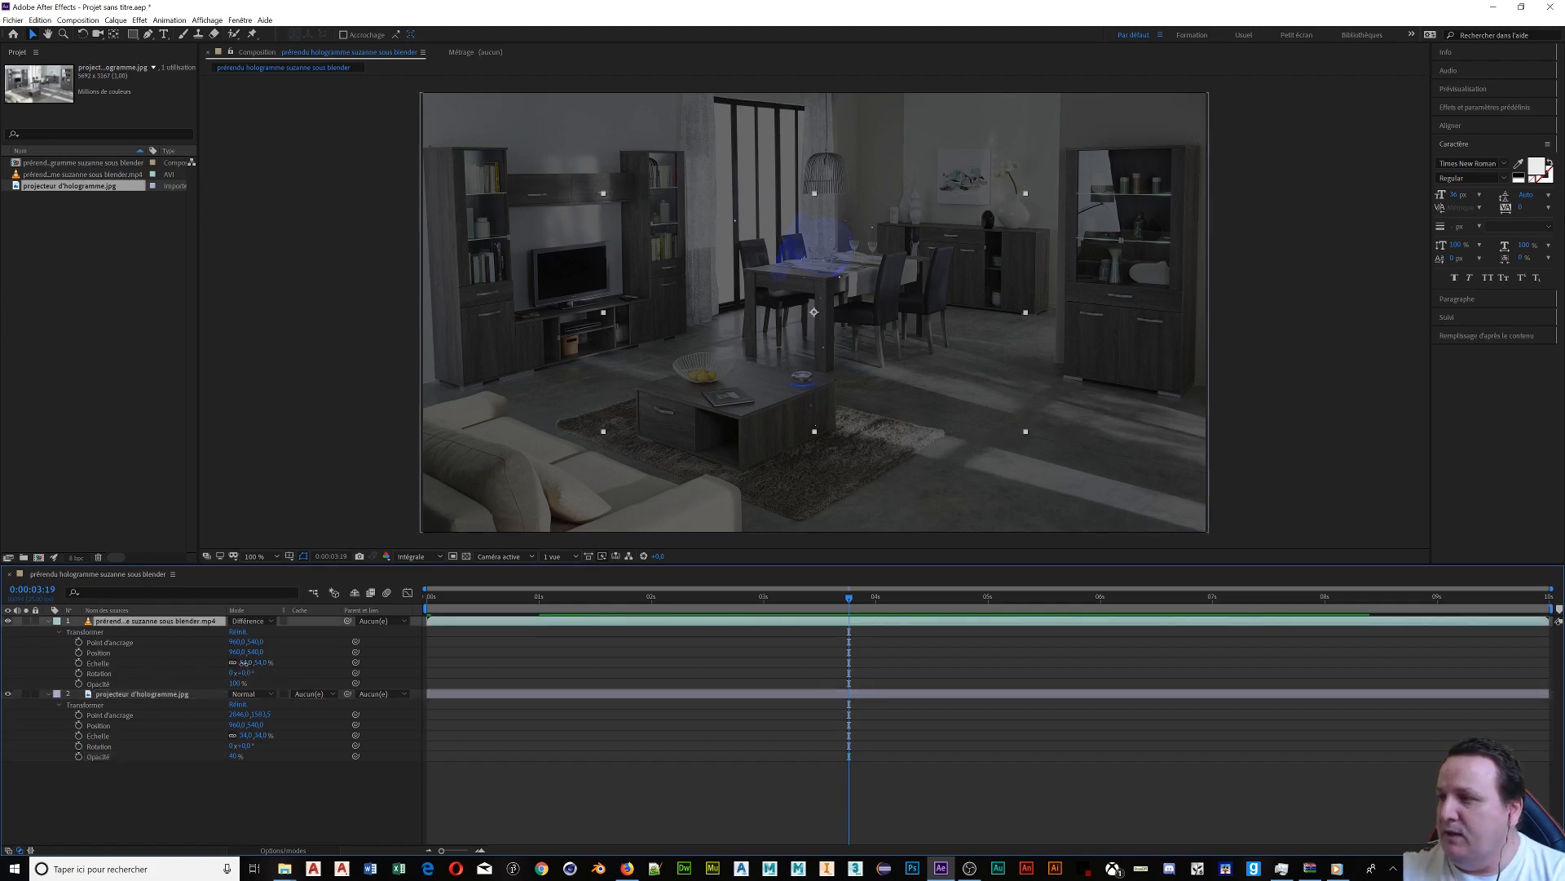
drag(243, 663, 233, 663)
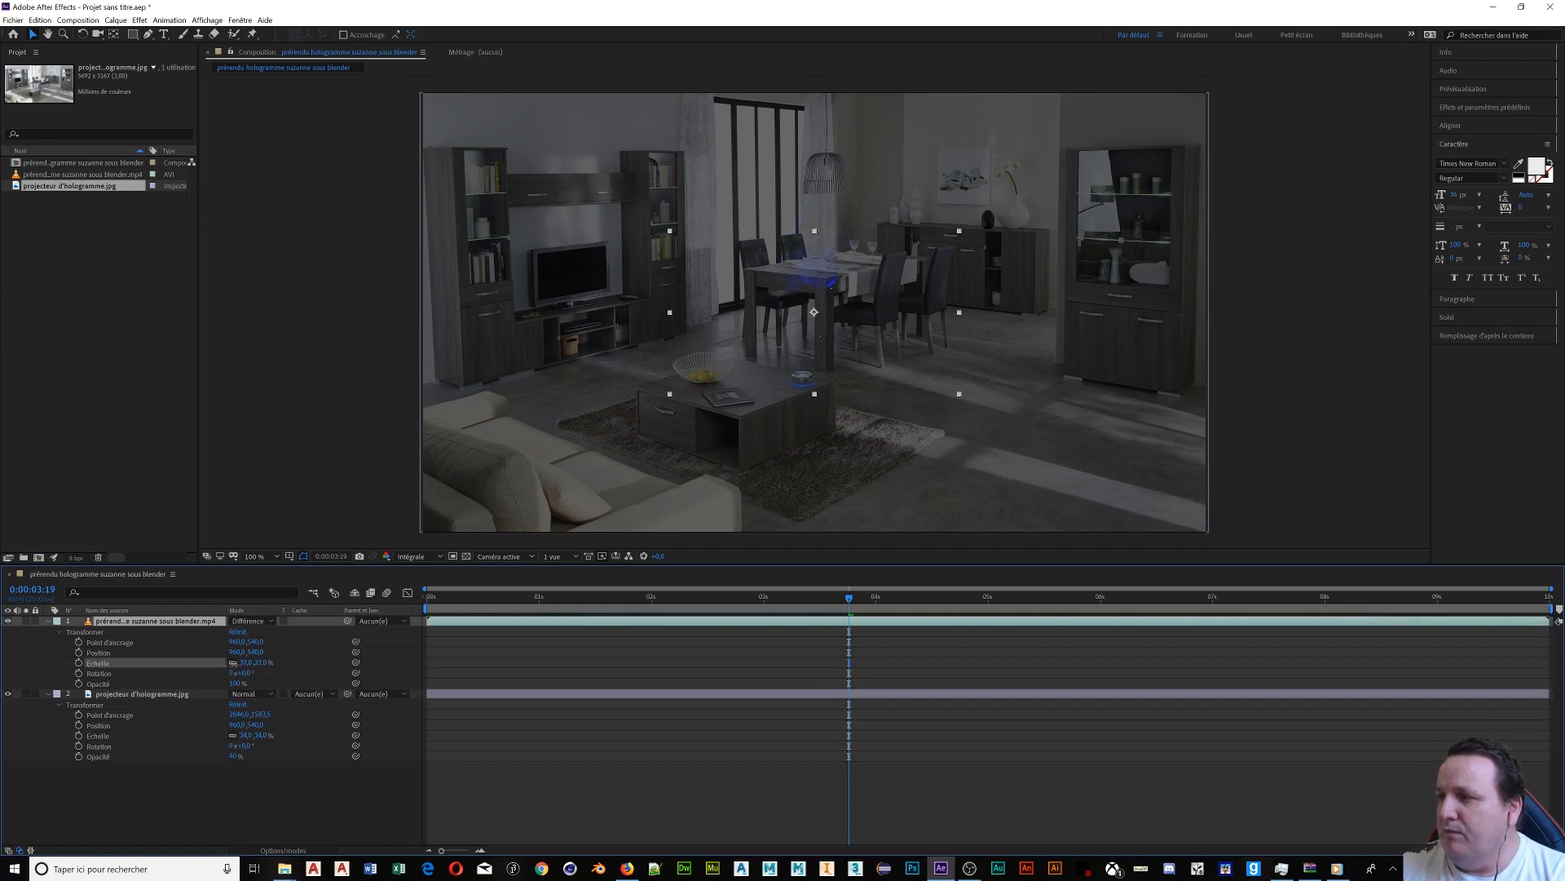
scroll(835, 432, up, 2)
scroll(835, 432, down, 1)
drag(851, 421, 835, 410)
drag(823, 359, 821, 356)
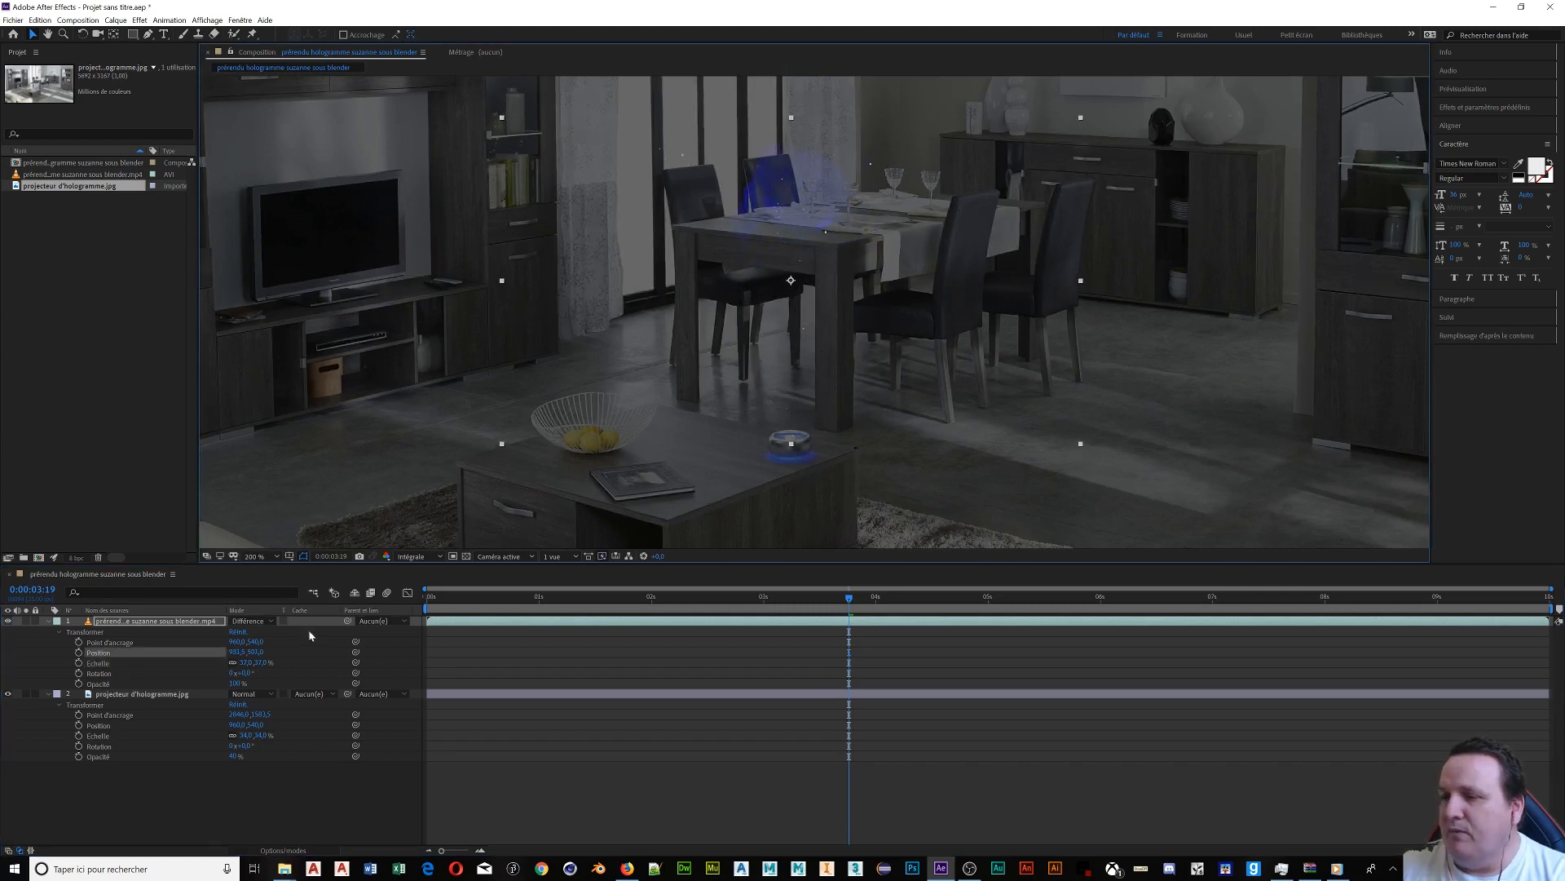
Reduce the hologram layer's scale to 27% and move it down so its beam starts at the projector.
drag(245, 663, 240, 664)
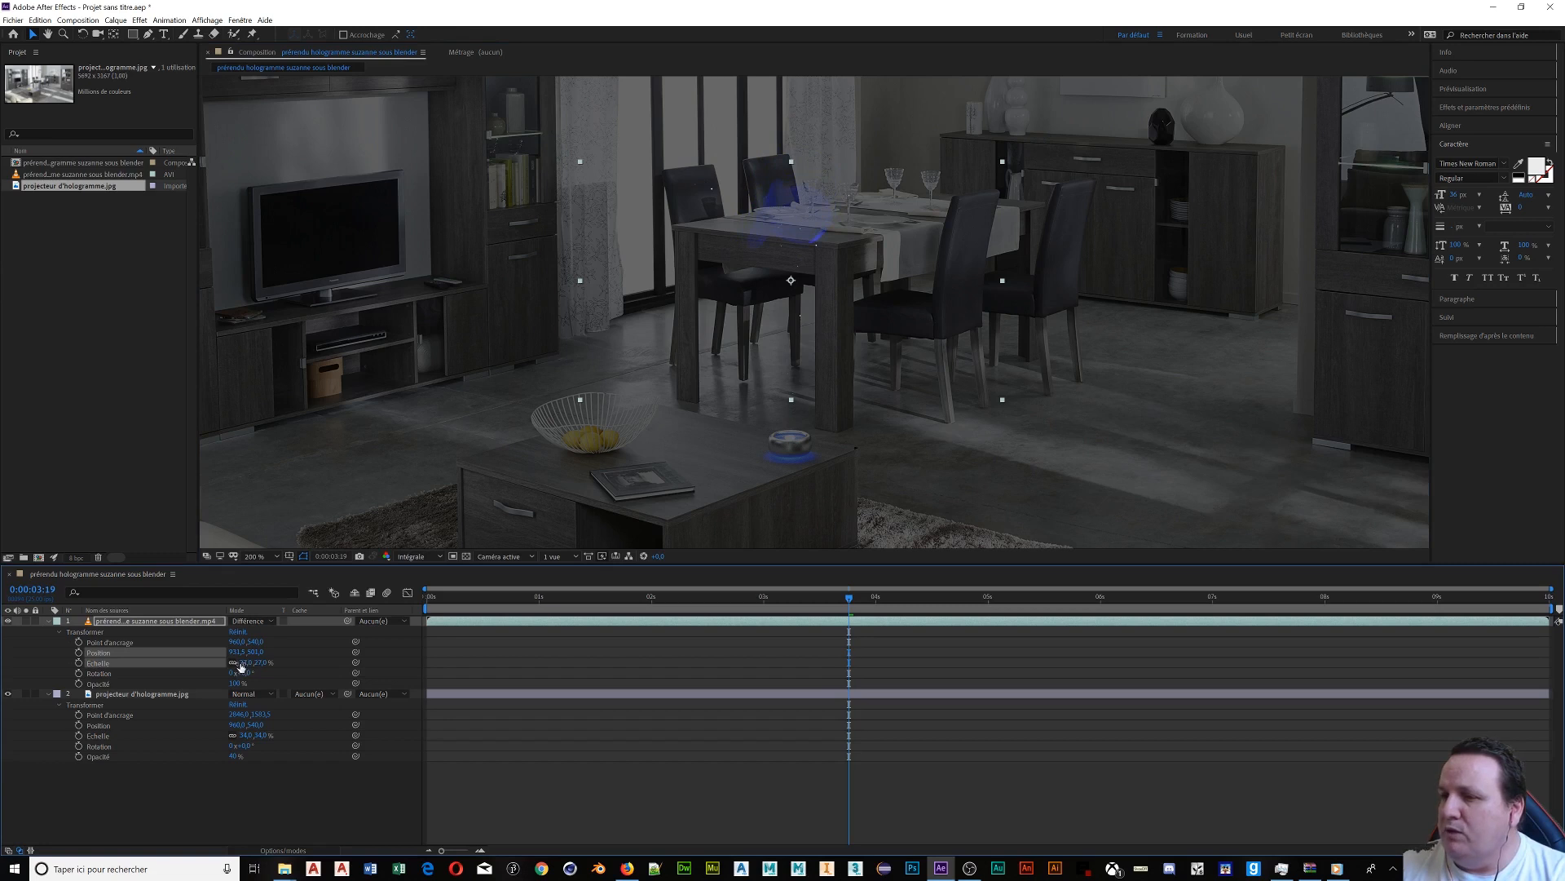
drag(801, 334, 790, 355)
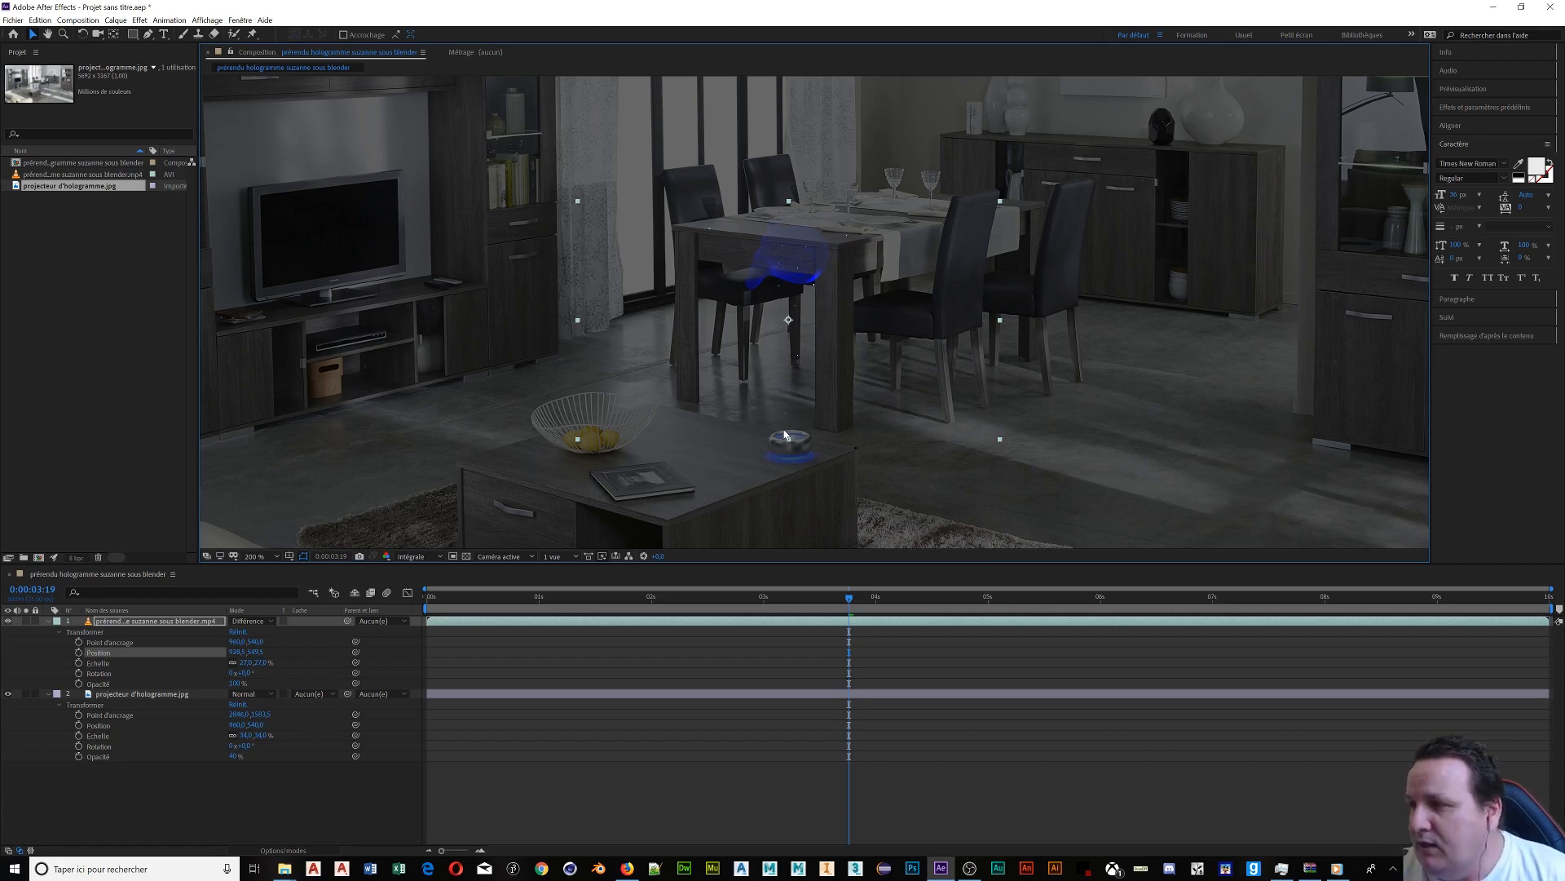
scroll(809, 467, up, 2)
scroll(755, 461, down, 1)
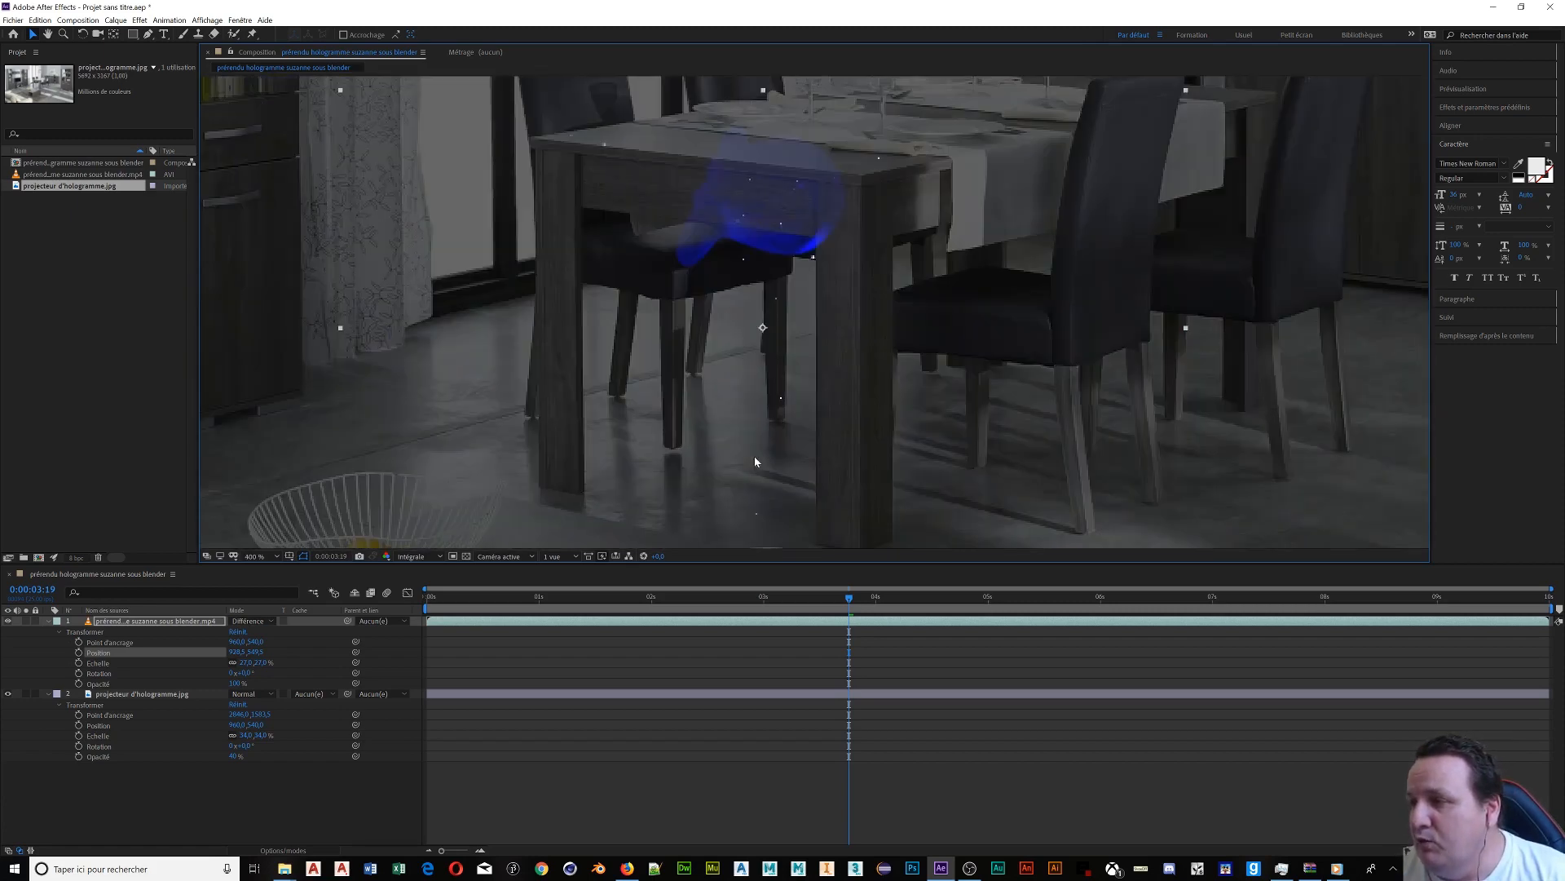
scroll(774, 428, down, 2)
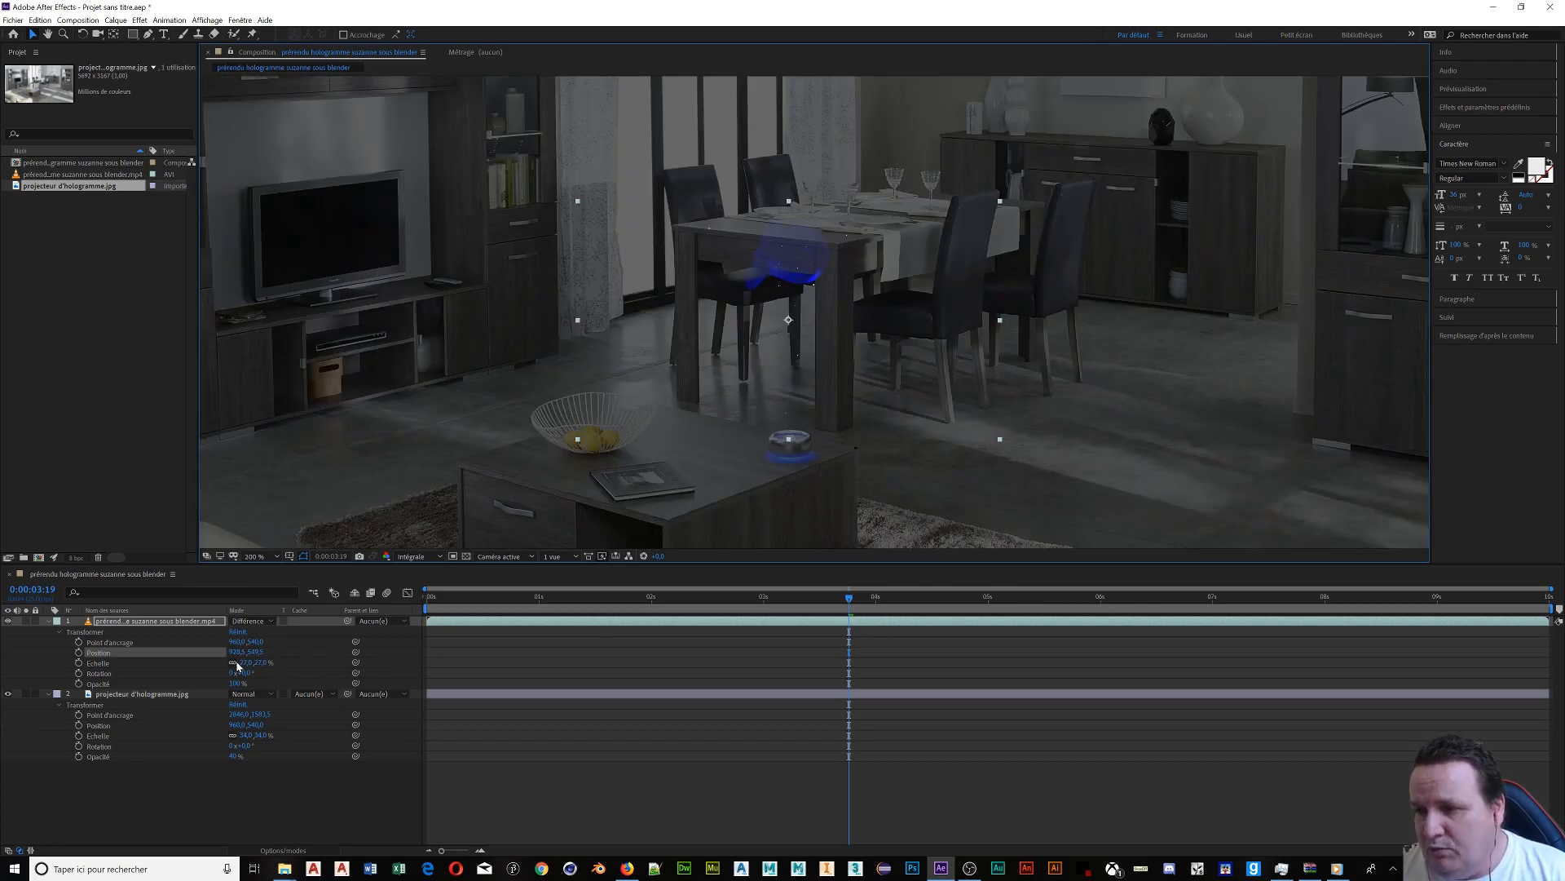
Fine-tune the hologram layer's scale to 25% and realign the base of its beam with the projector.
drag(243, 662, 242, 662)
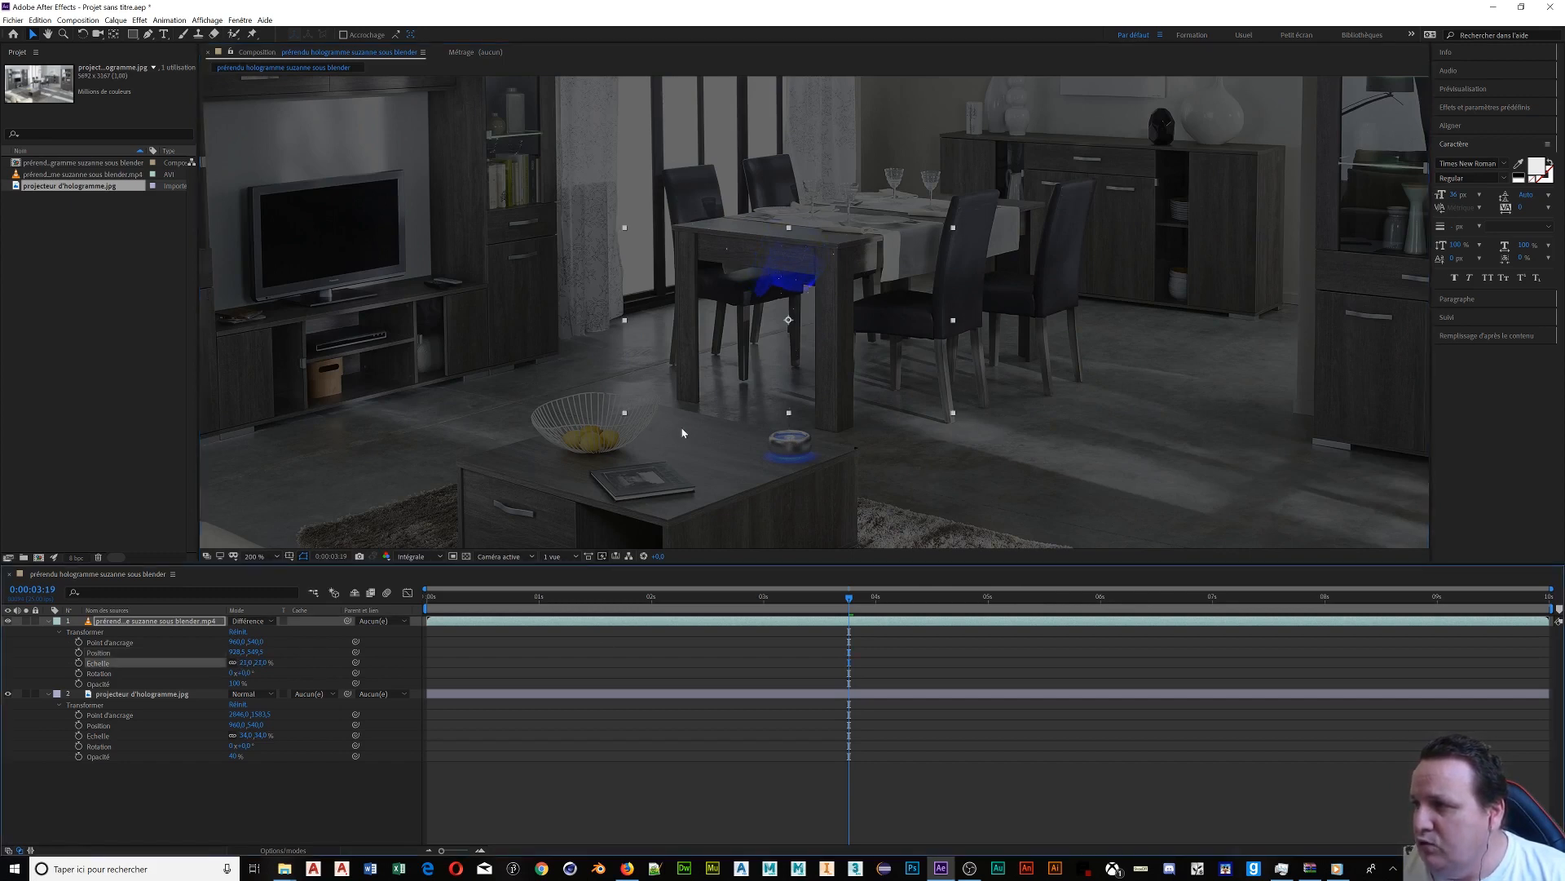
drag(805, 277, 810, 301)
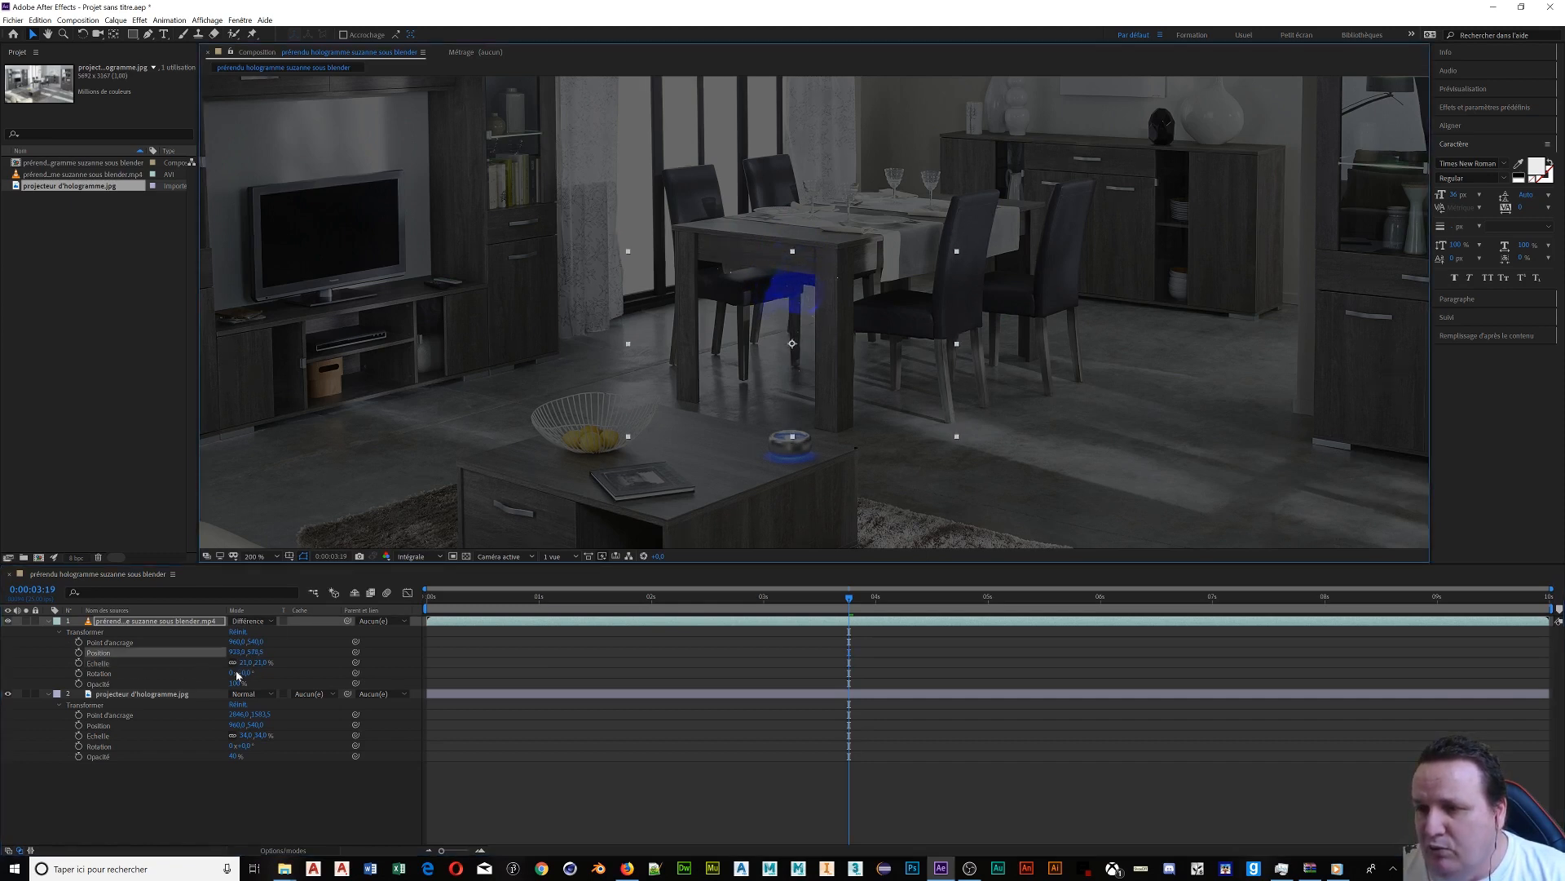
drag(246, 663, 249, 664)
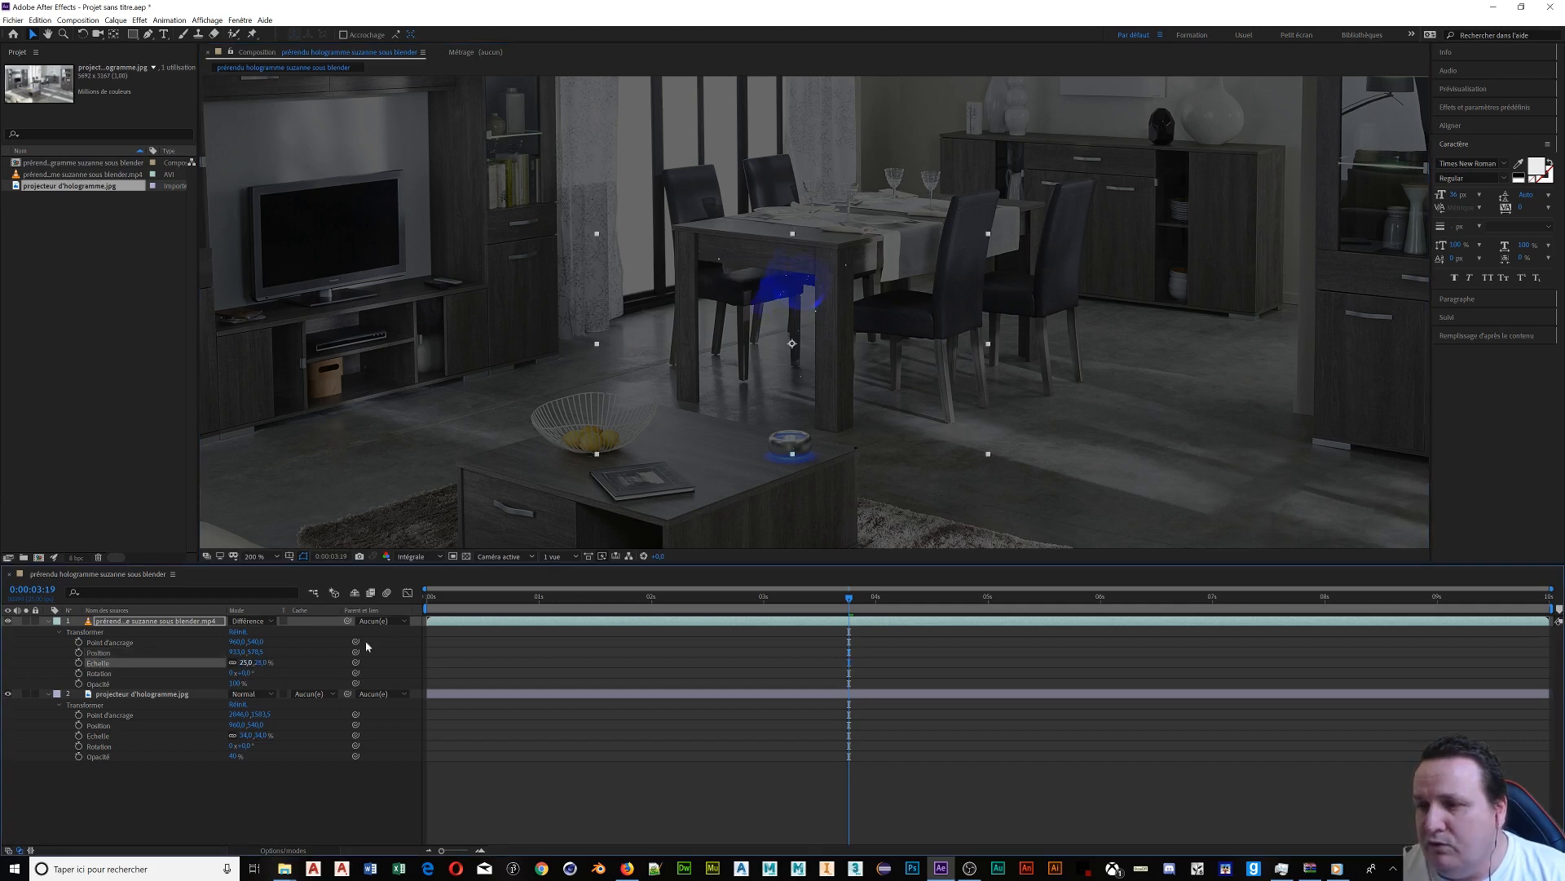
mouse_move(809, 306)
mouse_down()
mouse_move(788, 284)
mouse_move(803, 287)
mouse_up()
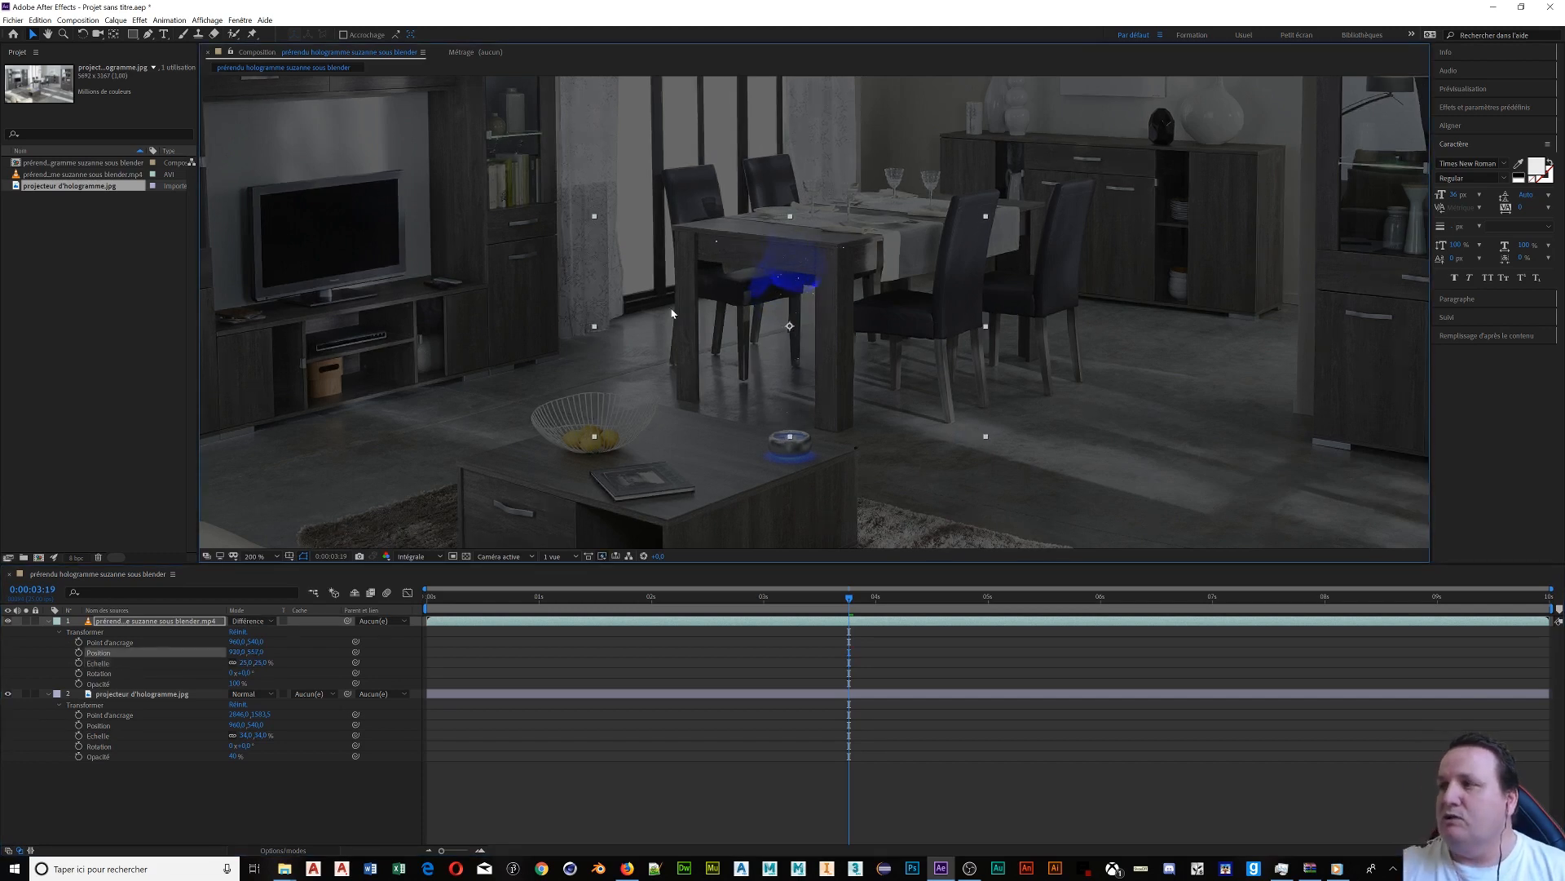
key(comma)
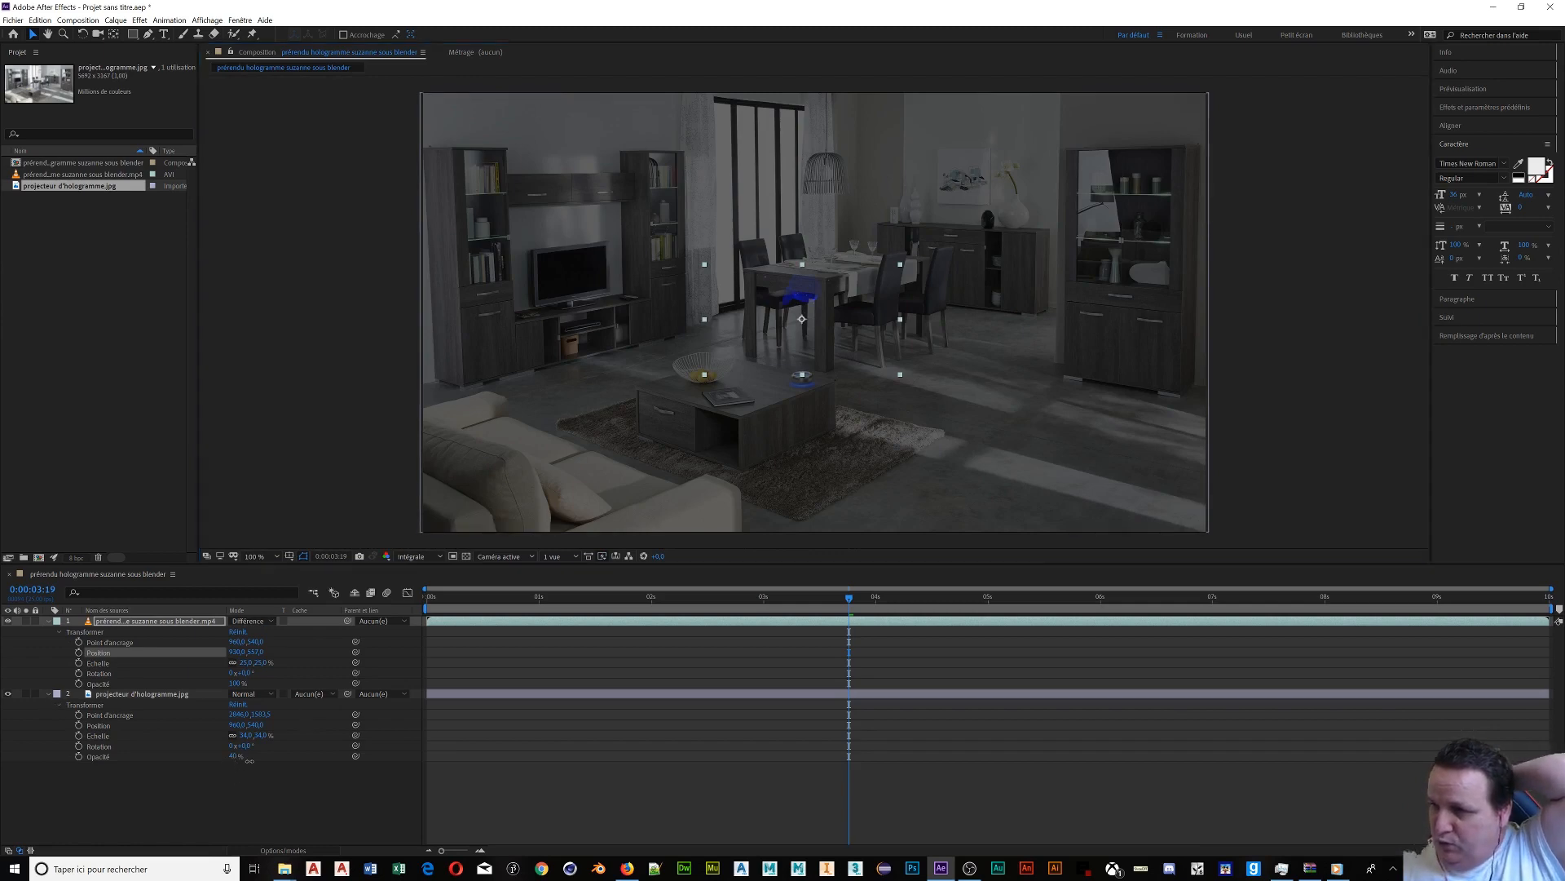
Restore the projector image's opacity to 100% and set the hologram layer's blending mode to Ecran.
drag(234, 756, 317, 762)
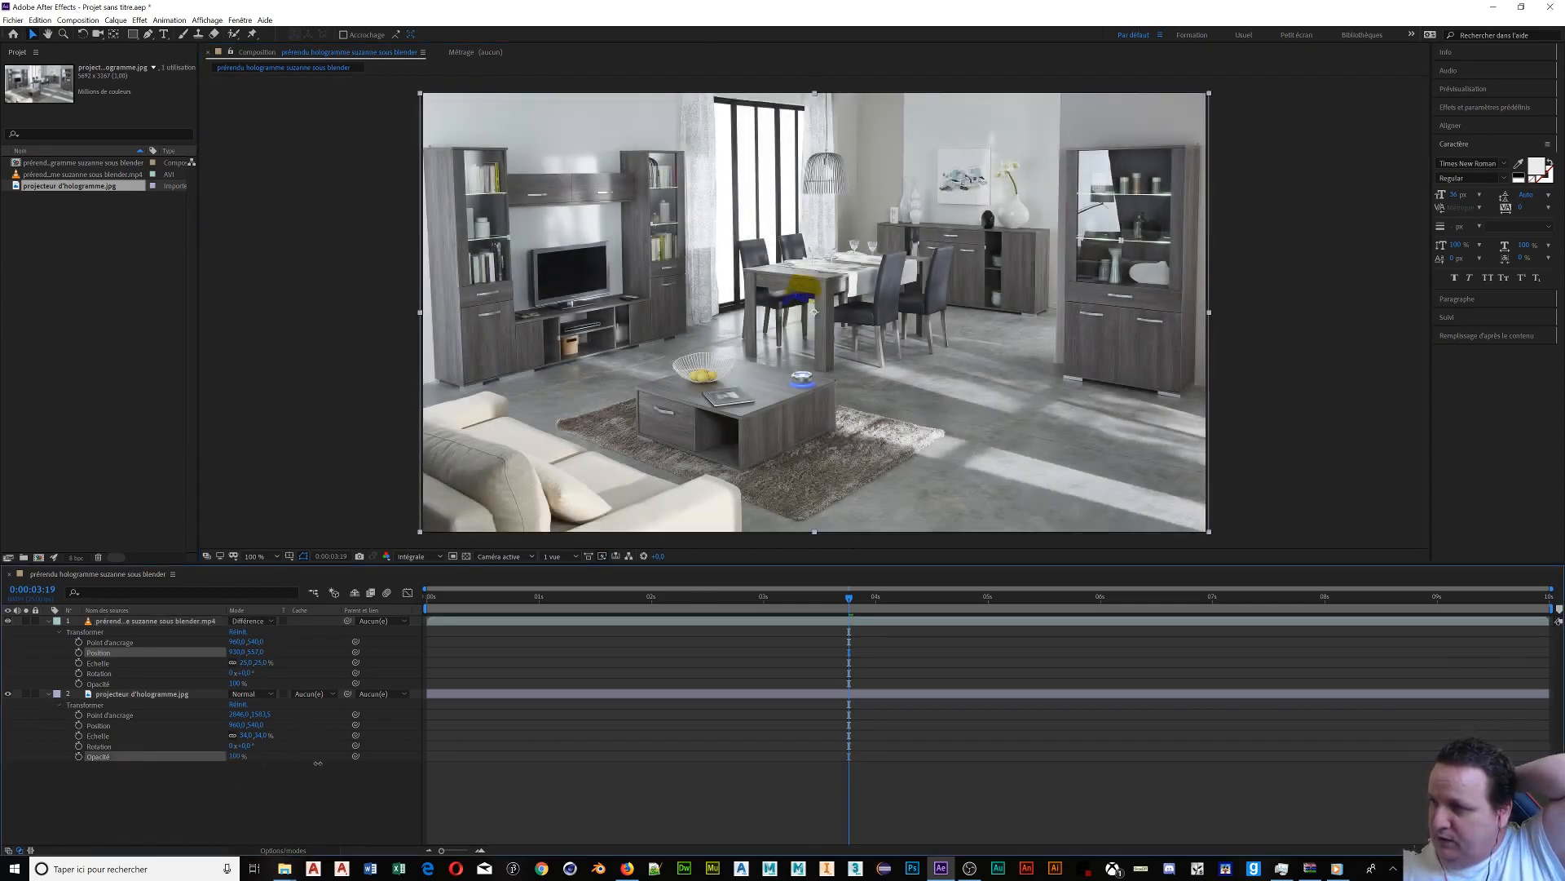
click(262, 621)
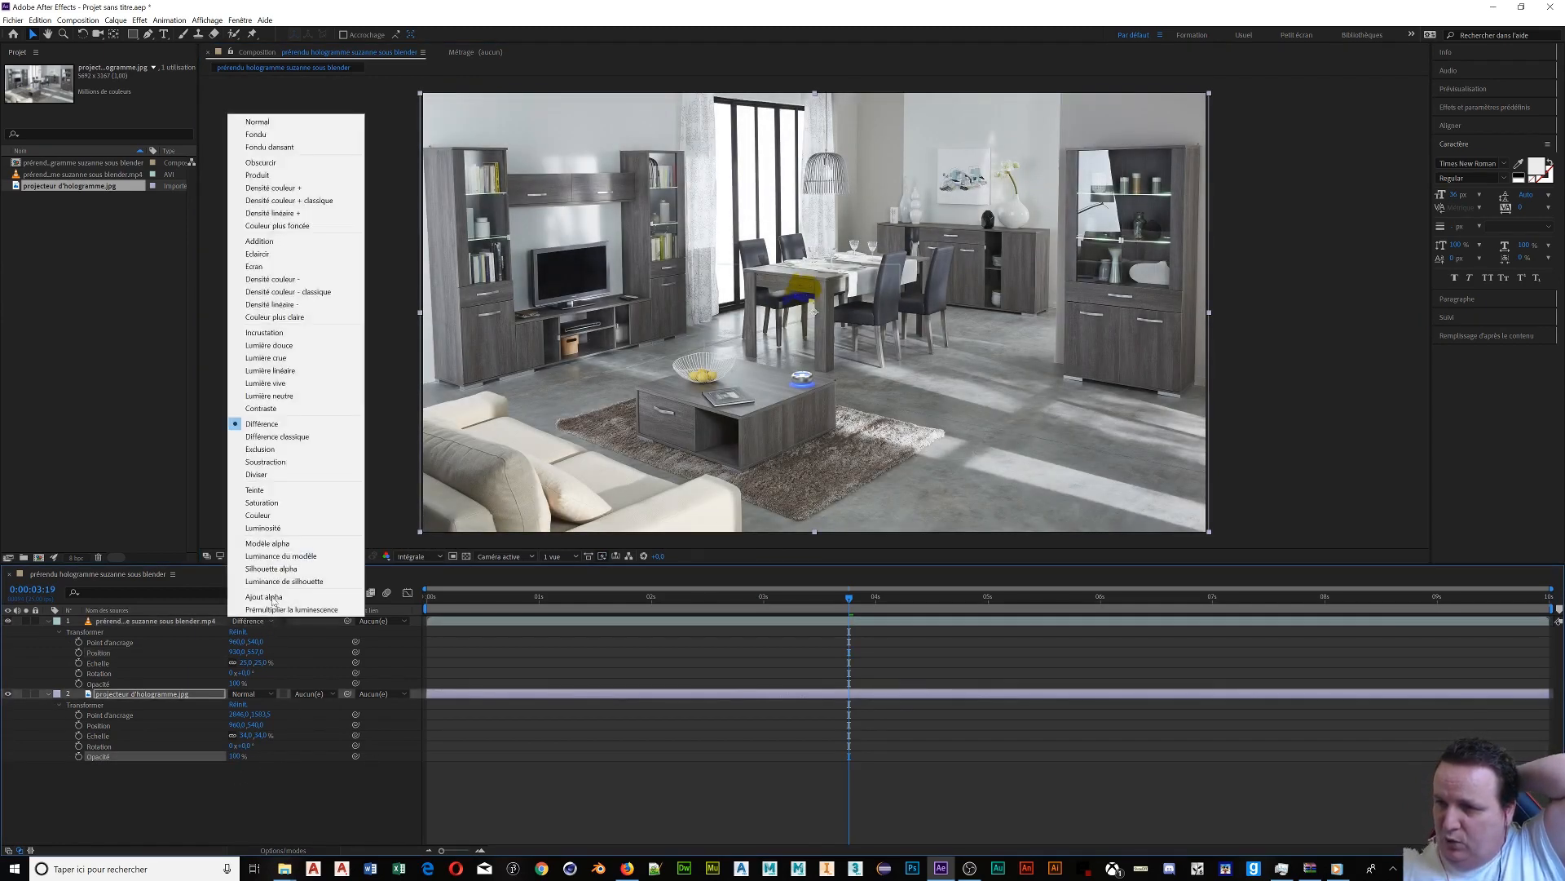
click(263, 266)
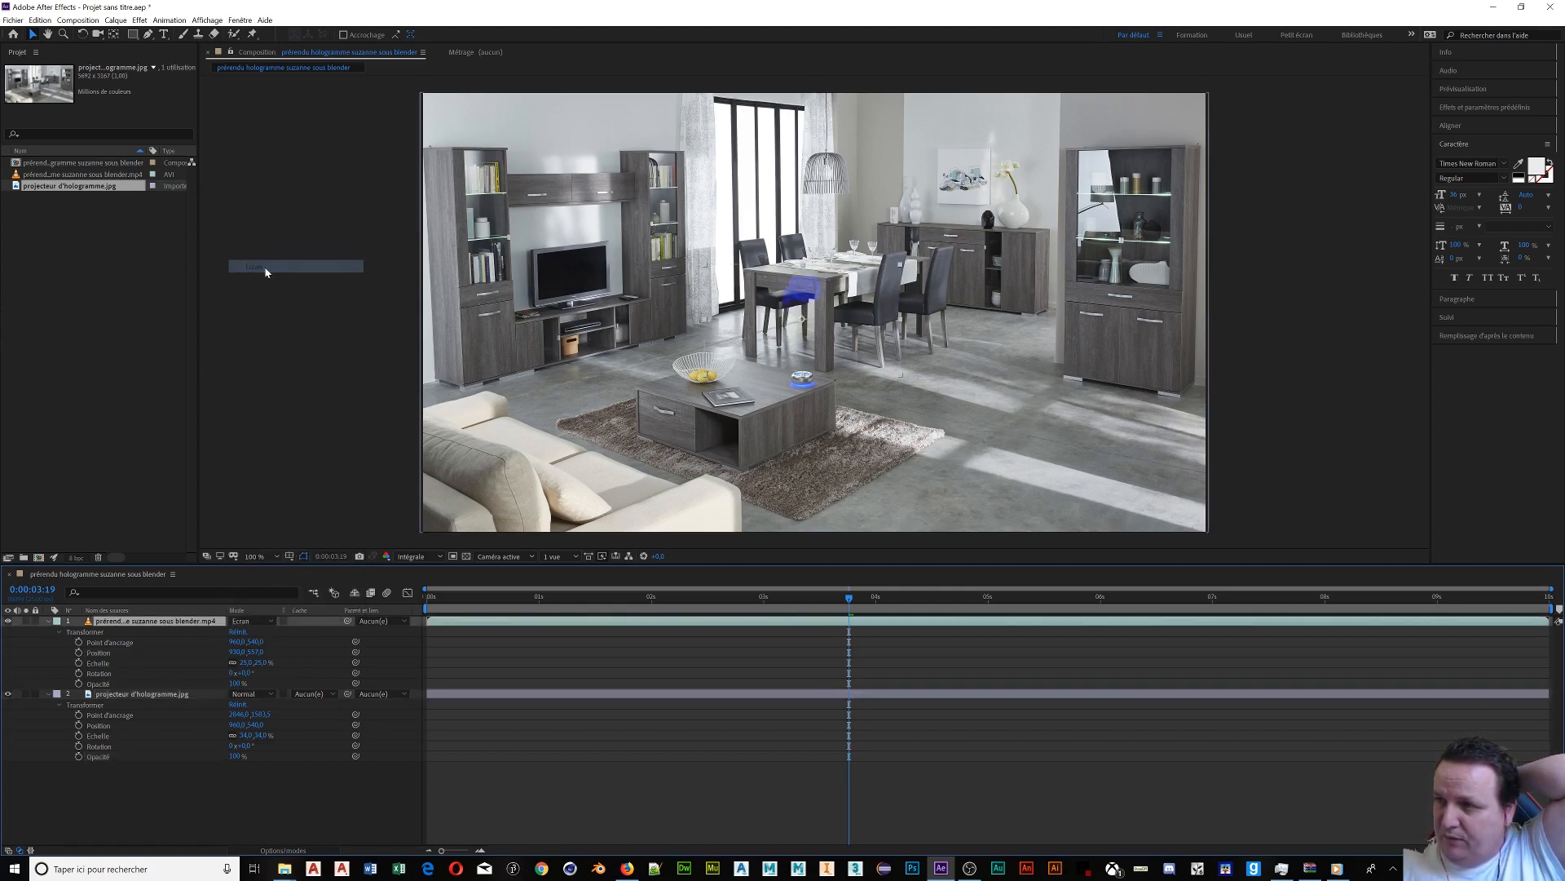
scroll(886, 319, up, 4)
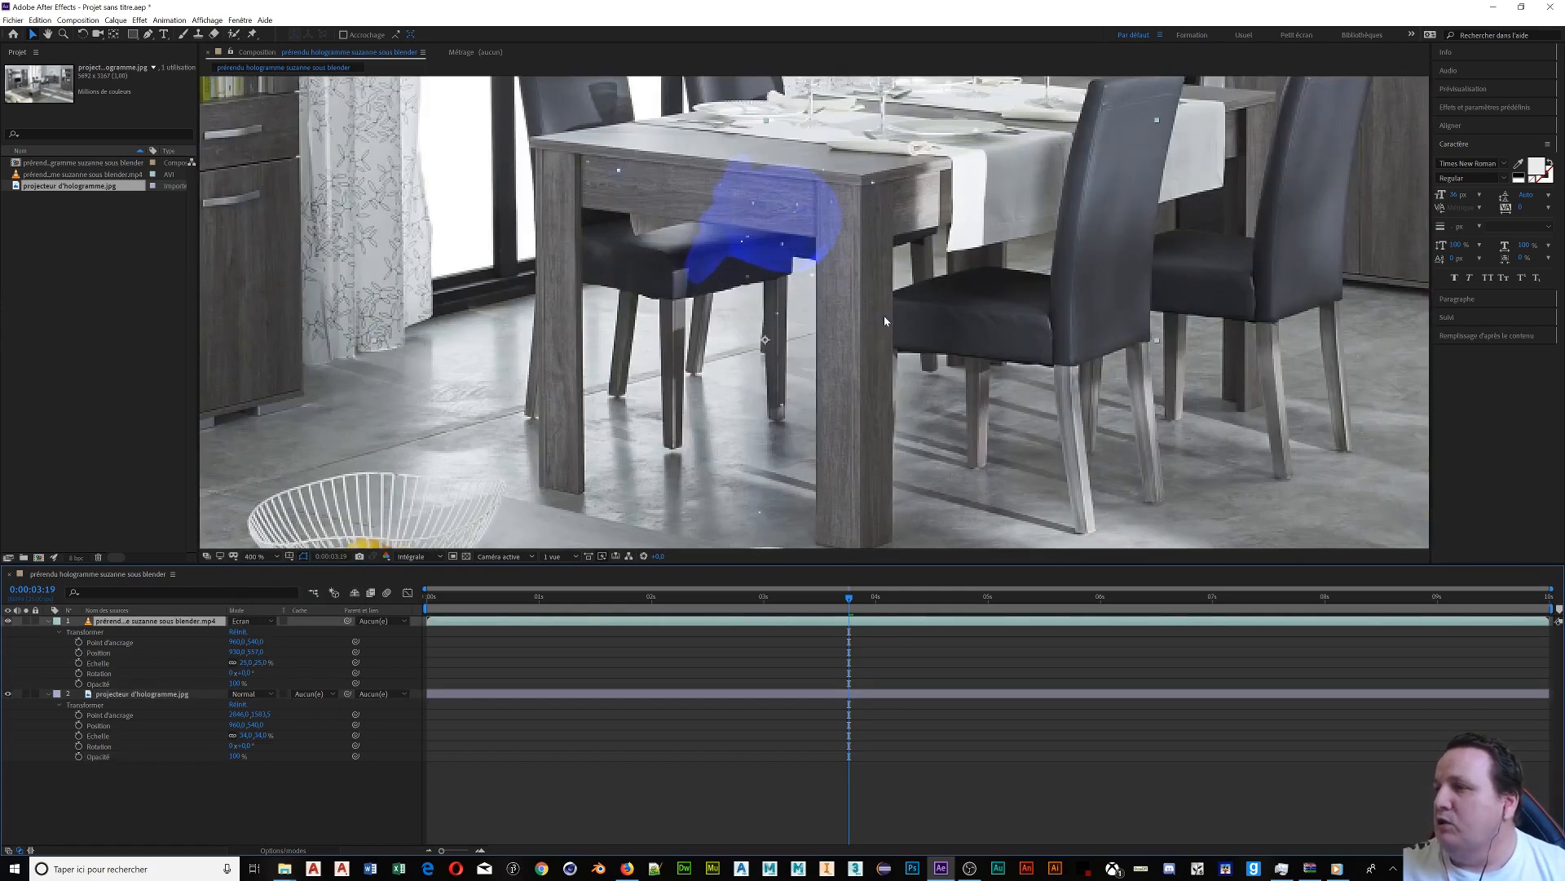
scroll(884, 323, down, 2)
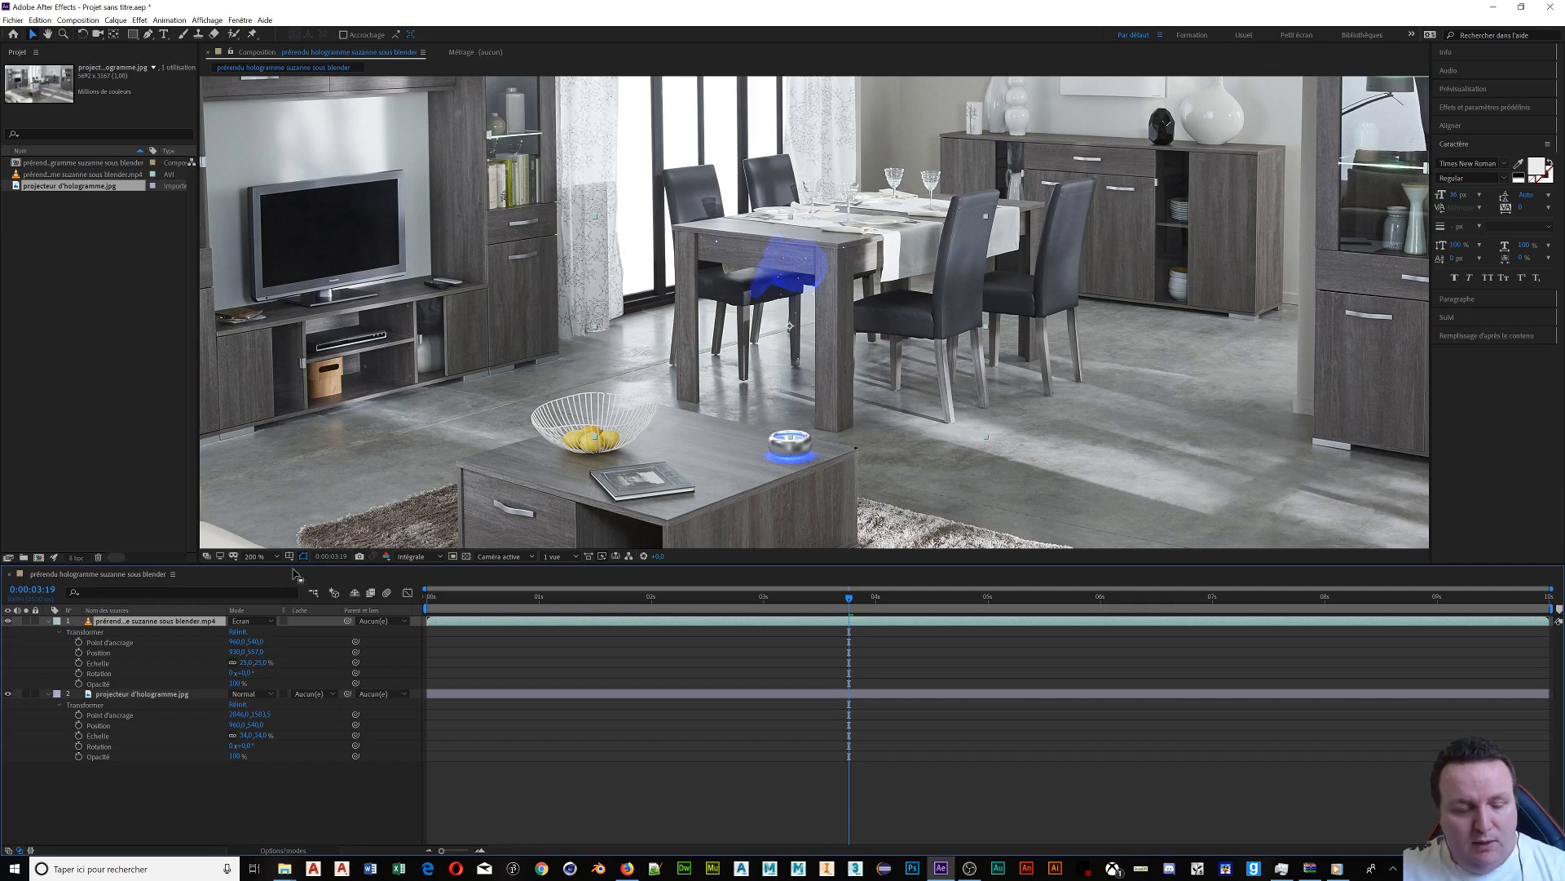
Collapse both layers' properties and duplicate the hologram video layer seven times to intensify the hologram.
click(47, 695)
click(48, 623)
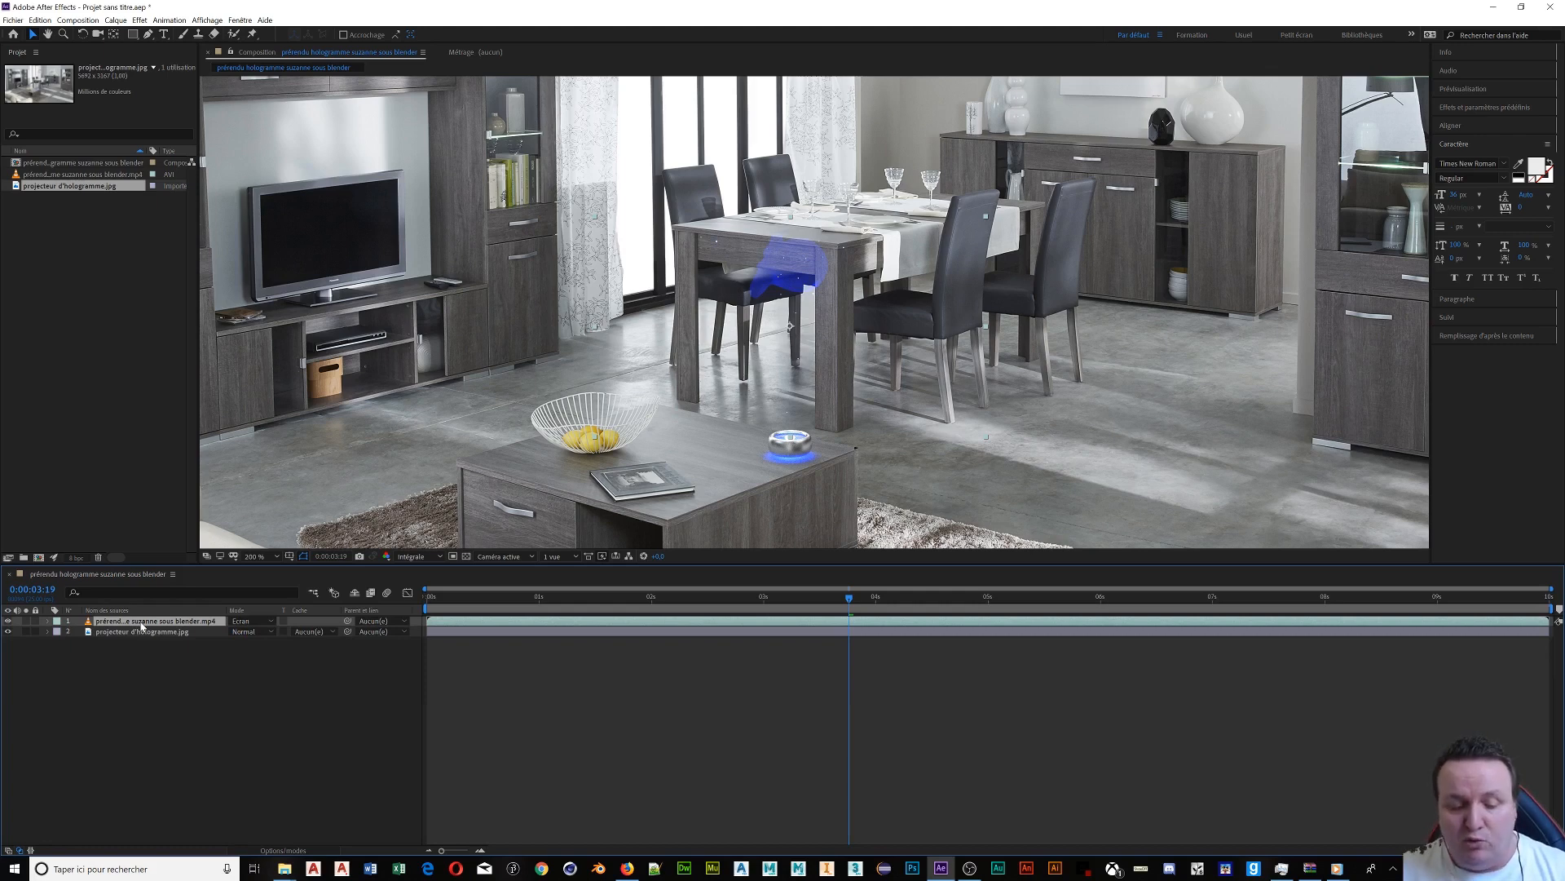
key(ctrl+d)
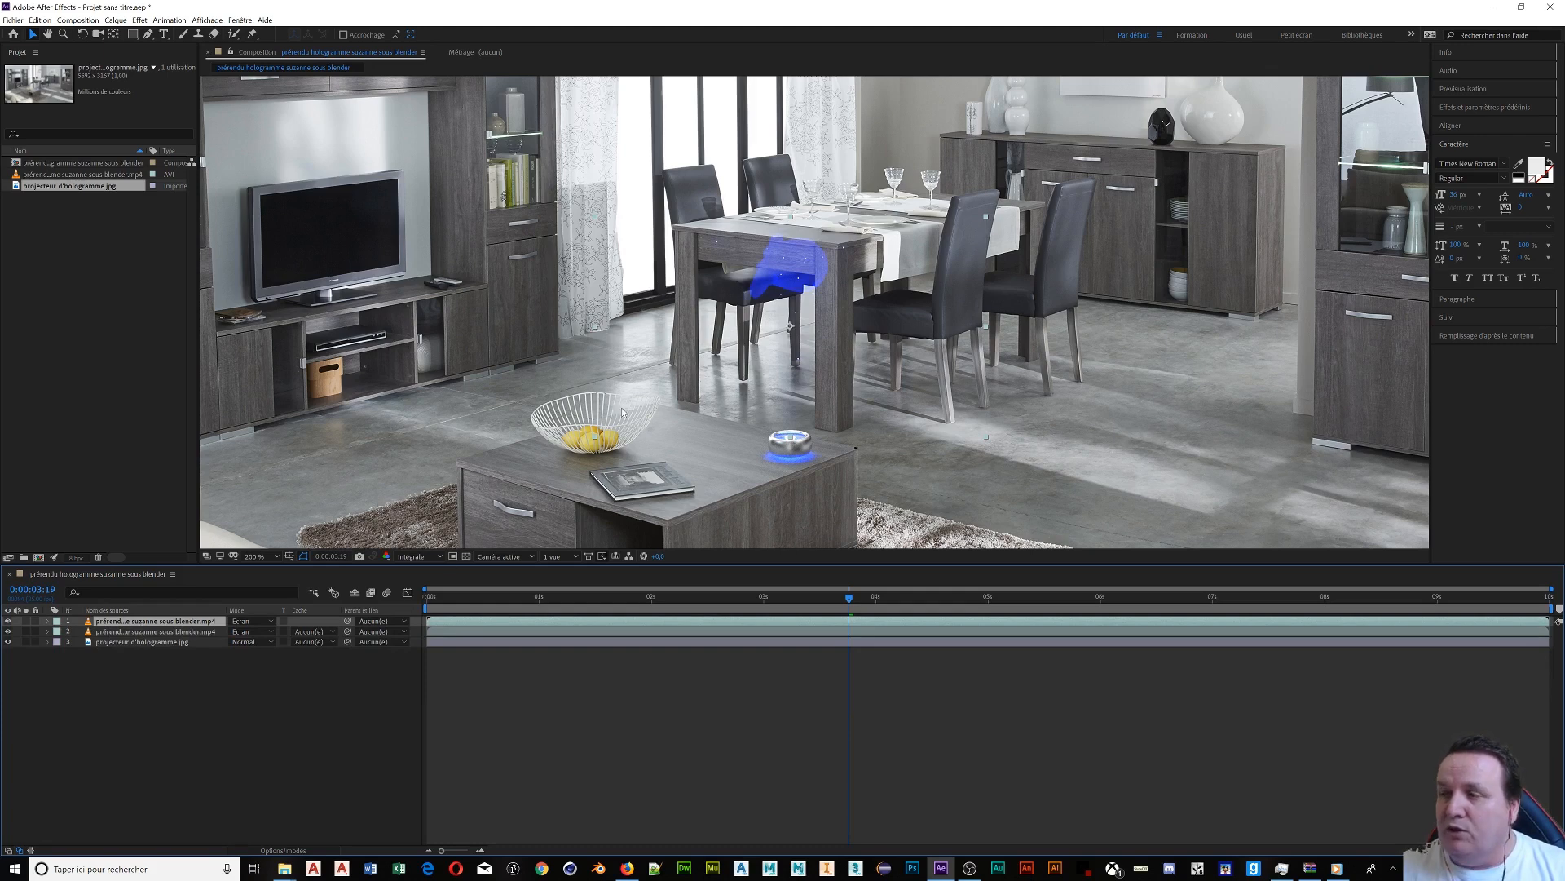
key(ctrl+d)
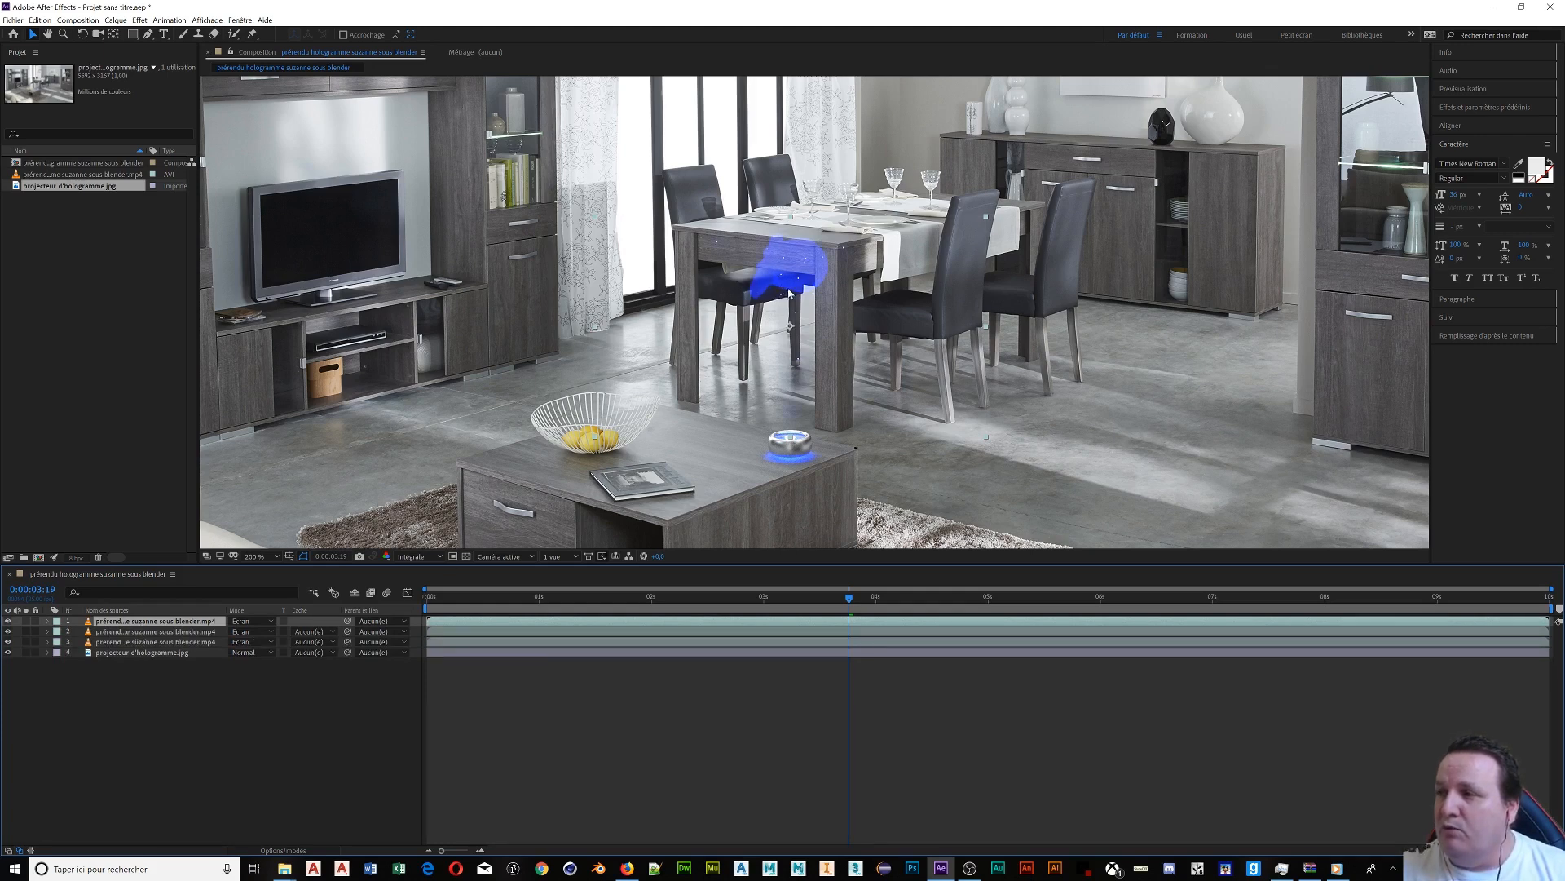
key(ctrl+d)
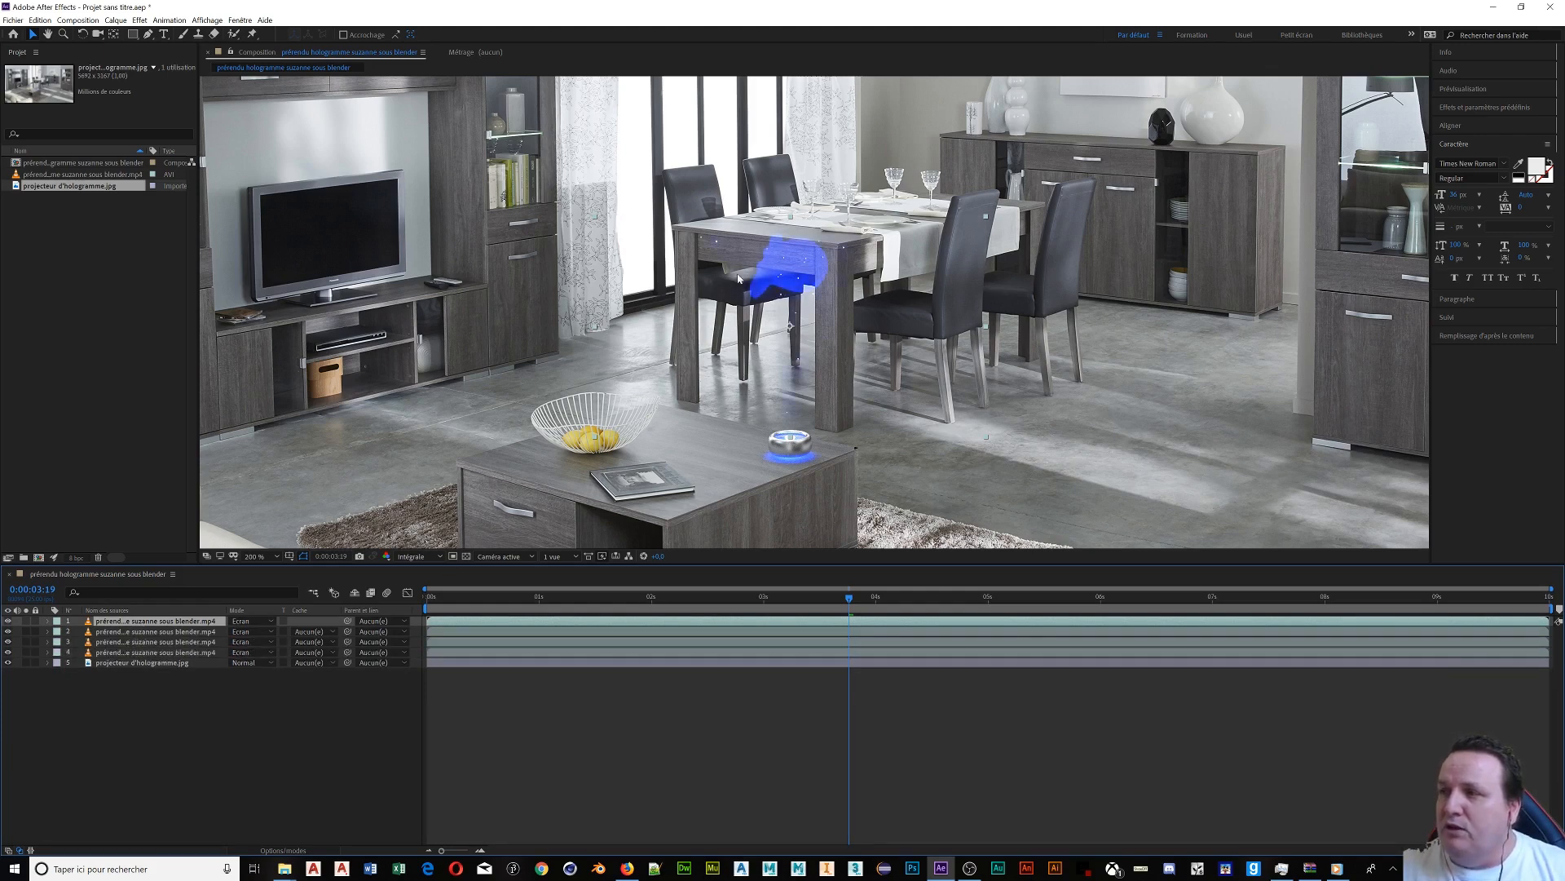
key(ctrl+d)
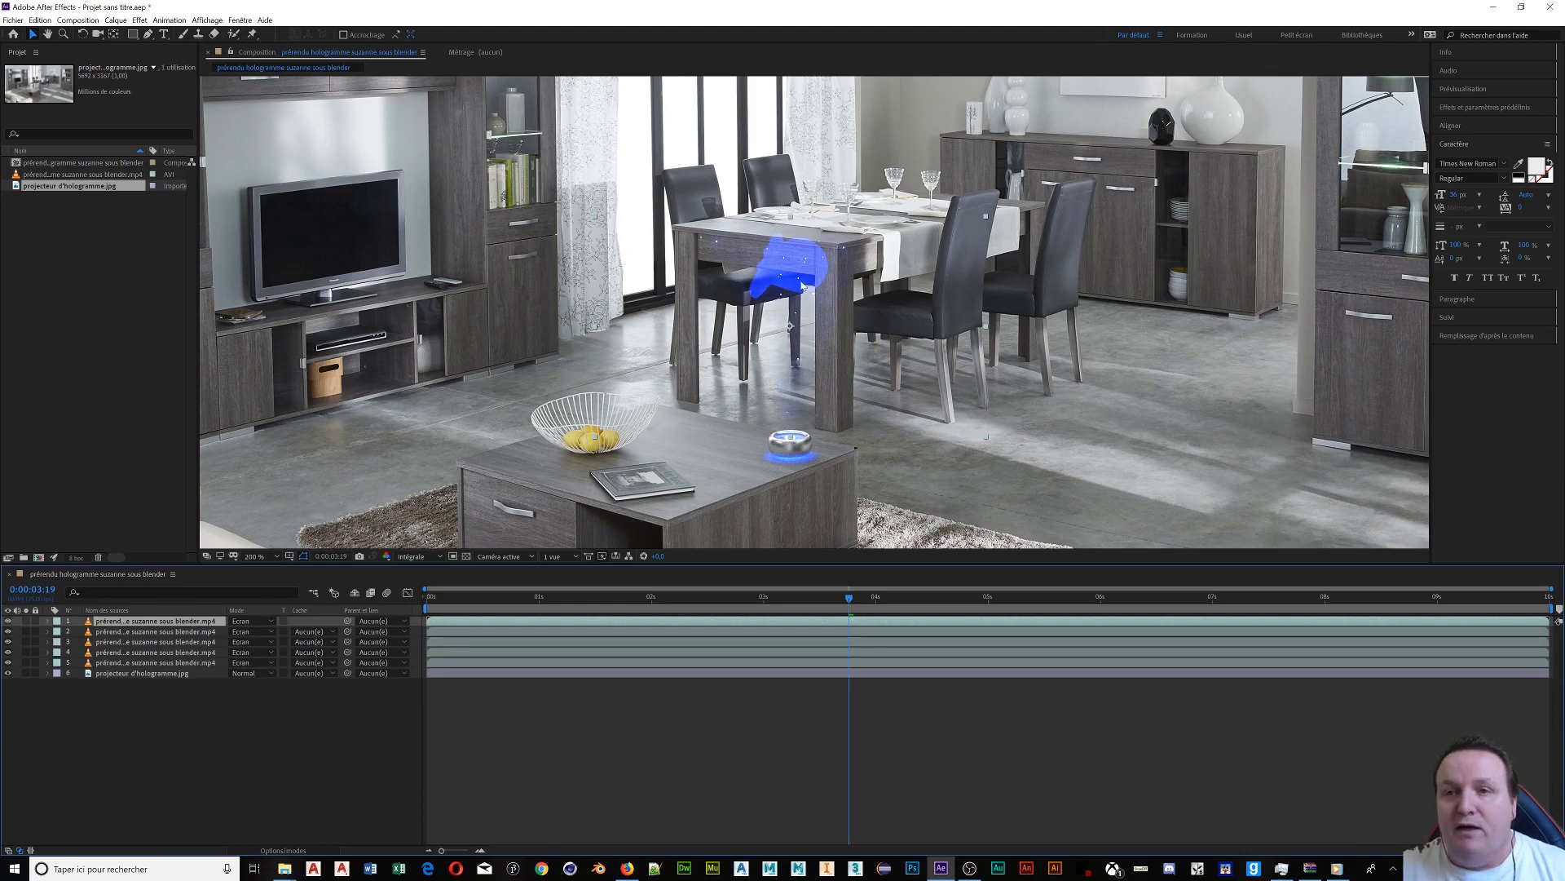
key(ctrl+d)
key(ctrl+d)
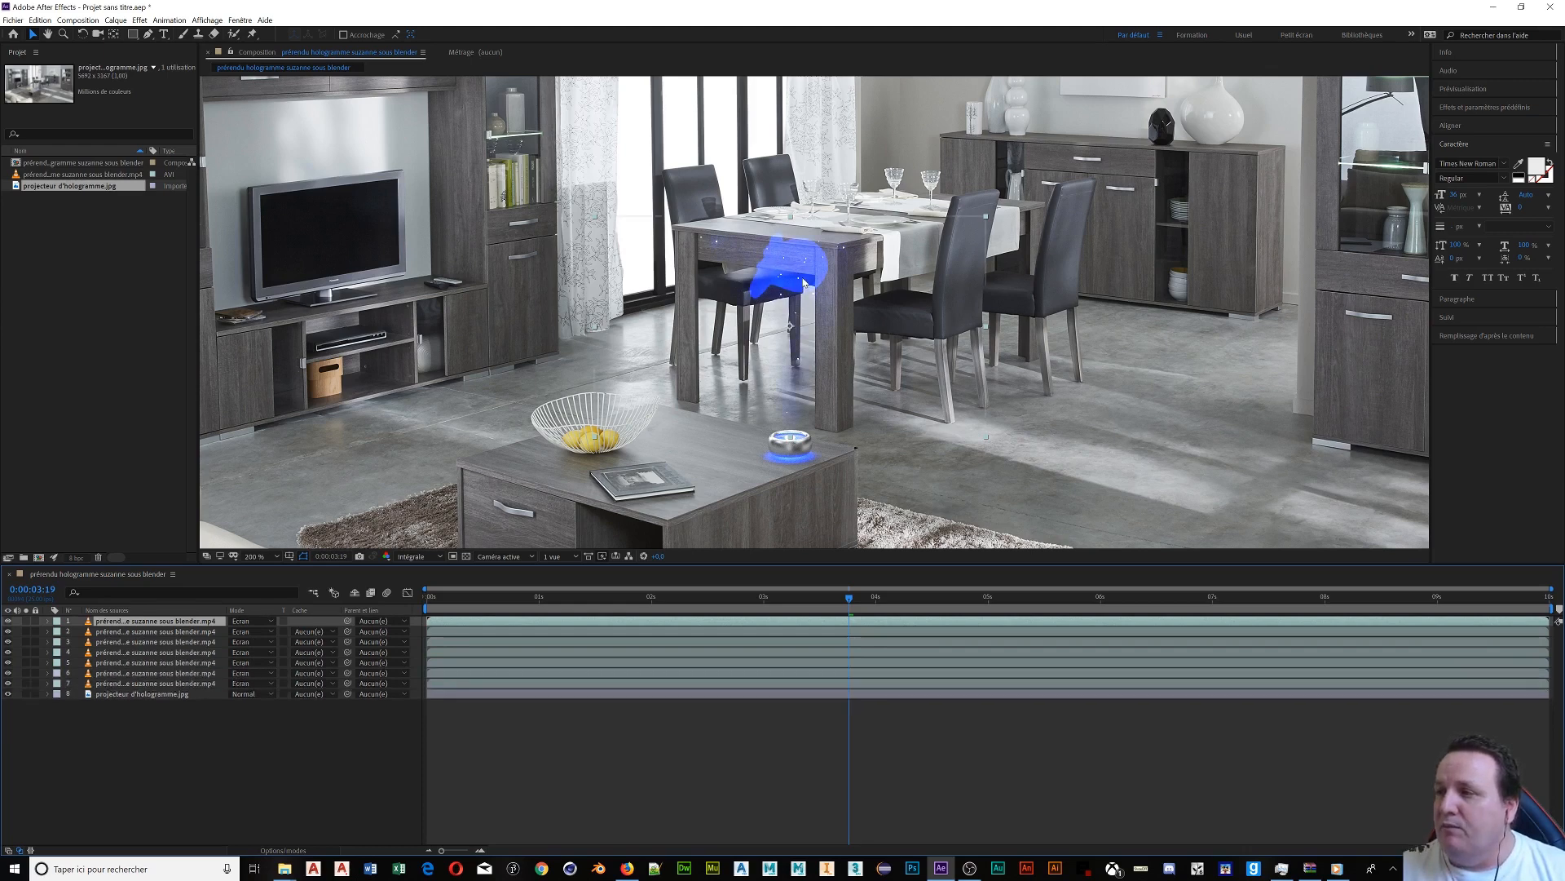
key(ctrl+d)
Inspect the stacked hologram in full frame and close up, return to 0:00:00:00 and preview the animation.
key(comma)
key(comma)
key(period)
key(period)
key(period)
key(comma)
key(comma)
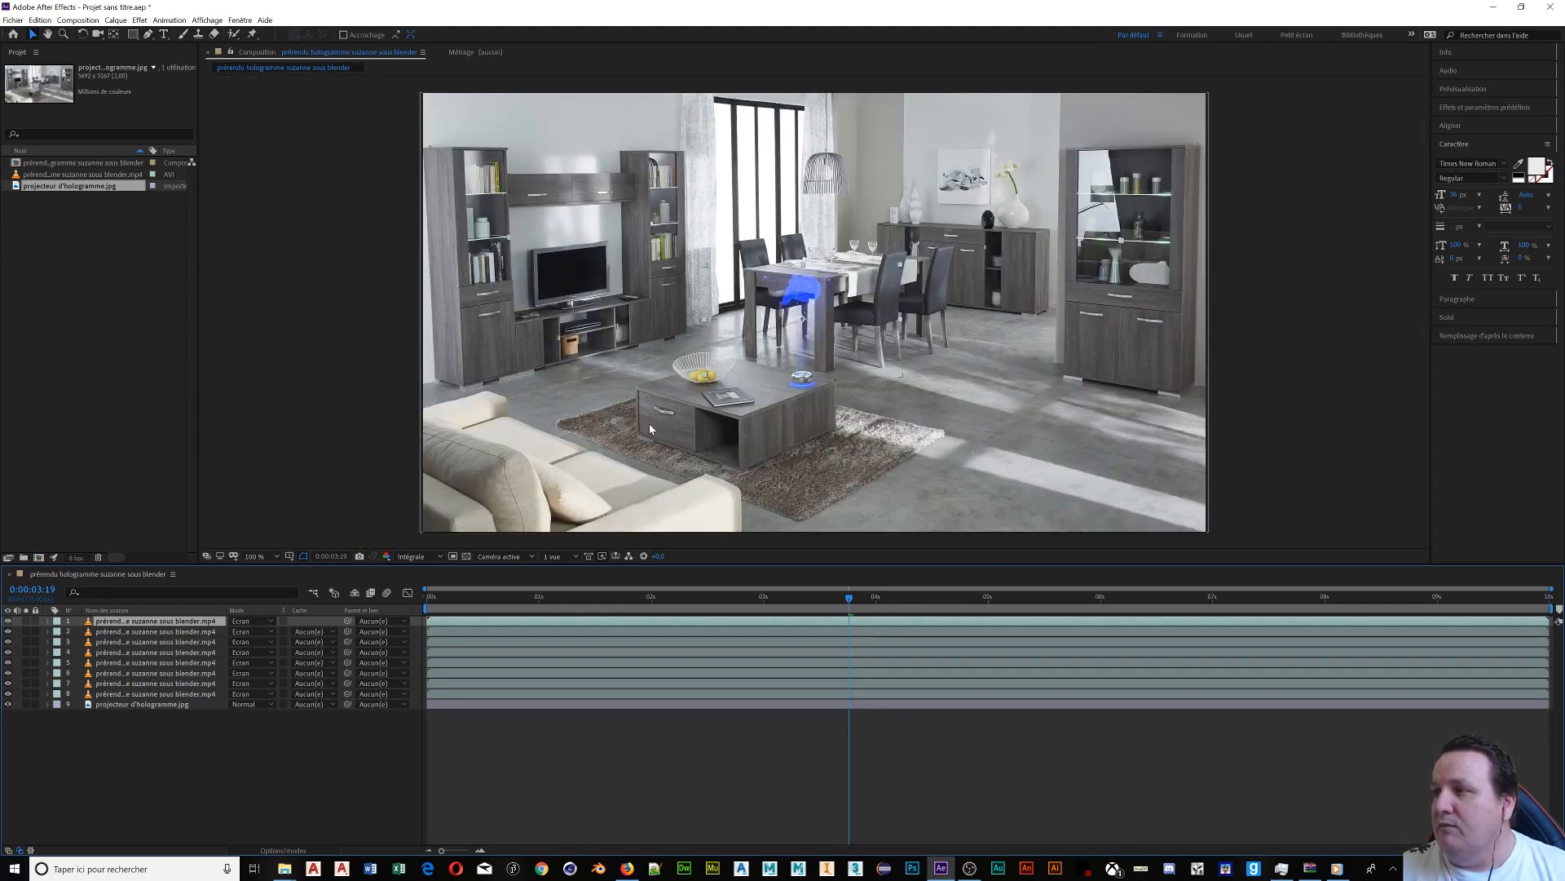
key(period)
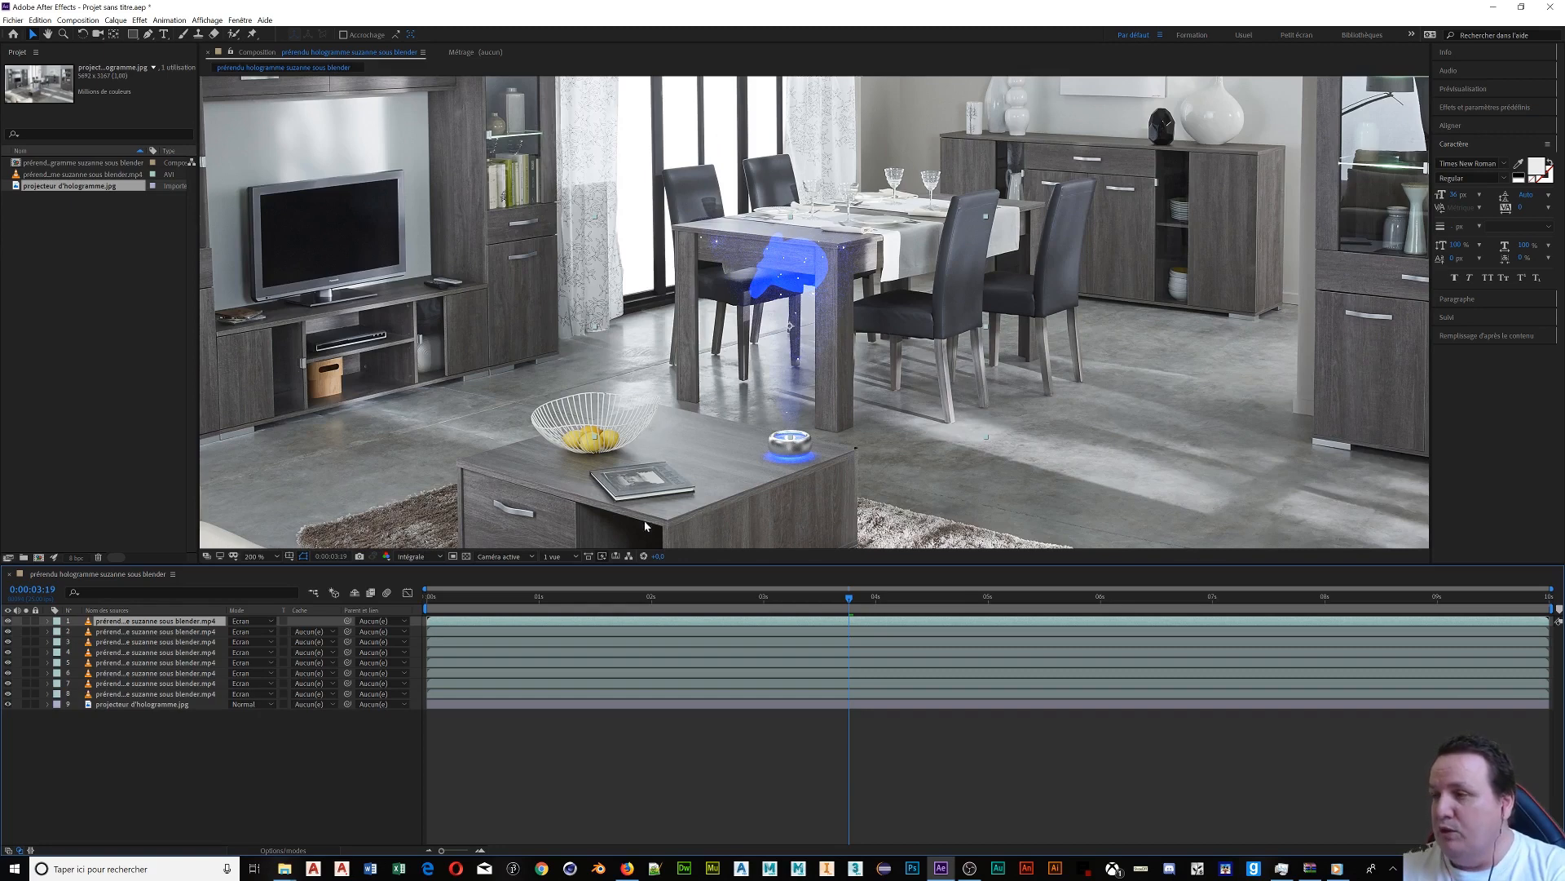
drag(845, 602, 465, 627)
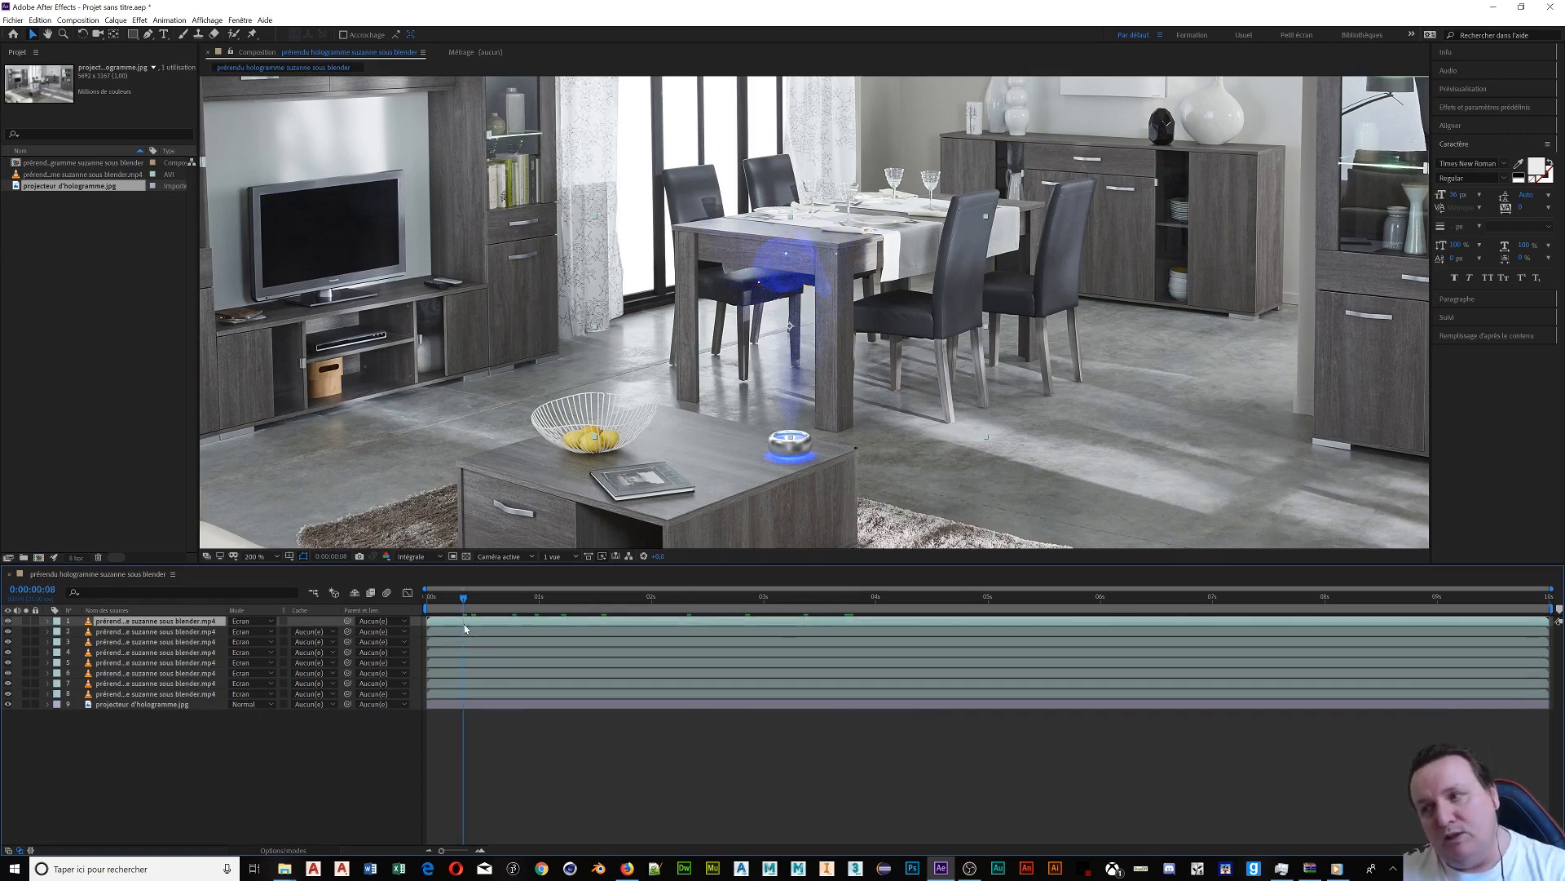
drag(471, 598, 437, 623)
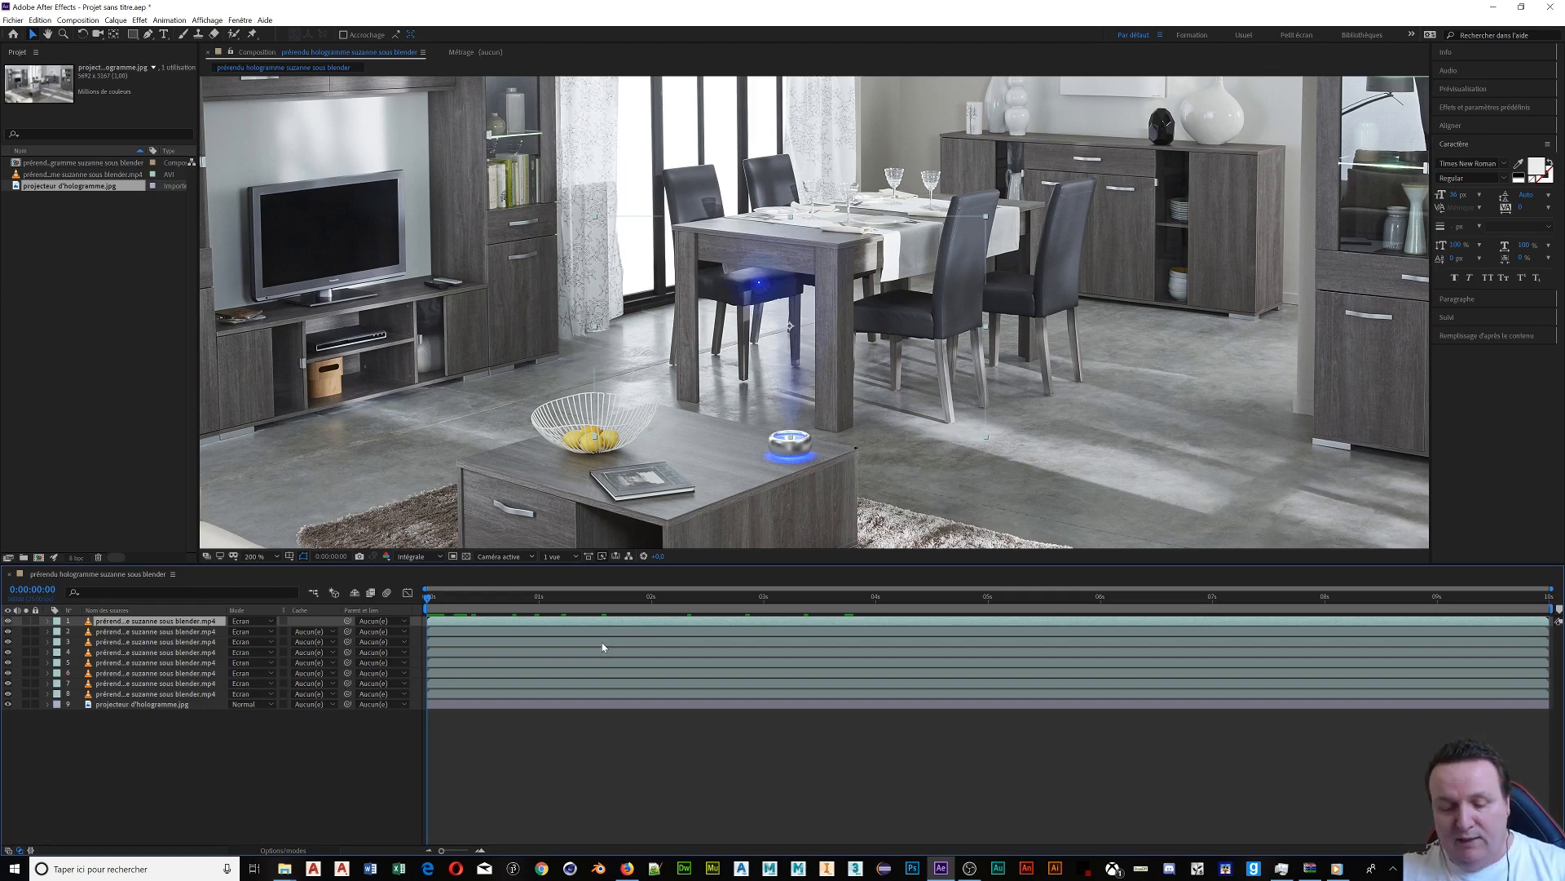
key(space)
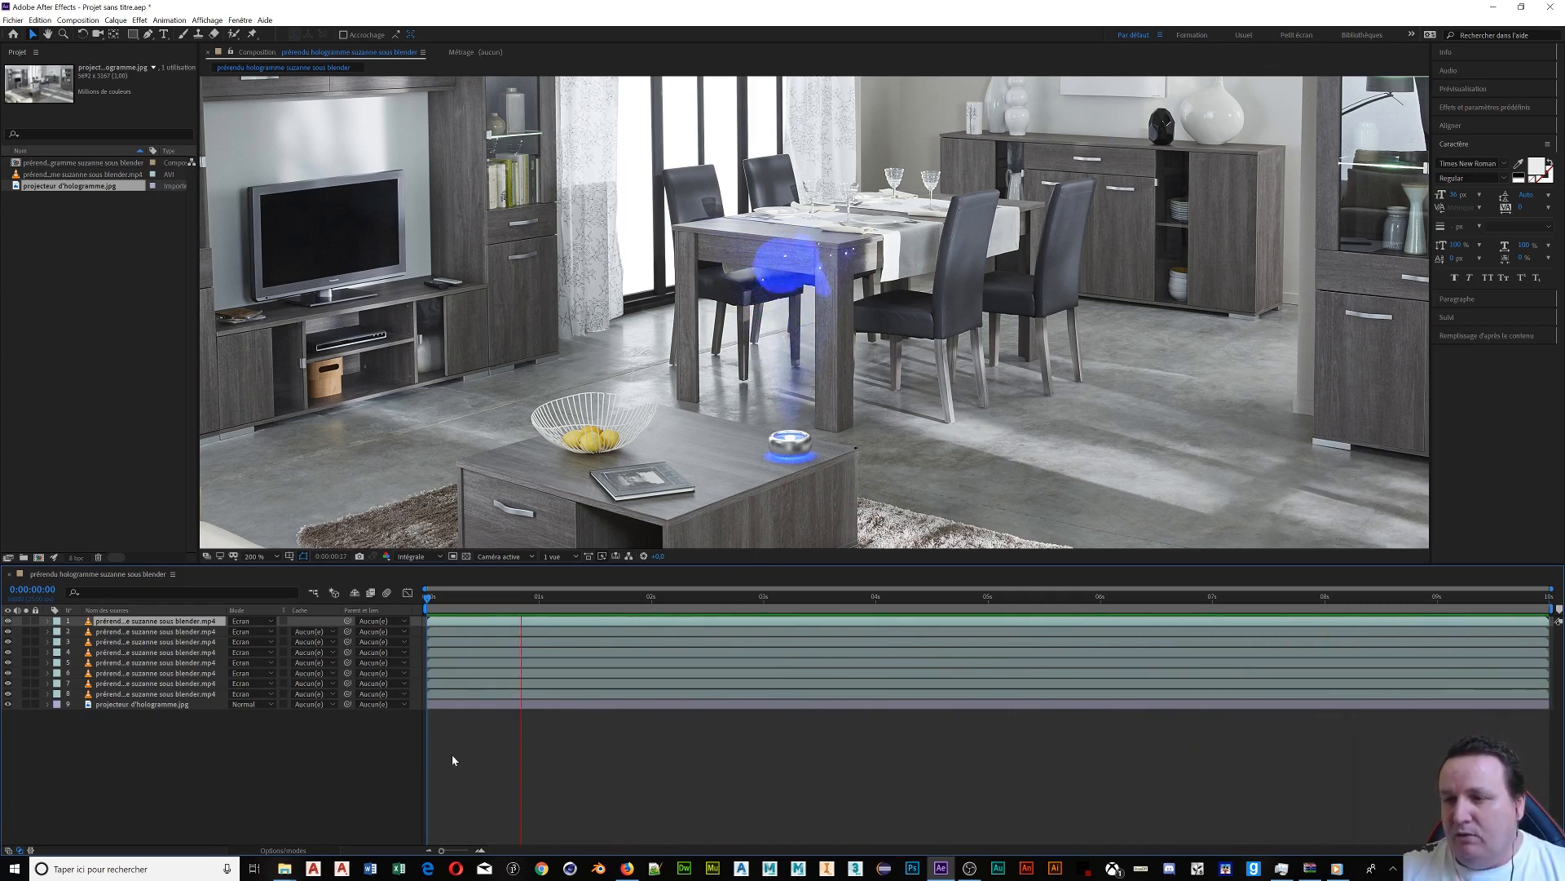
key(space)
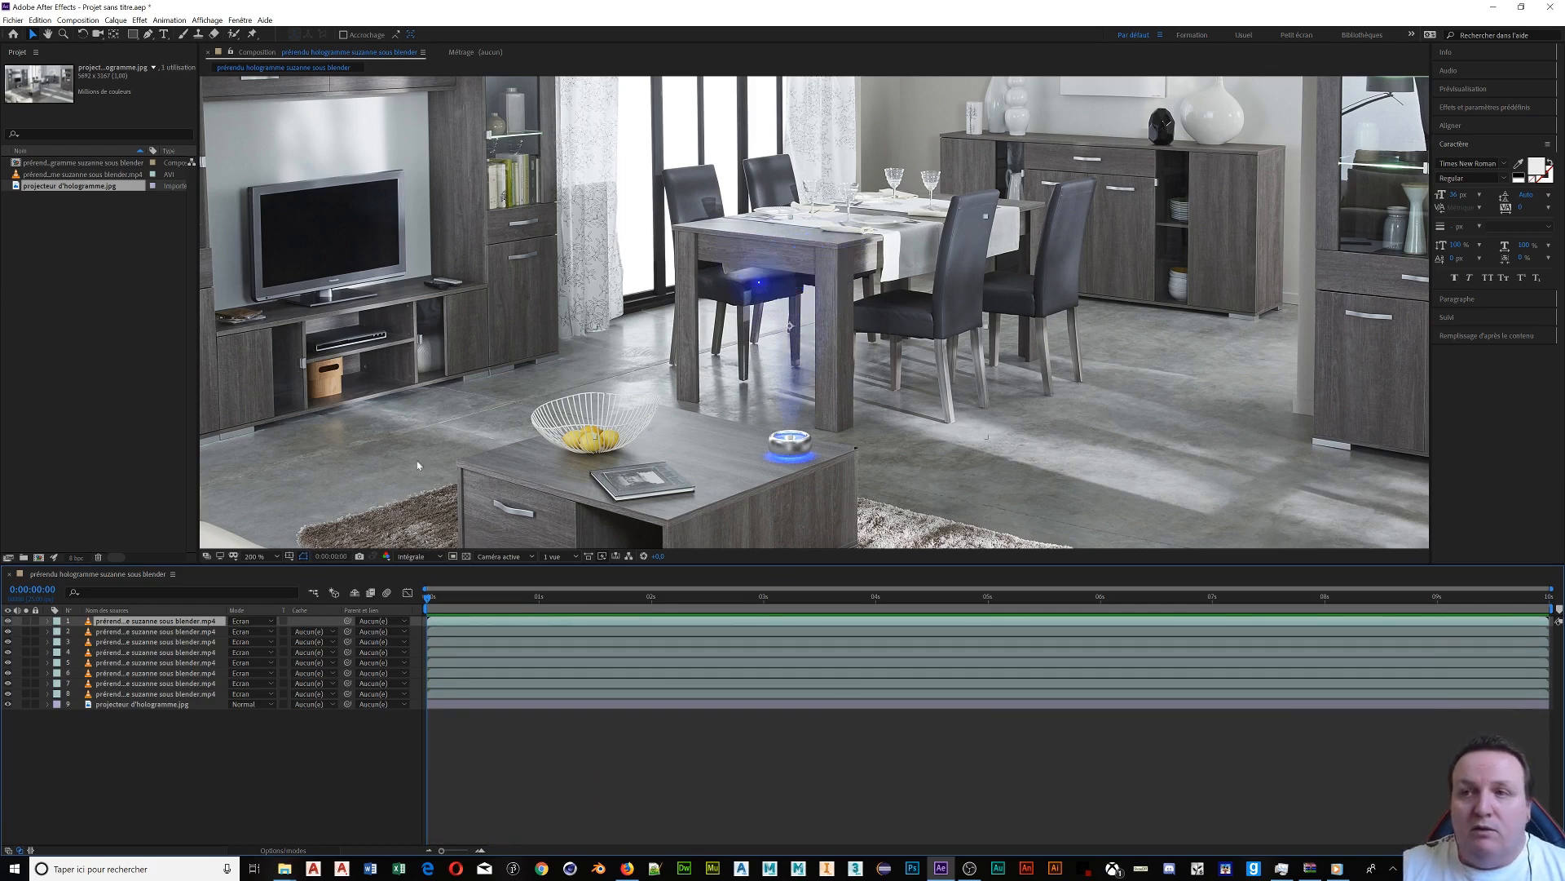
Add the composition to the render queue and confirm its render settings with the Intégrale resolution.
click(77, 20)
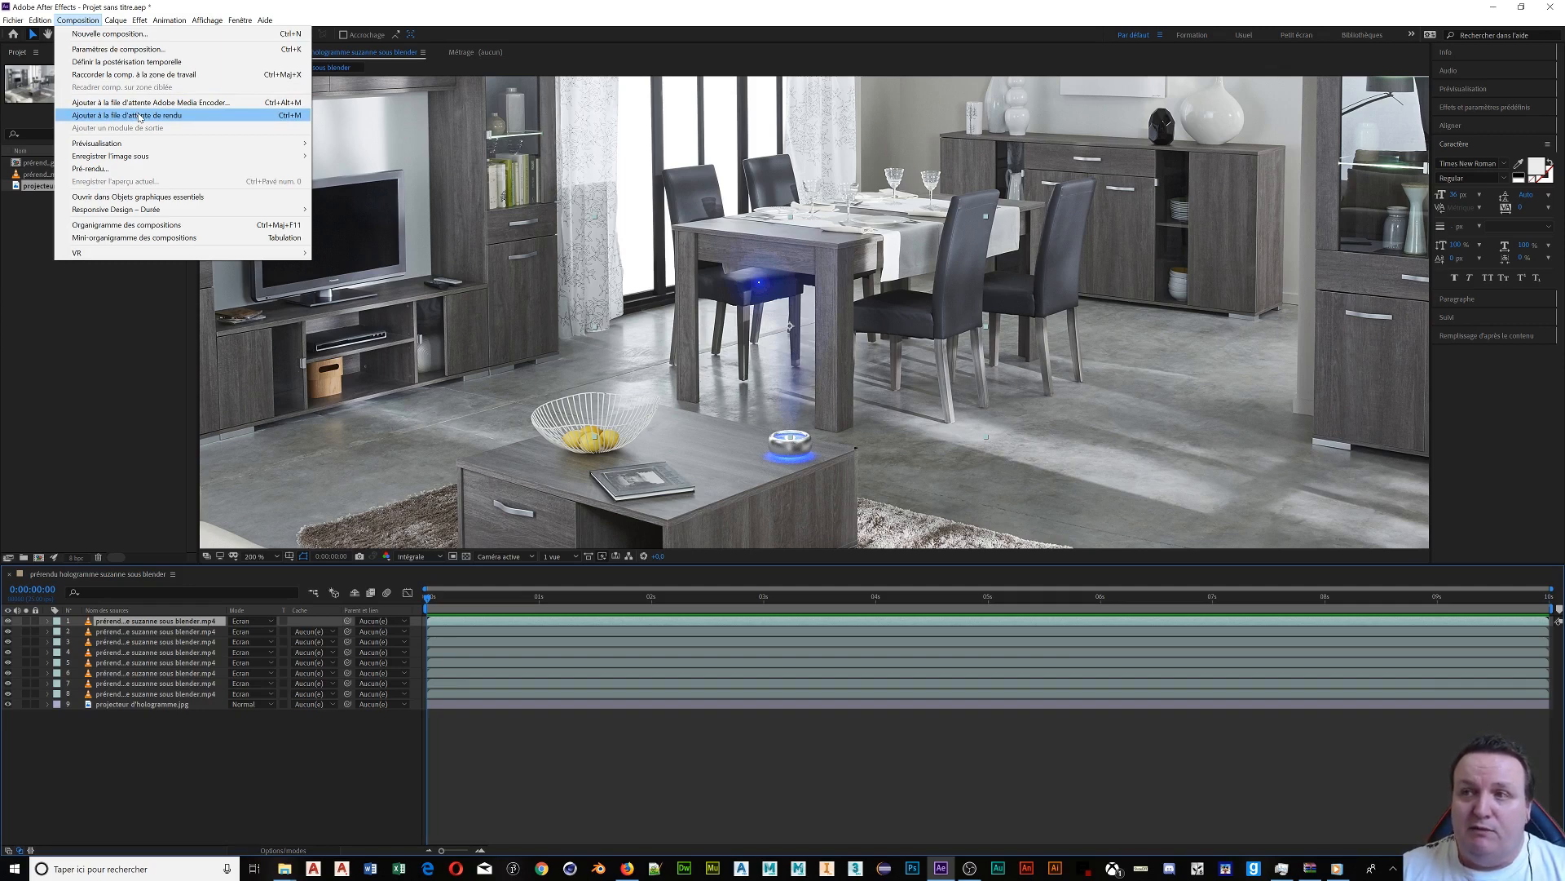
click(140, 117)
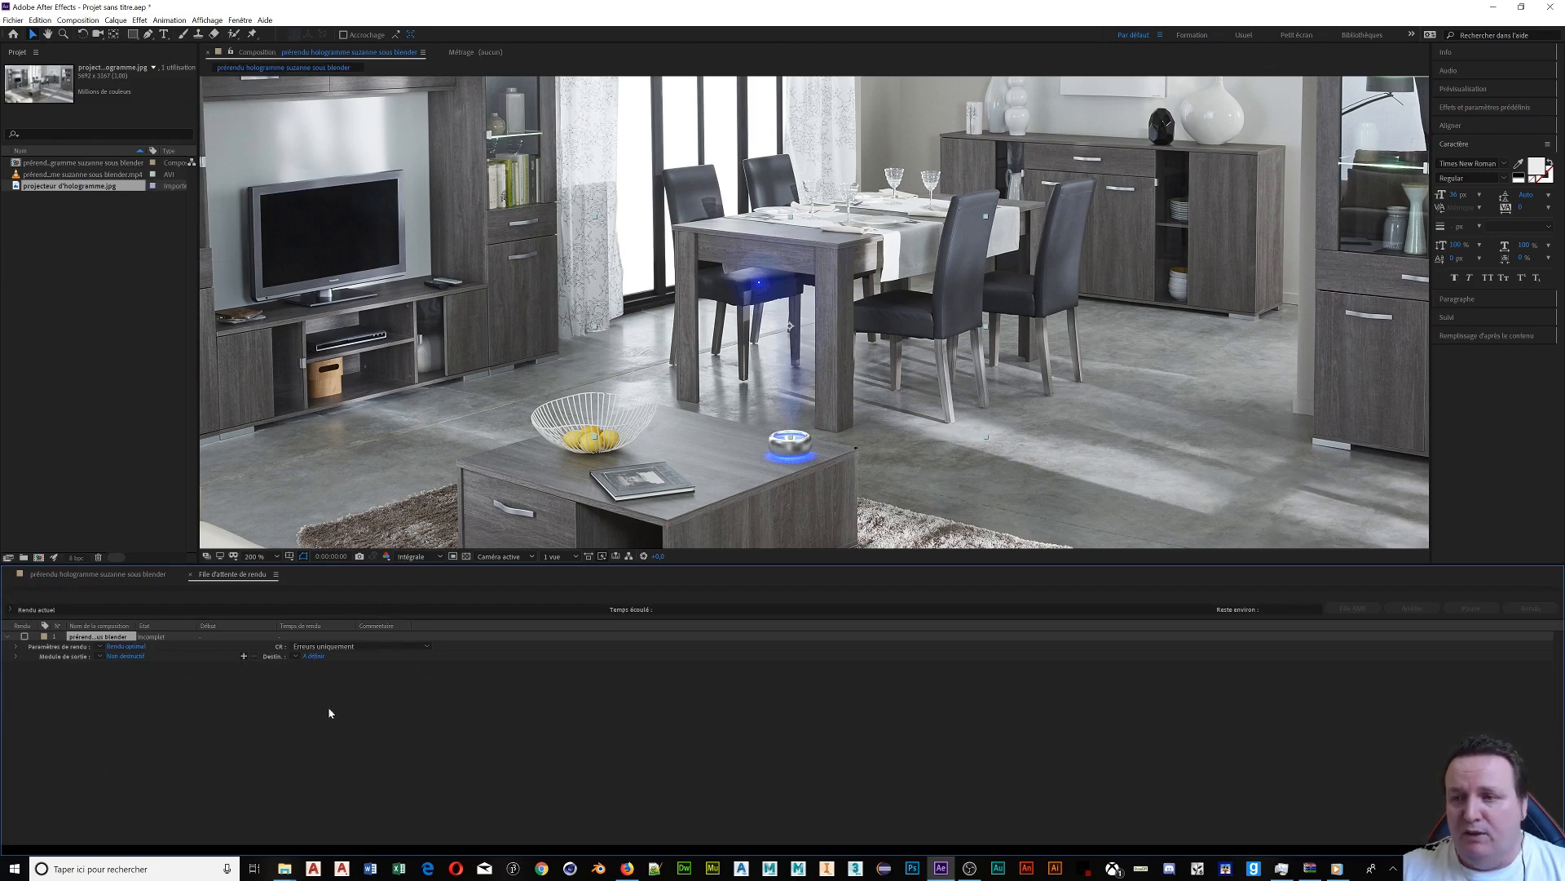
click(122, 646)
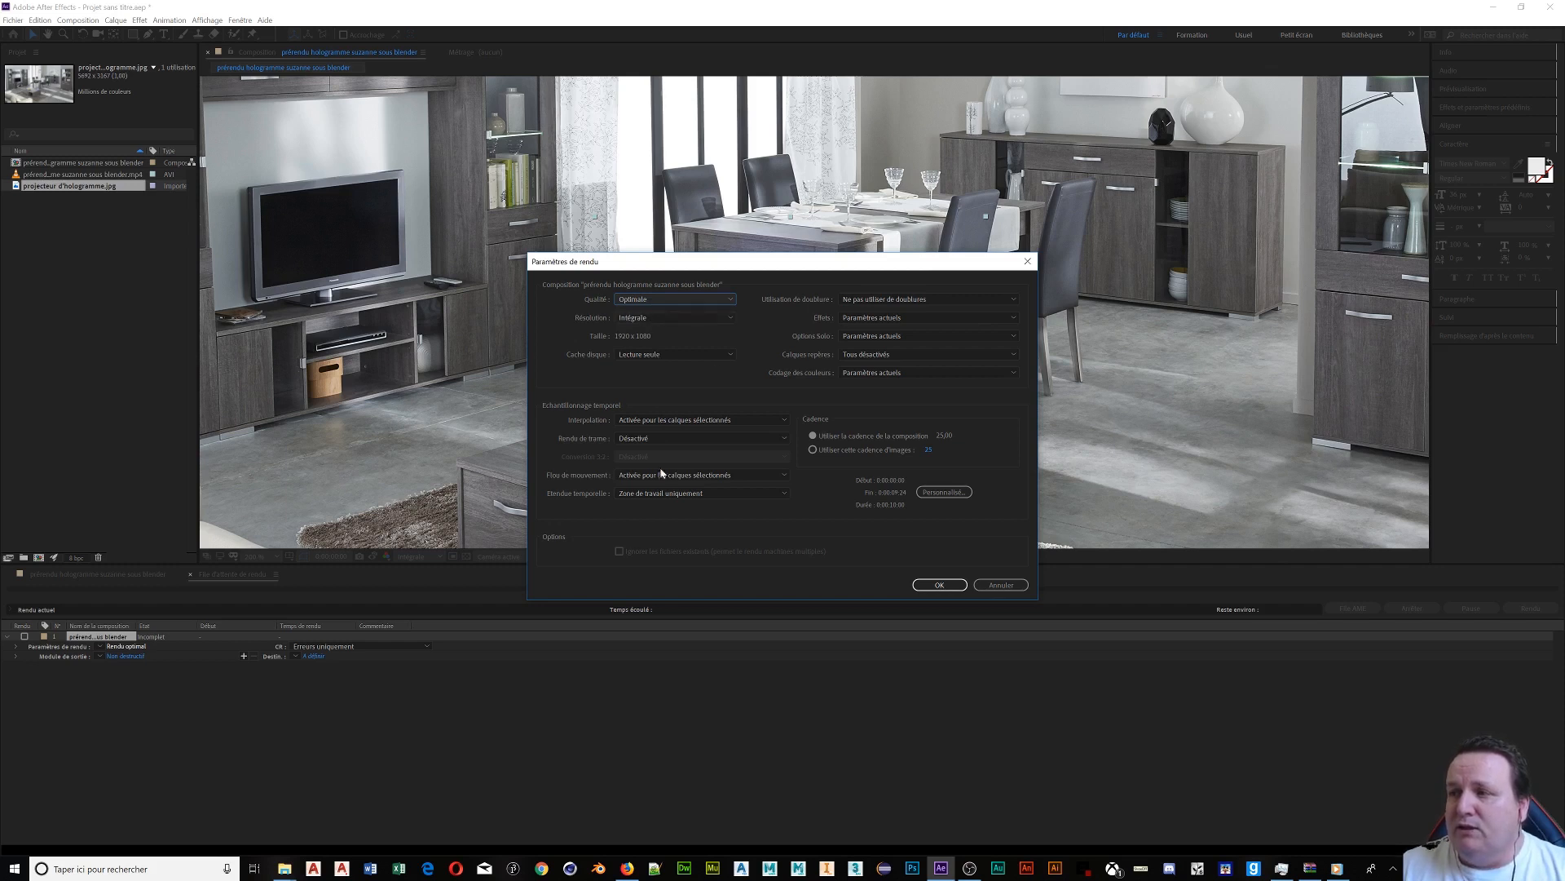
click(724, 317)
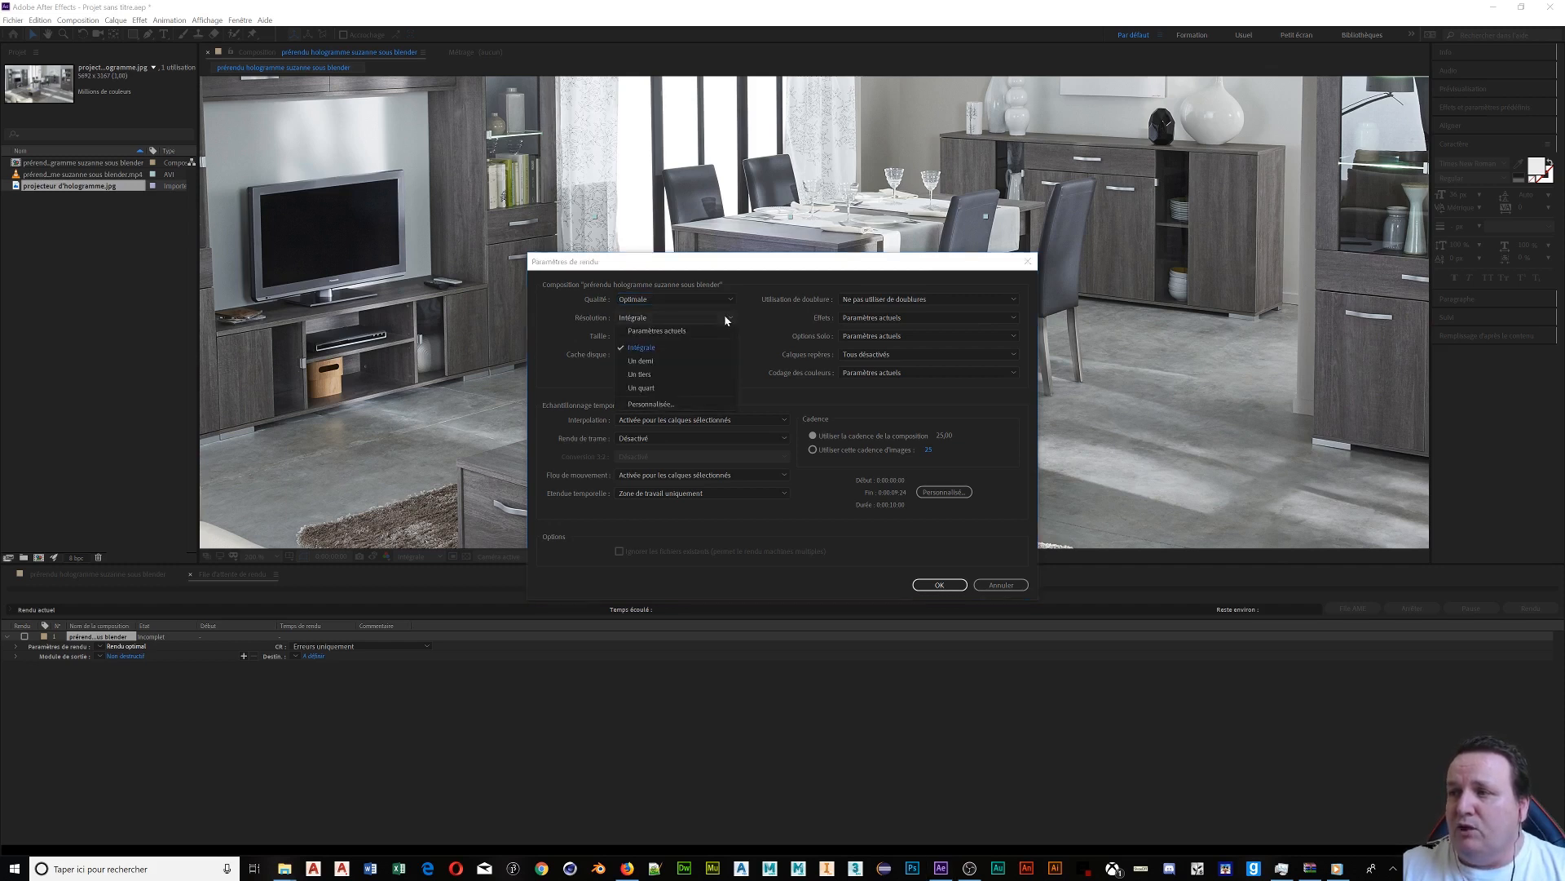
click(660, 347)
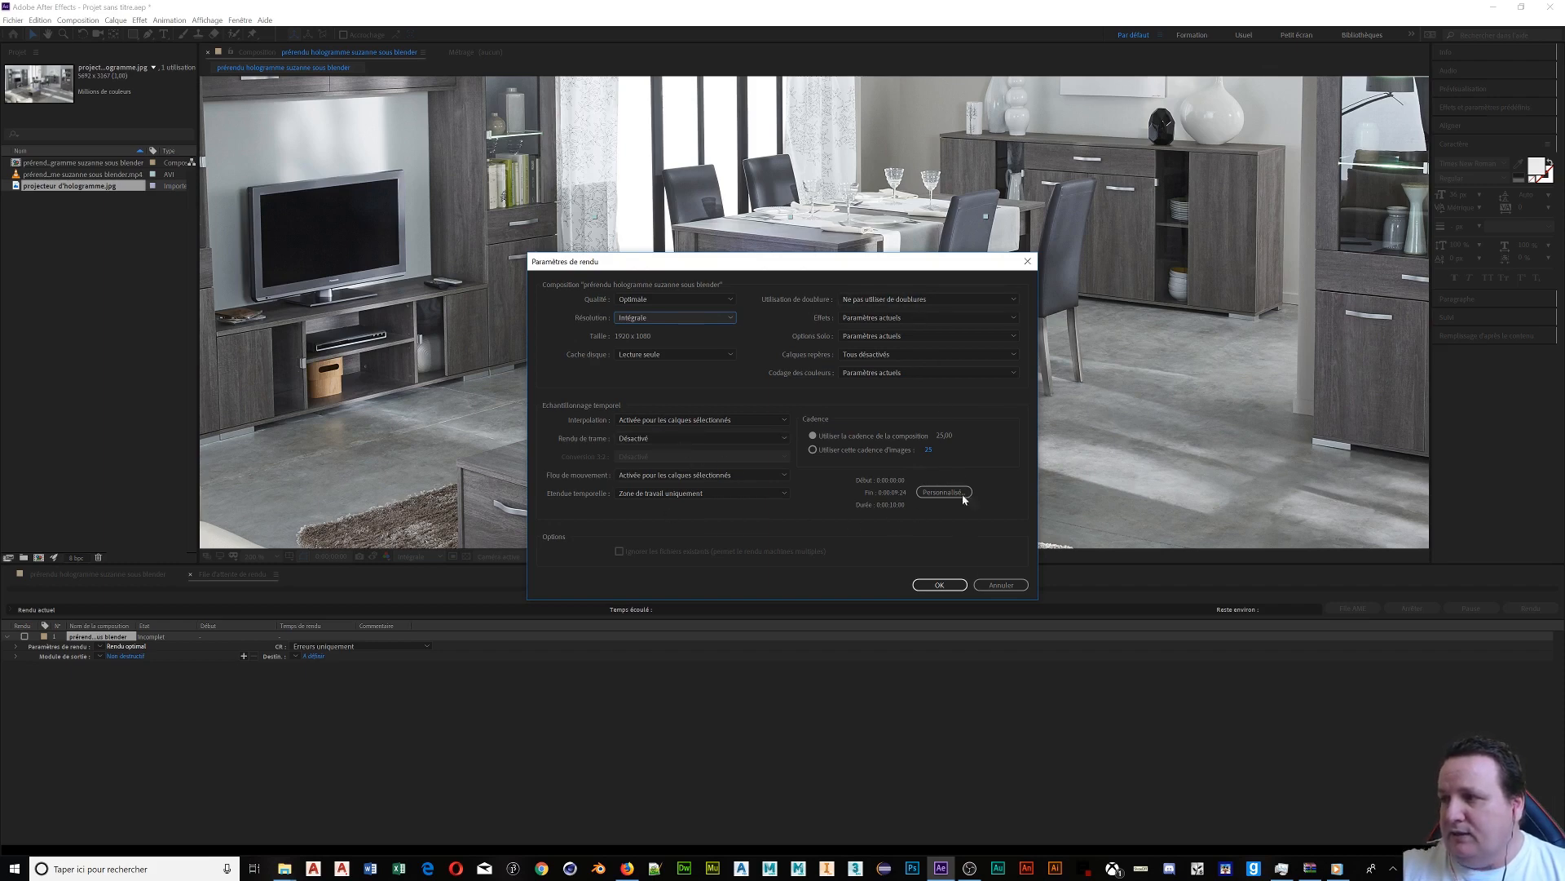
click(945, 584)
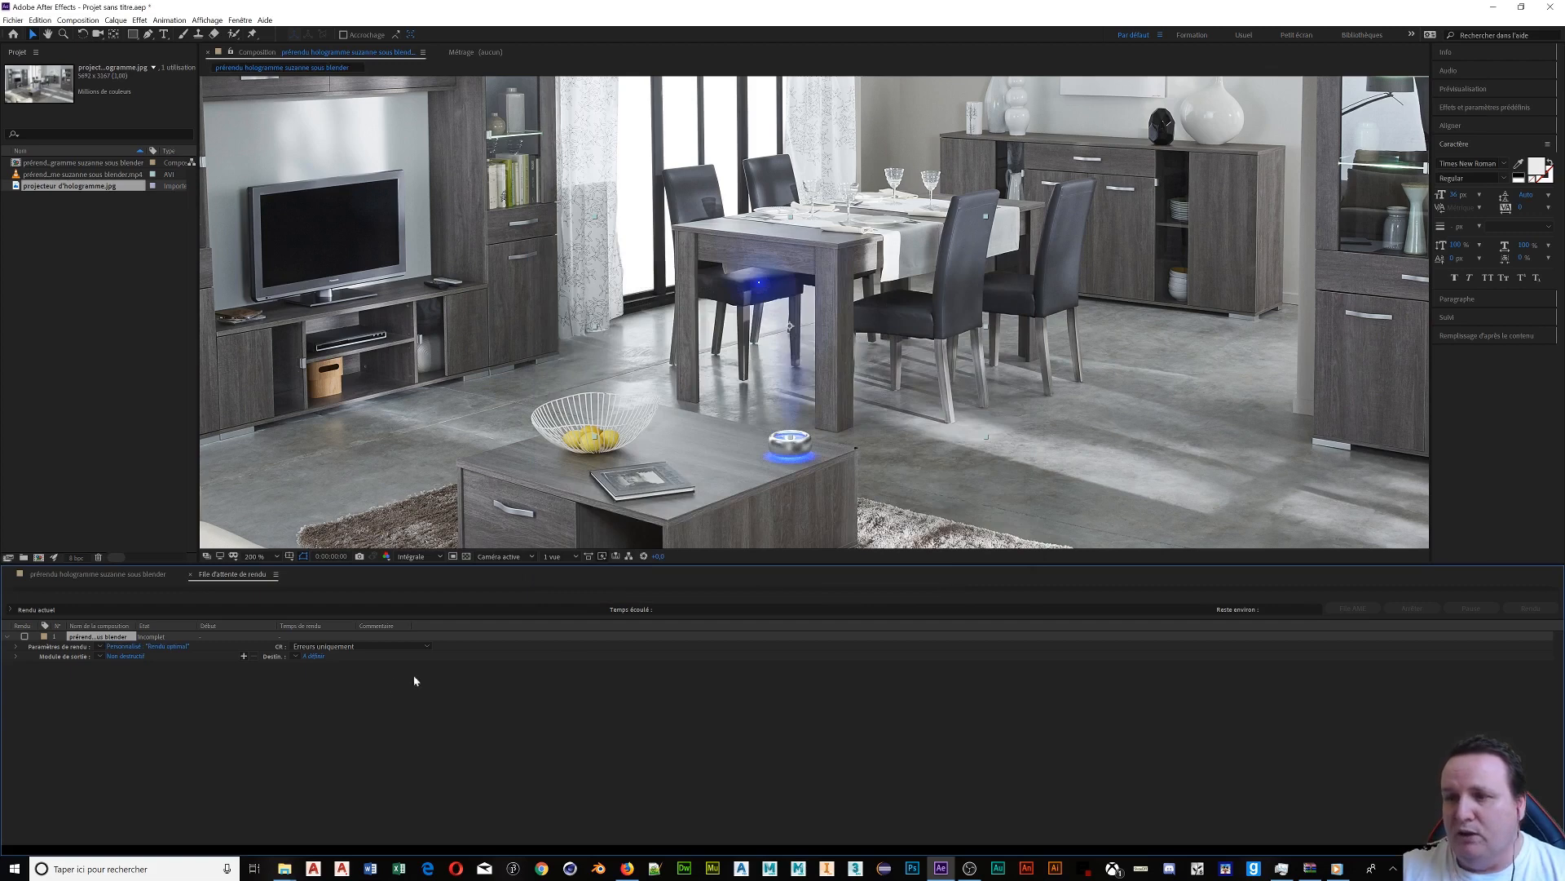
Open the render item's output module settings and select the AVI format with Sans as the post-render action.
click(102, 657)
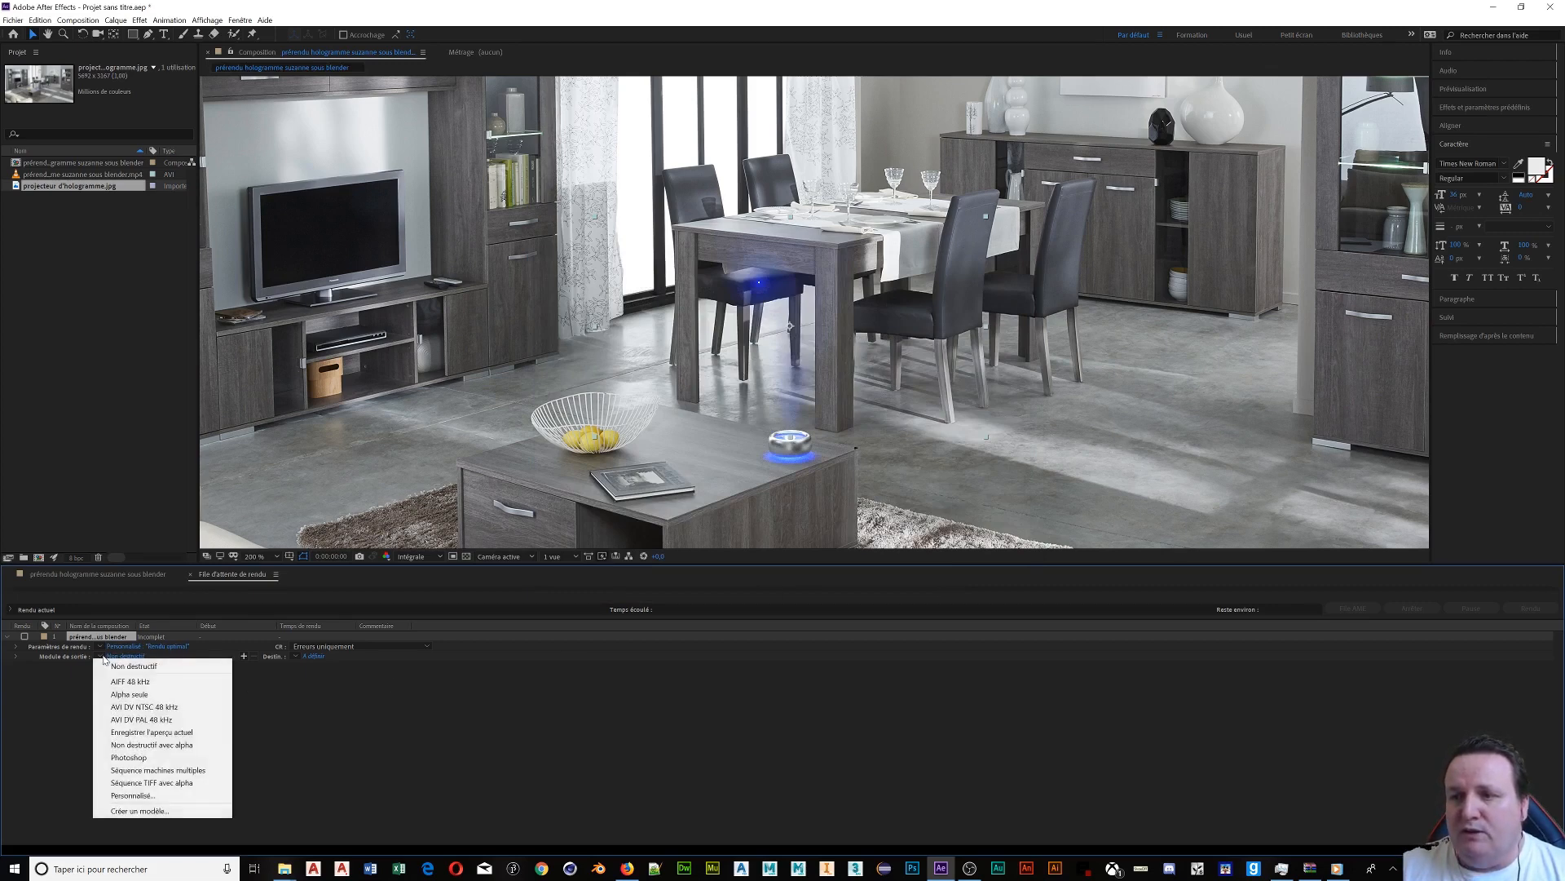
click(124, 657)
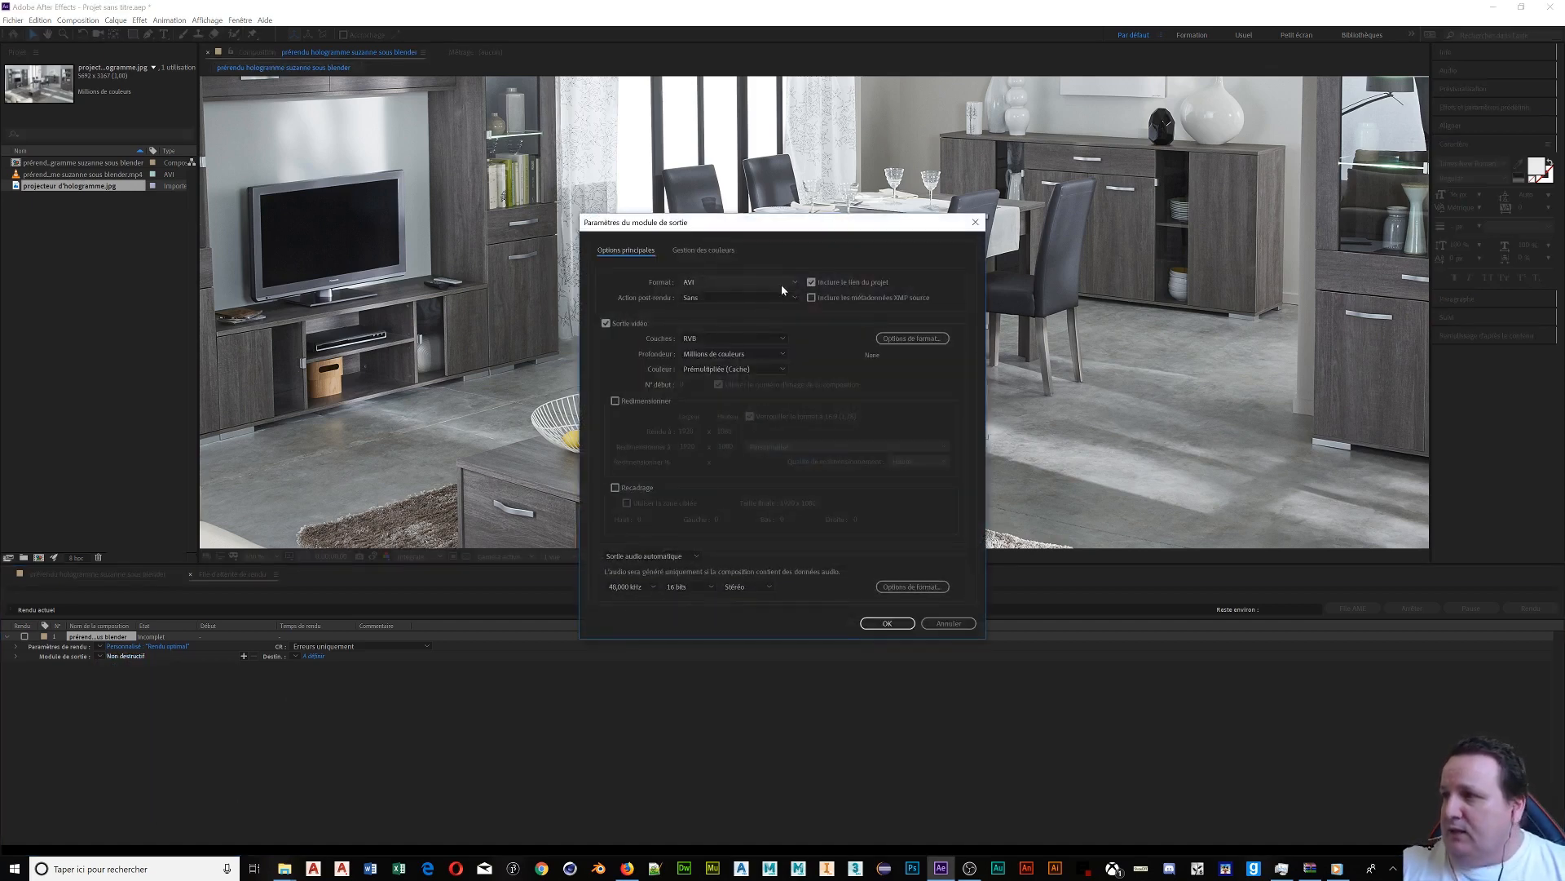
click(797, 282)
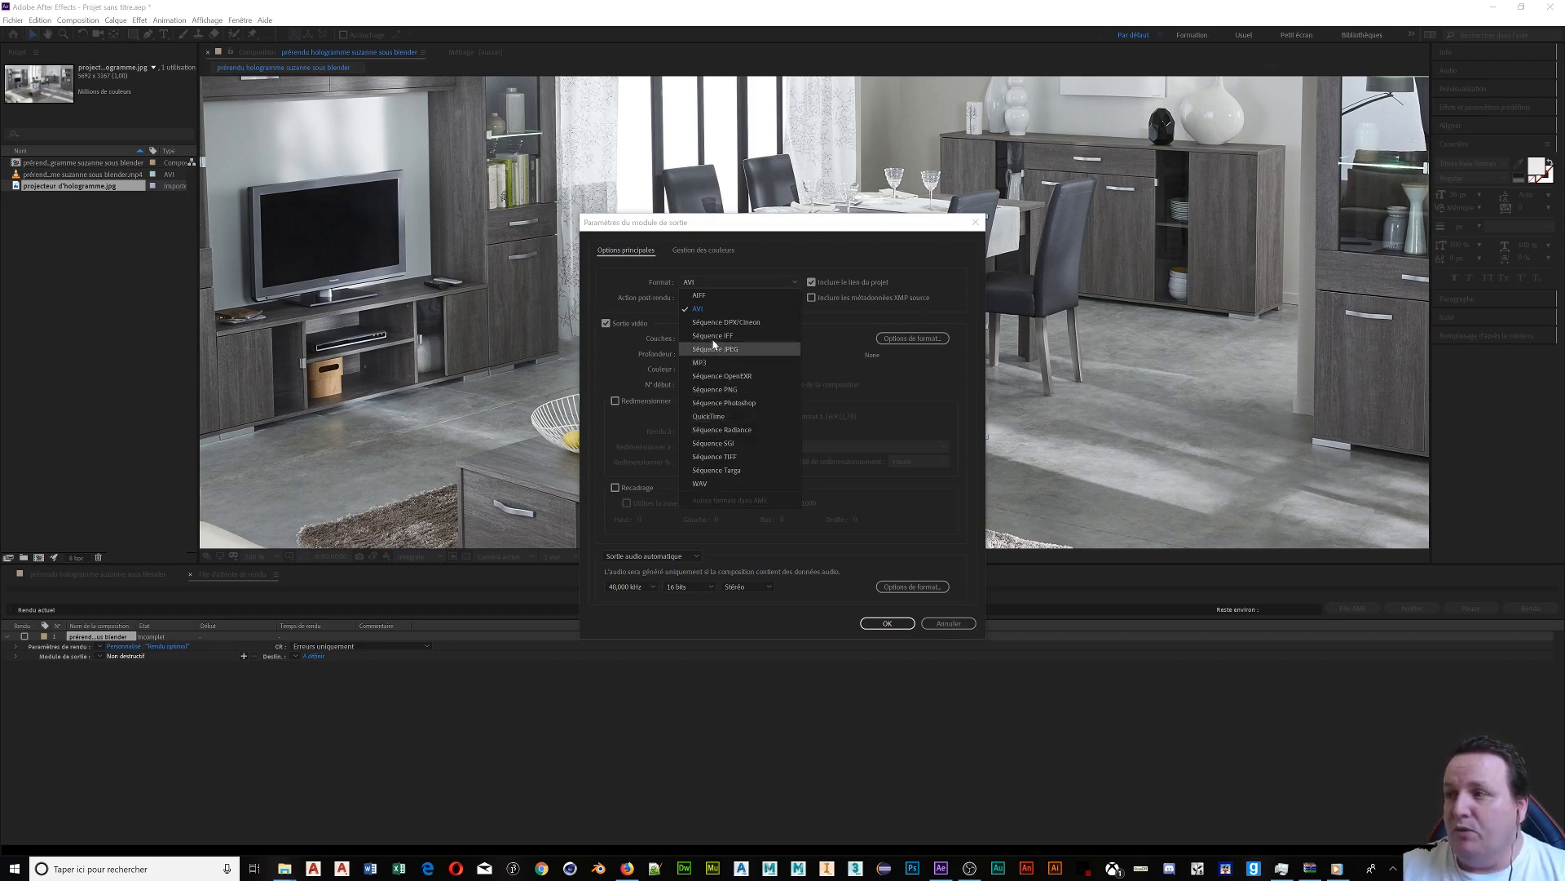
click(731, 310)
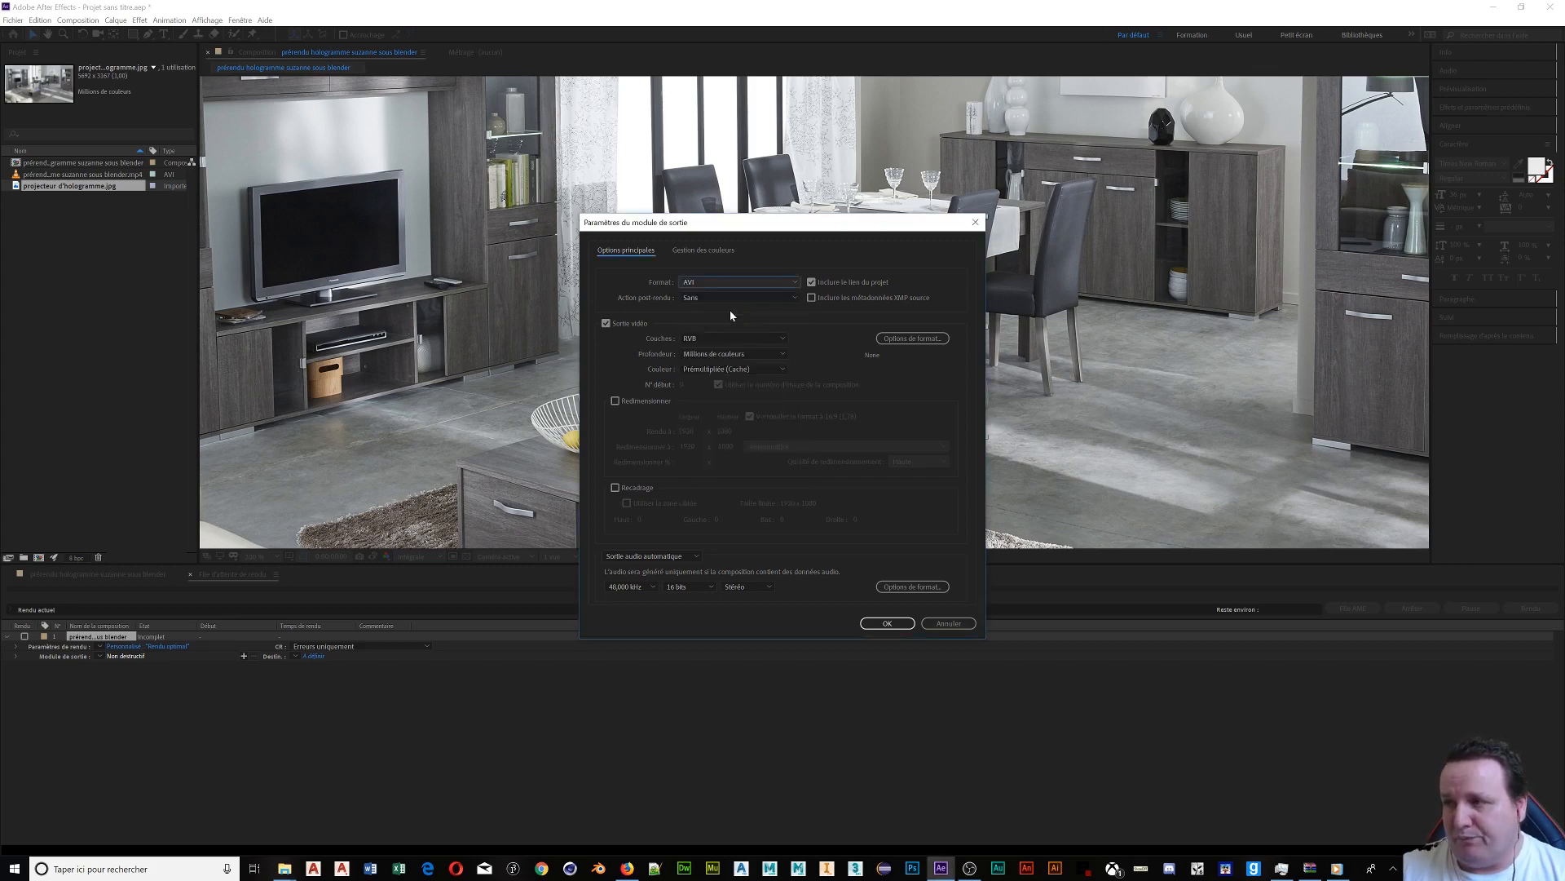
click(795, 298)
click(794, 299)
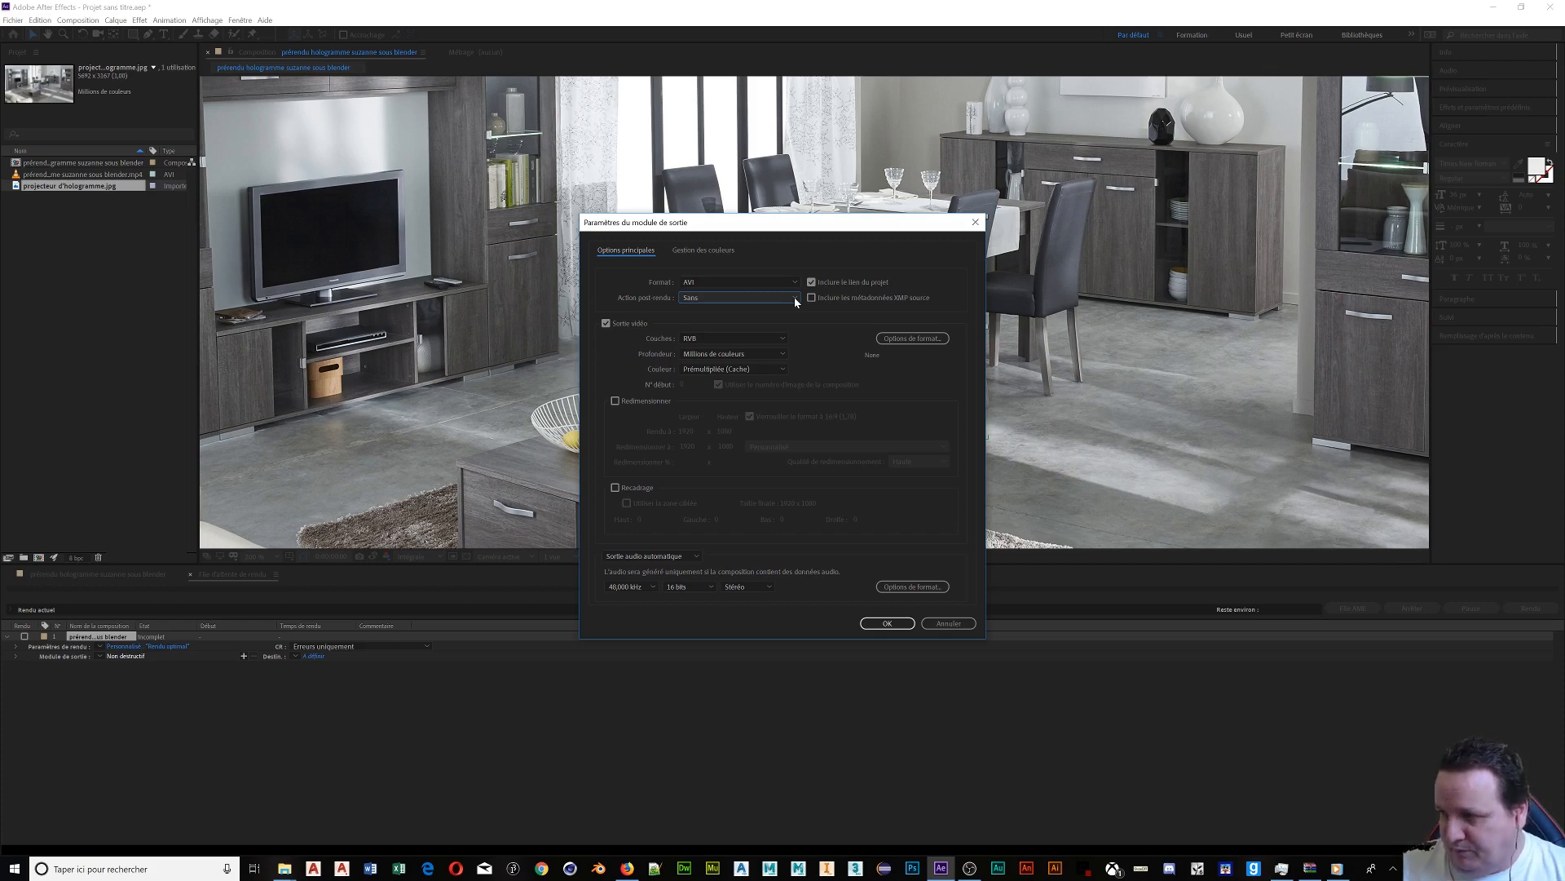
Try Codec Intel IYUV as the video codec in the AVI format options.
click(891, 339)
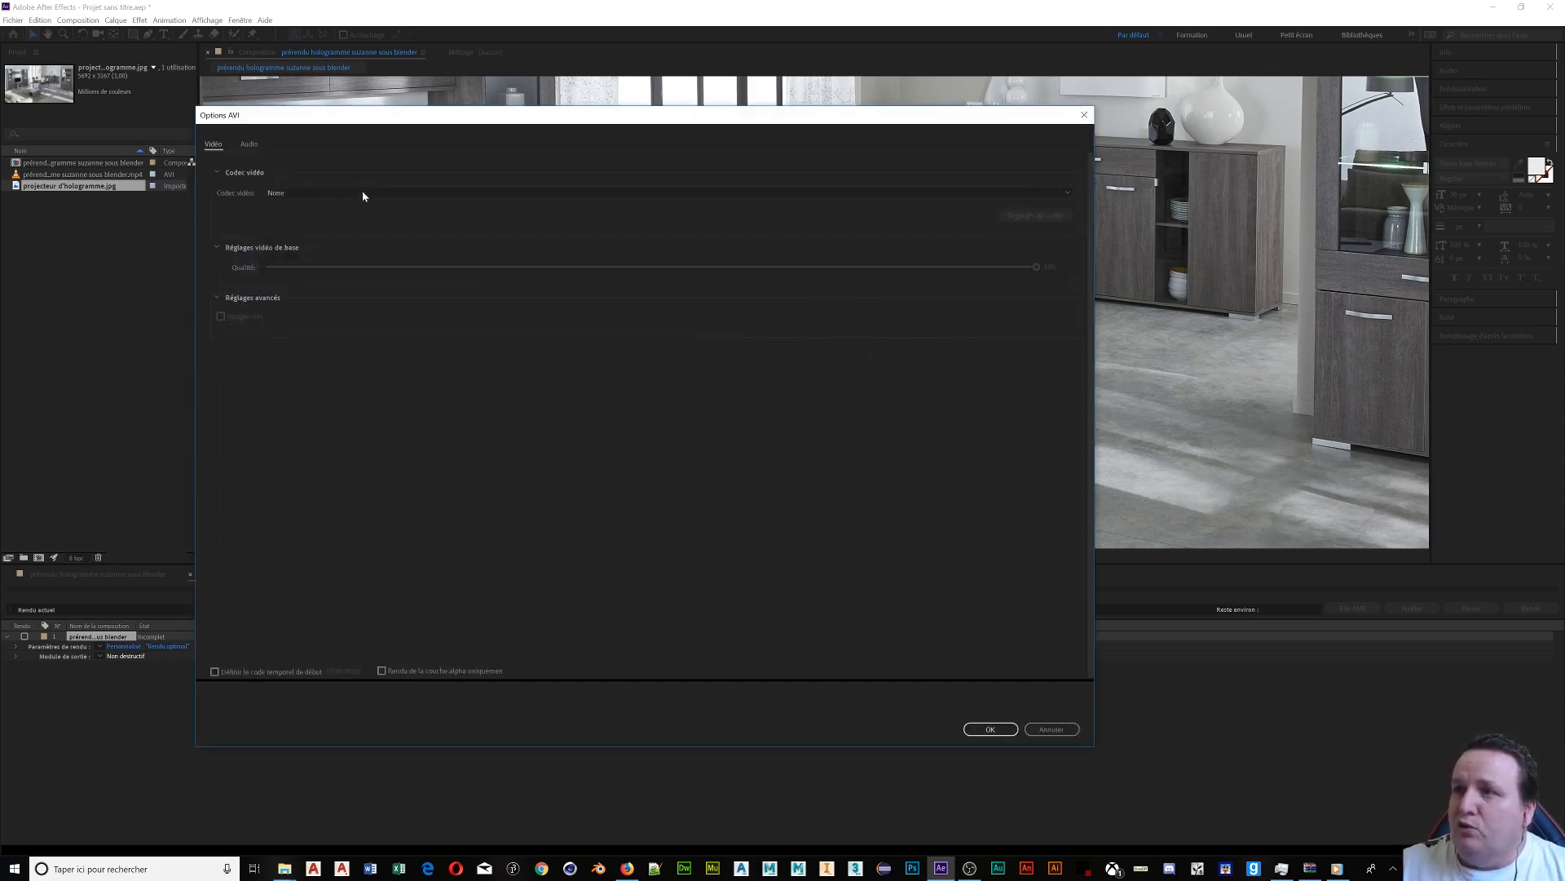
click(338, 192)
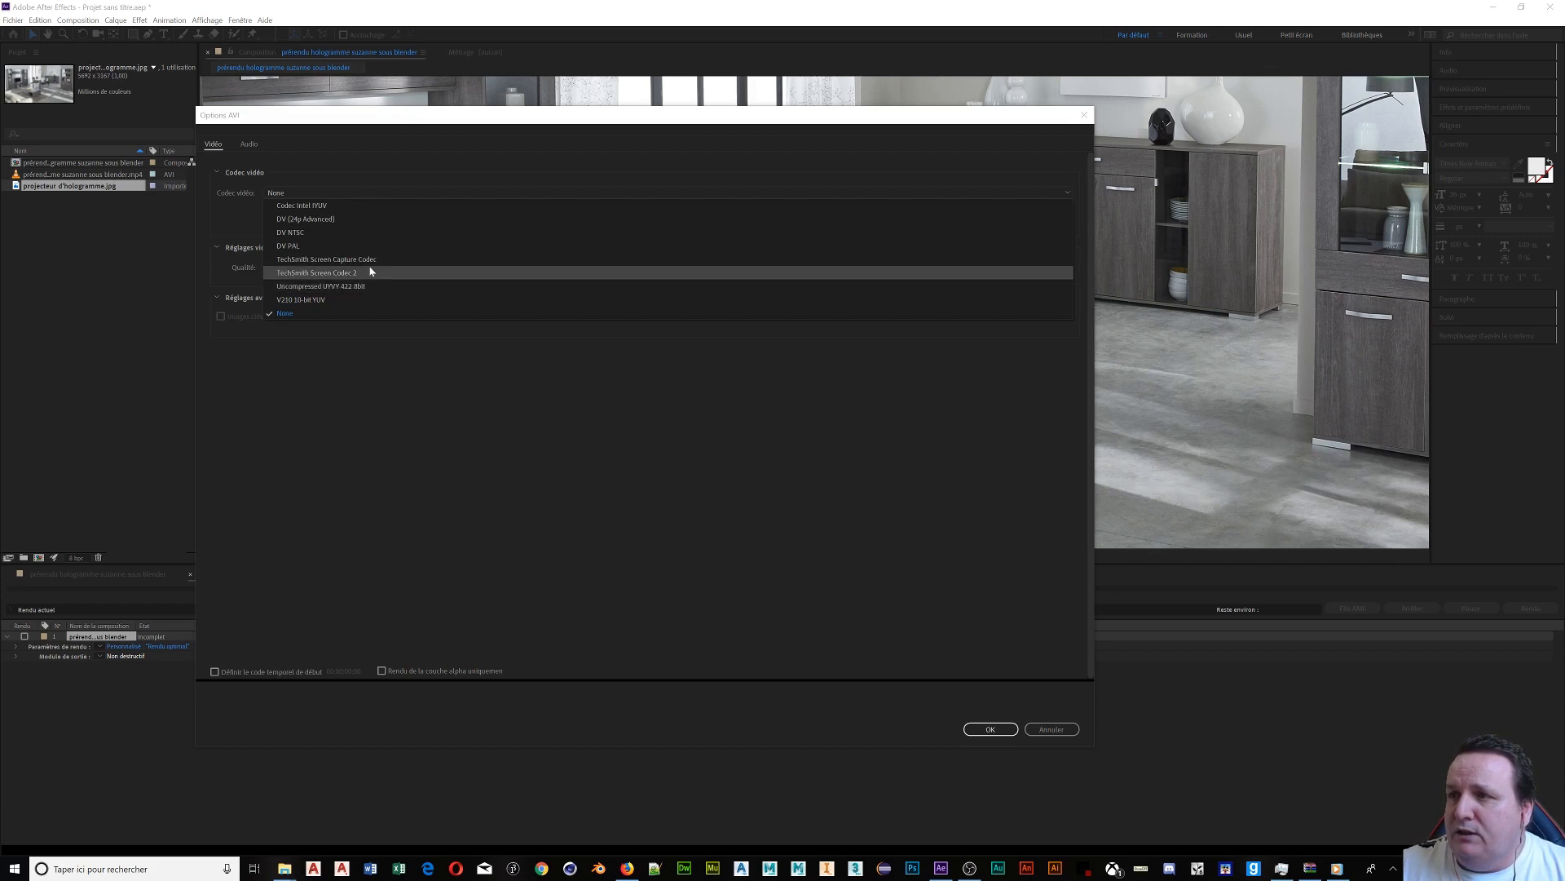
click(331, 208)
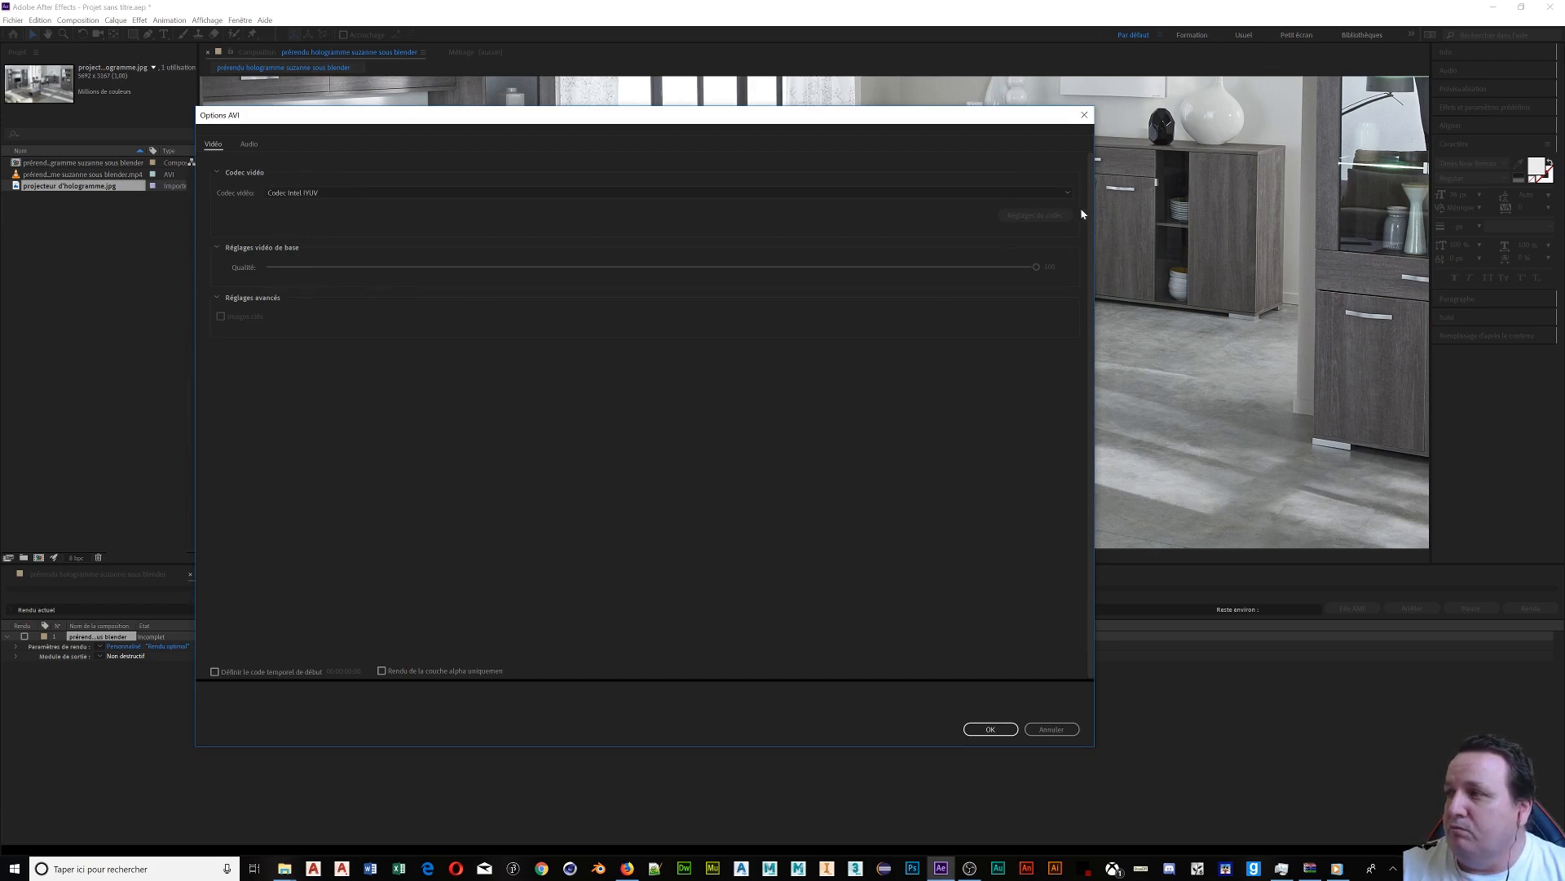
click(337, 193)
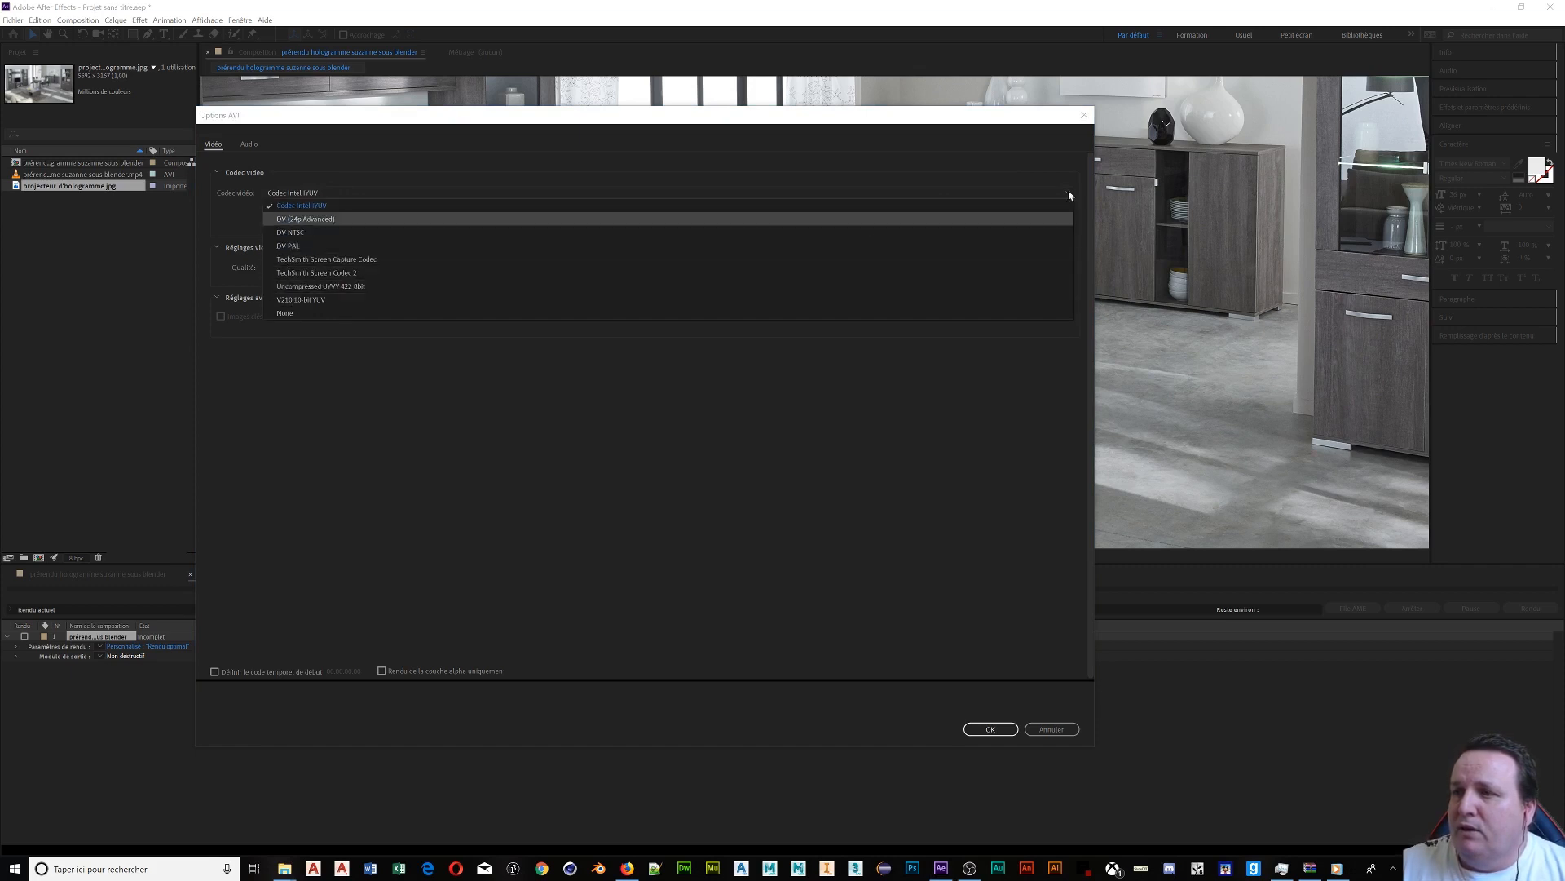
click(1082, 118)
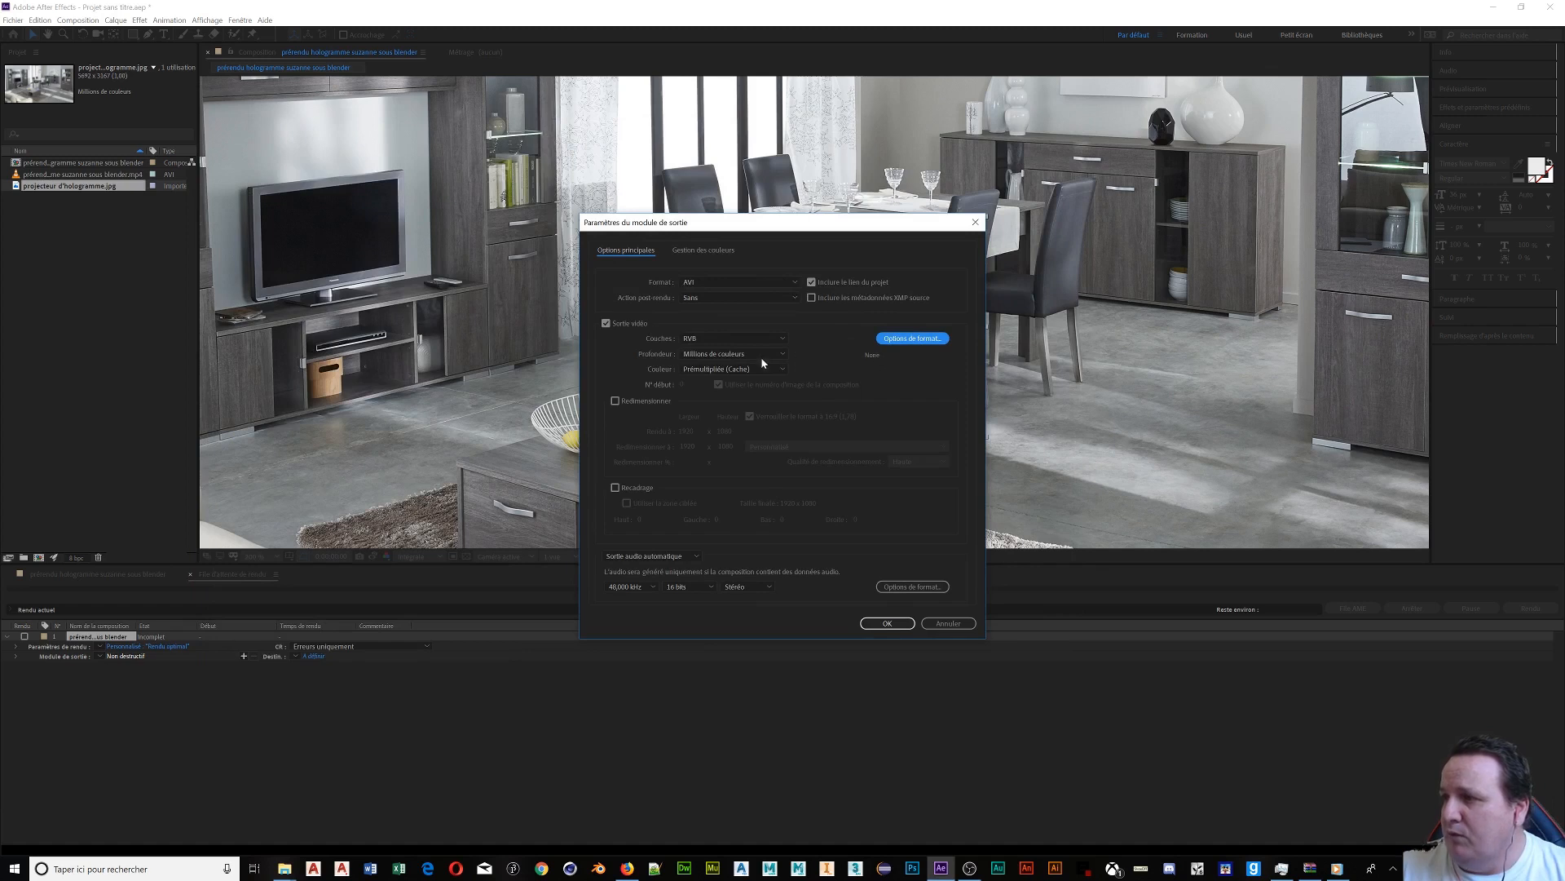
Keep the RVB channels, switch the output format to QuickTime with the Animation codec and confirm the output module settings.
click(781, 339)
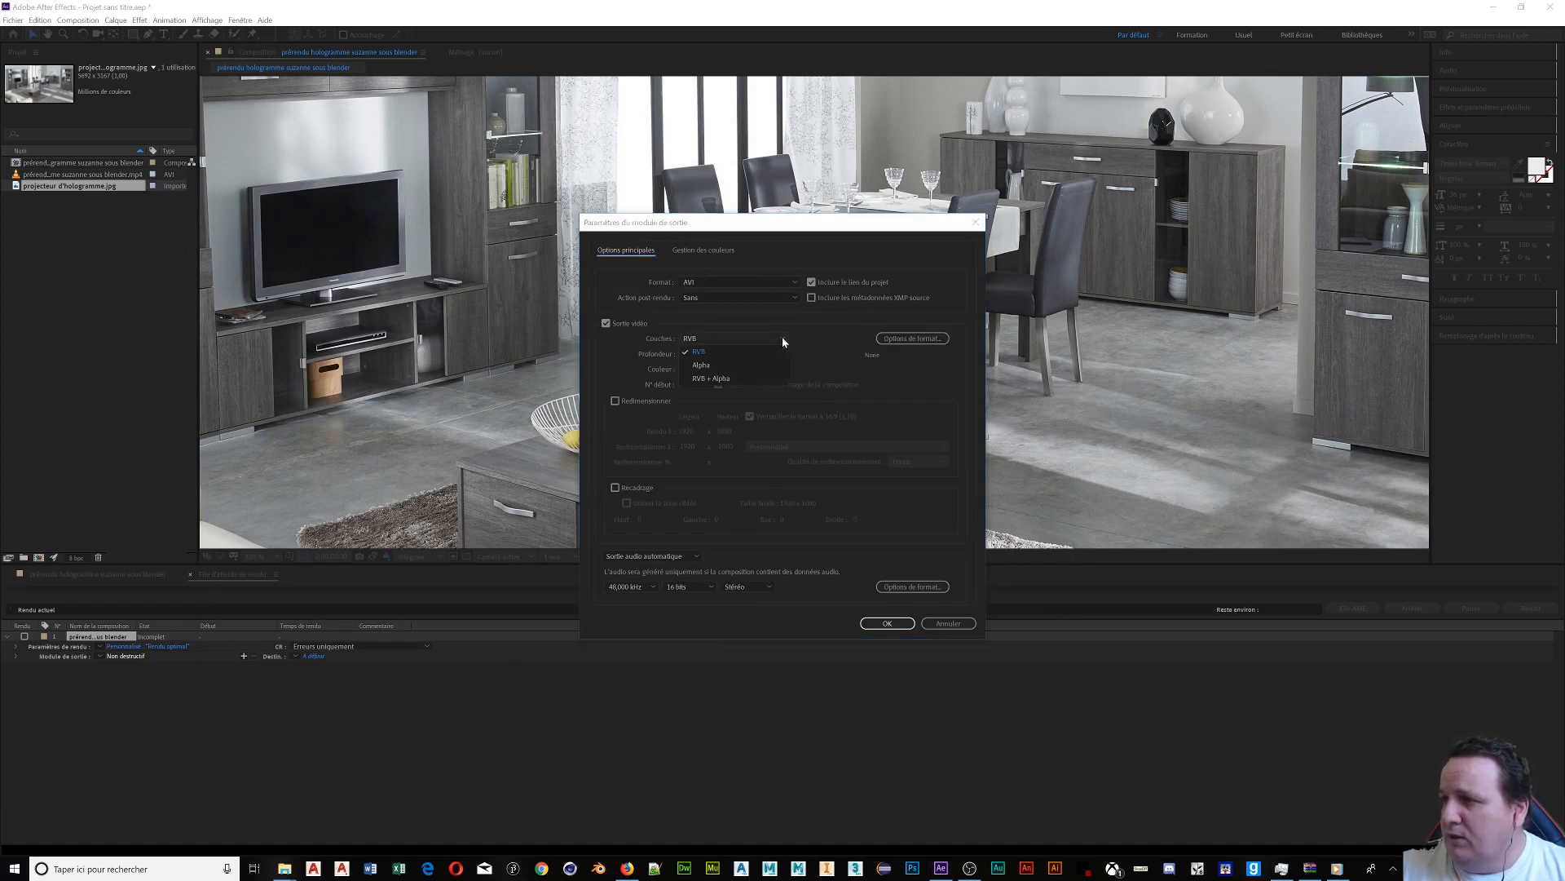
click(781, 352)
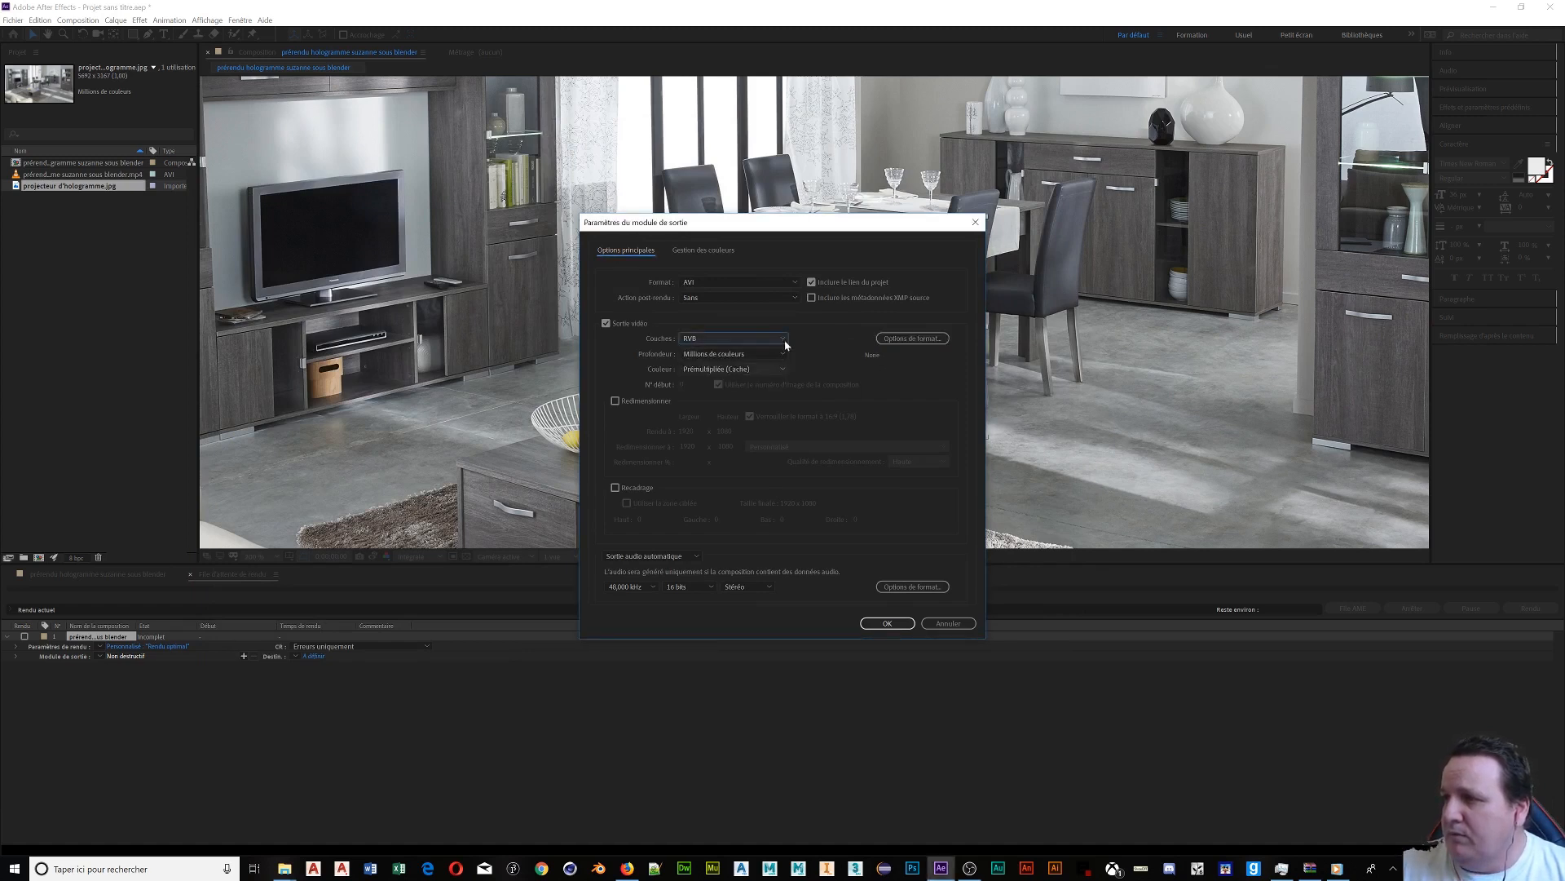
click(791, 282)
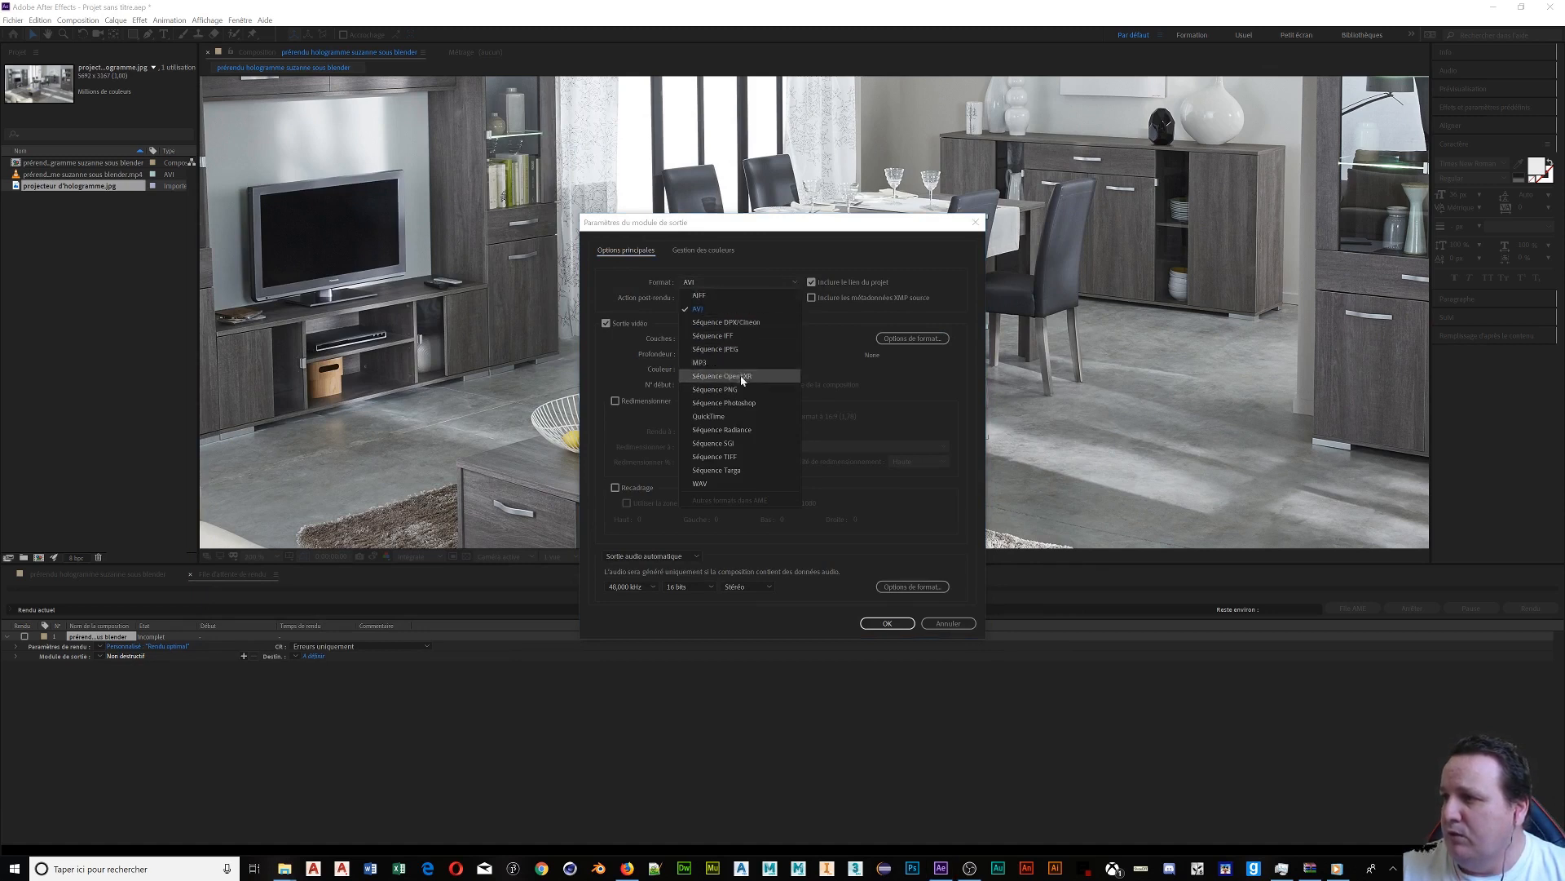
click(725, 417)
click(913, 339)
click(520, 194)
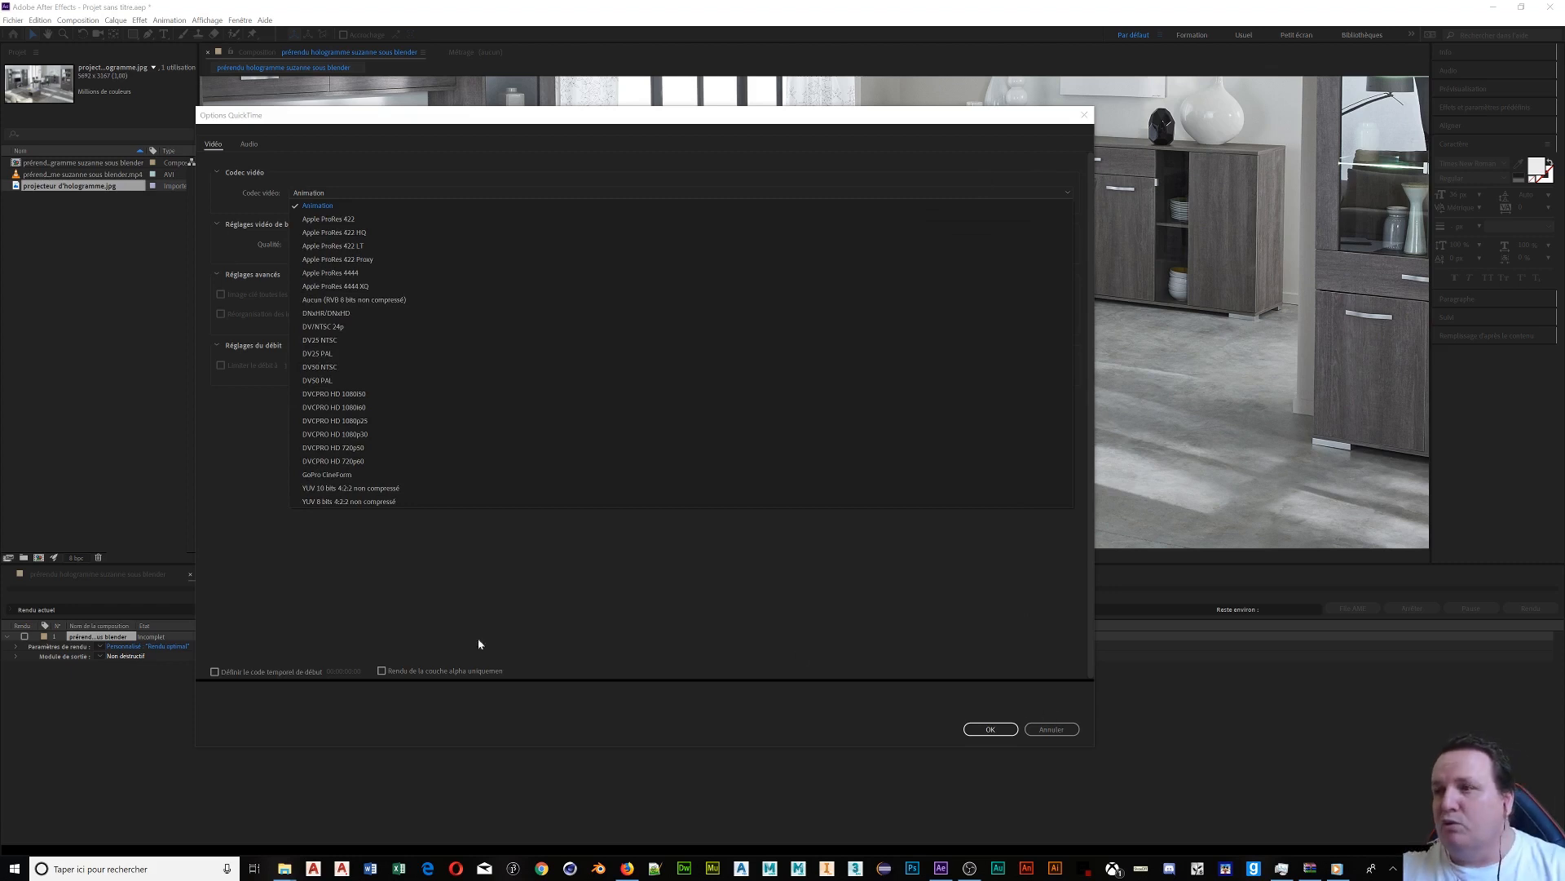
click(275, 573)
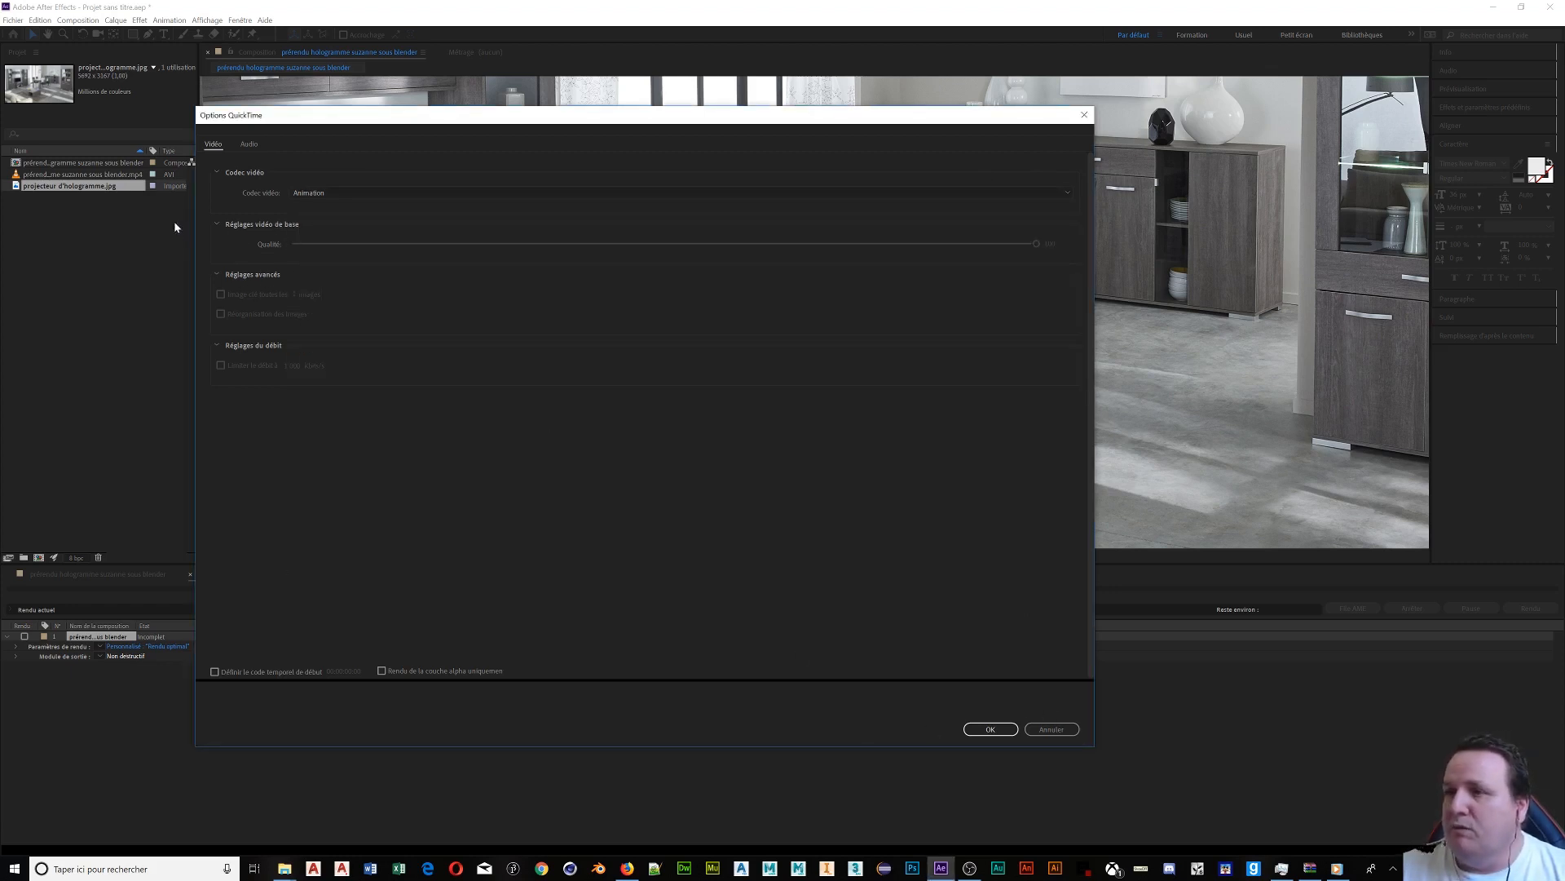
click(989, 729)
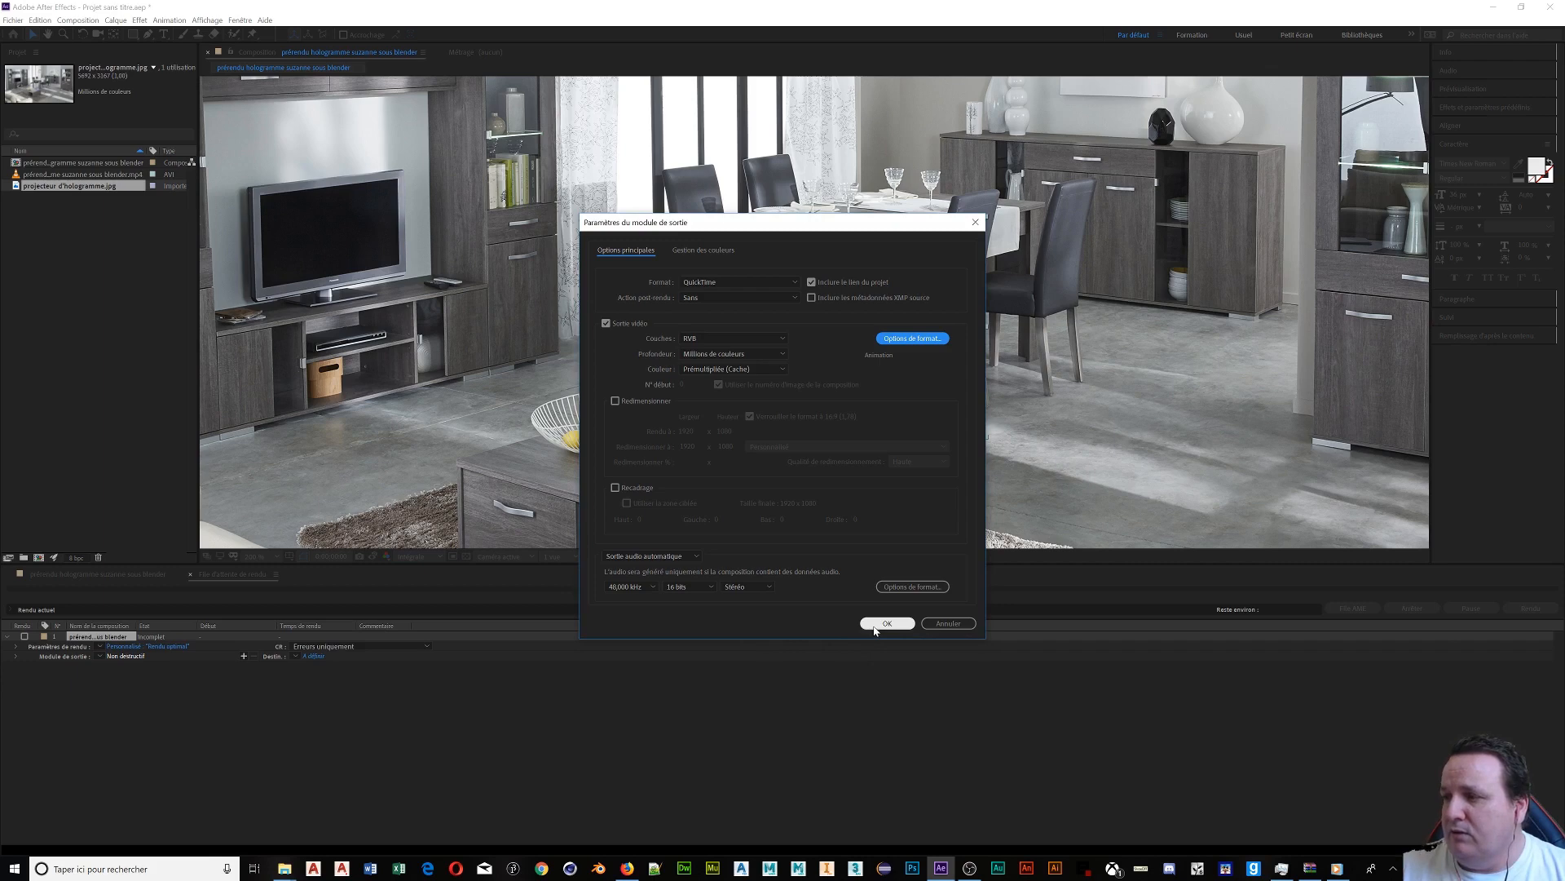
click(872, 626)
Try to define the render's output destination using the Nom de la composition naming template and the QuickTime (*.mov) file type.
click(294, 656)
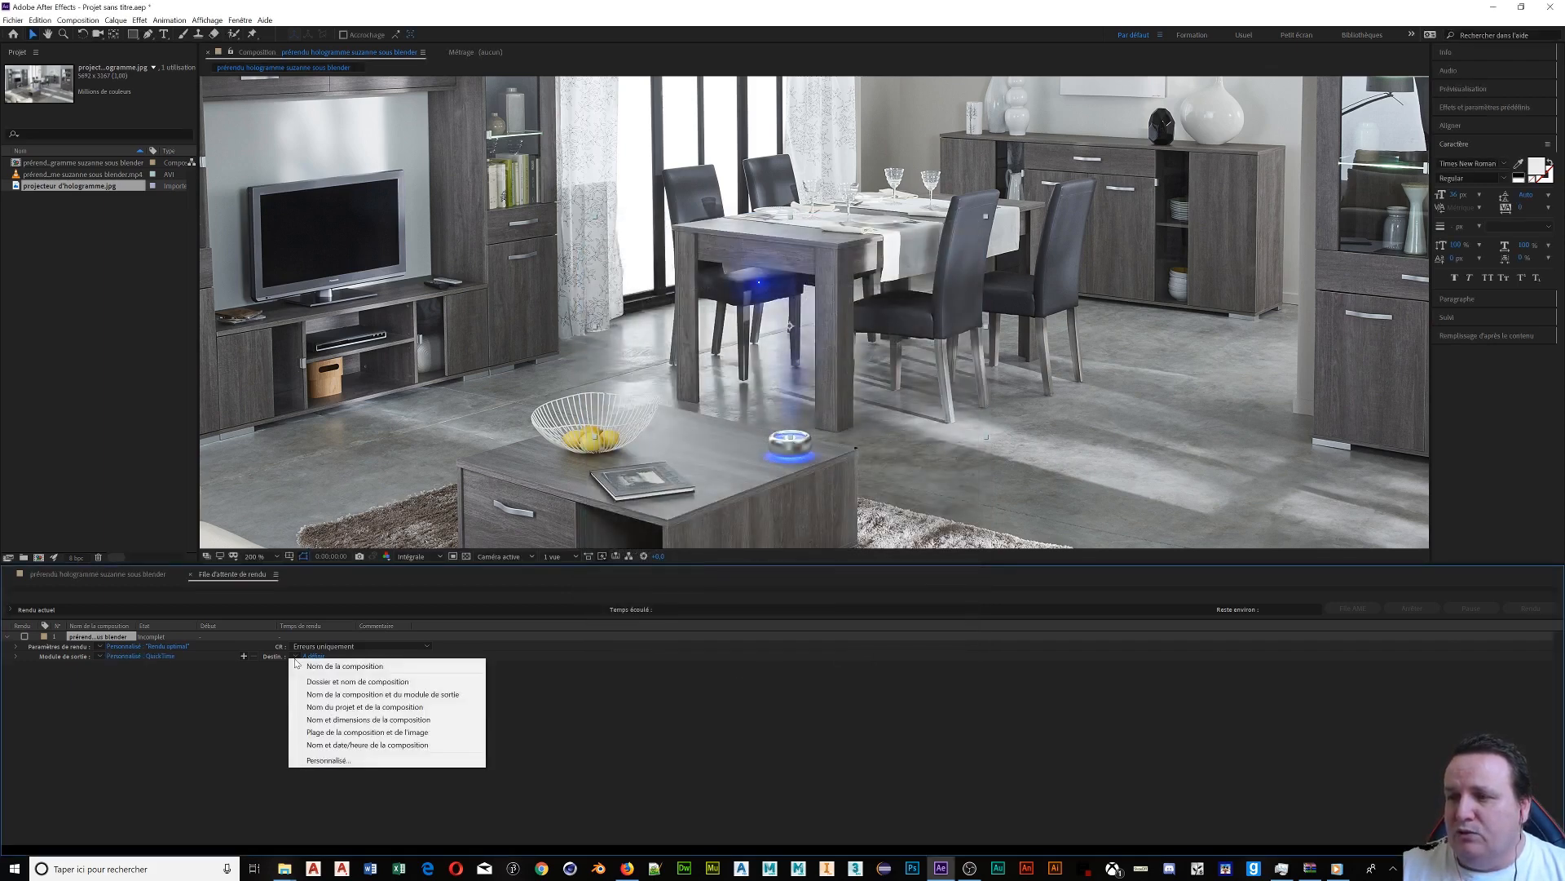
click(333, 666)
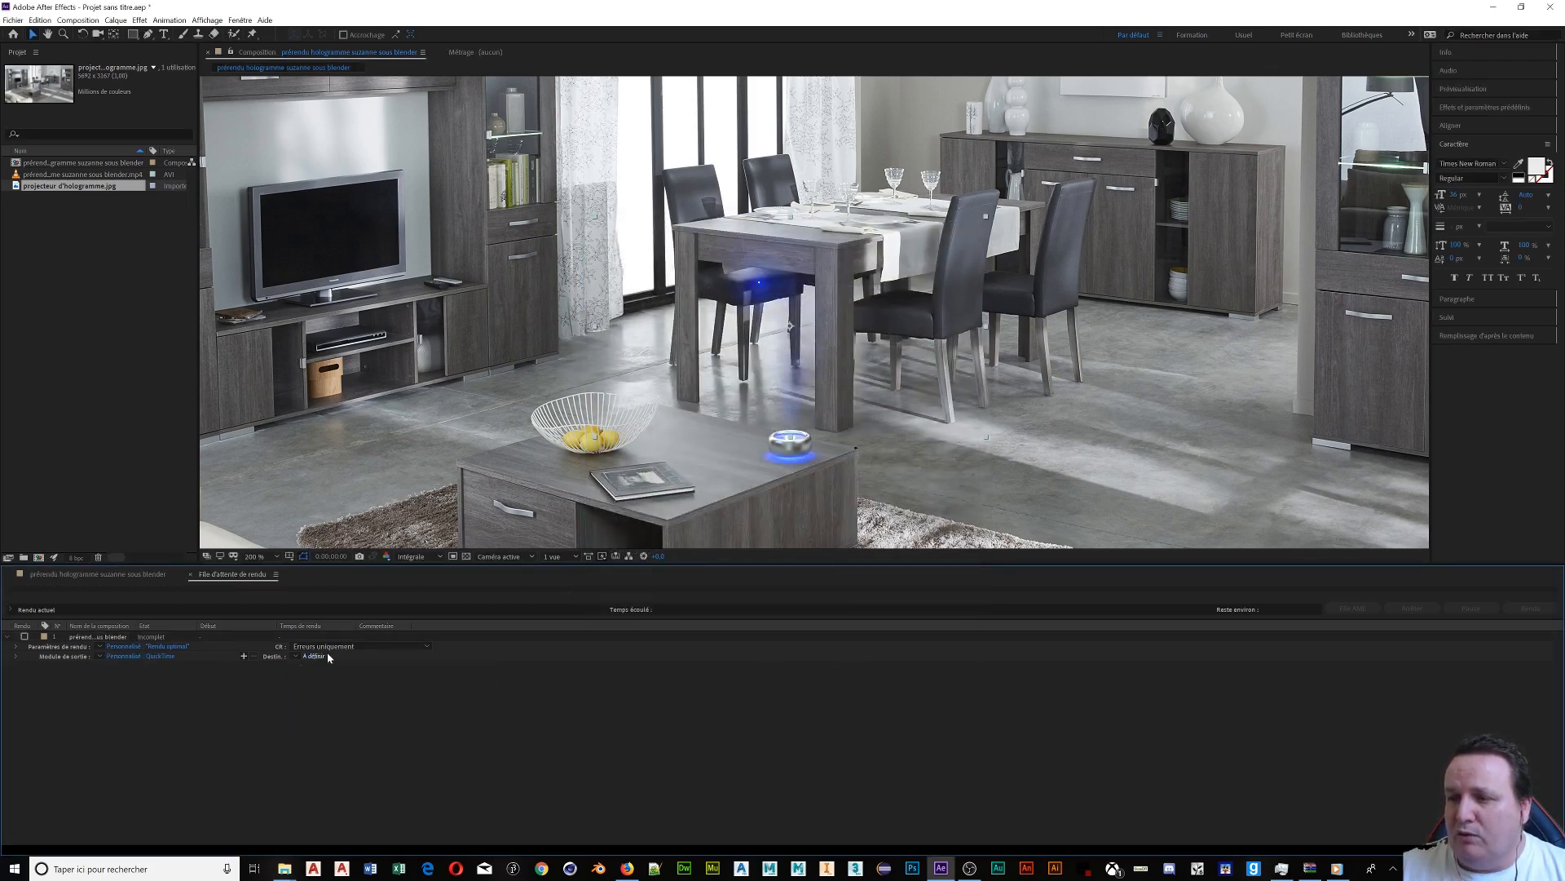
click(317, 657)
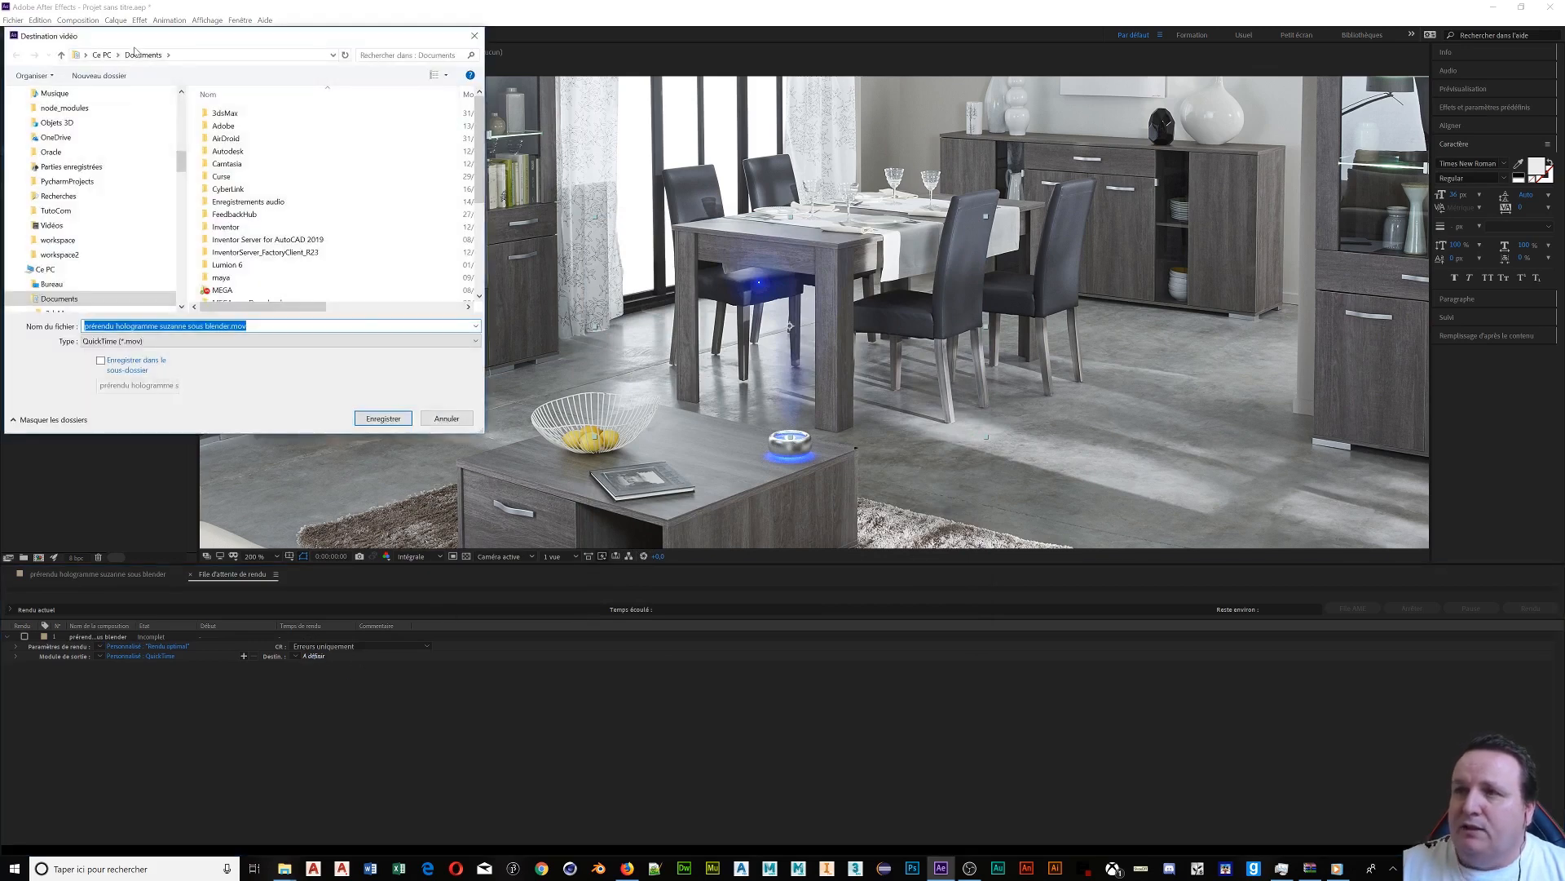
click(190, 346)
click(190, 349)
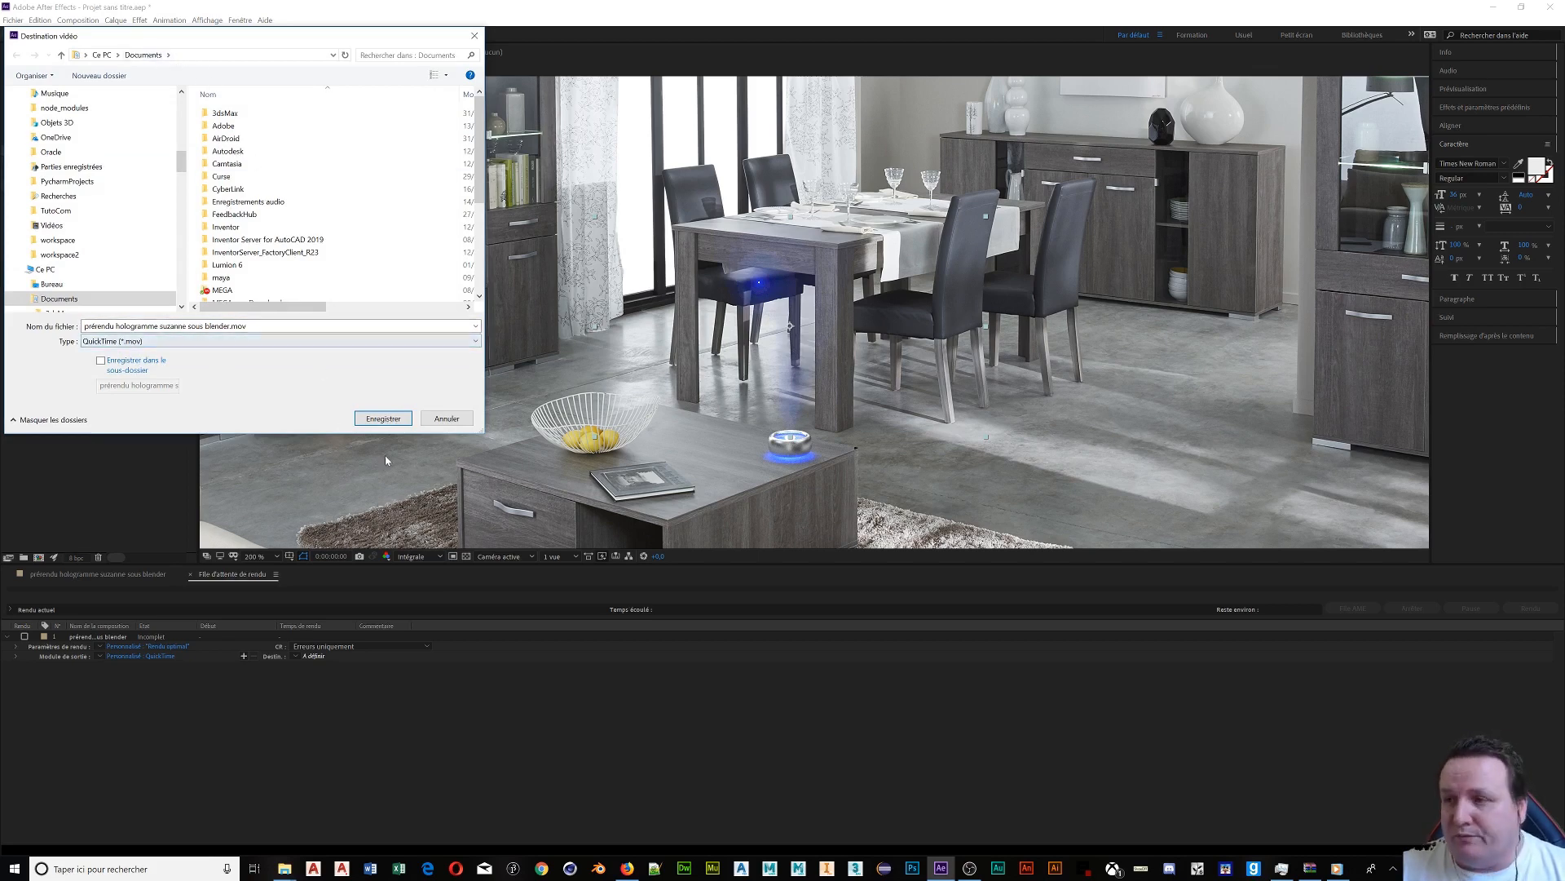
click(446, 419)
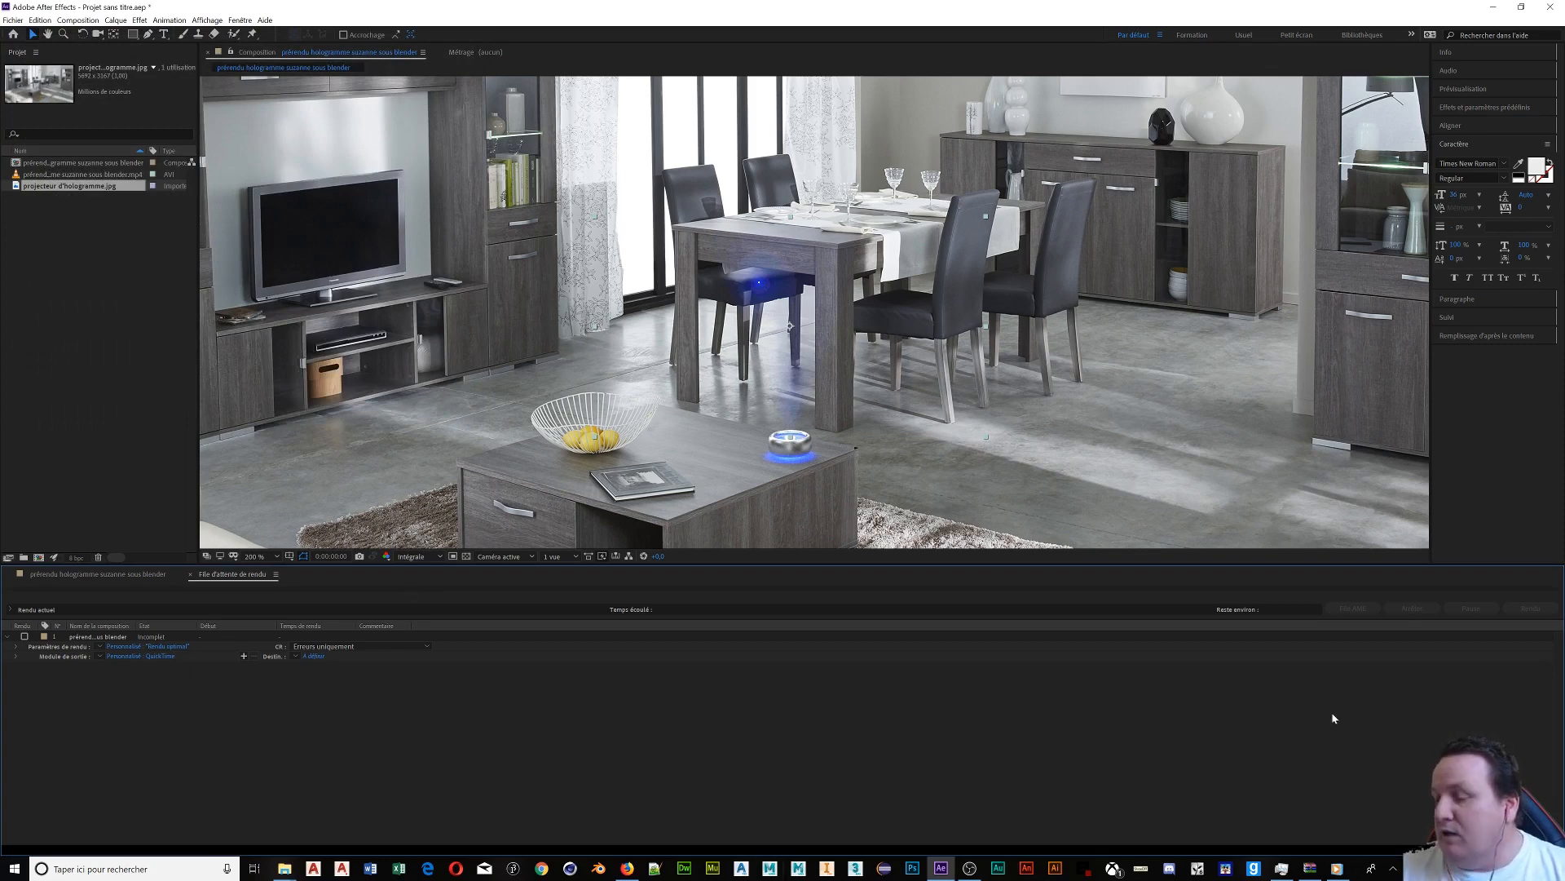
click(314, 656)
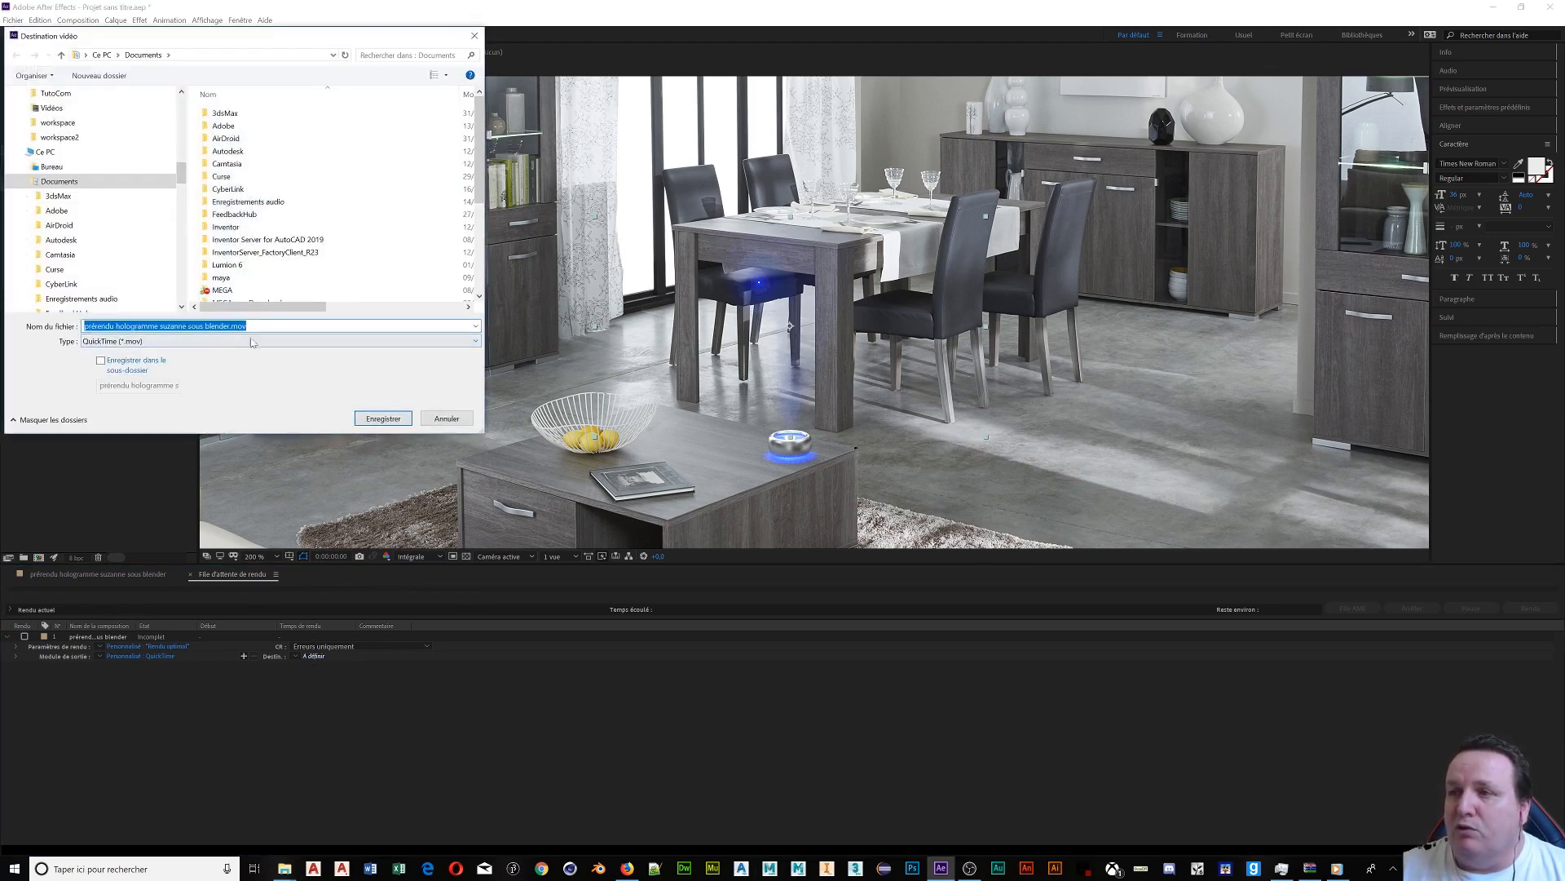
click(447, 418)
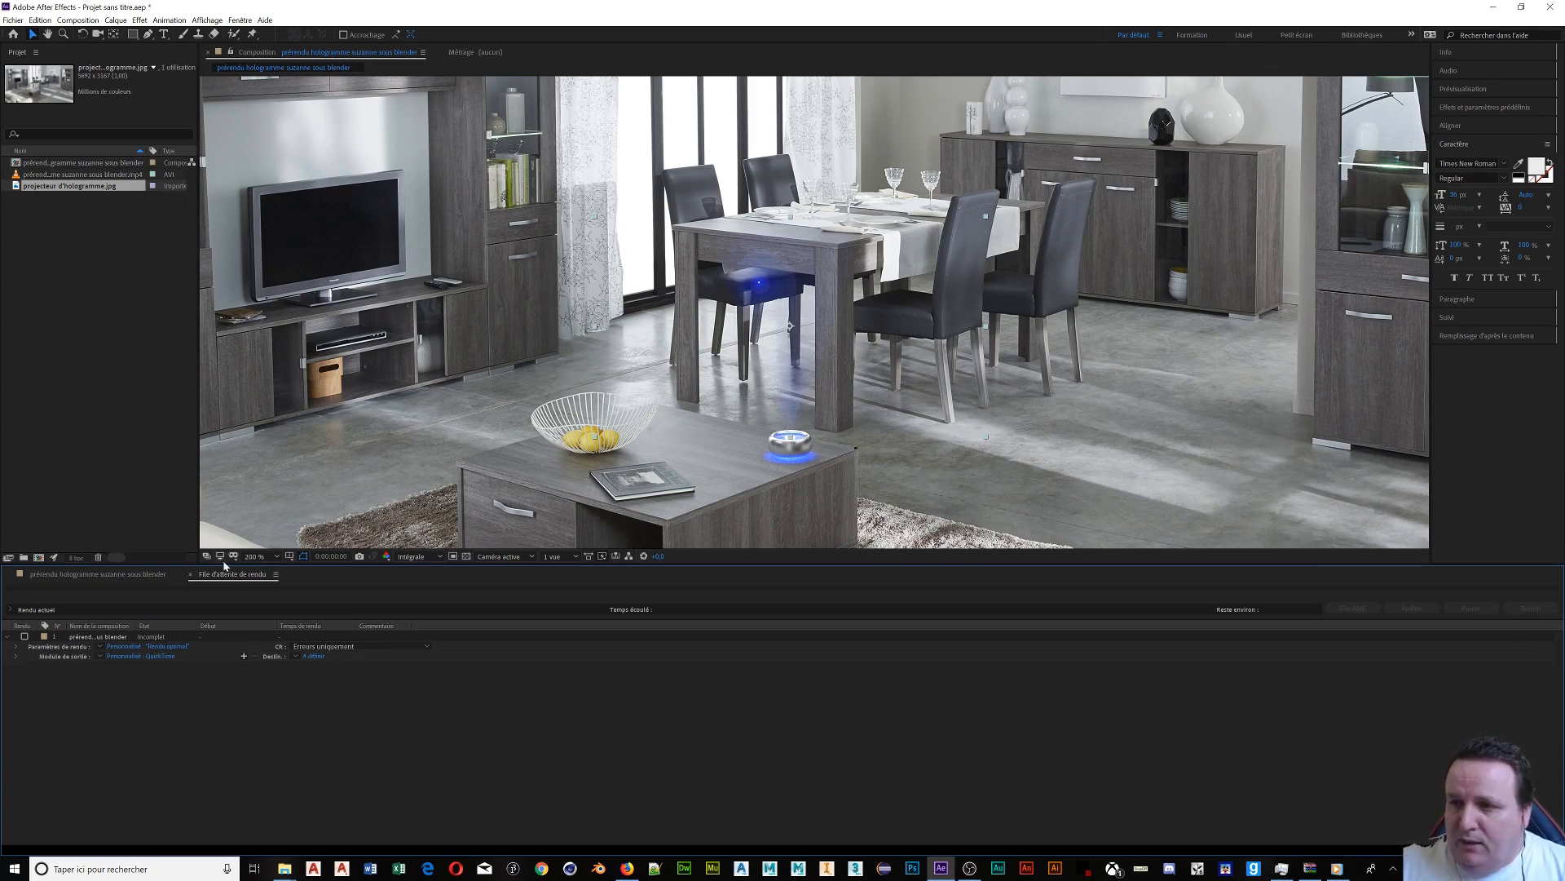
Close the render queue and send the composition to the Adobe Media Encoder queue.
click(192, 575)
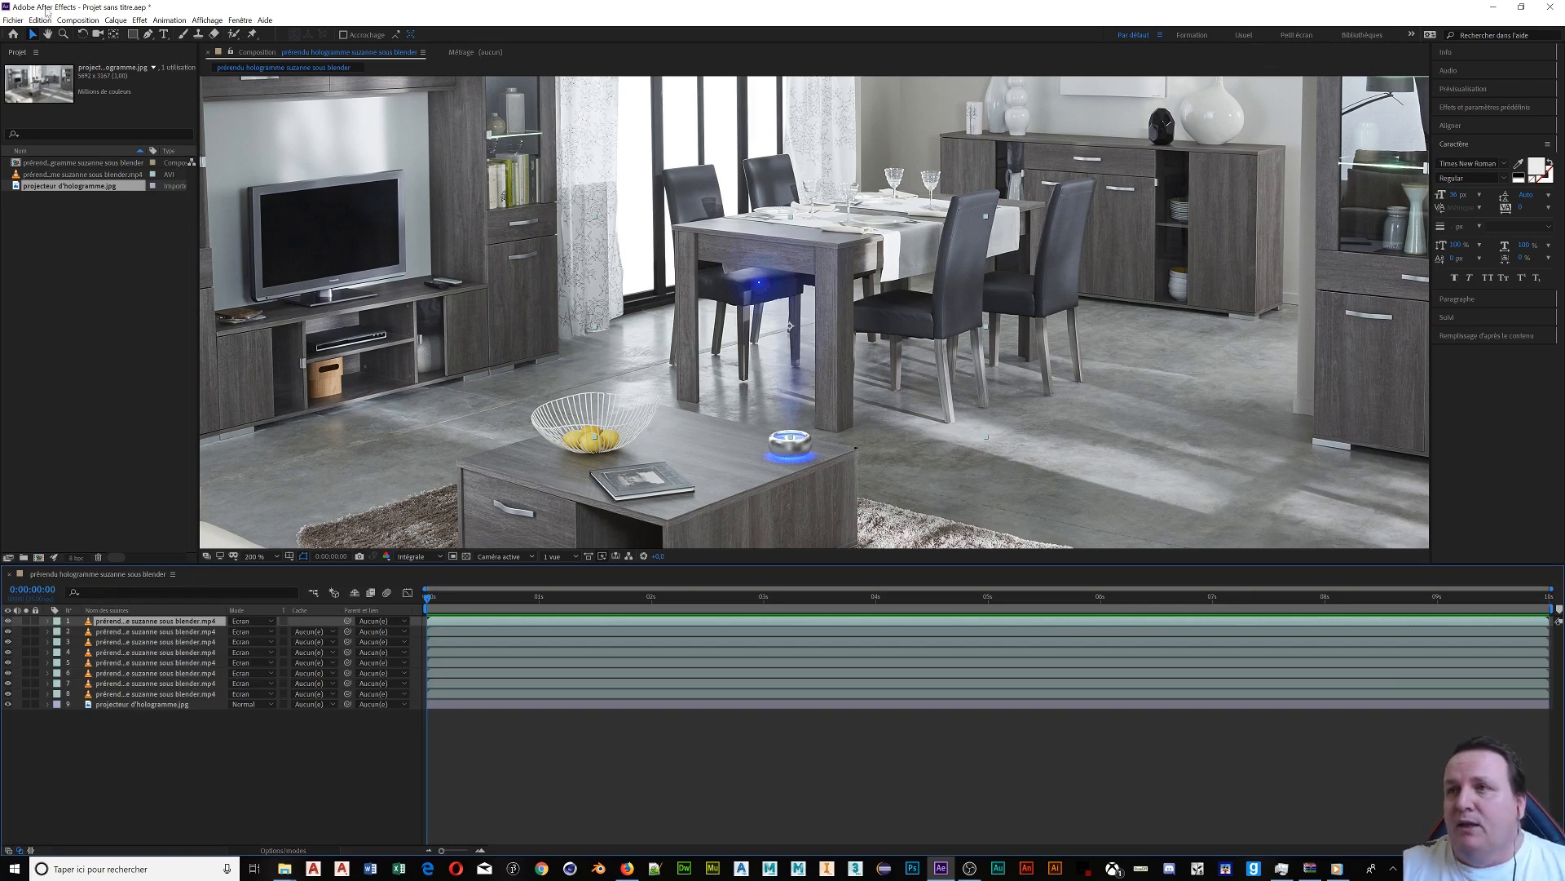
click(78, 21)
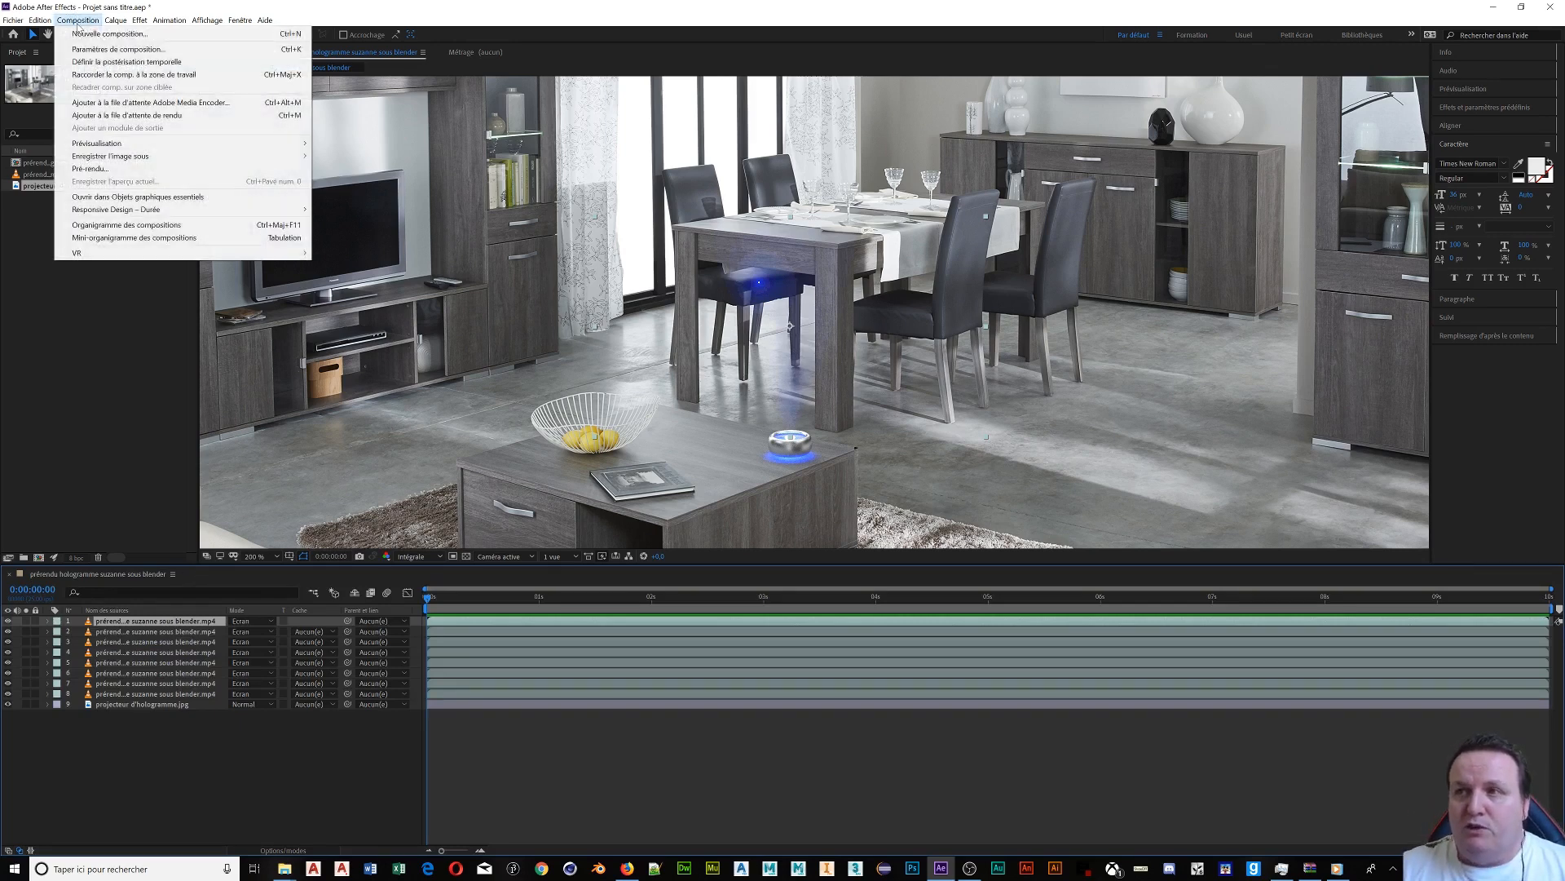
click(111, 107)
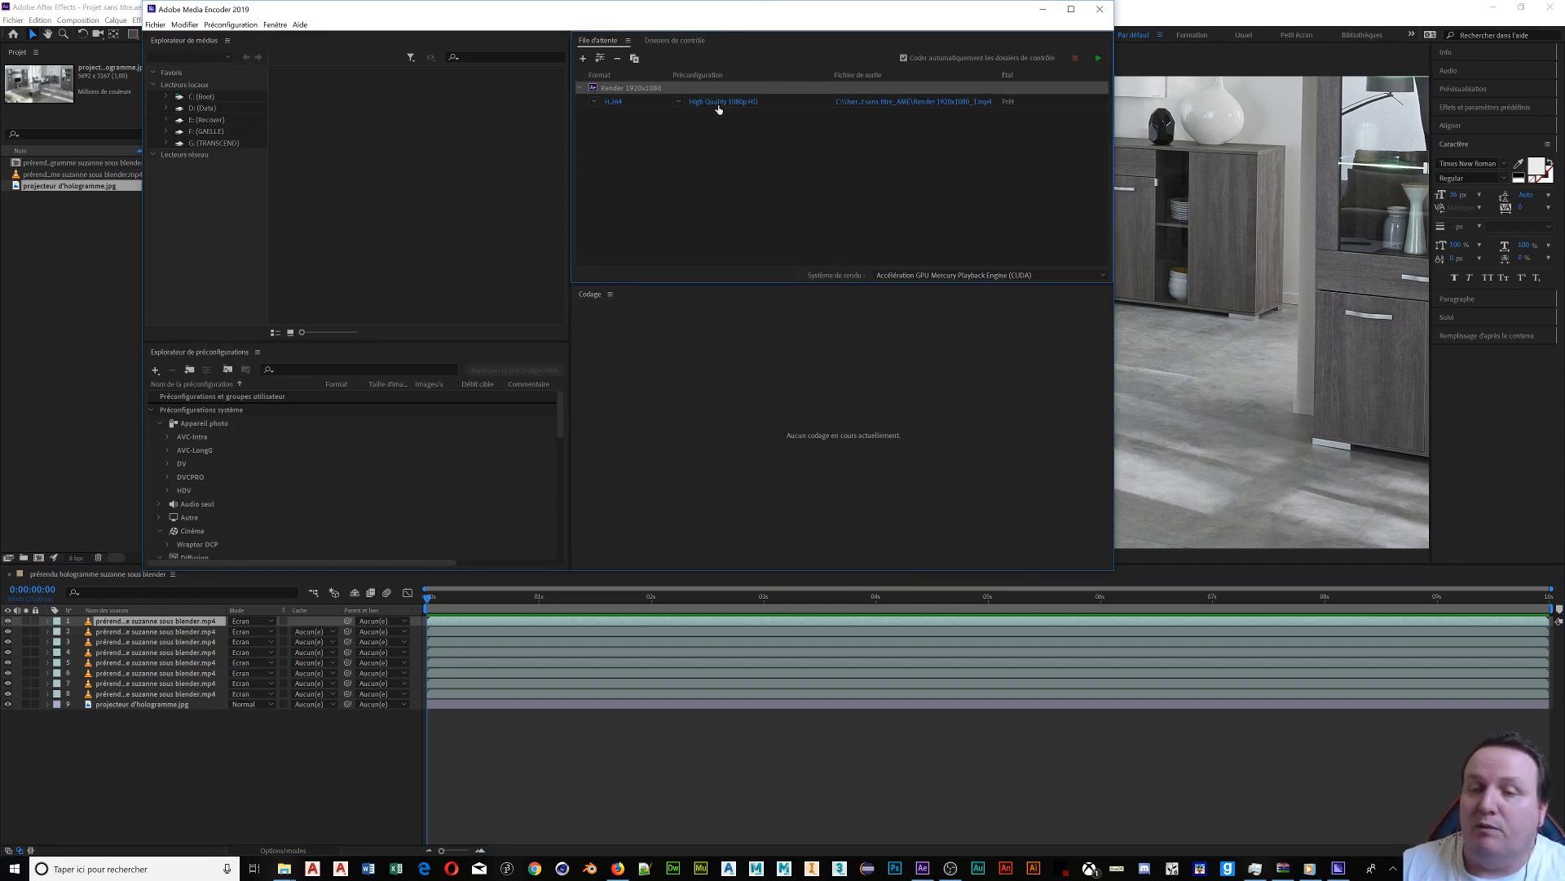
Try to choose another output location under Ce PC for the Render 1920x1080 queue item.
click(893, 101)
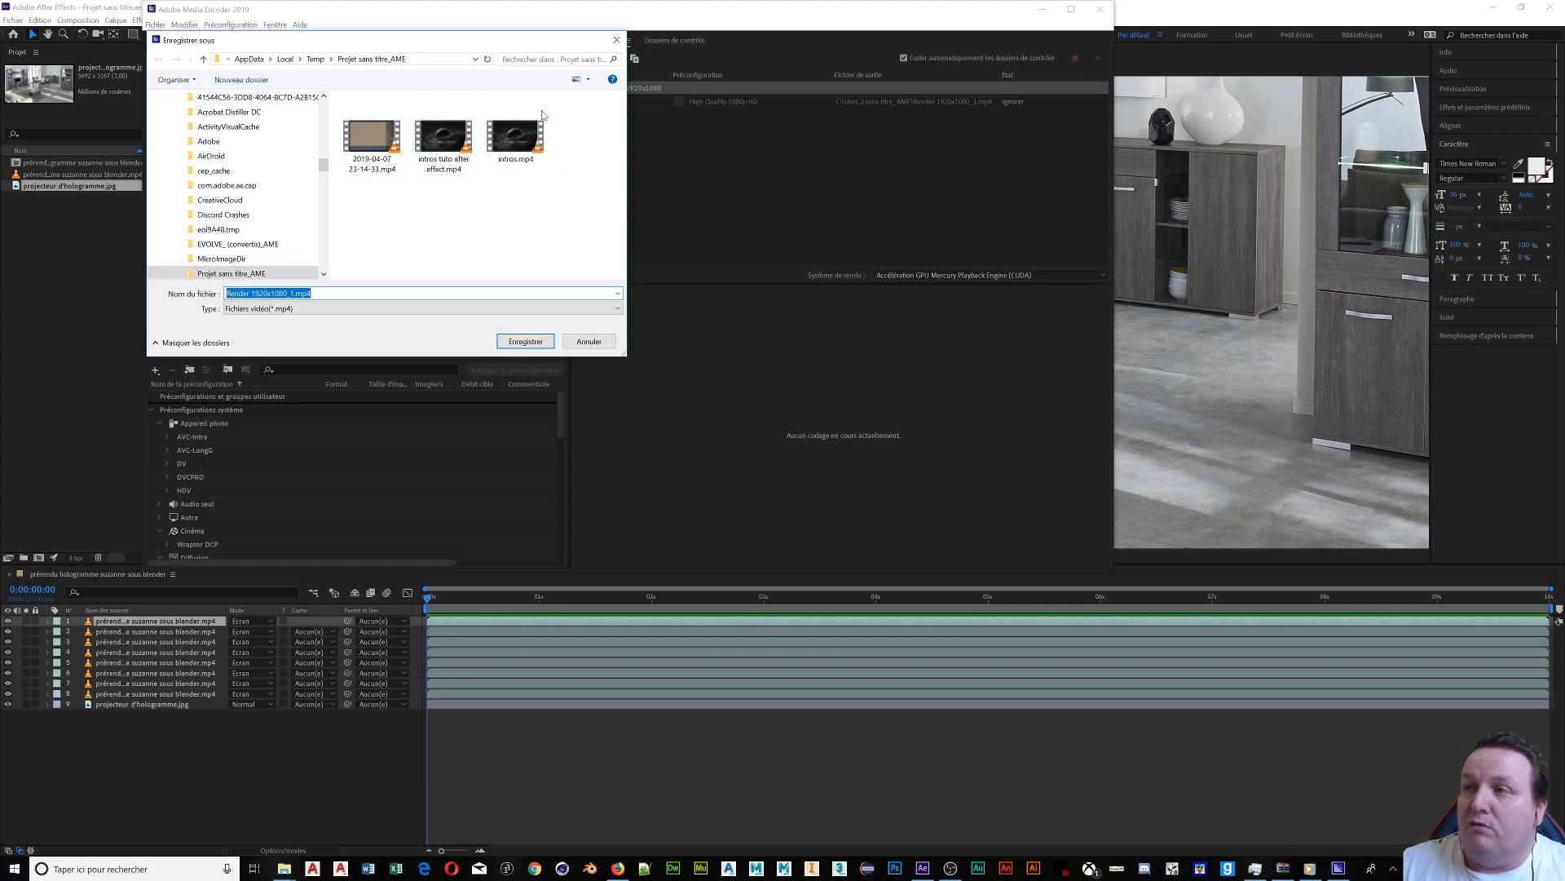
click(228, 60)
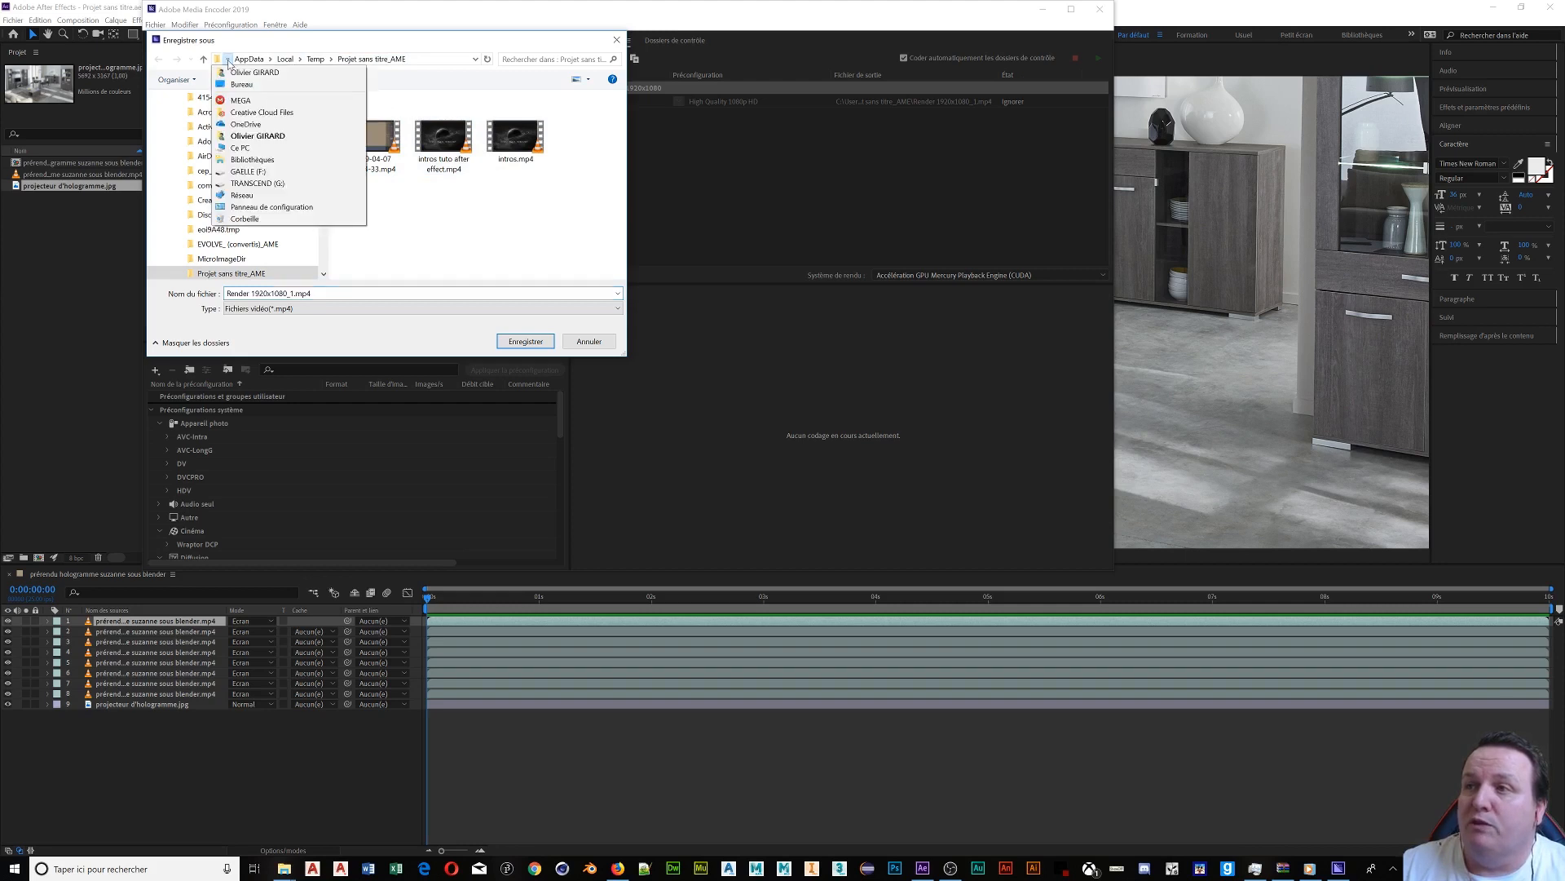
click(236, 151)
scroll(448, 244, down, 5)
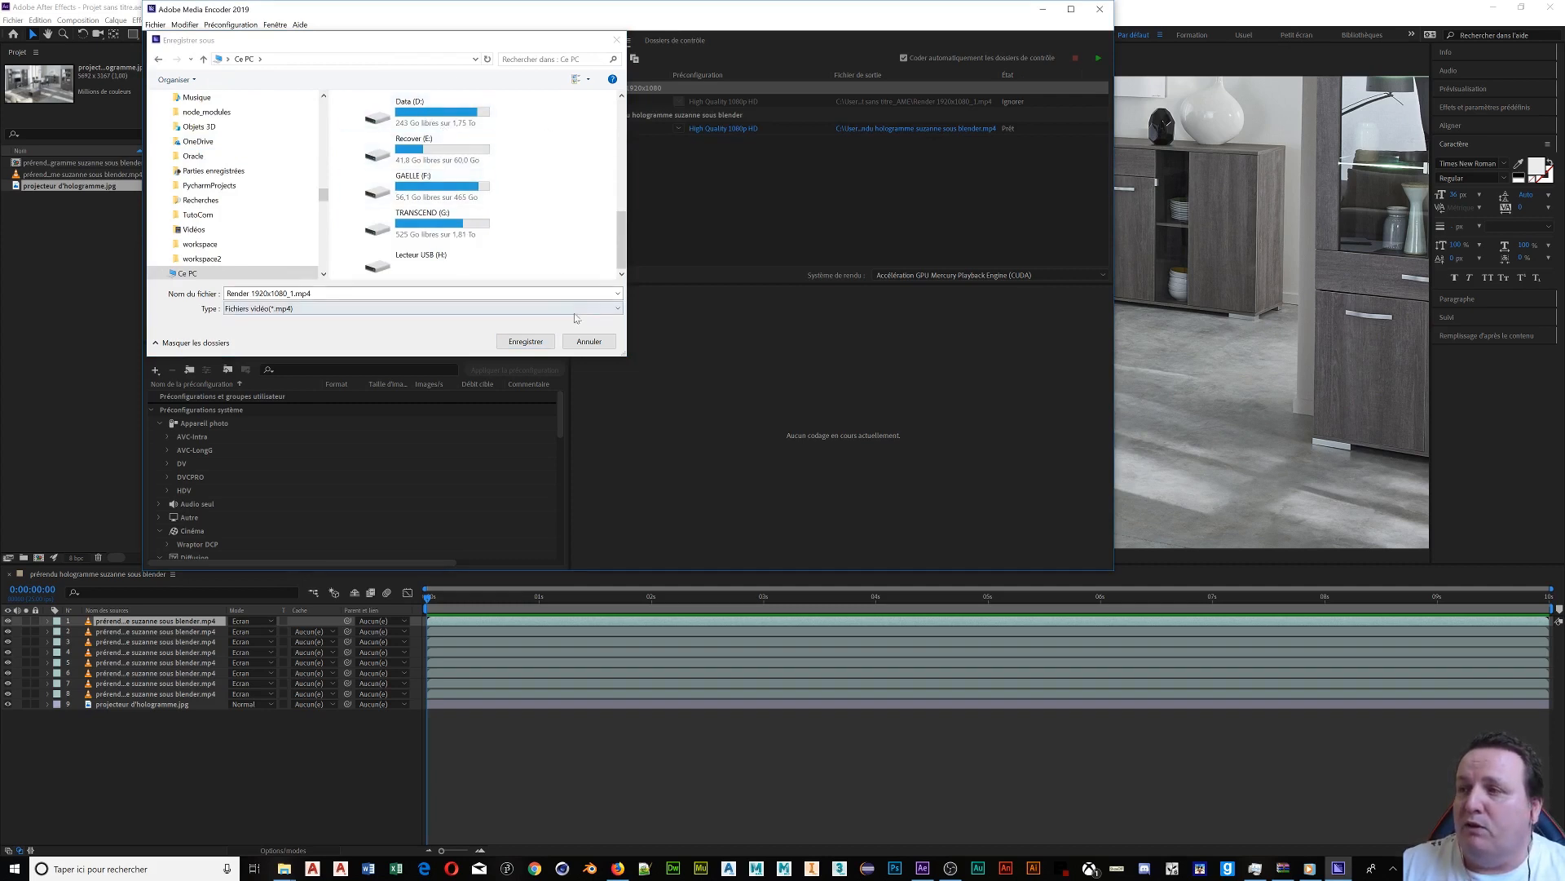
click(616, 40)
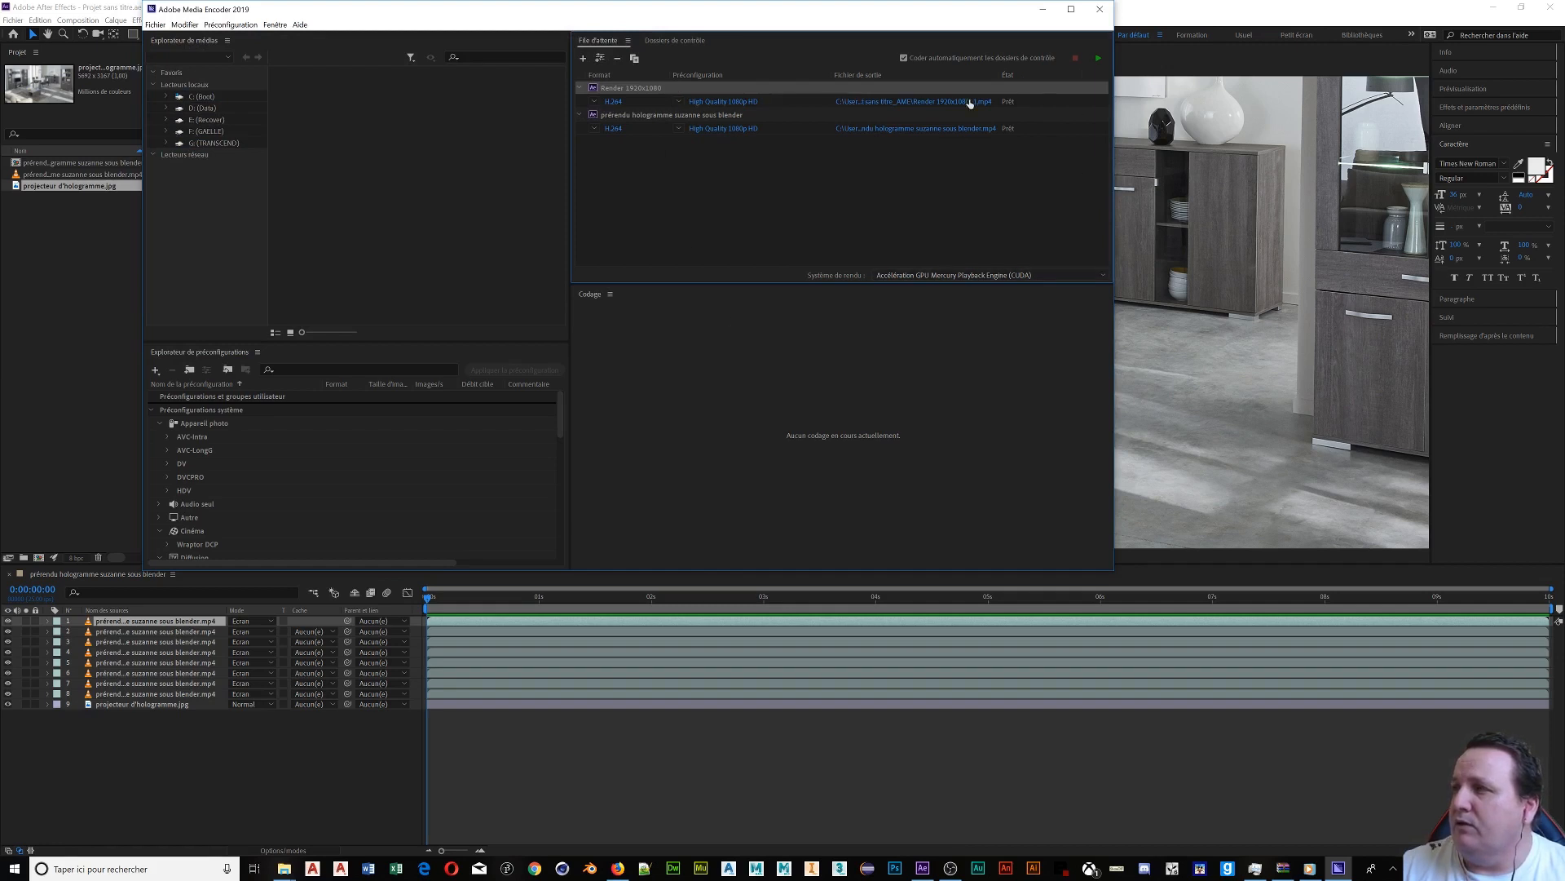
Remove the Render 1920x1080 item from the queue and start encoding the hologram composition as H.264 with High Quality 1080p HD.
key(Delete)
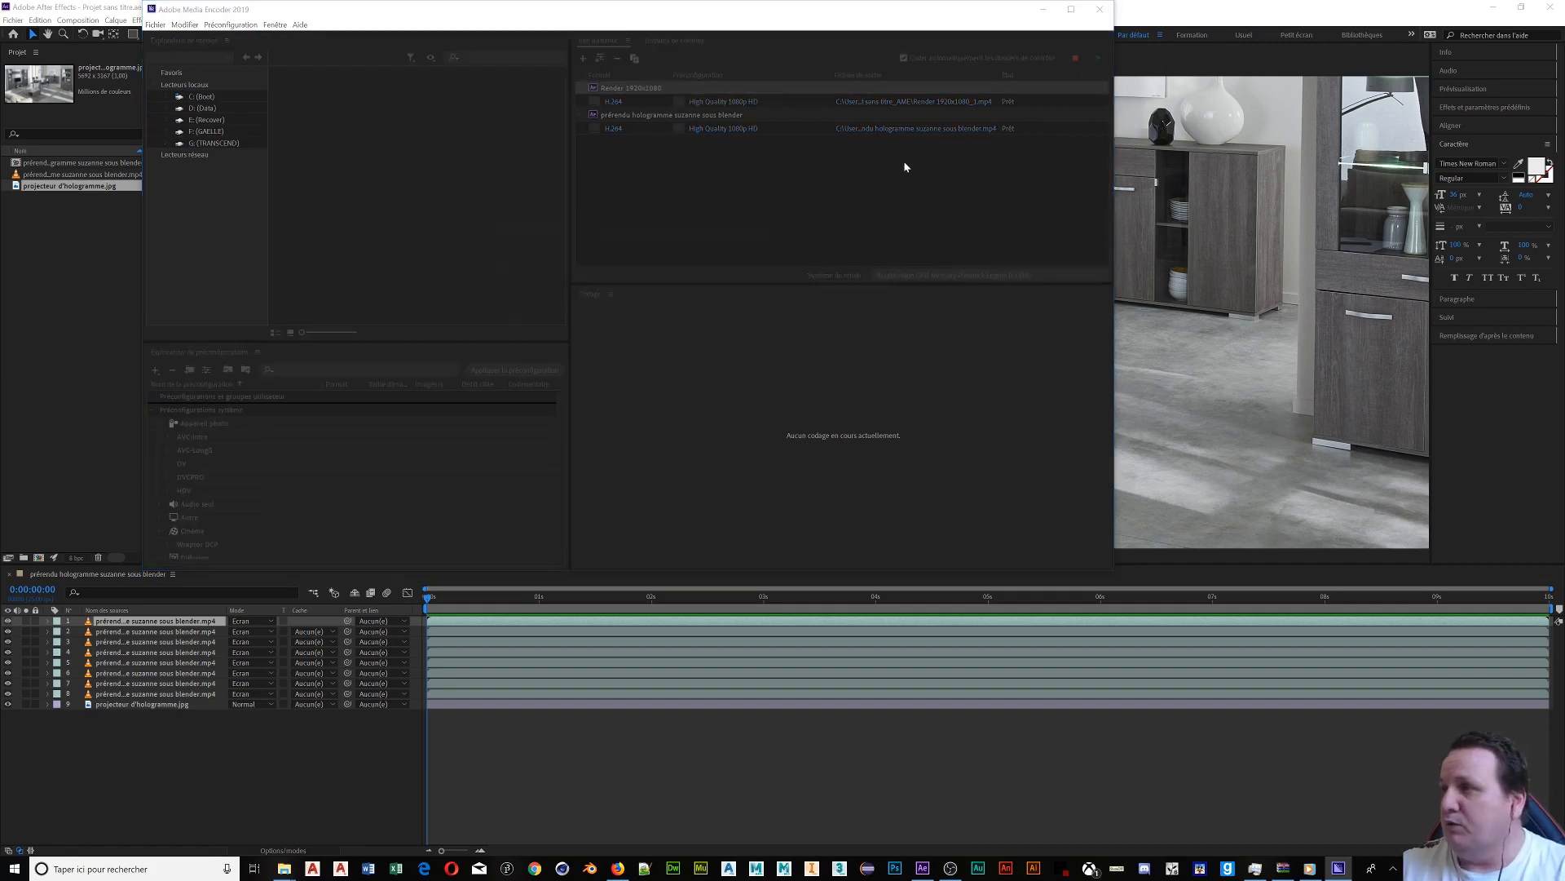
click(708, 335)
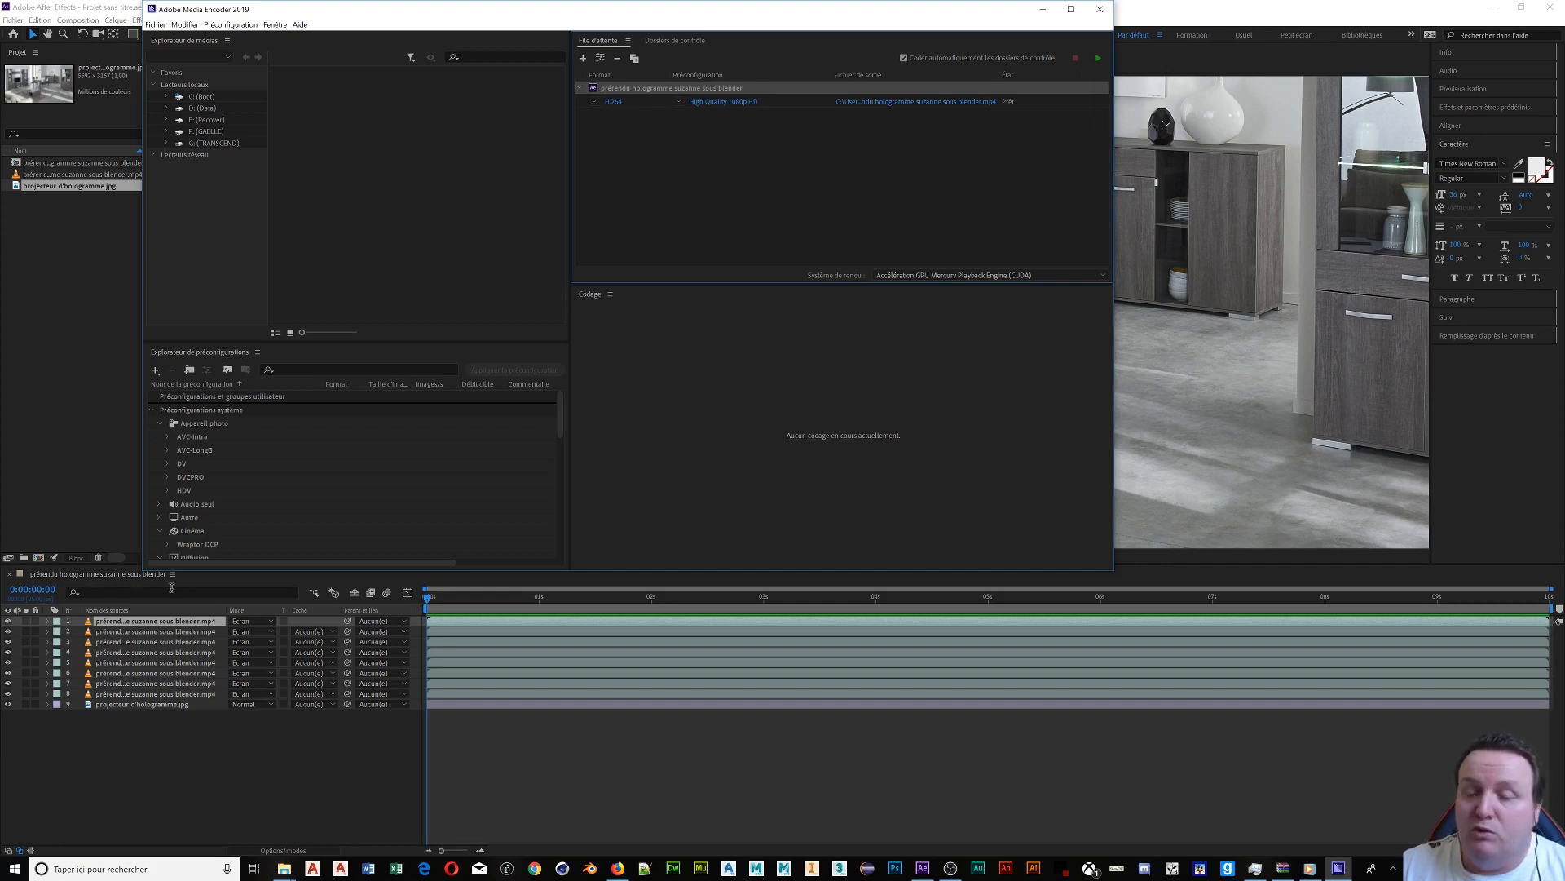
click(1098, 58)
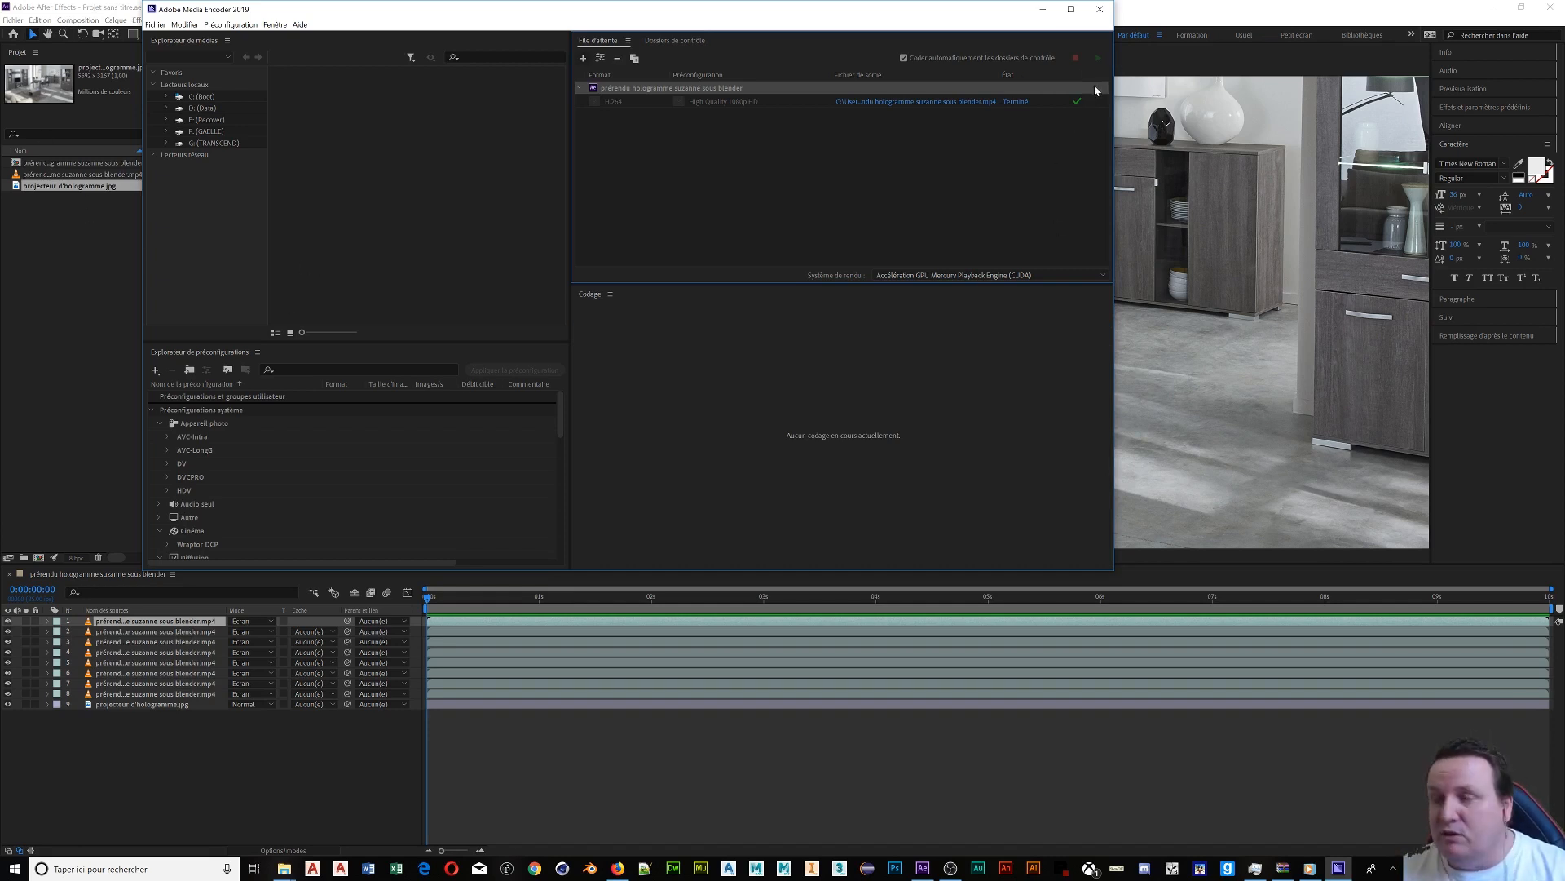
Open the encoded file's folder and play prérendu hologramme suzanne sous blender.mp4 in VLC.
click(957, 101)
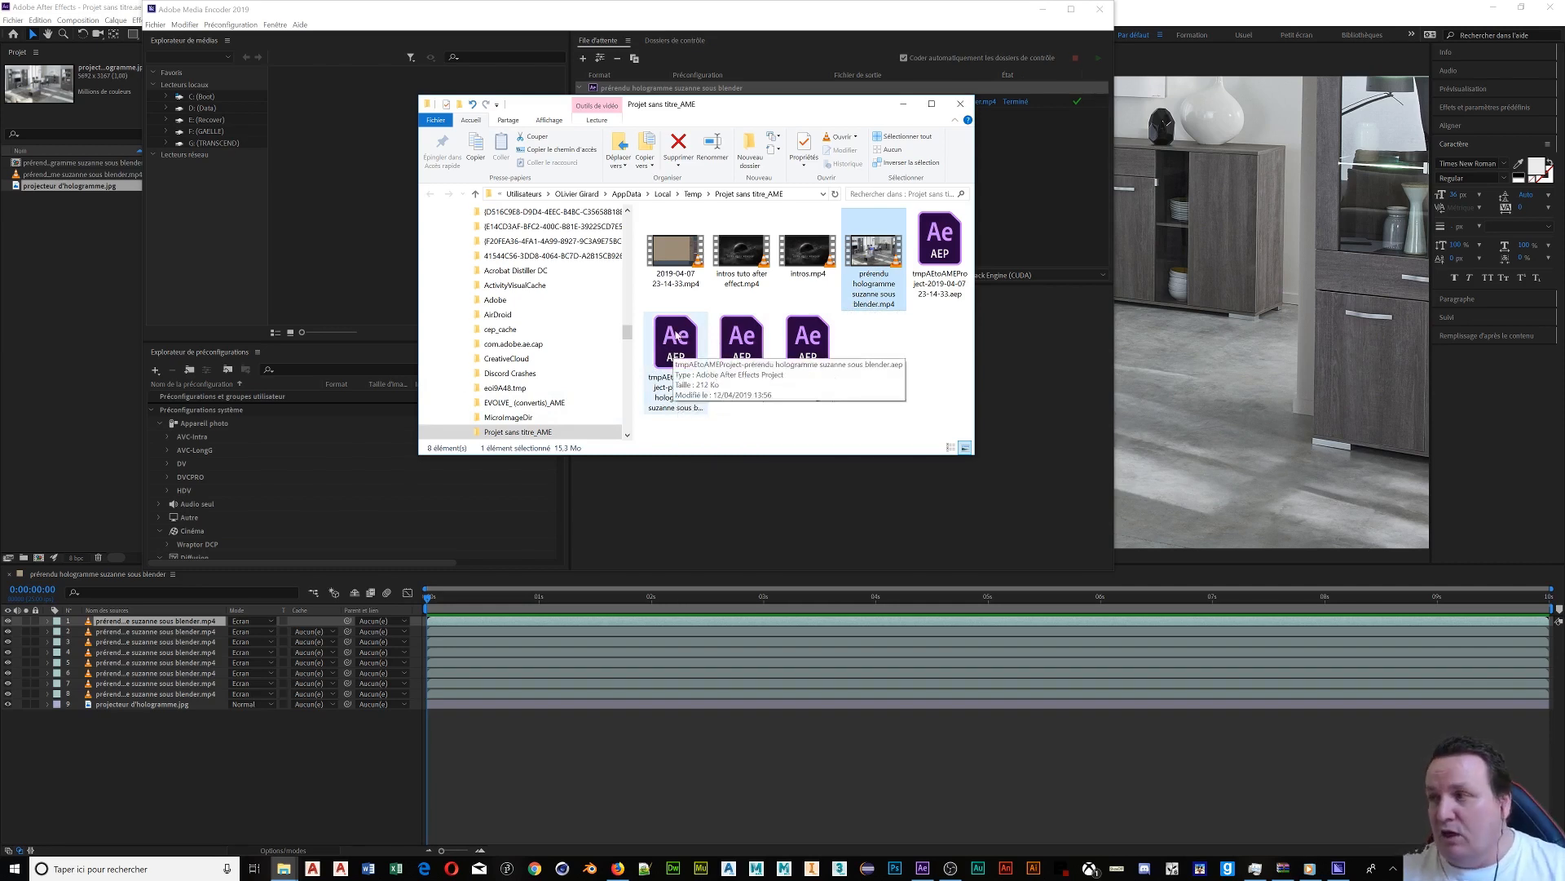
double_click(874, 258)
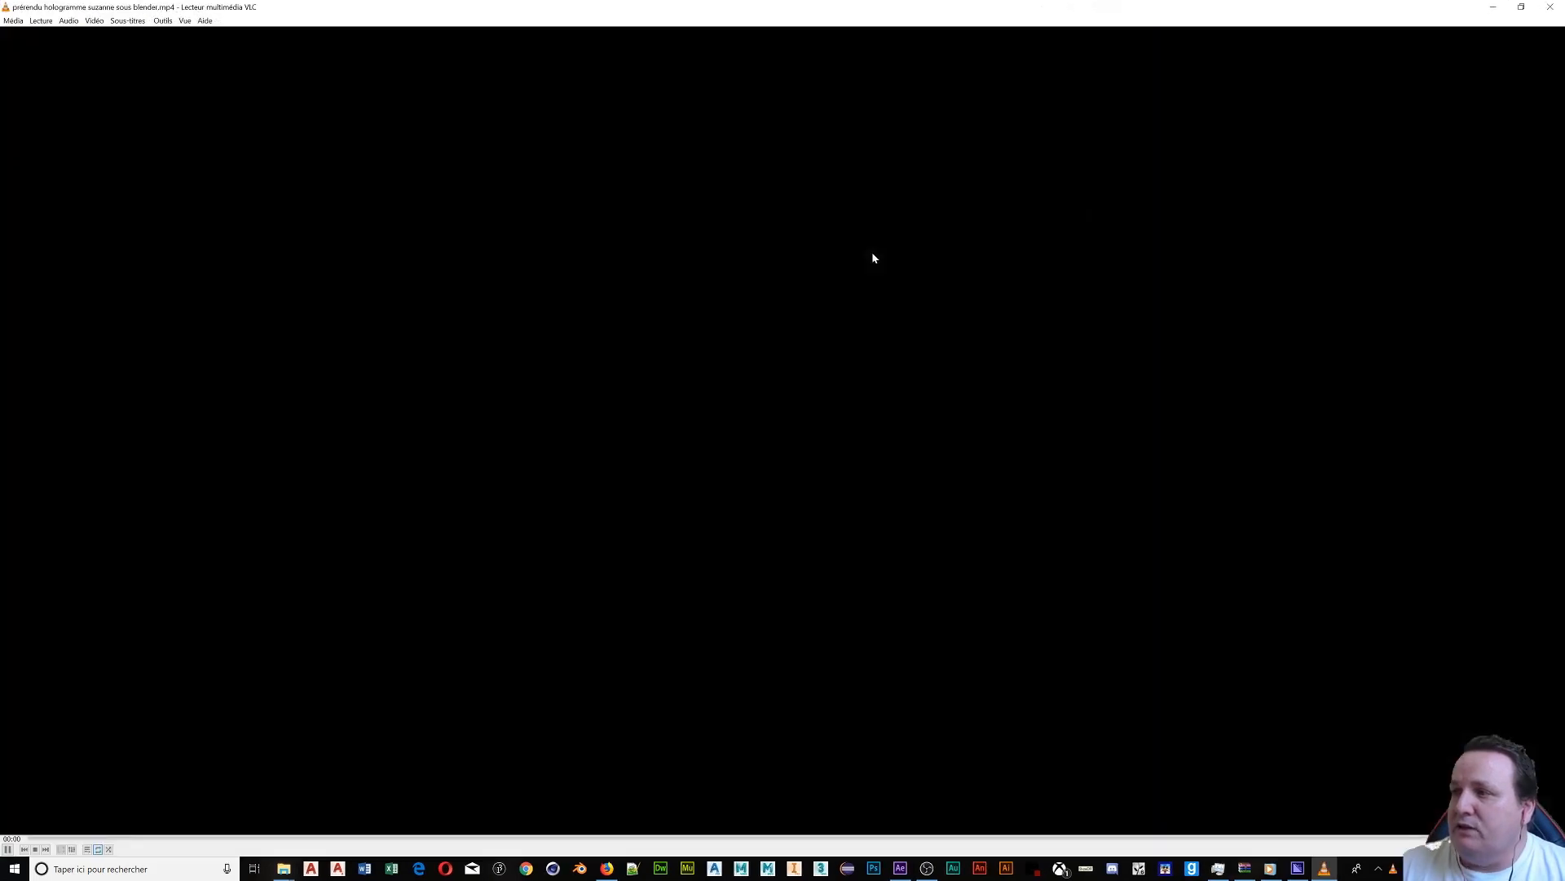